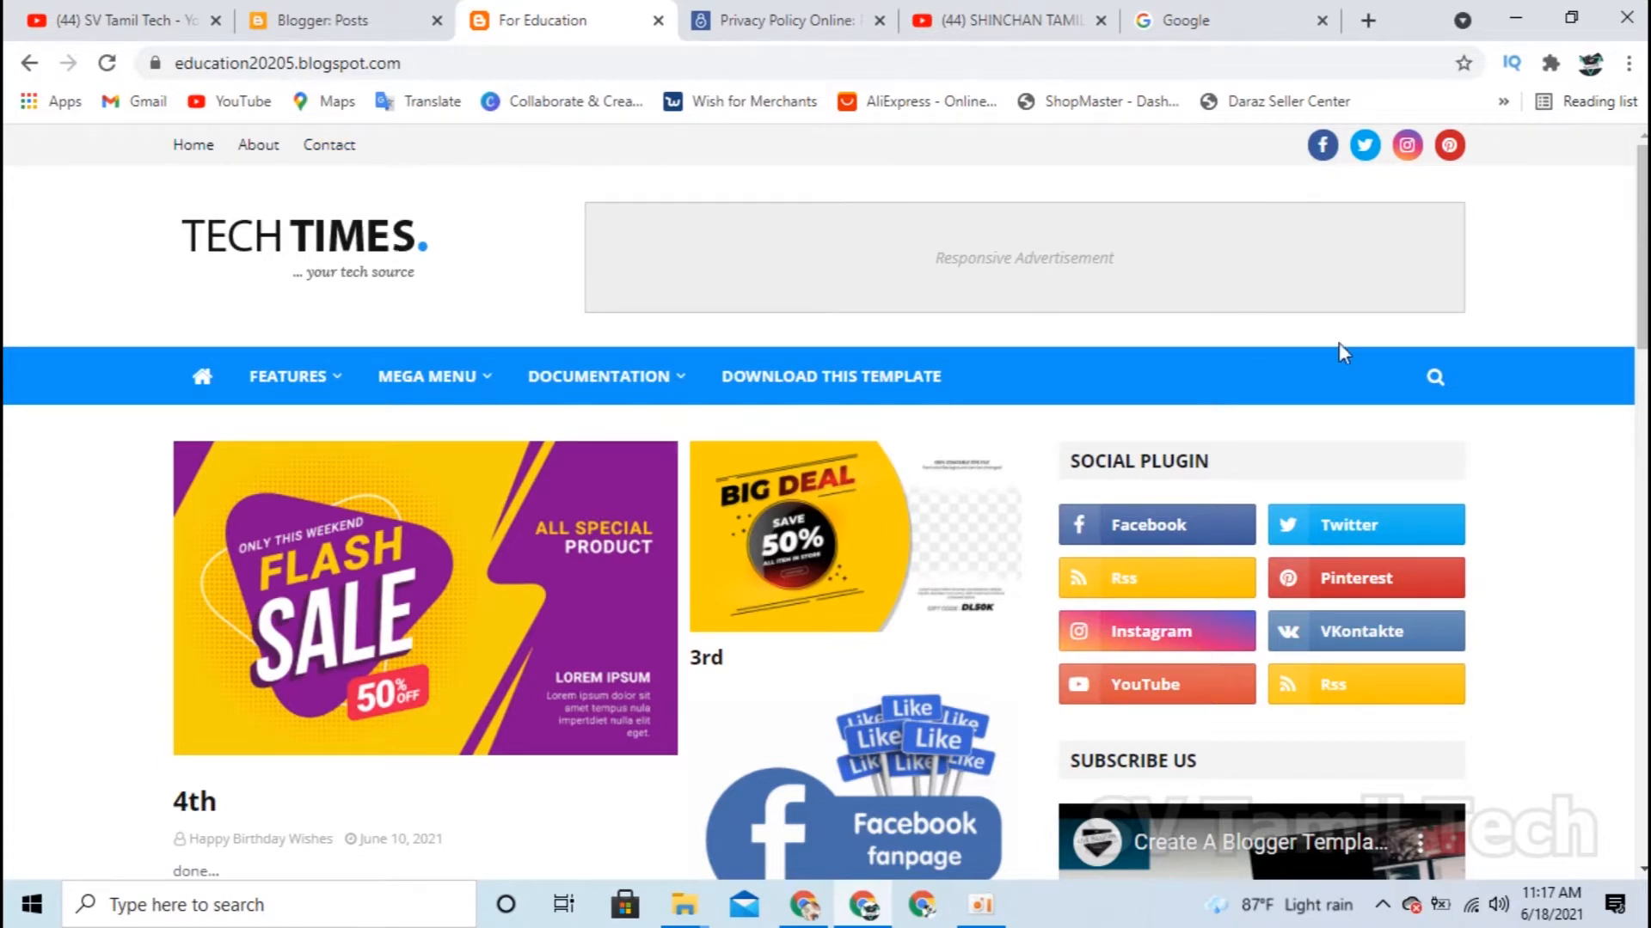
# Examine the For Education blog's home page from the header page links down to the footer links
pyautogui.scroll(-20, 1601, 412)
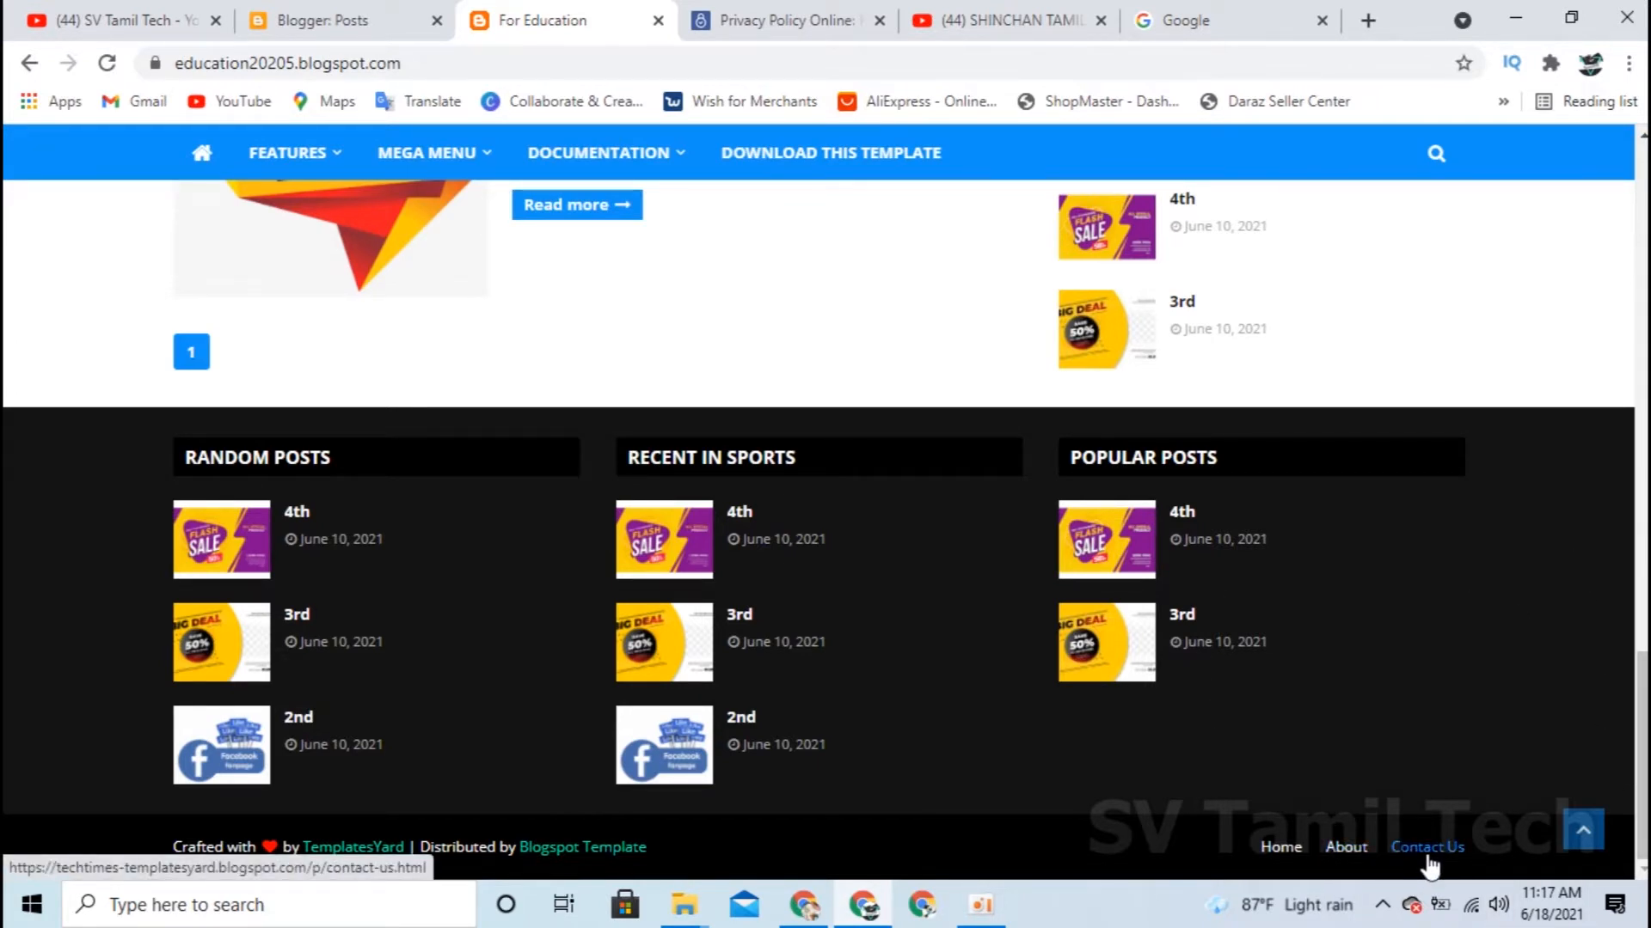
pyautogui.scroll(3, 1403, 660)
pyautogui.scroll(-3, 1402, 672)
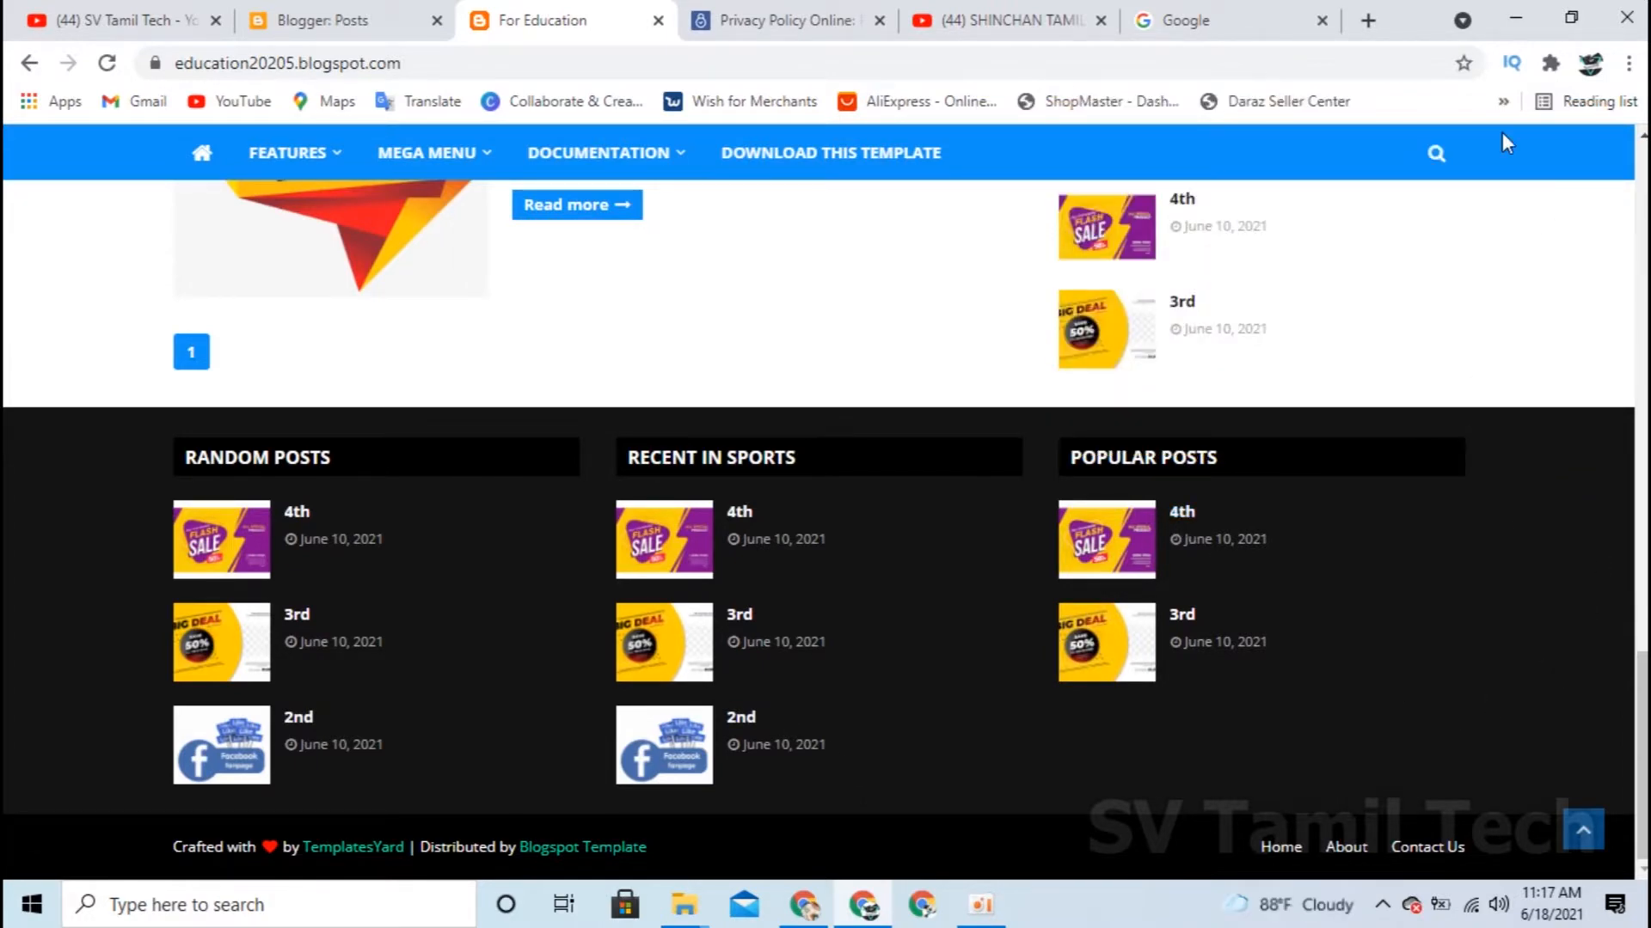
pyautogui.scroll(15, 1145, 579)
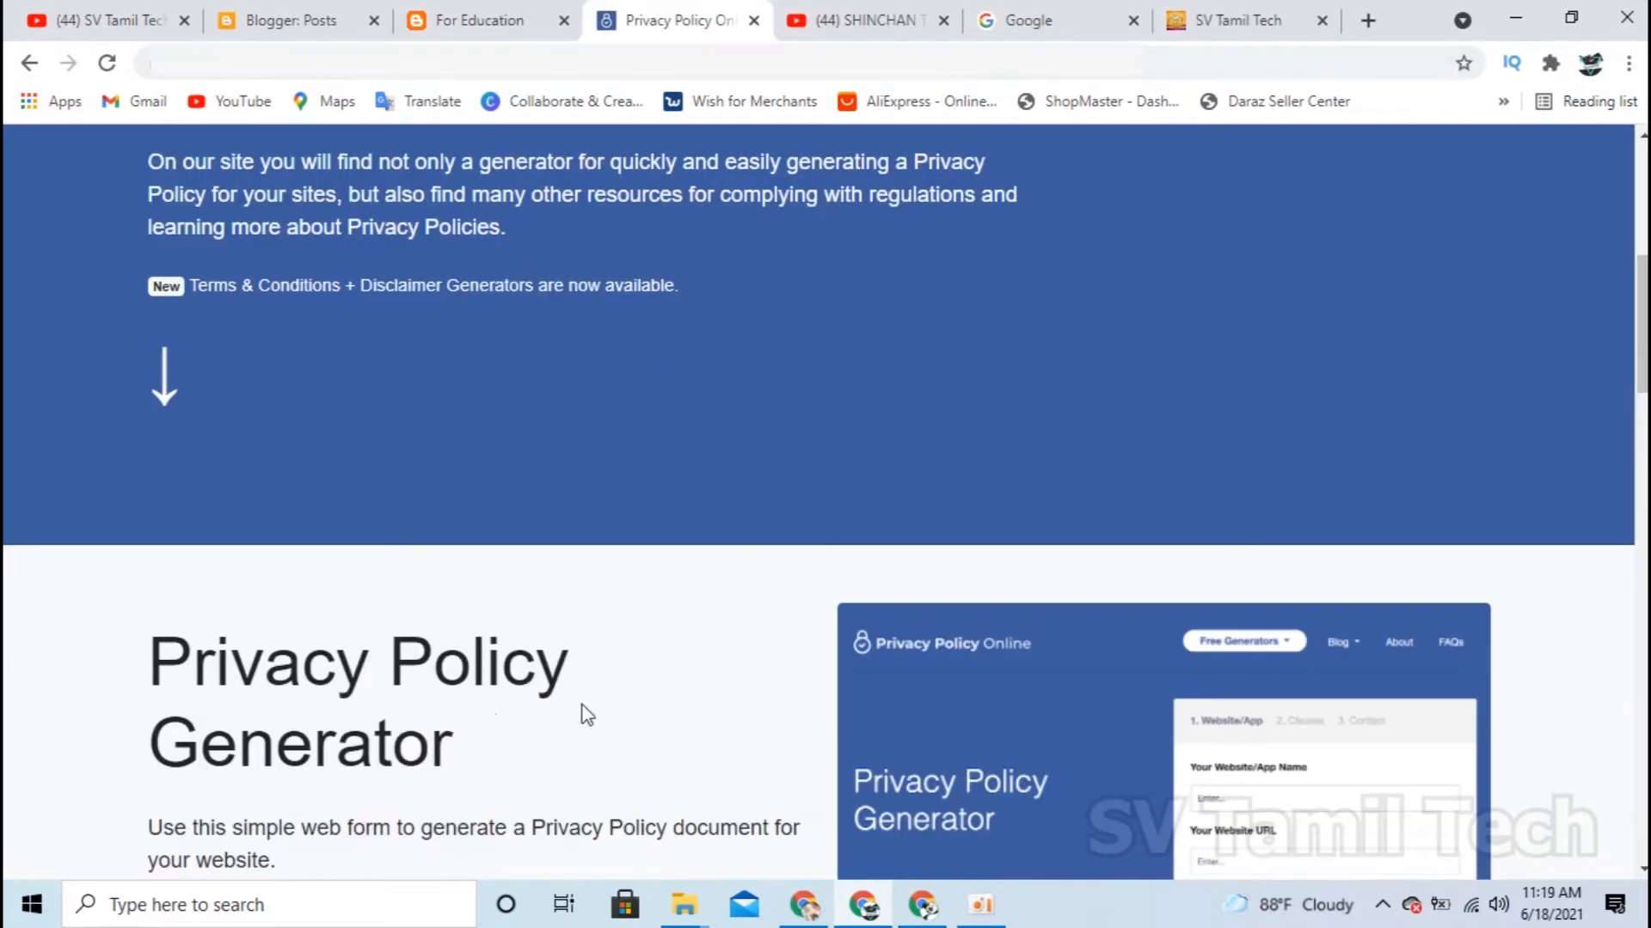
# Look over the Privacy Policy Online home page and its introduction to the Privacy Policy Generator
pyautogui.scroll(5, 581, 713)
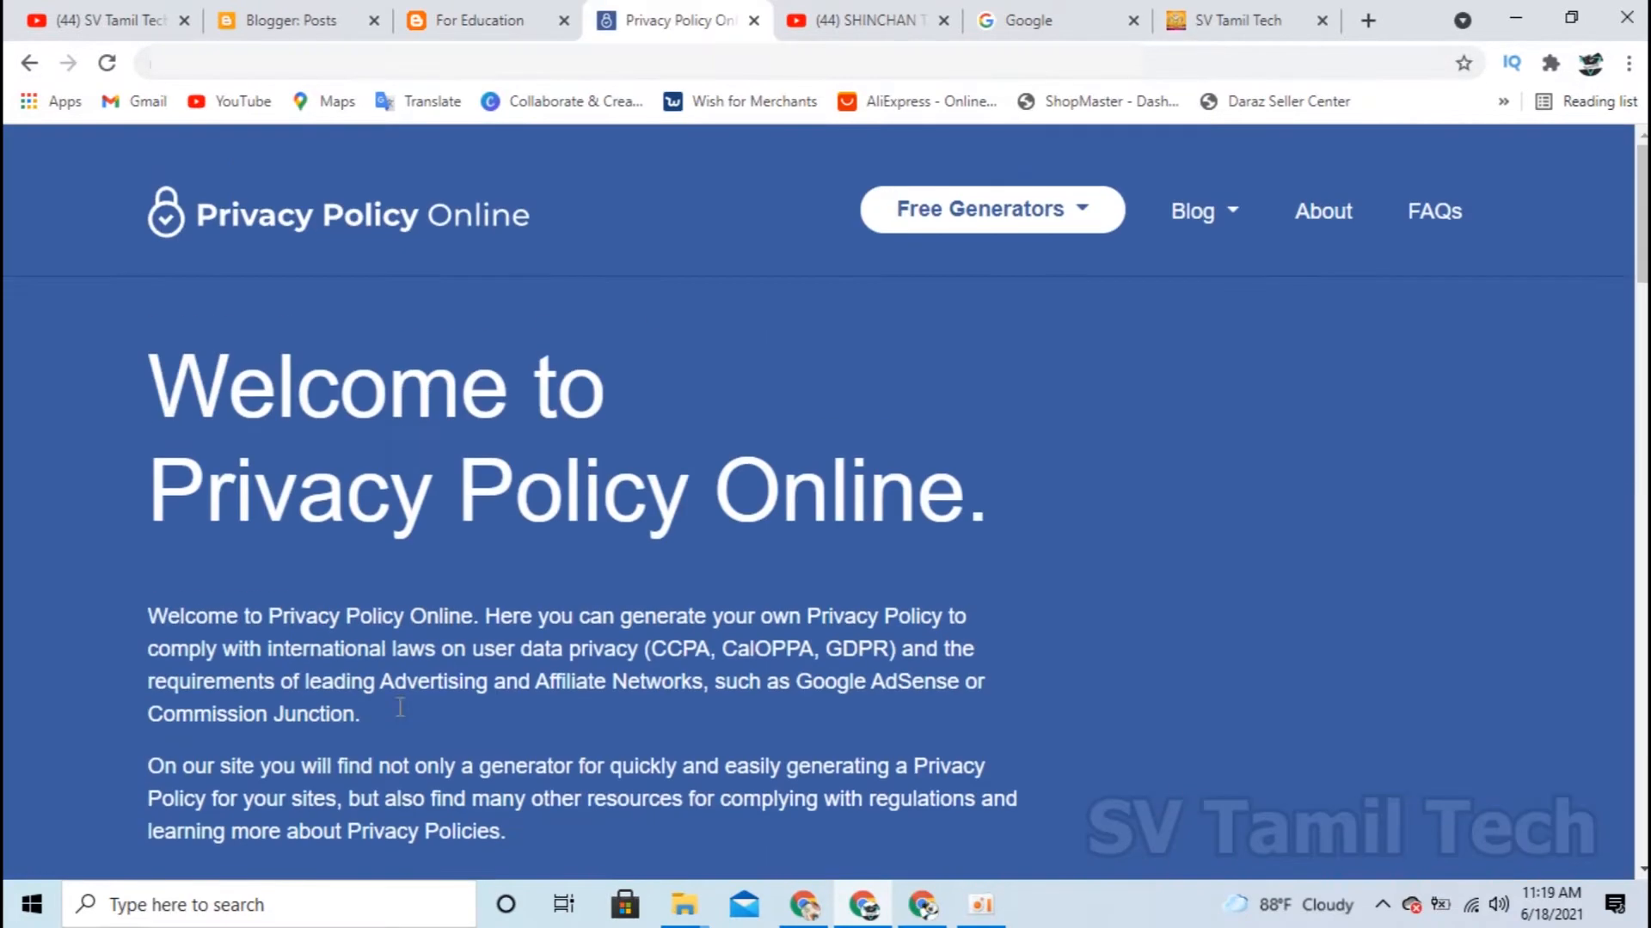
pyautogui.scroll(-5, 581, 714)
pyautogui.scroll(-3, 402, 716)
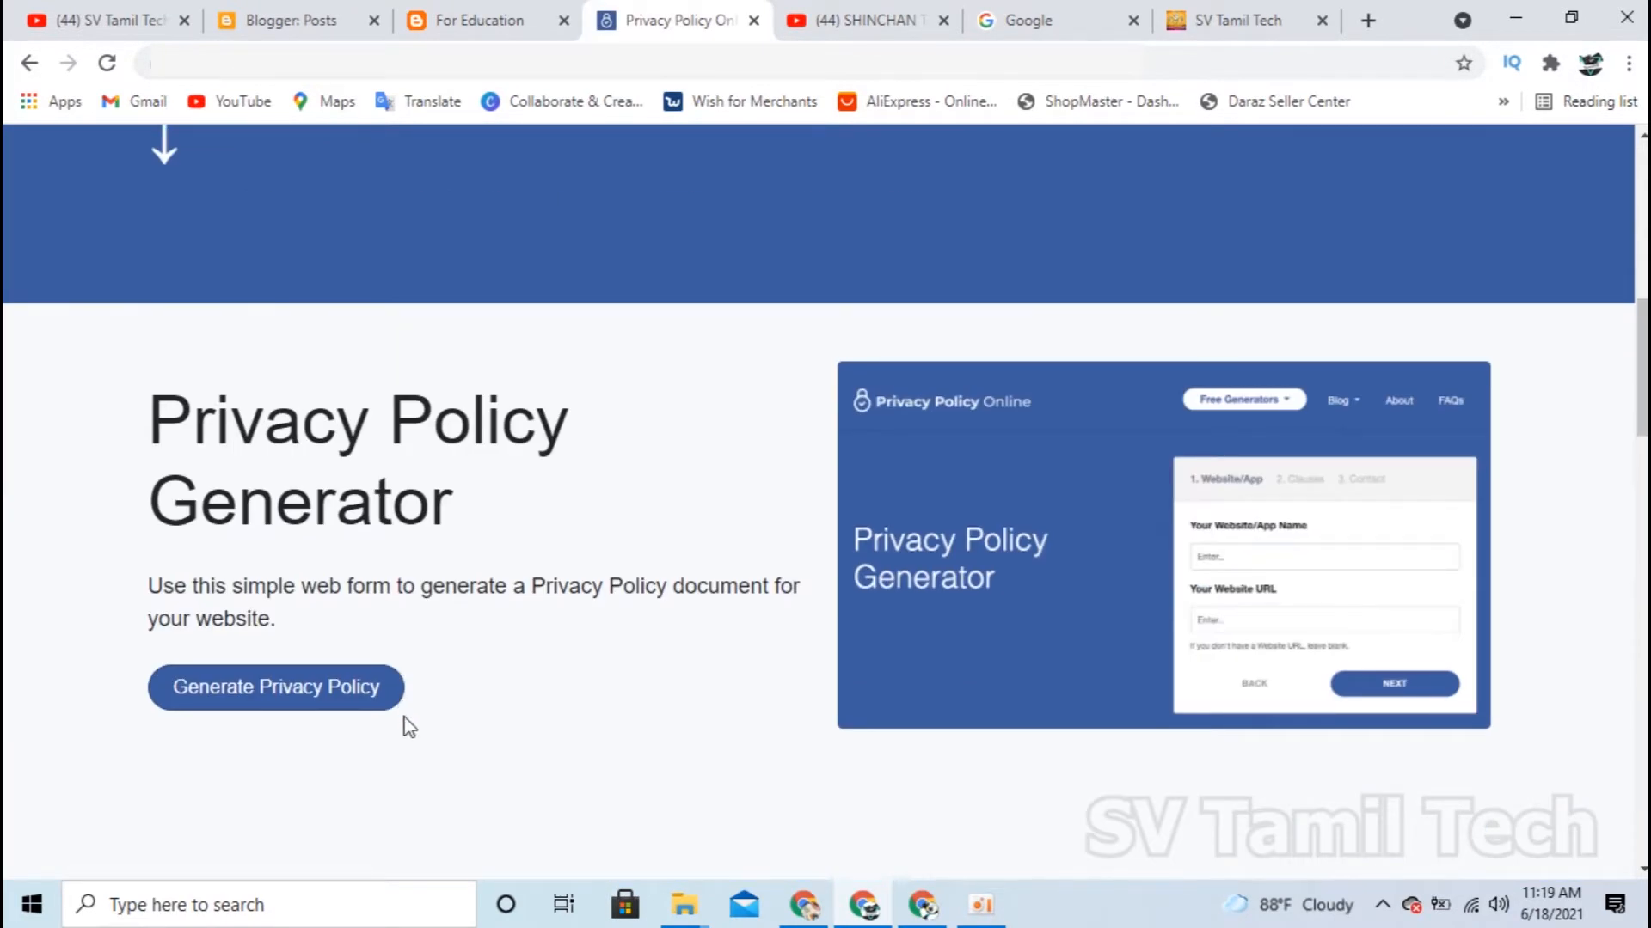
pyautogui.scroll(-5, 411, 735)
pyautogui.scroll(9, 733, 689)
pyautogui.scroll(4, 1090, 154)
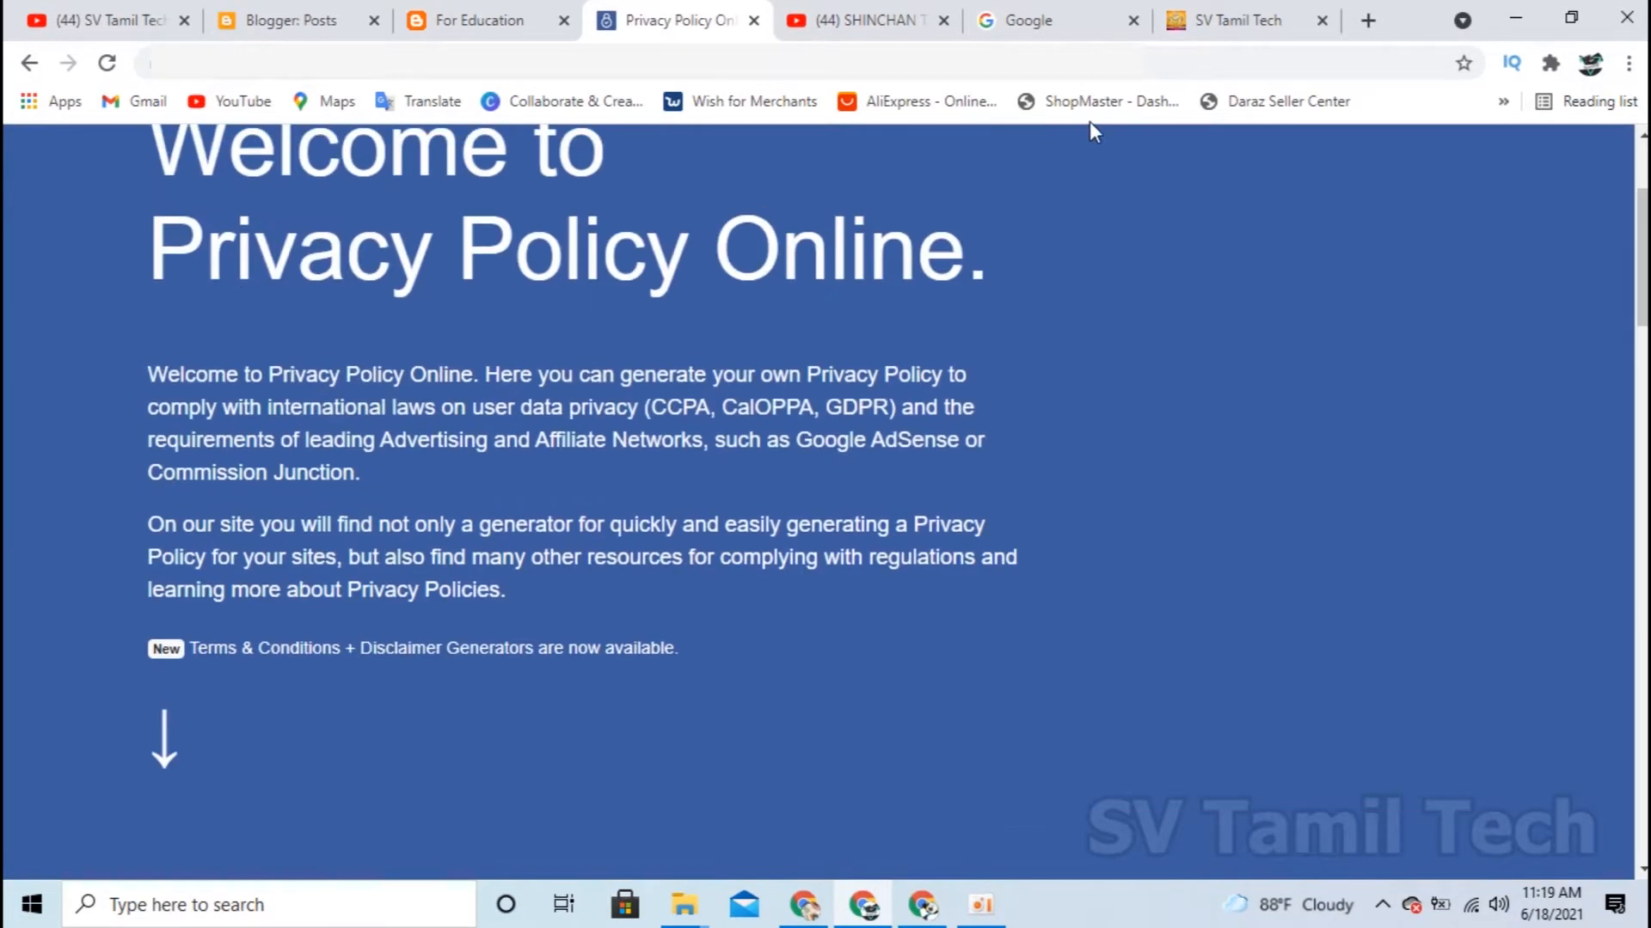
# Switch to the SV Tamil Tech blog and examine its header page links, search box and recent posts
pyautogui.click(1238, 20)
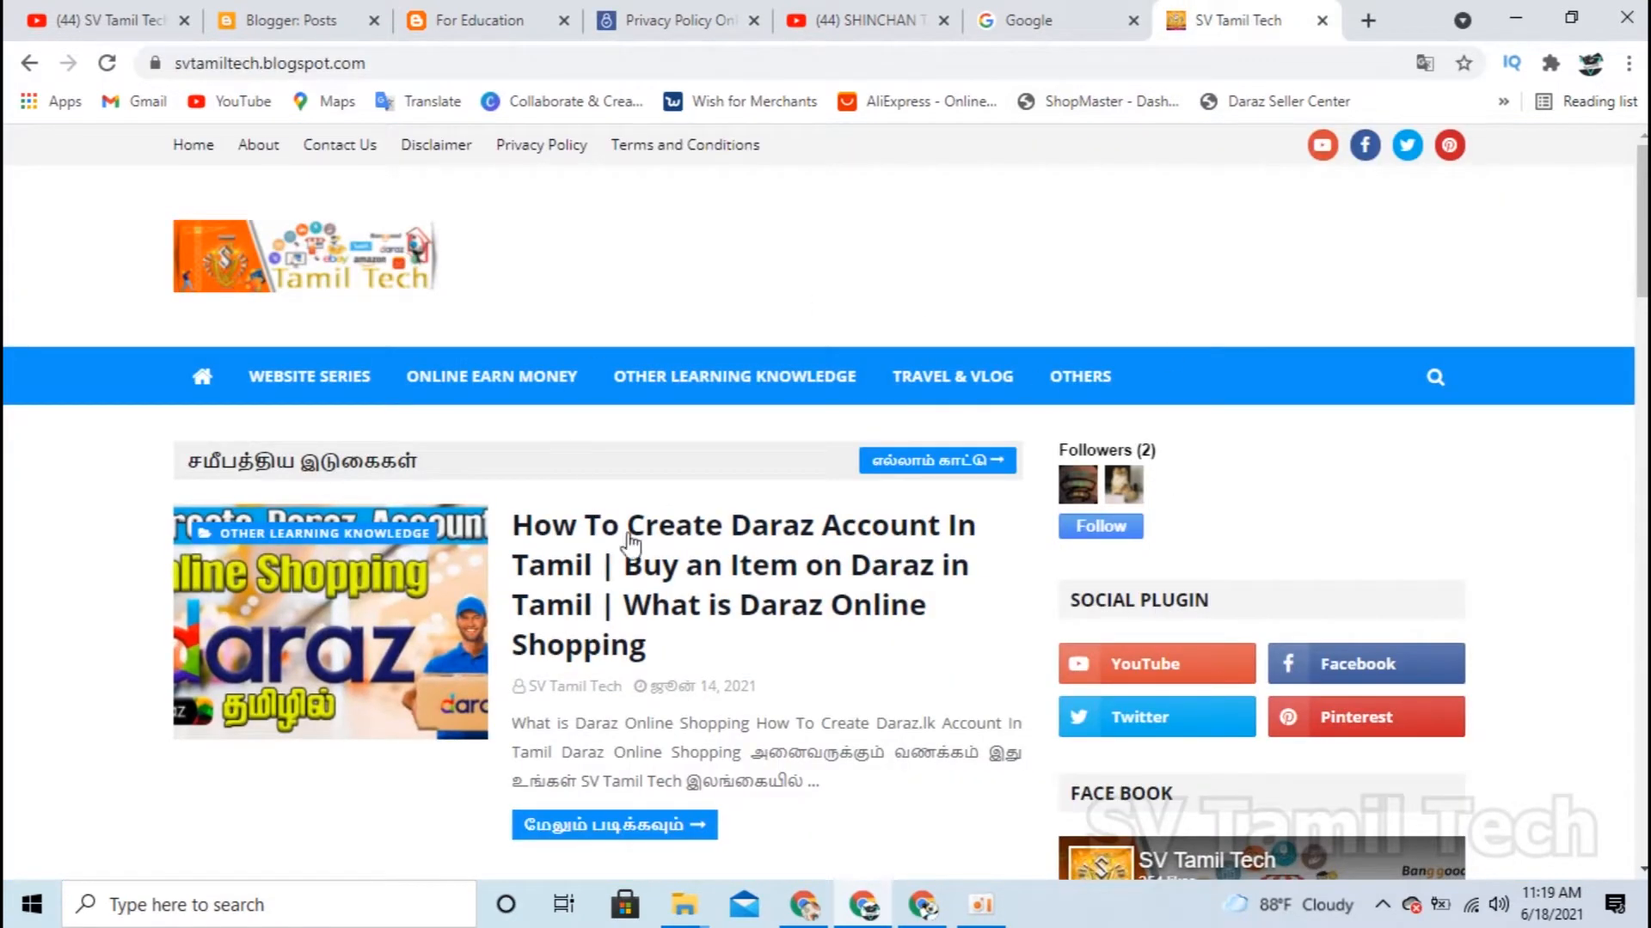
pyautogui.click(1444, 389)
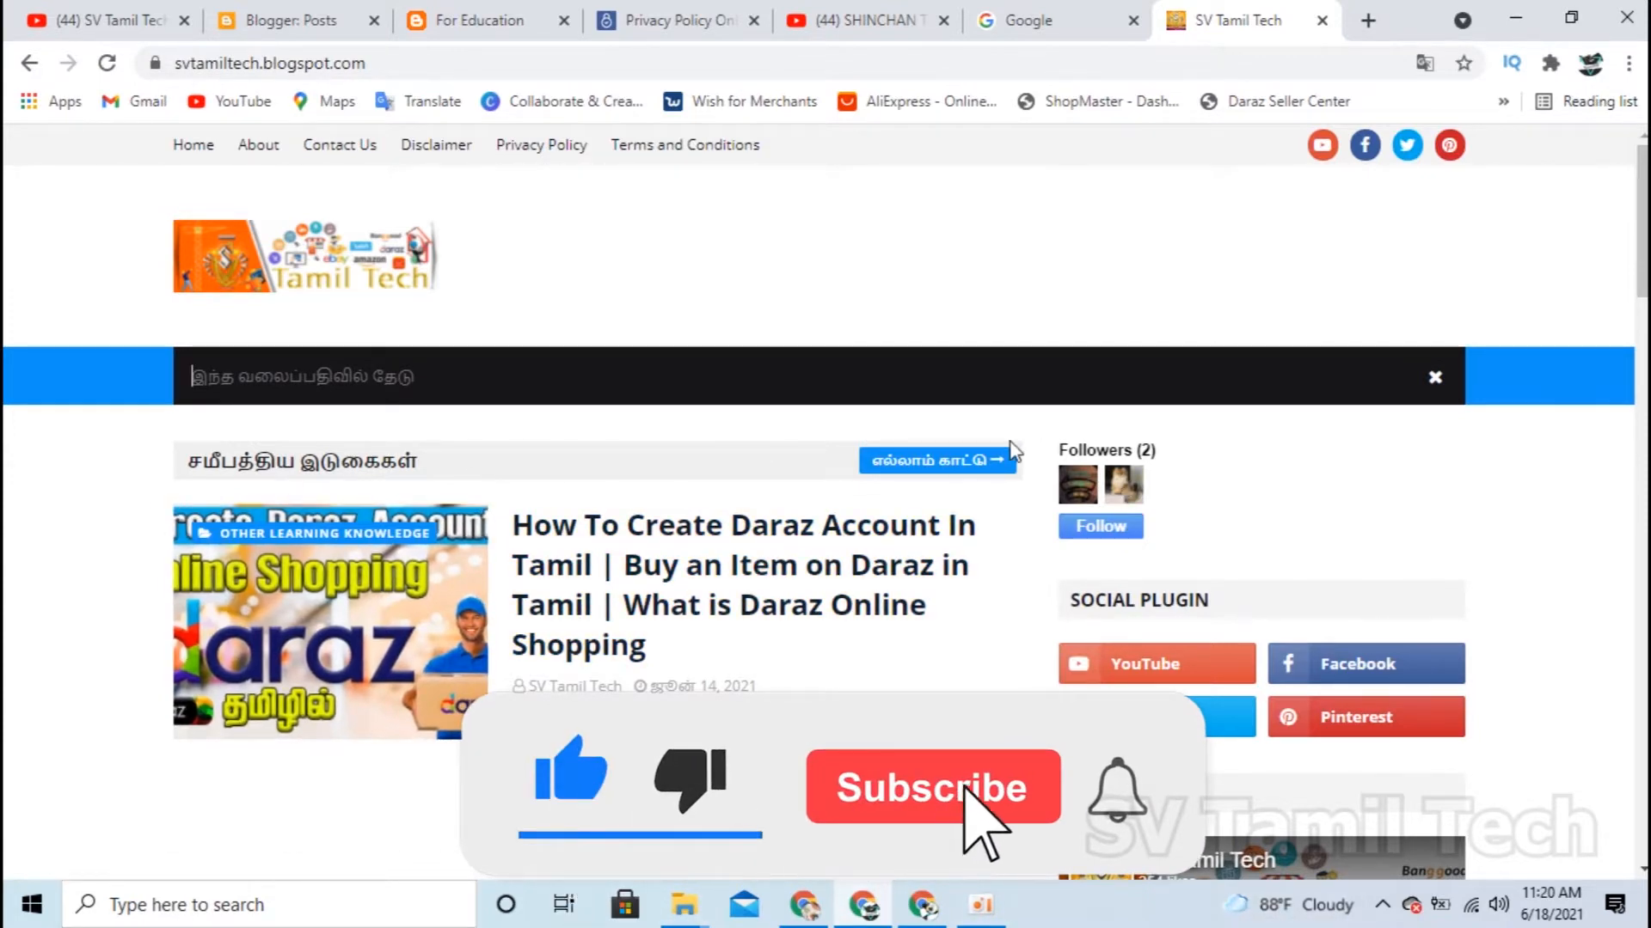
pyautogui.scroll(-3, 888, 453)
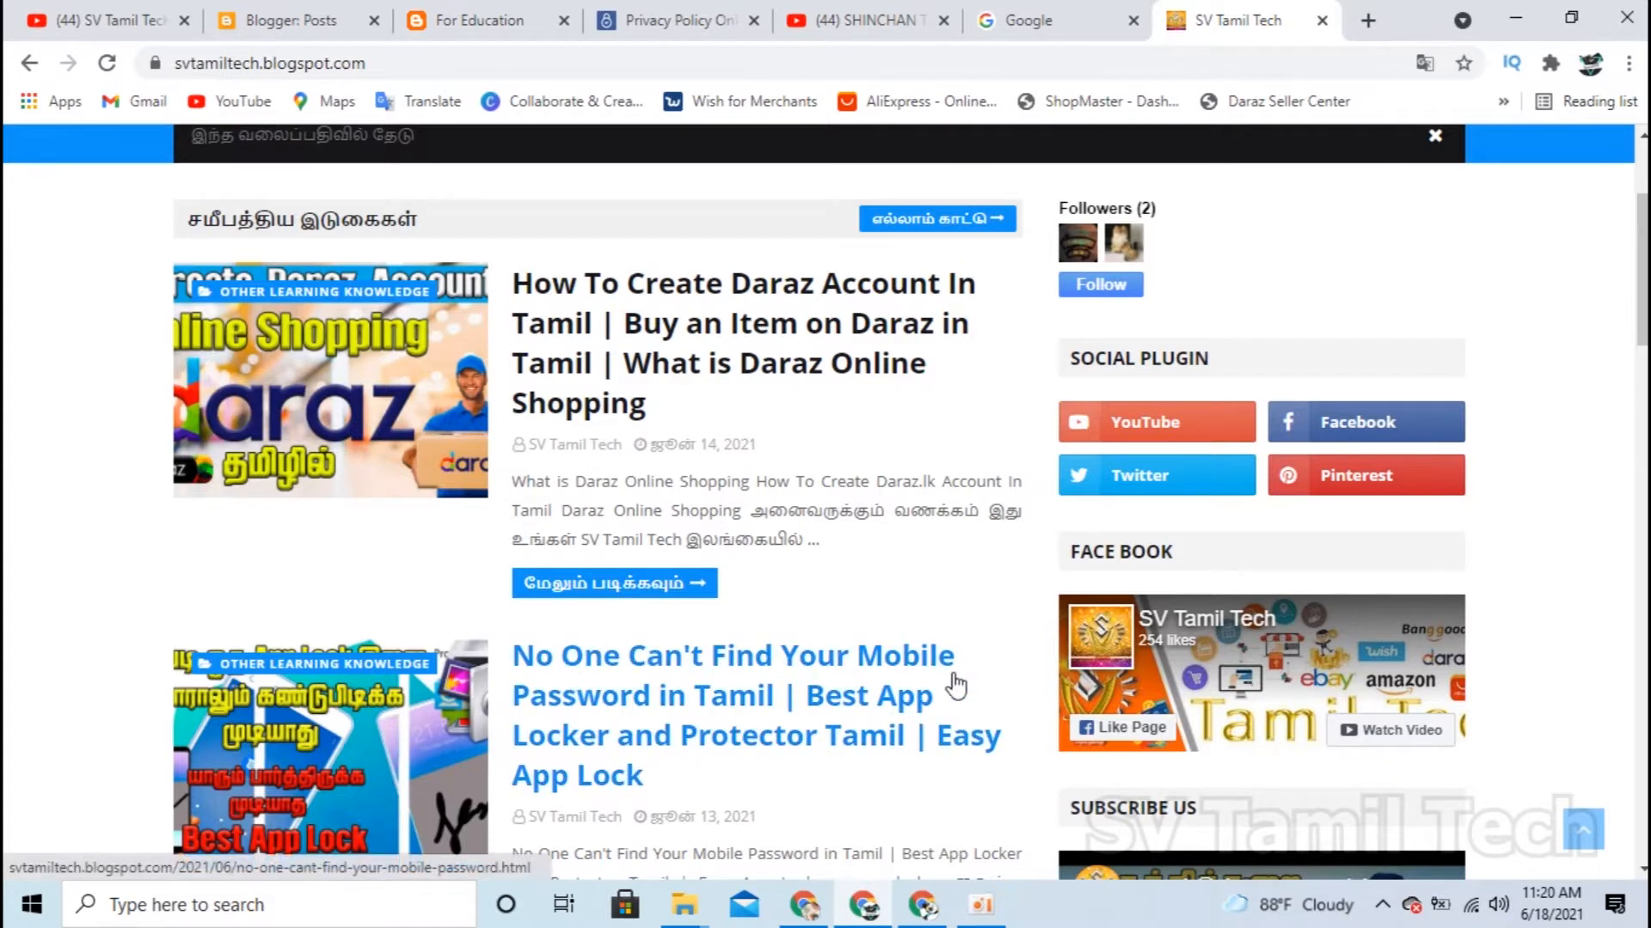
pyautogui.scroll(3, 619, 626)
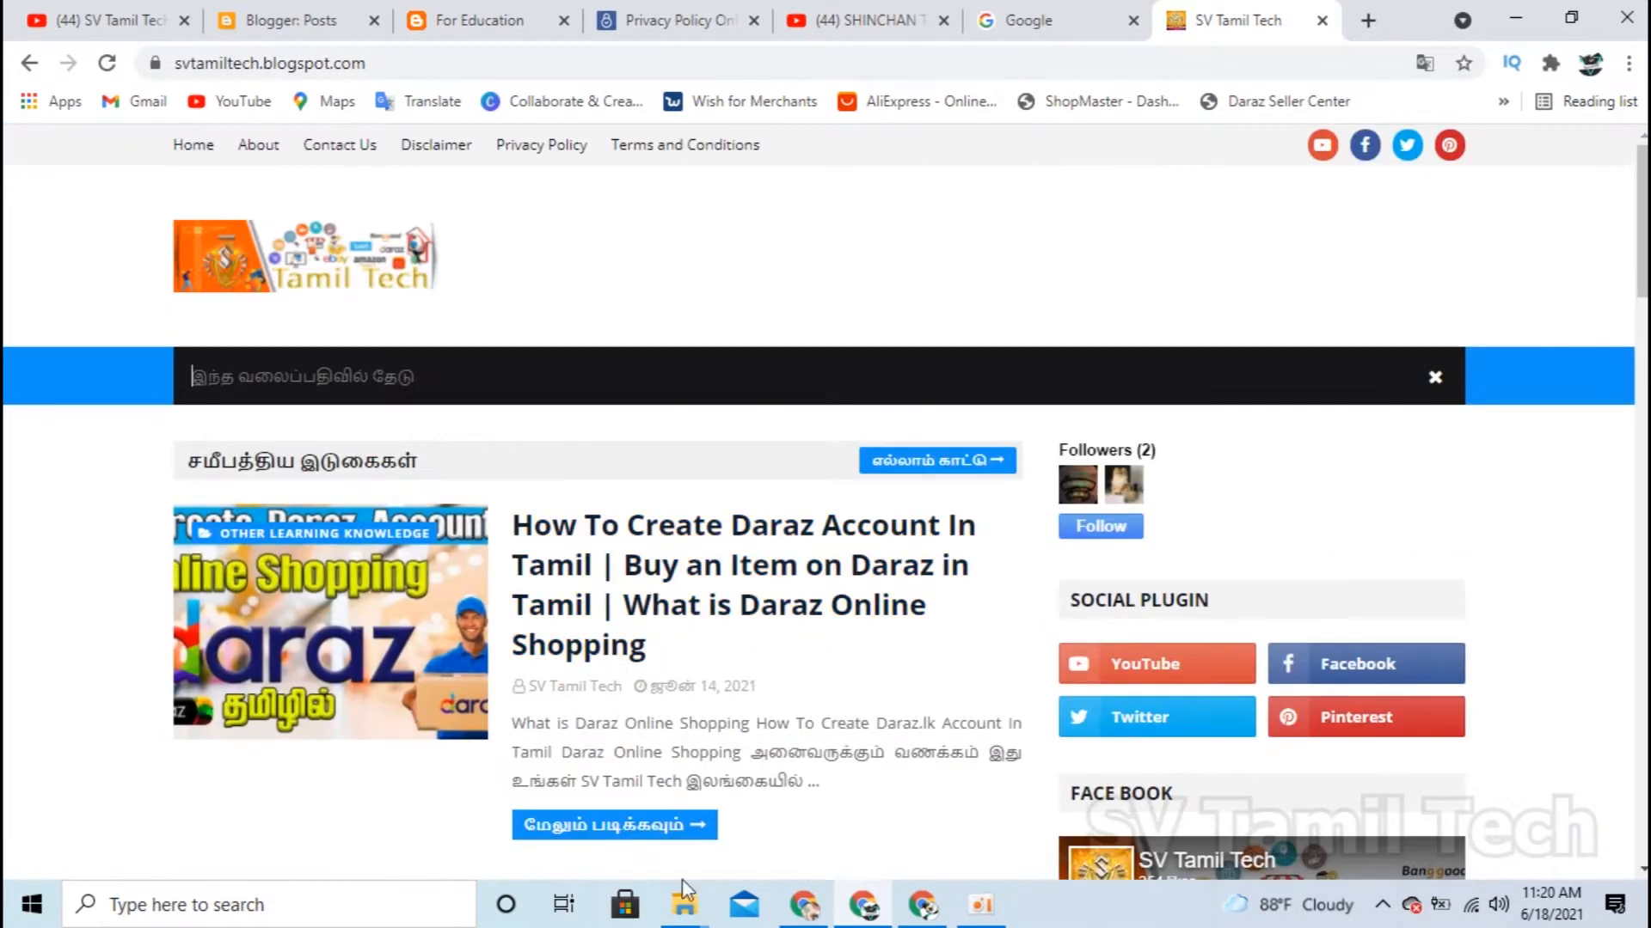
# Return to Privacy Policy Online and review its privacy policy, terms and conditions, and disclaimer generators down to the footer
pyautogui.click(658, 26)
pyautogui.scroll(2, 746, 833)
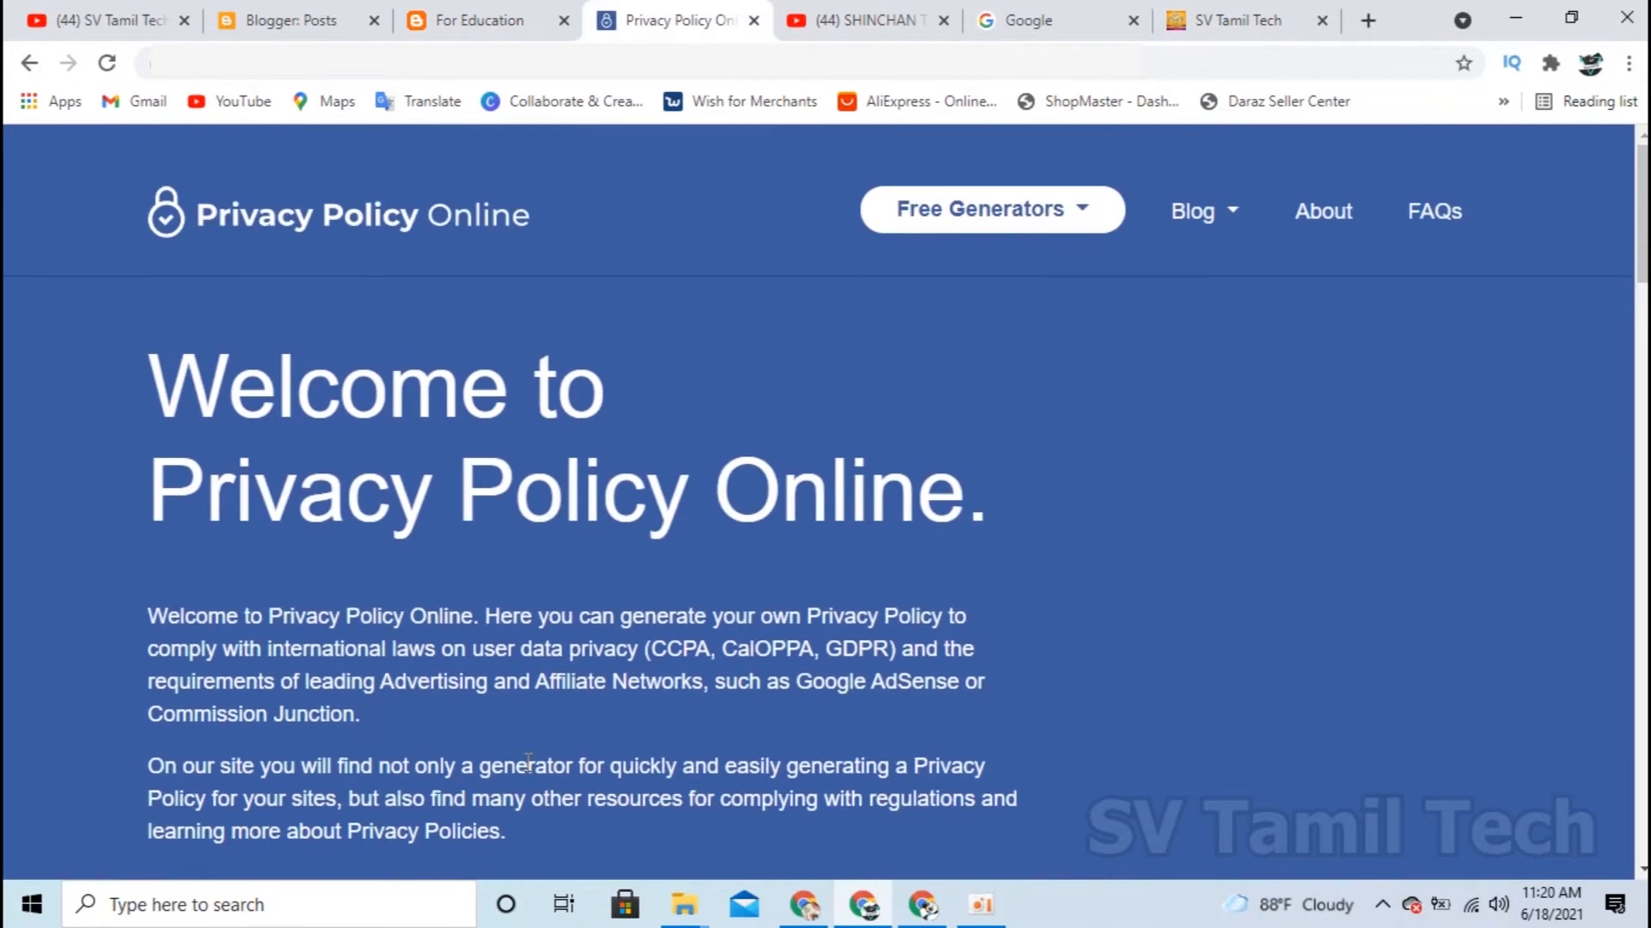
pyautogui.scroll(-5, 525, 727)
pyautogui.scroll(6, 525, 727)
pyautogui.scroll(-3, 558, 653)
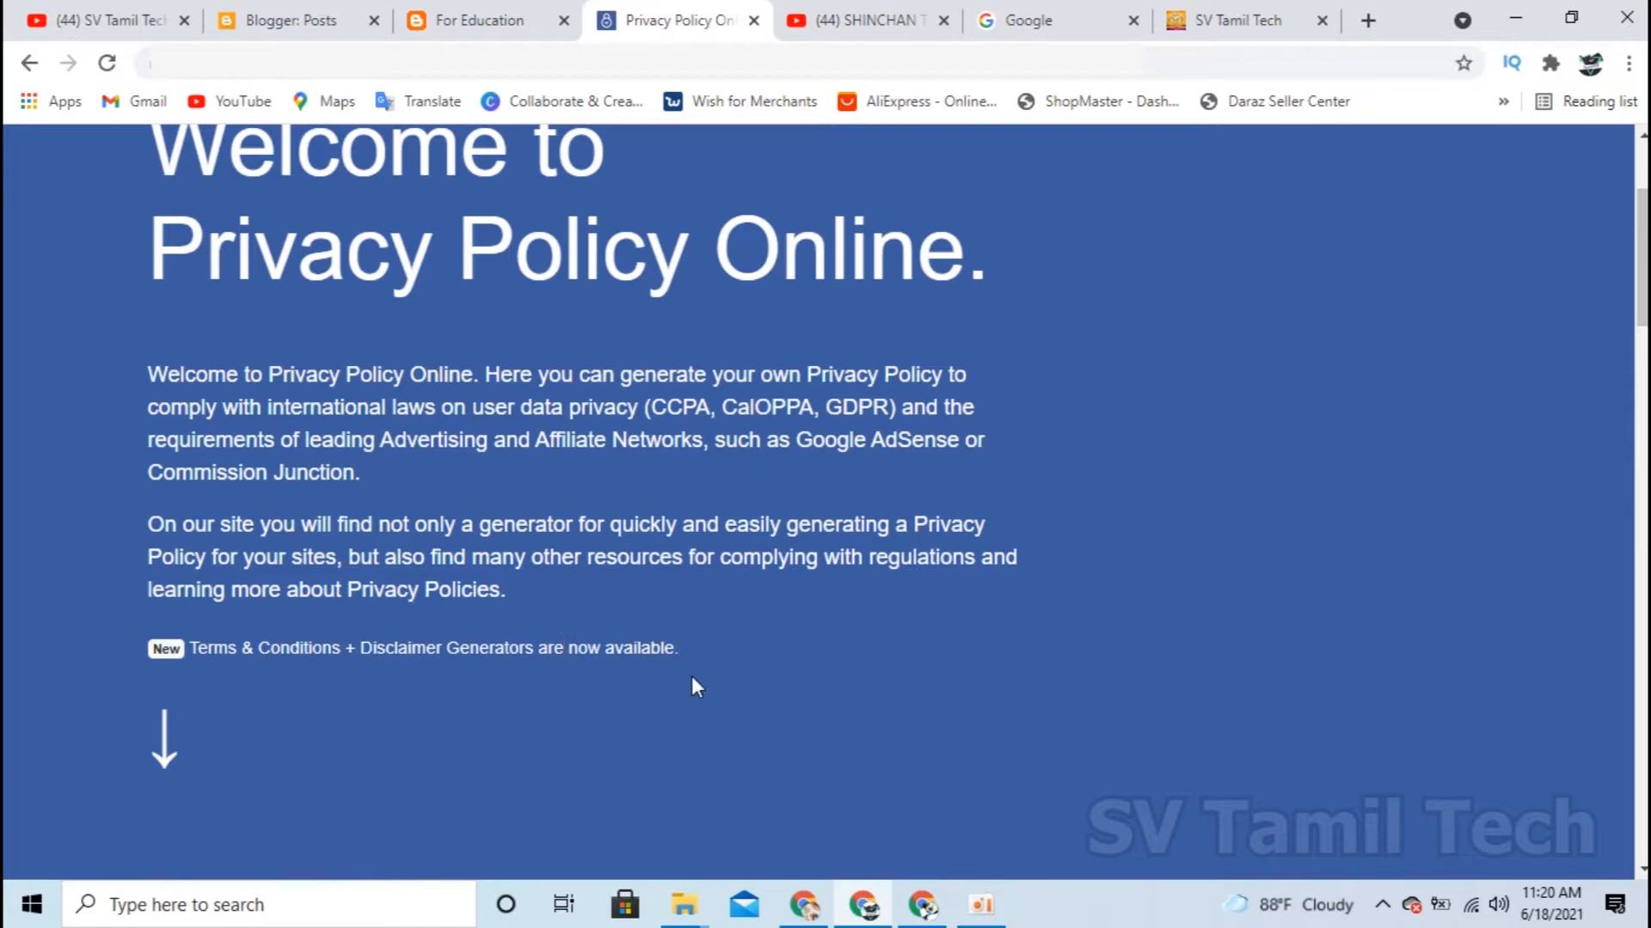
pyautogui.scroll(3, 696, 685)
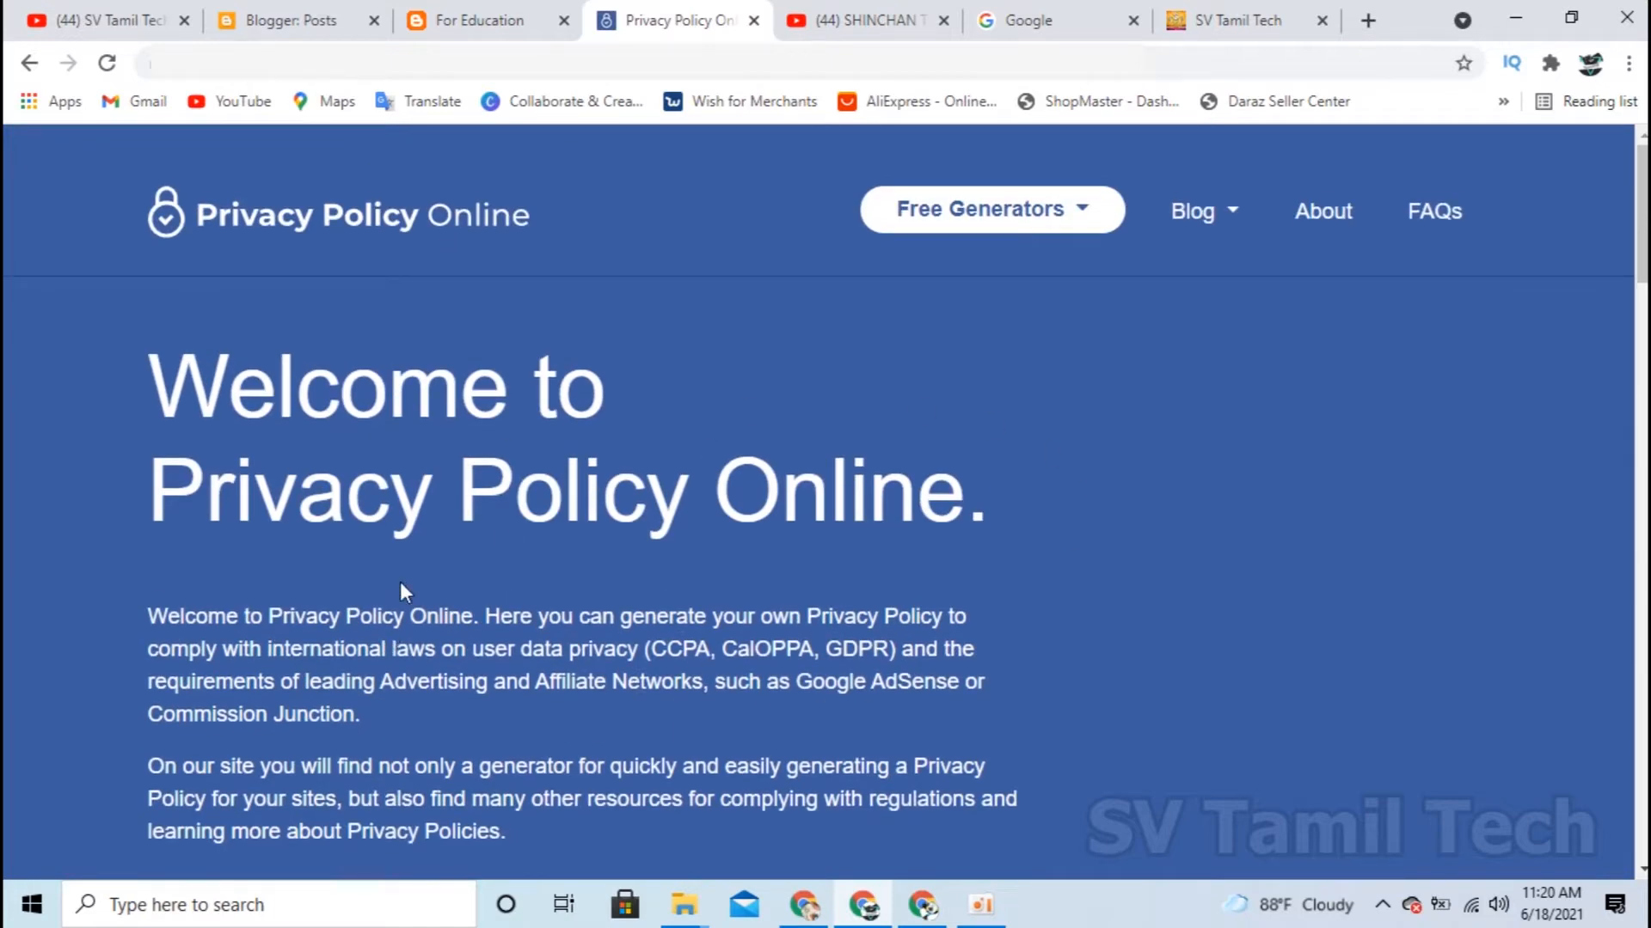
pyautogui.scroll(-7, 228, 342)
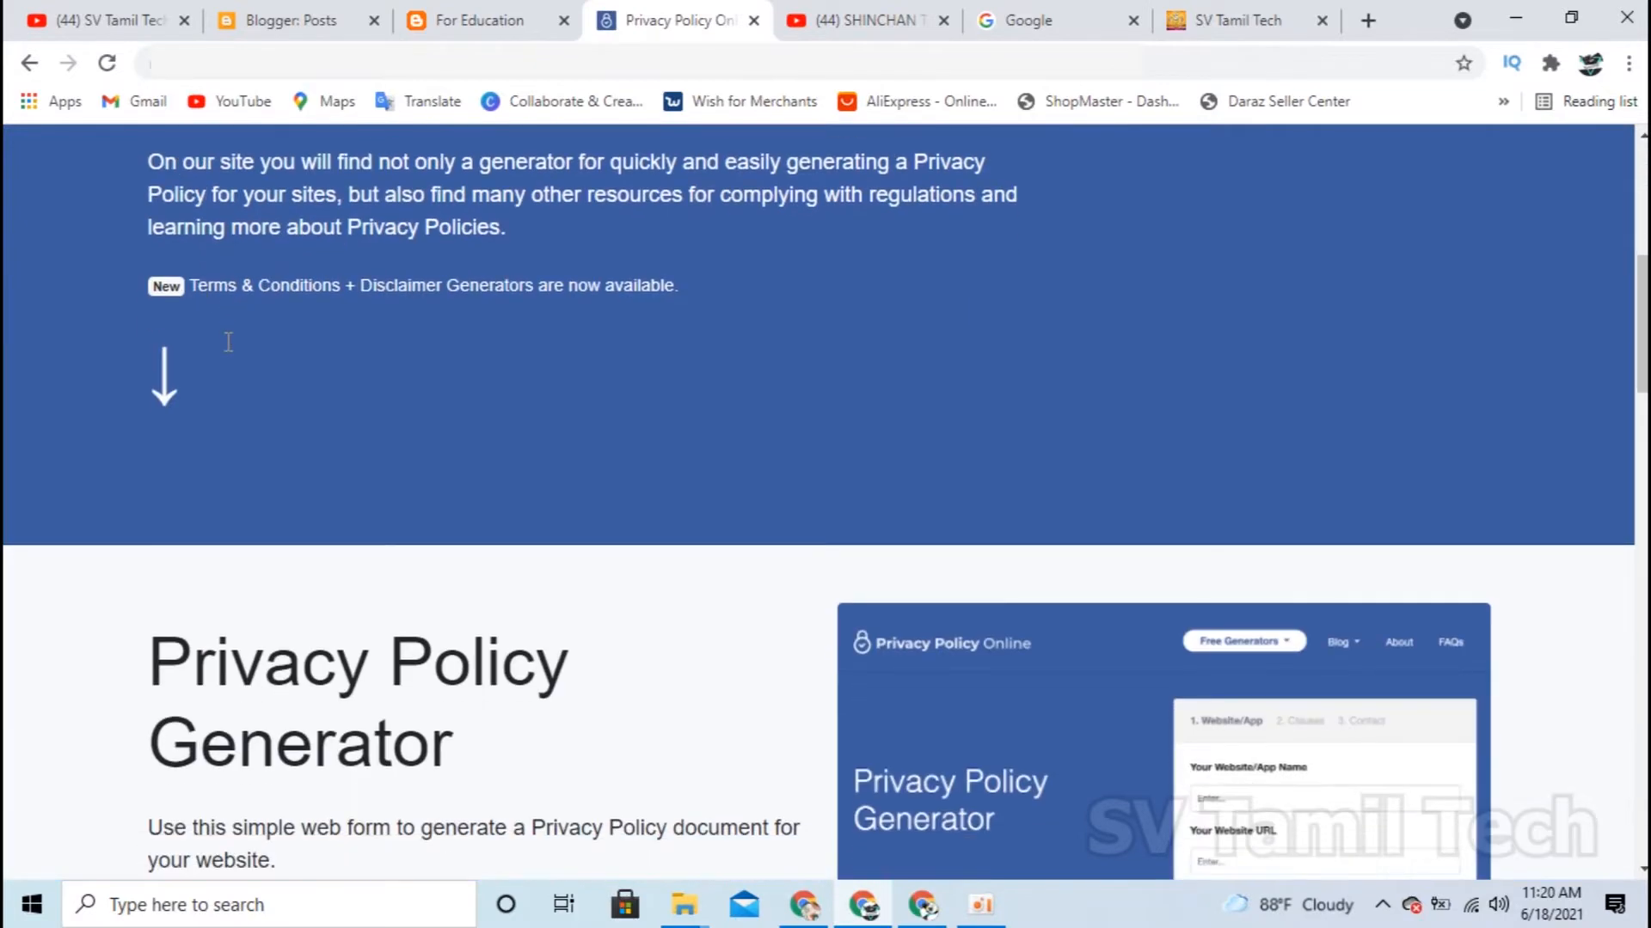
pyautogui.scroll(-4, 350, 327)
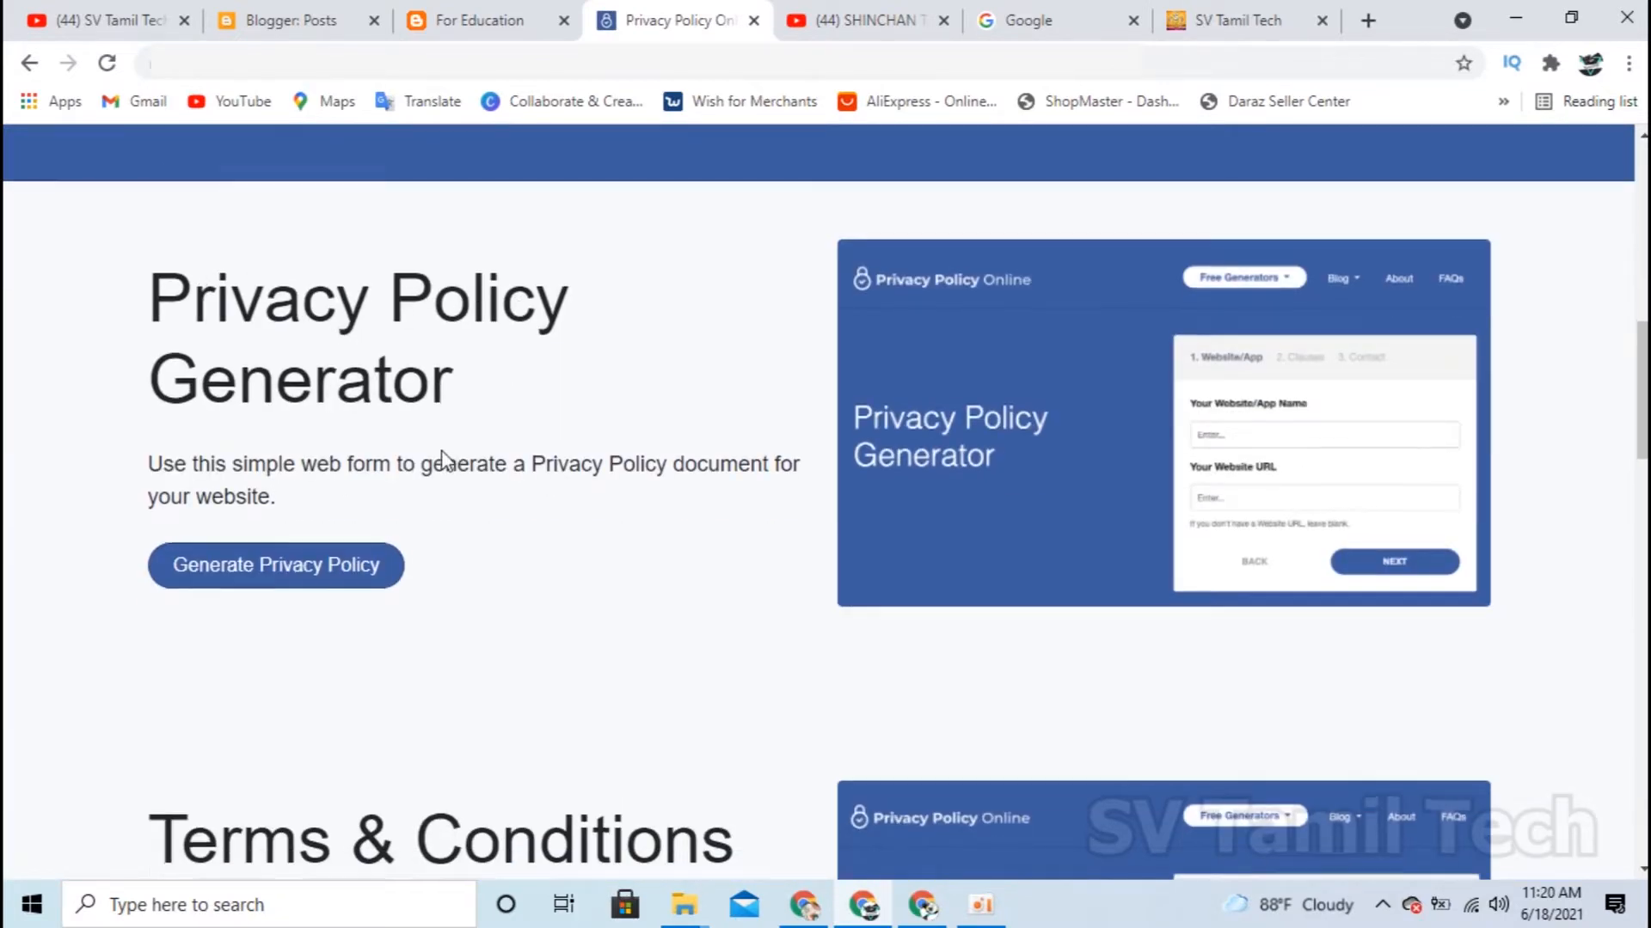
pyautogui.scroll(-3, 434, 469)
pyautogui.scroll(-5, 395, 593)
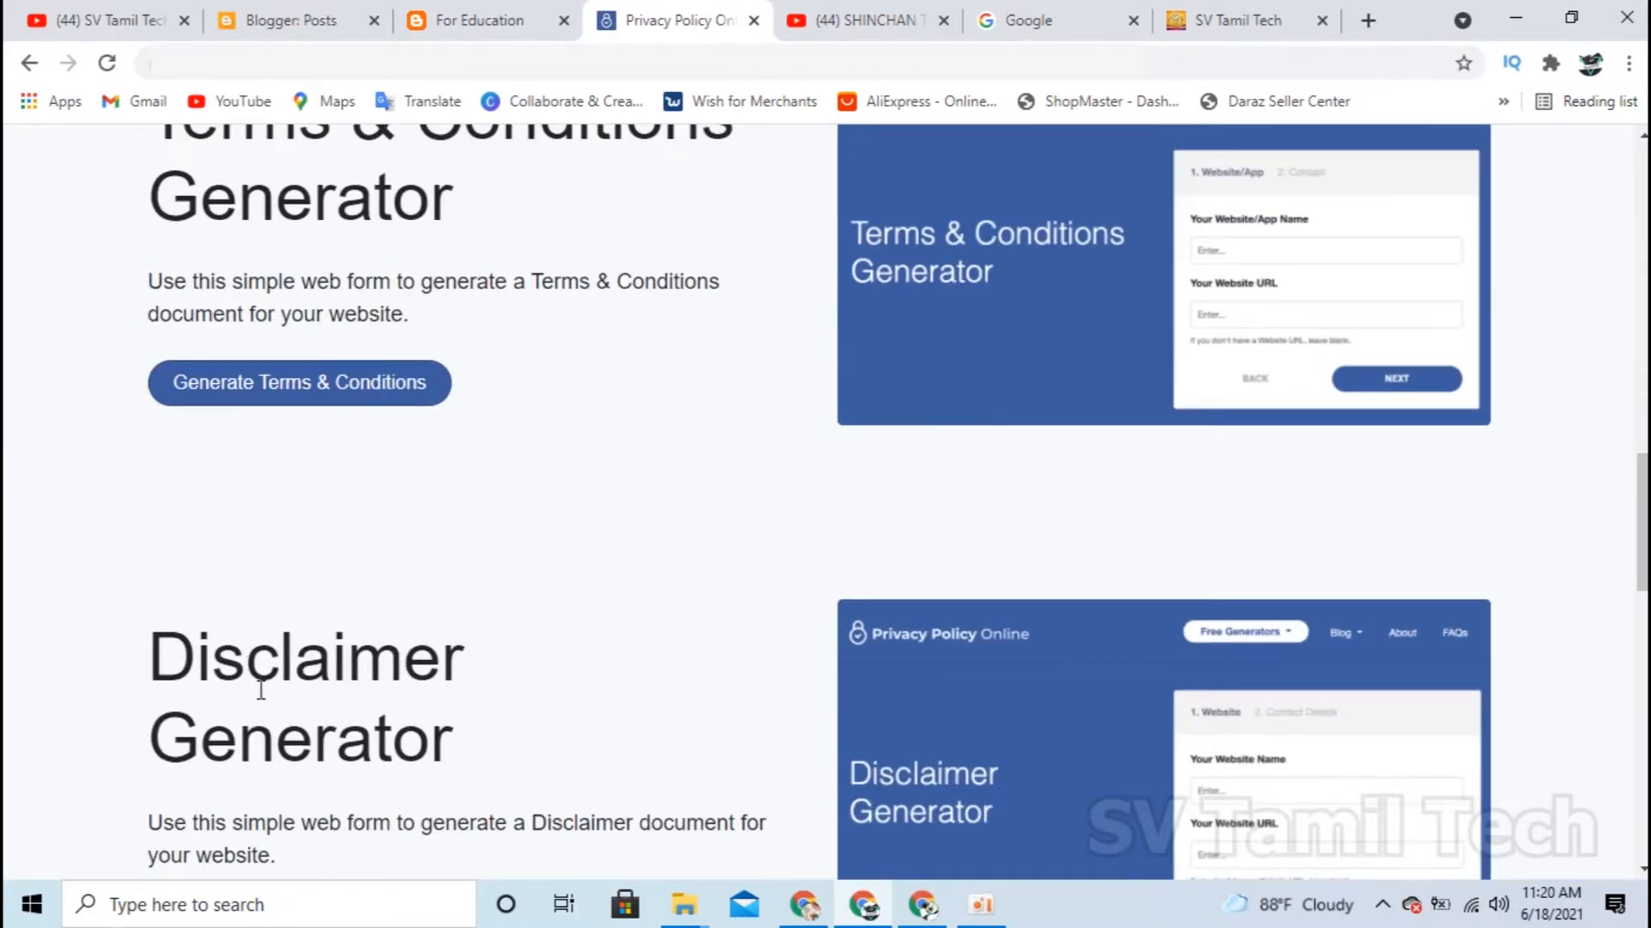
pyautogui.scroll(-3, 468, 469)
pyautogui.scroll(-10, 533, 636)
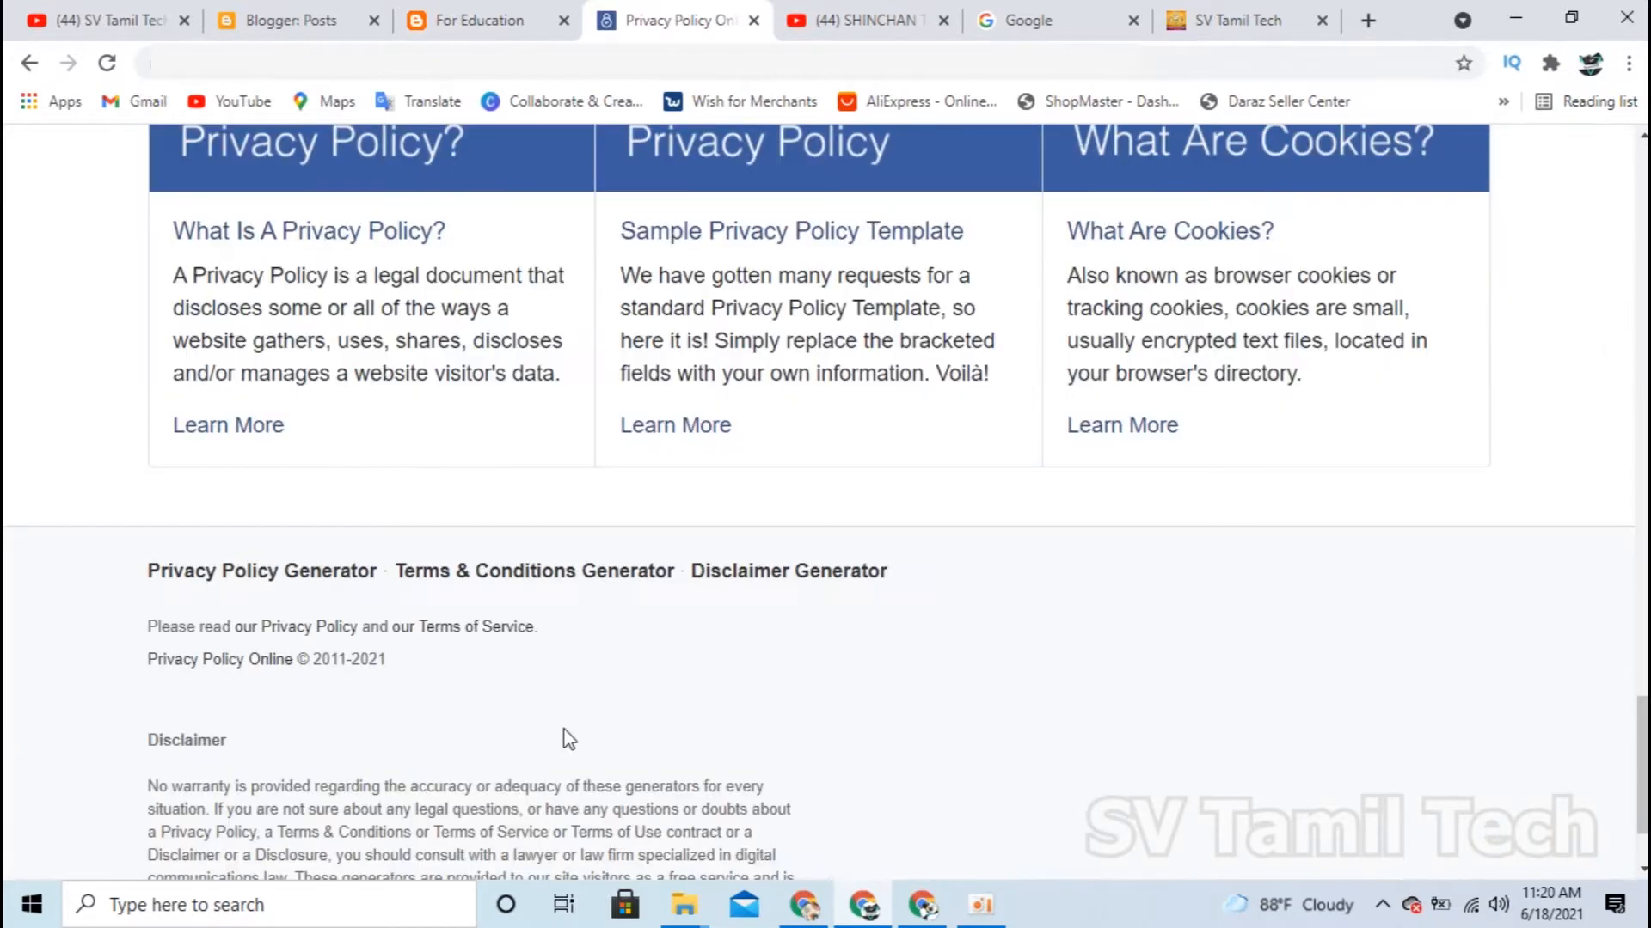
pyautogui.scroll(15, 567, 737)
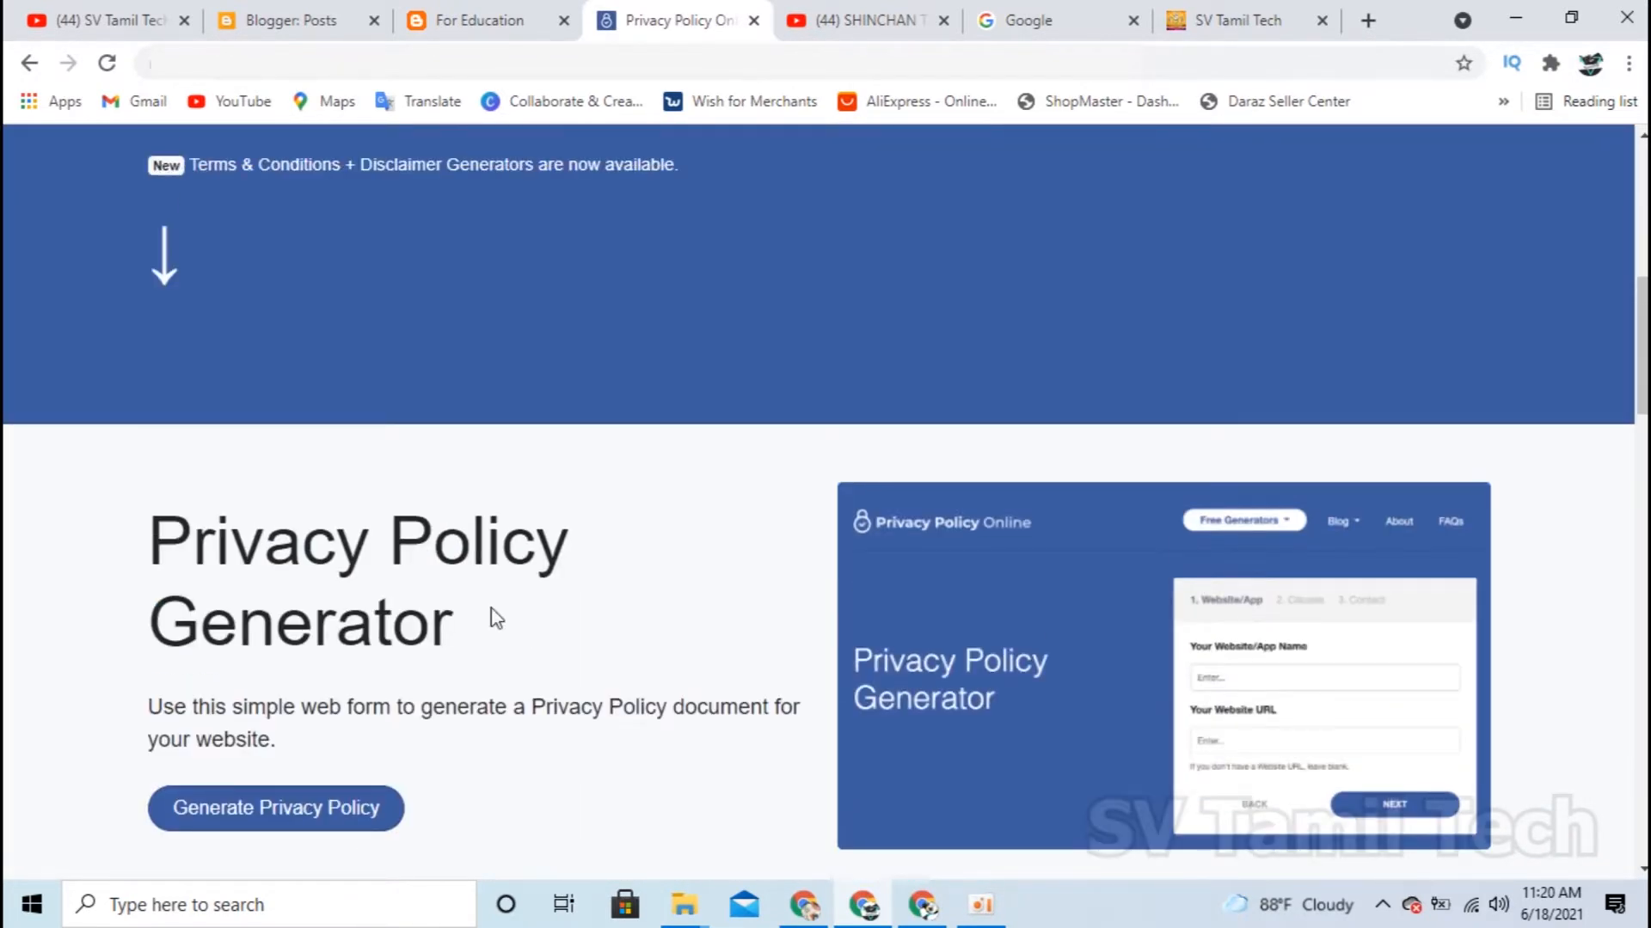
# Open the Privacy Policy Generator form in a new browser tab and switch to it
pyautogui.scroll(-4, 496, 618)
pyautogui.rightClick(275, 444)
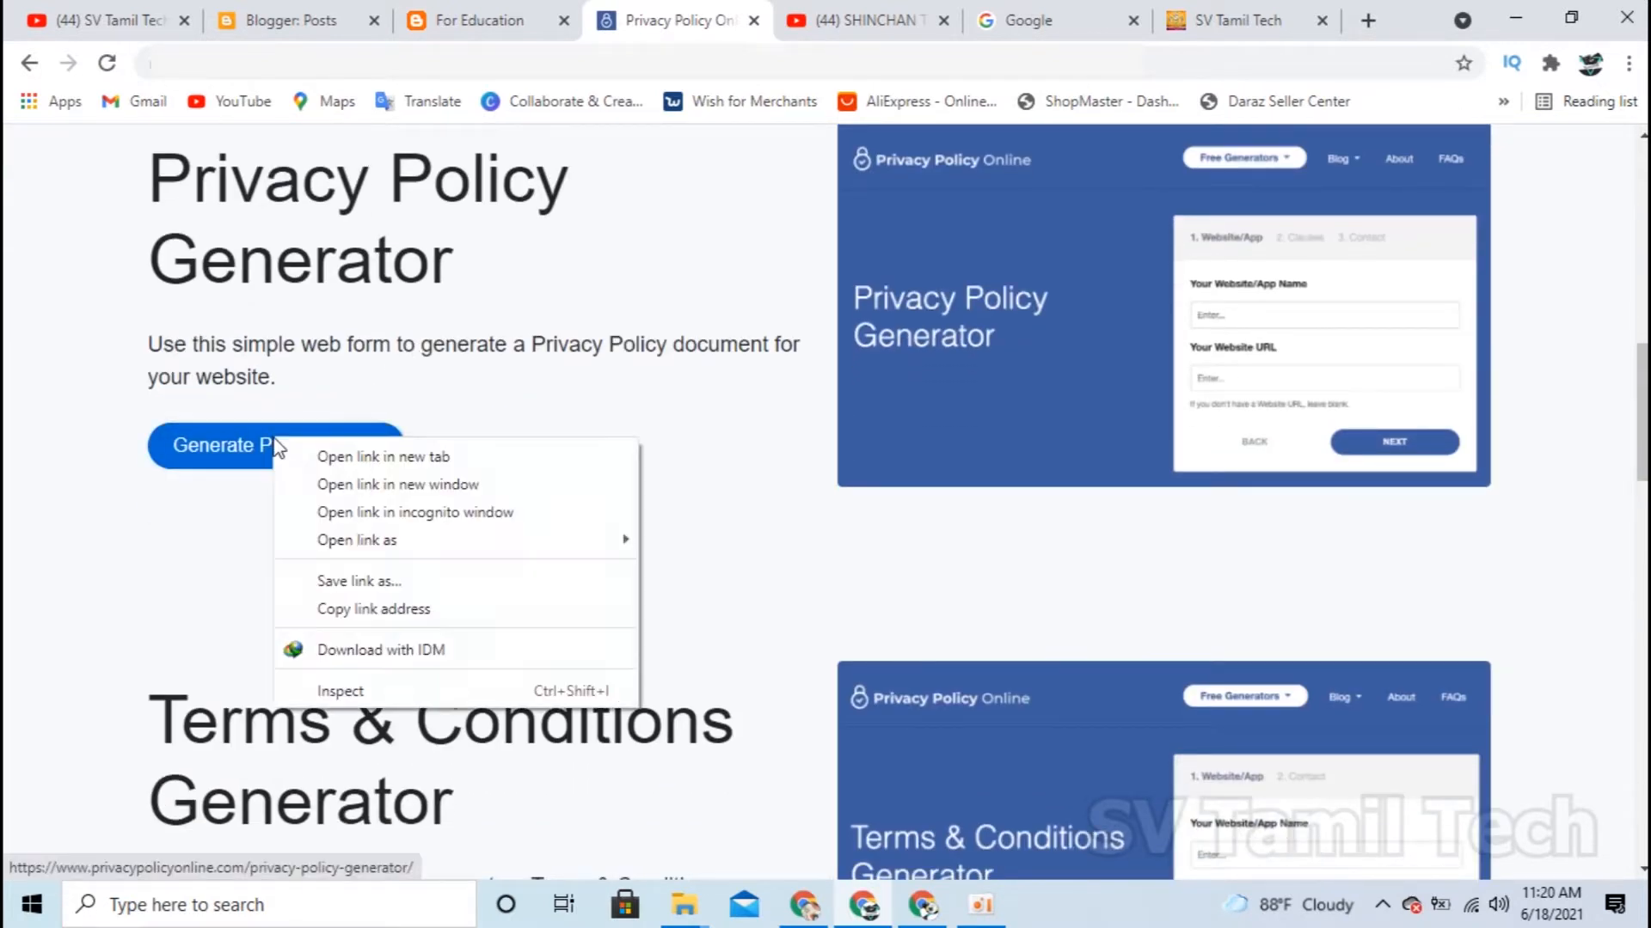
pyautogui.click(382, 457)
pyautogui.hotkey('ctrl', 'Tab')
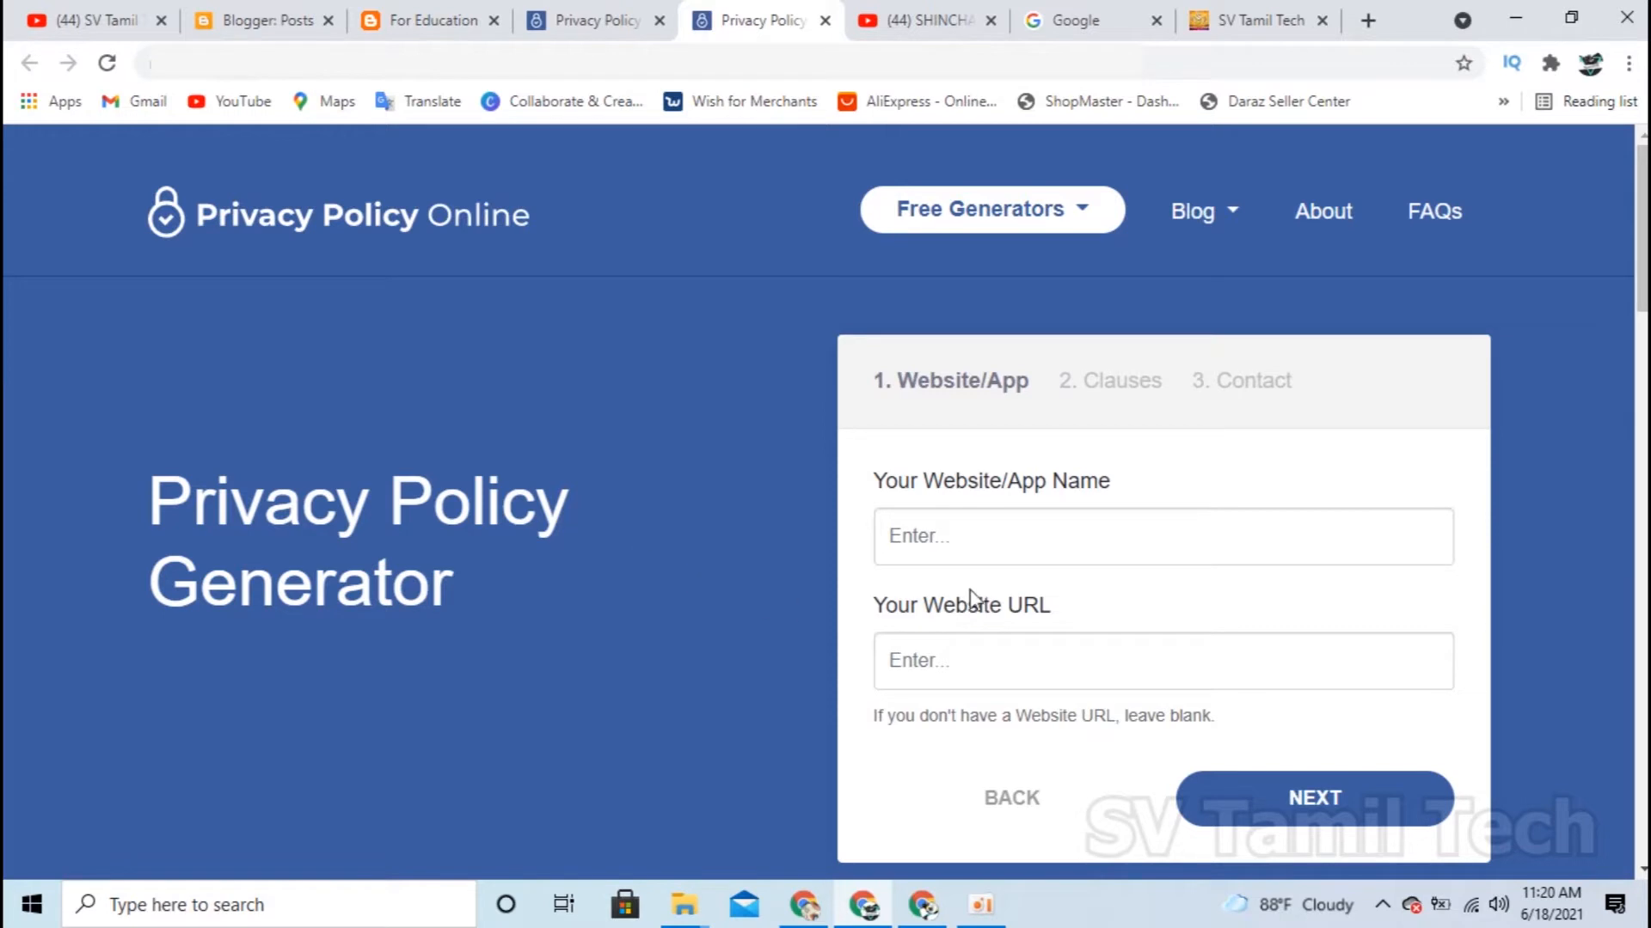
pyautogui.click(1009, 550)
pyautogui.write('F')
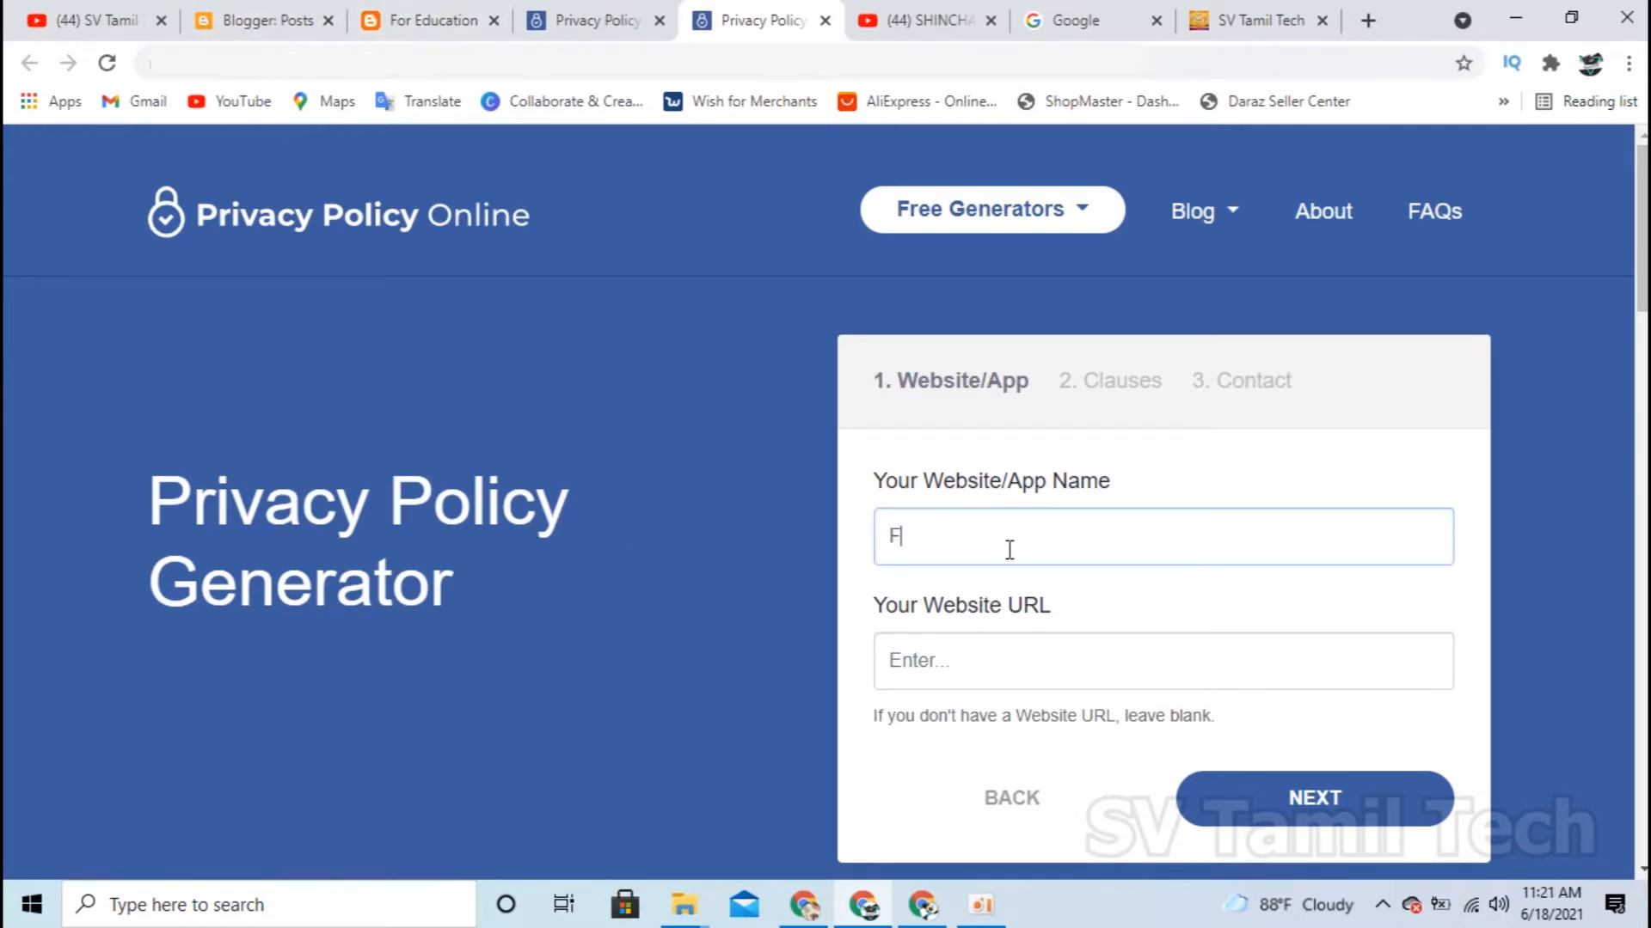
pyautogui.write('or Education')
pyautogui.click(955, 667)
pyautogui.click(434, 19)
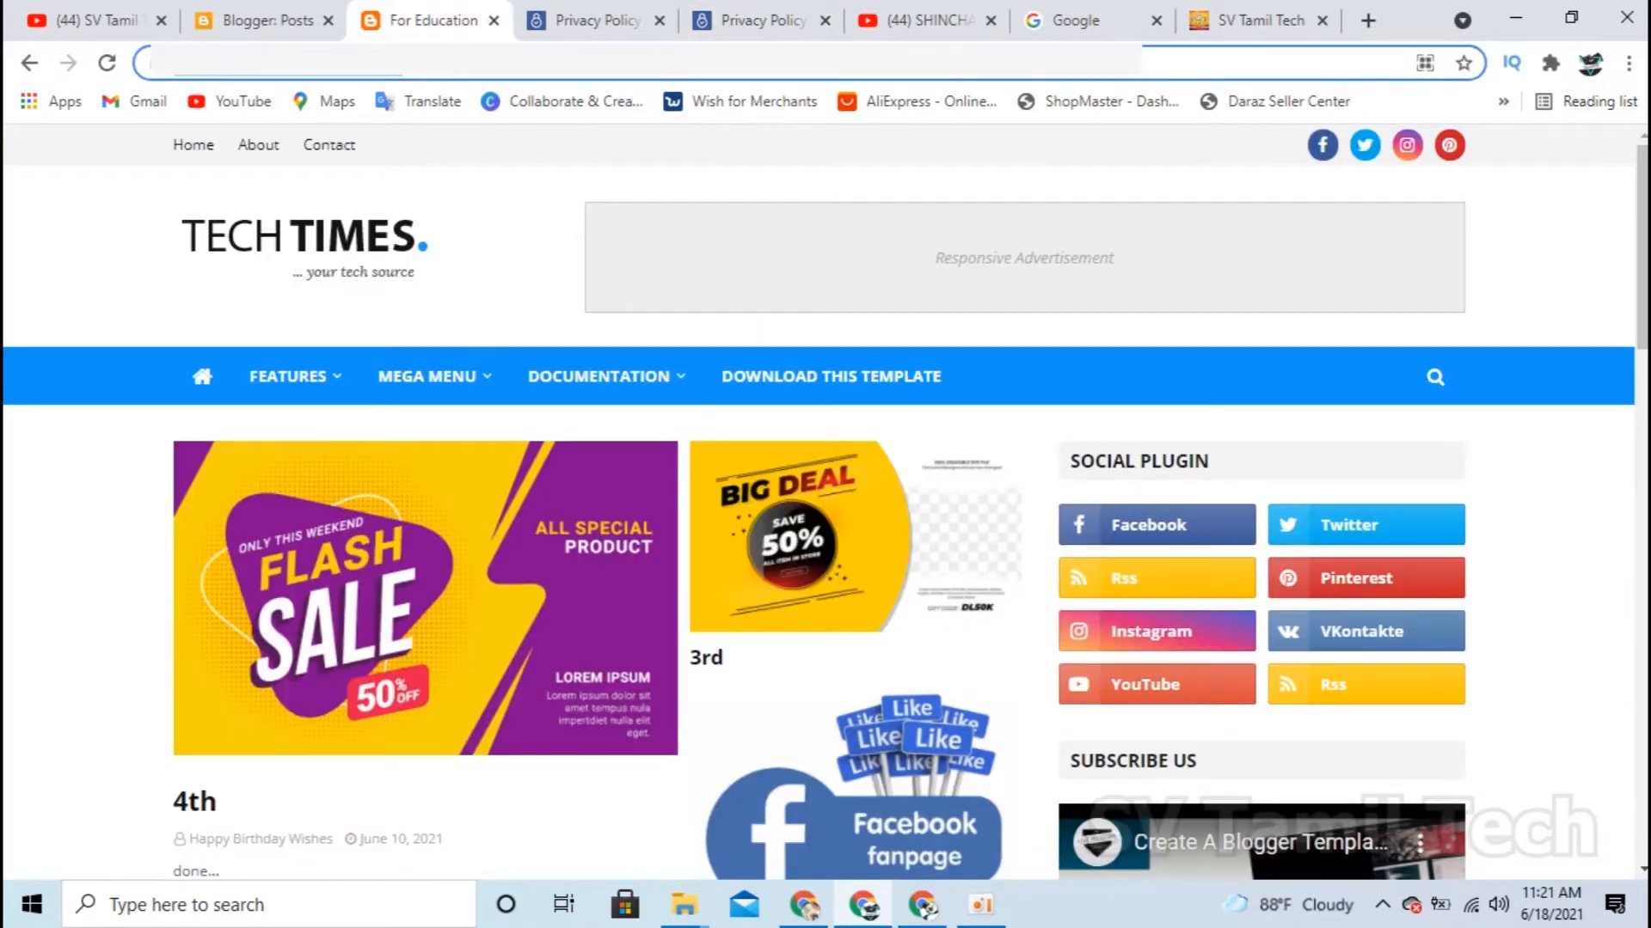
pyautogui.click(757, 19)
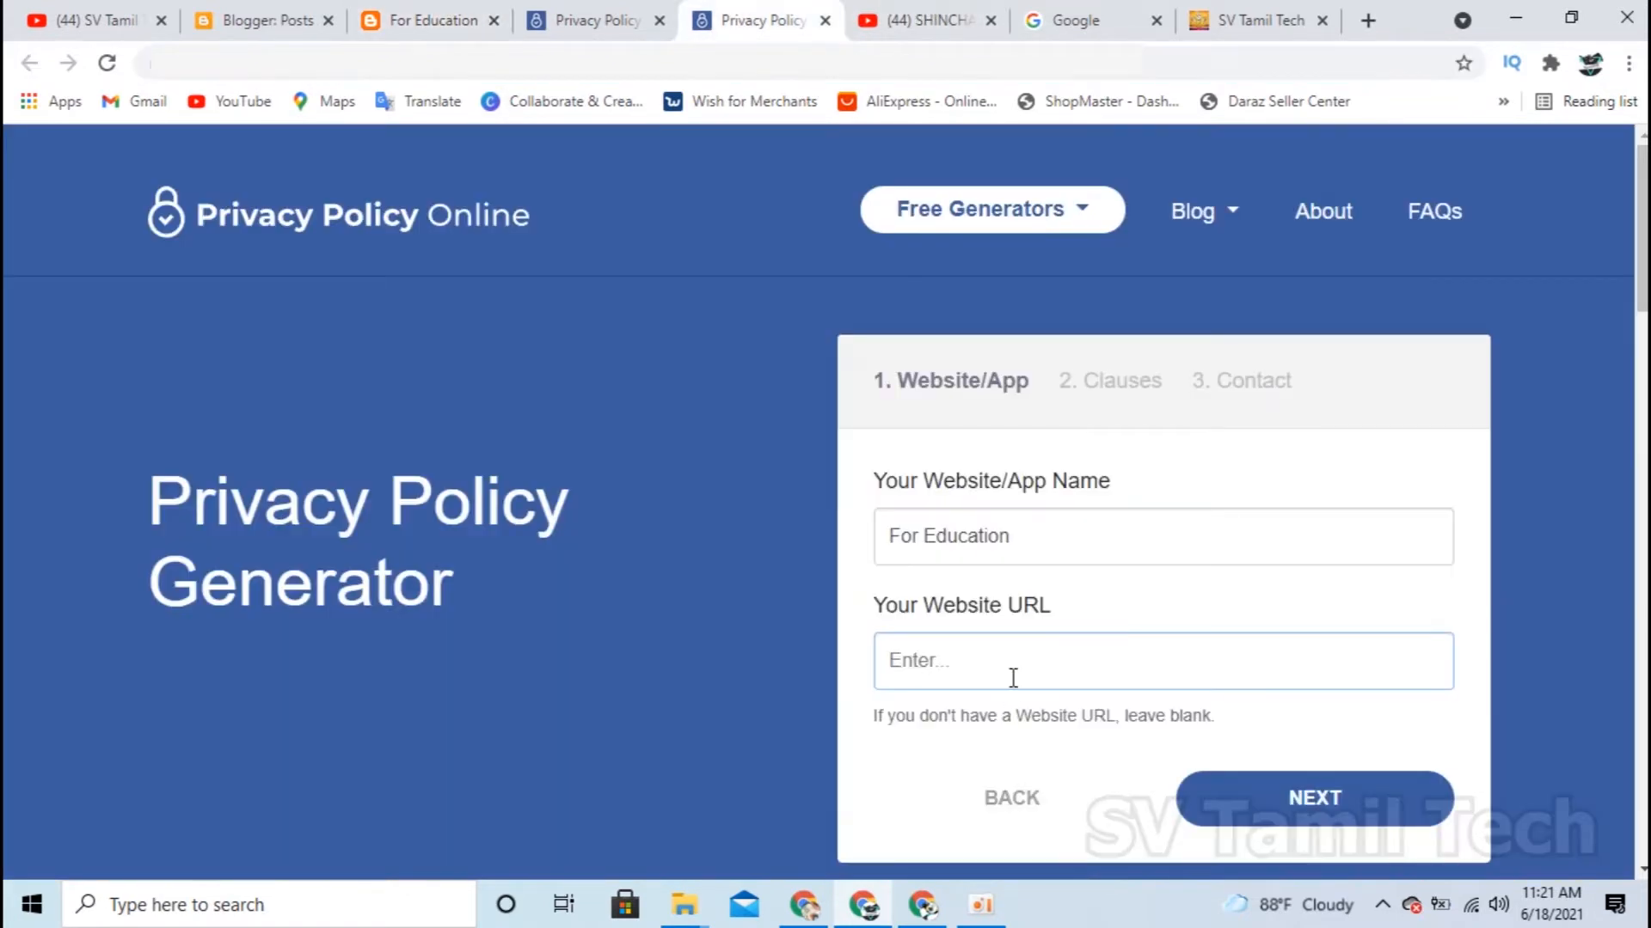
pyautogui.write('https://education20205.blogspot.com/')
pyautogui.click(1290, 812)
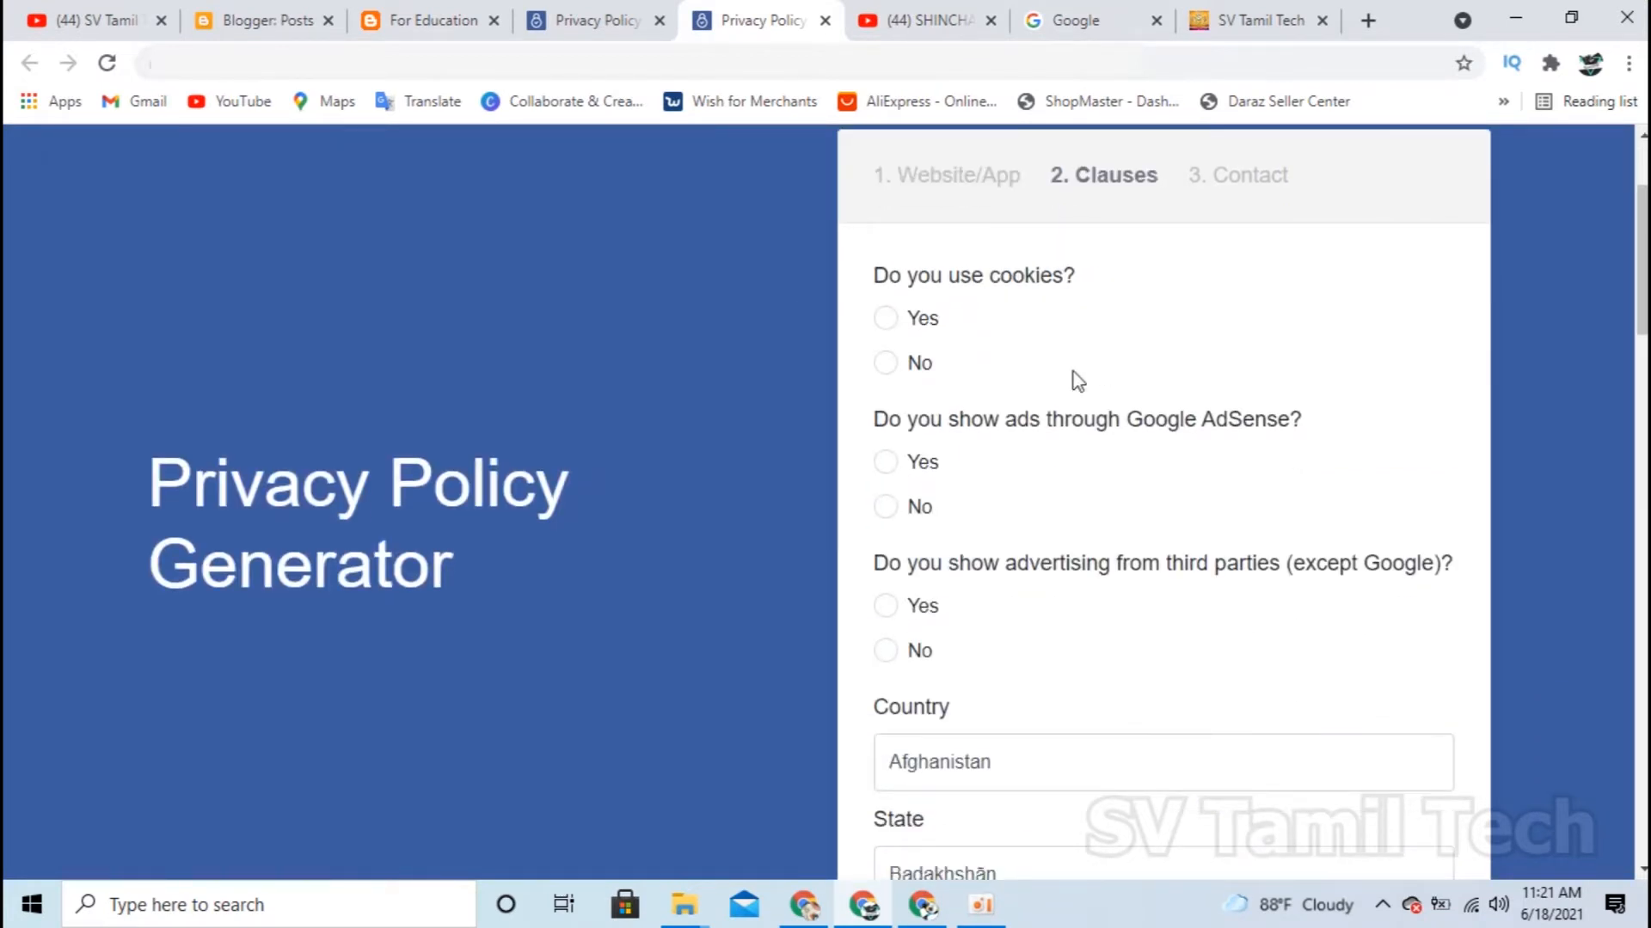
# Answer Yes to using cookies, Yes to Google AdSense ads, and No to third-party advertising
pyautogui.click(885, 318)
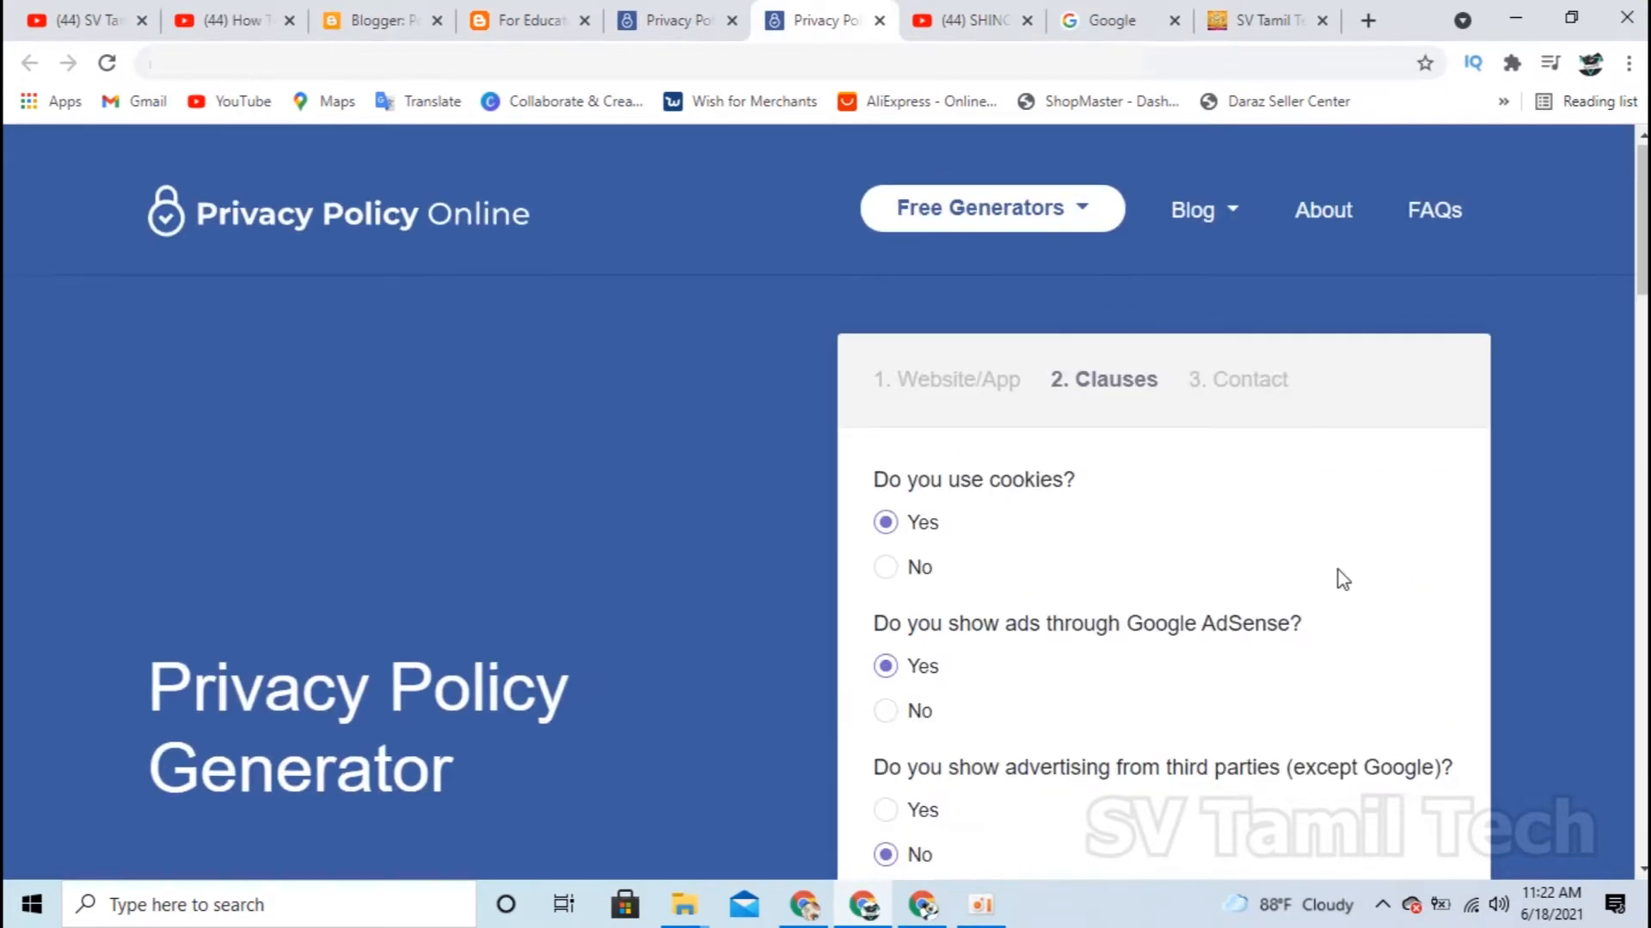
pyautogui.scroll(-1, 1337, 579)
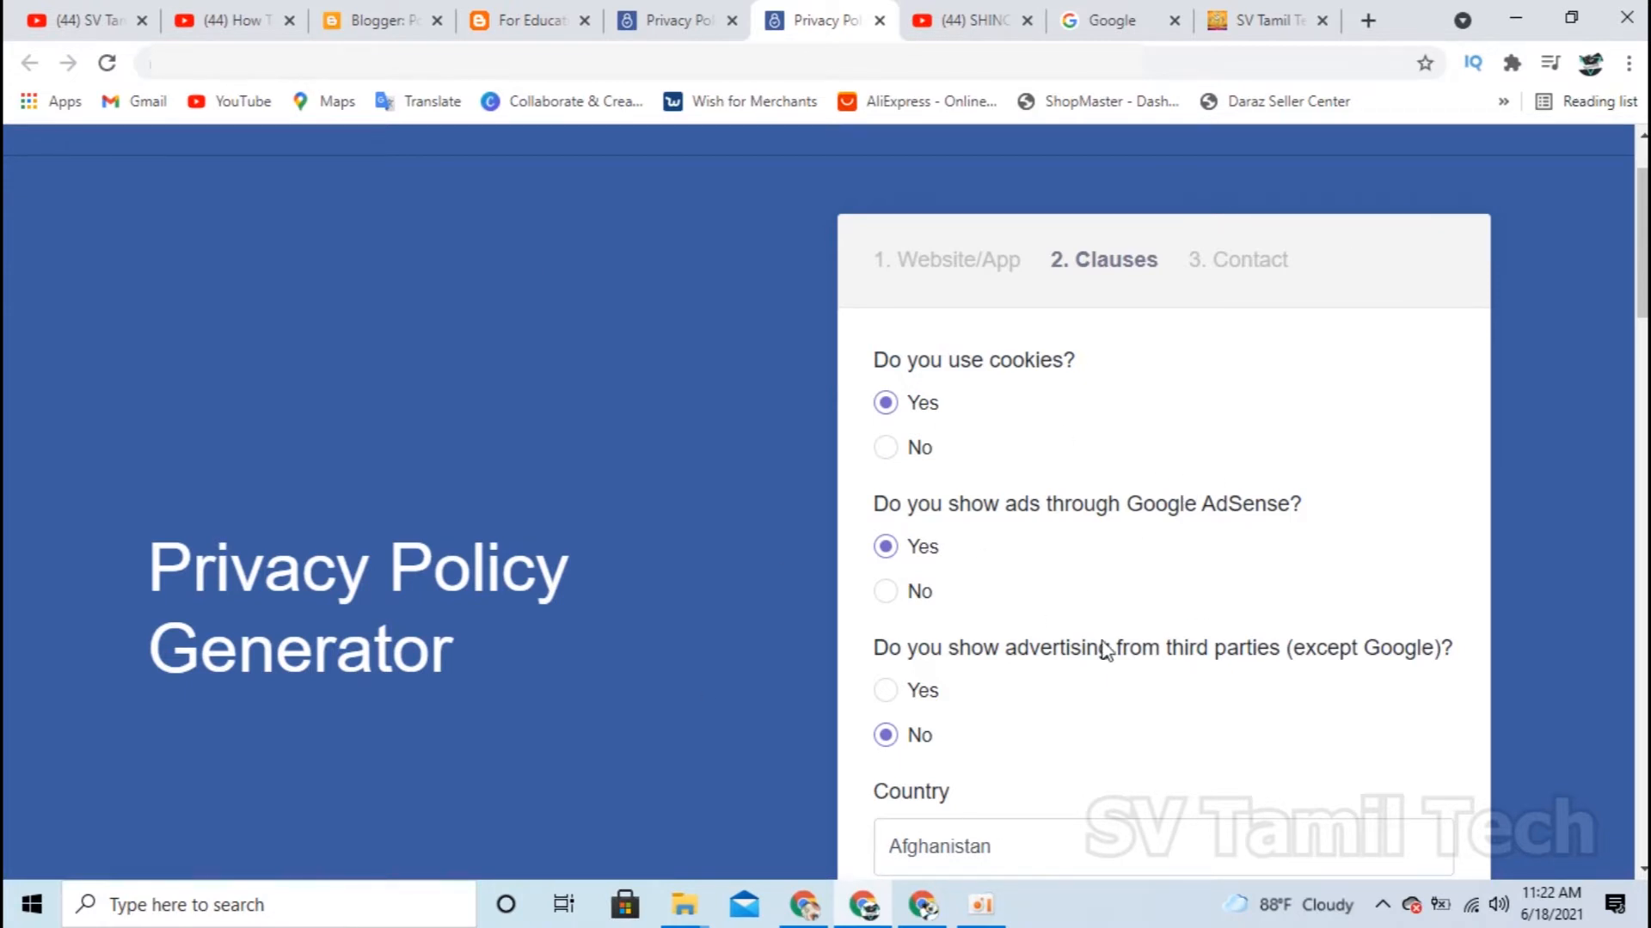
pyautogui.scroll(-1, 1179, 478)
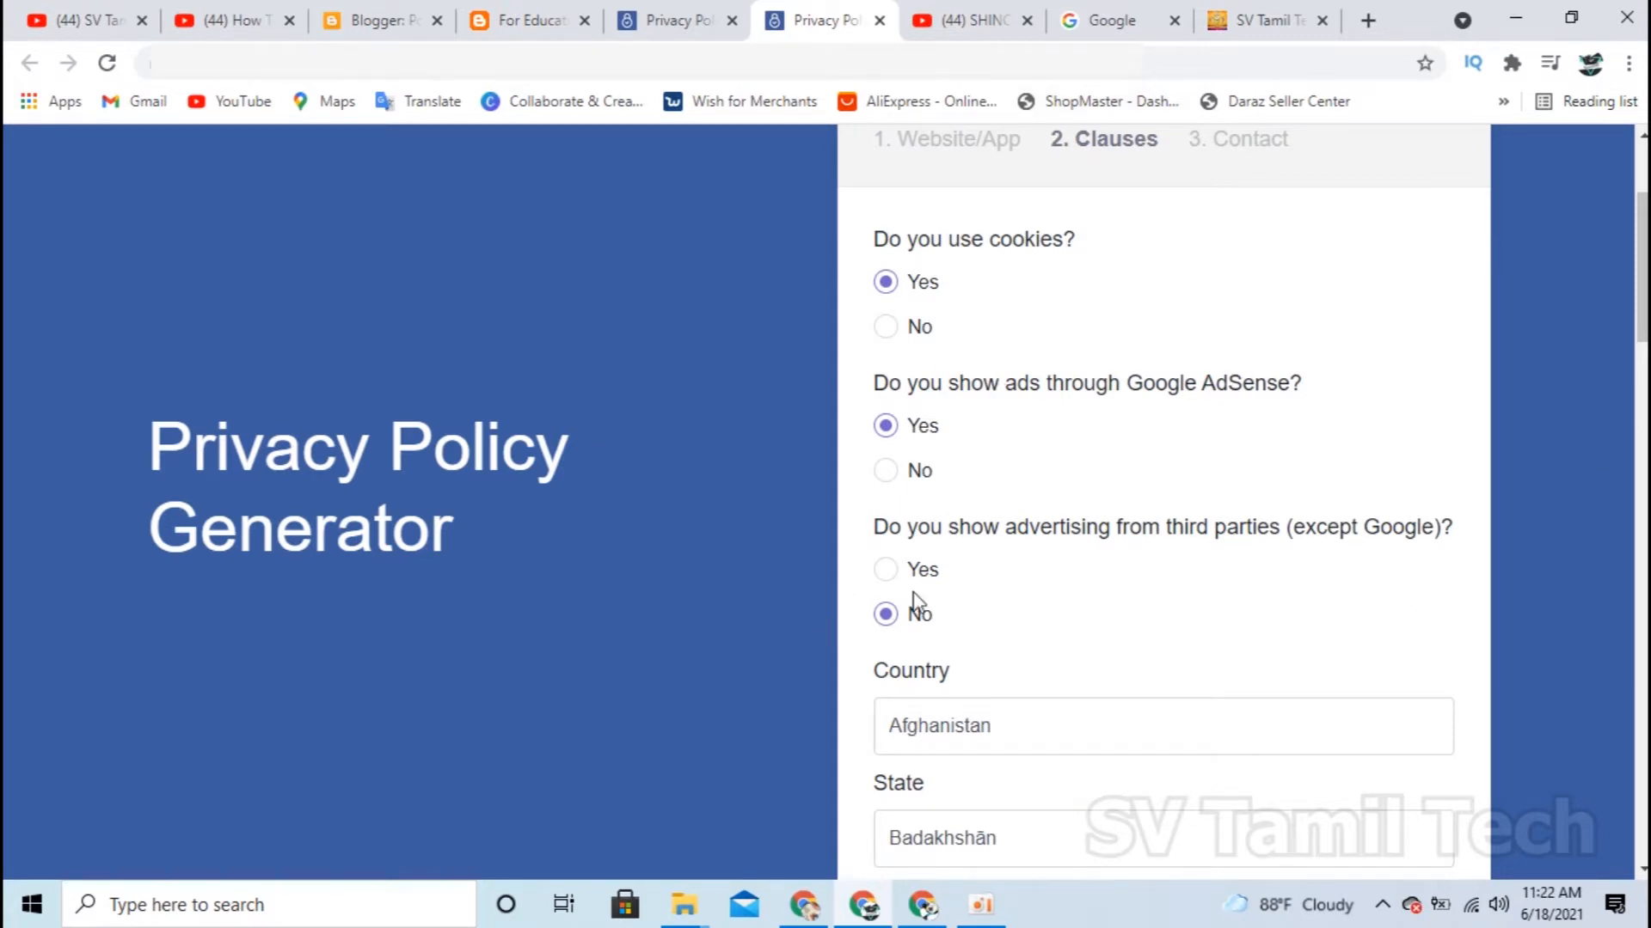
pyautogui.scroll(-1, 827, 540)
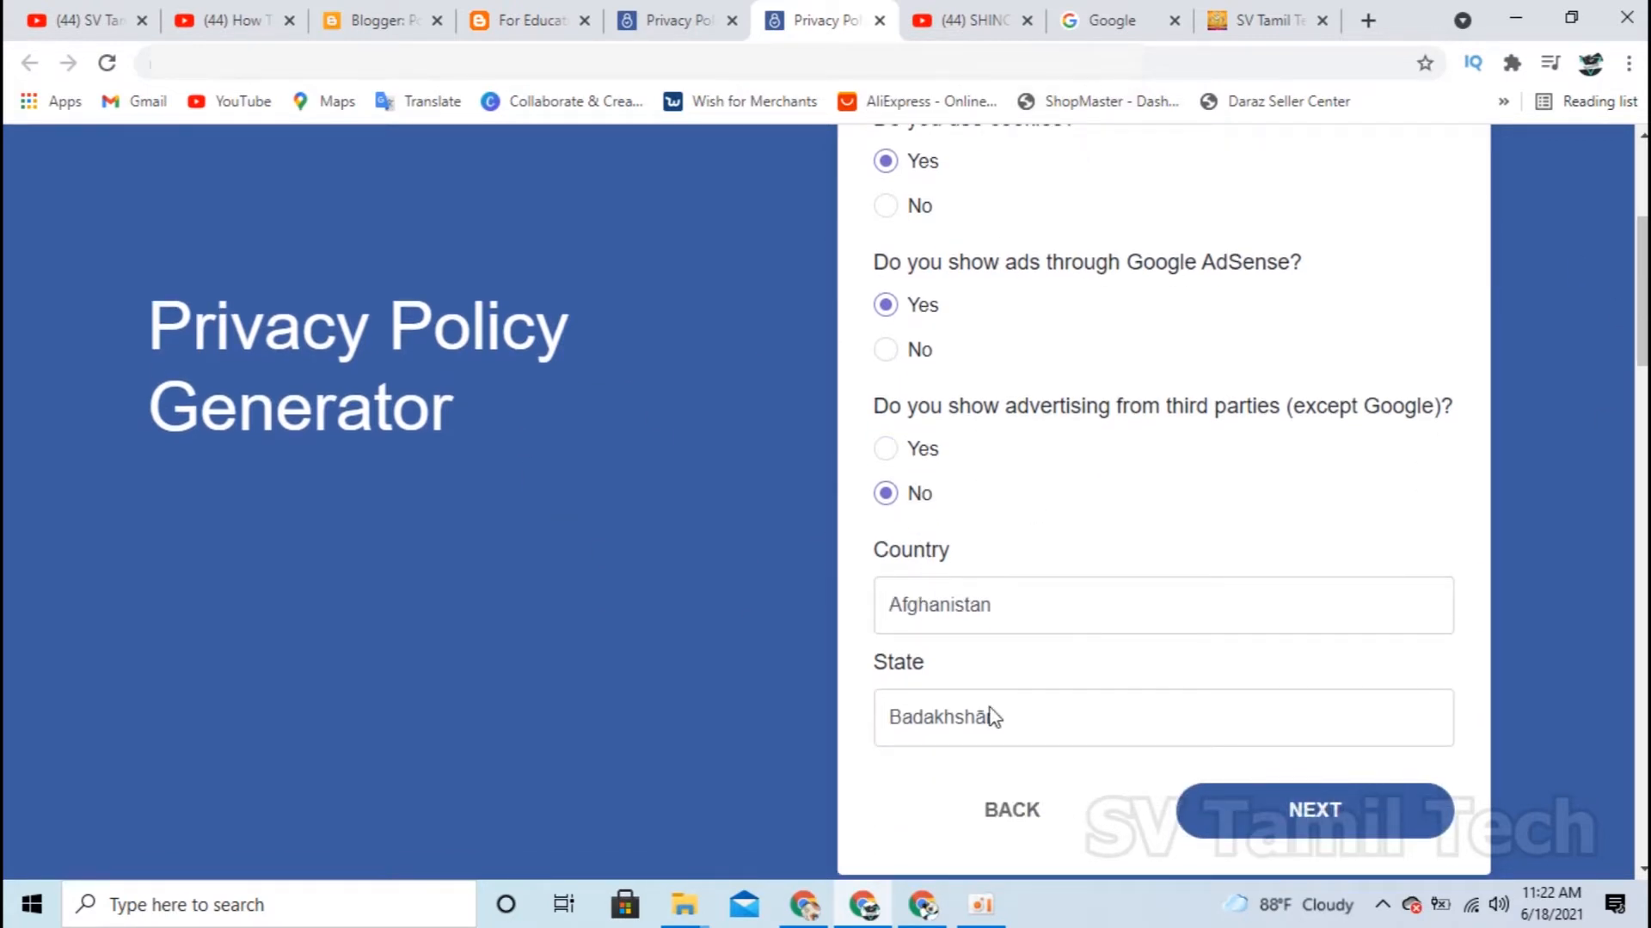
# Set the country to Sri Lanka and the state to Uturu paḷāta
pyautogui.click(1062, 620)
pyautogui.write('sri')
pyautogui.press('Return')
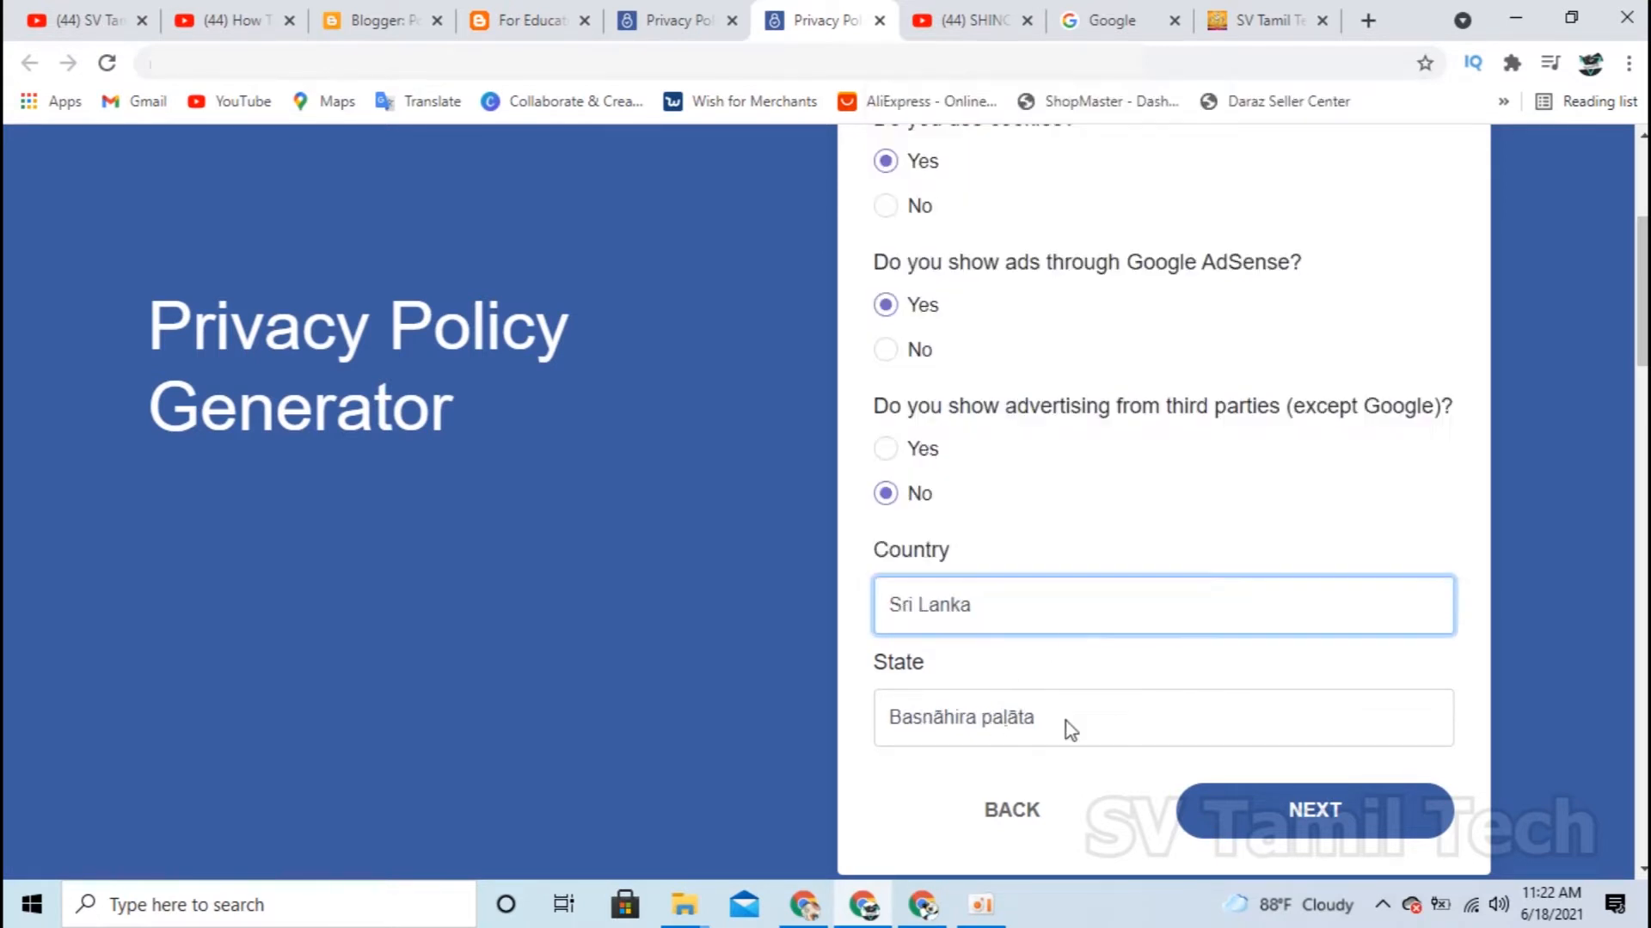
pyautogui.click(1076, 719)
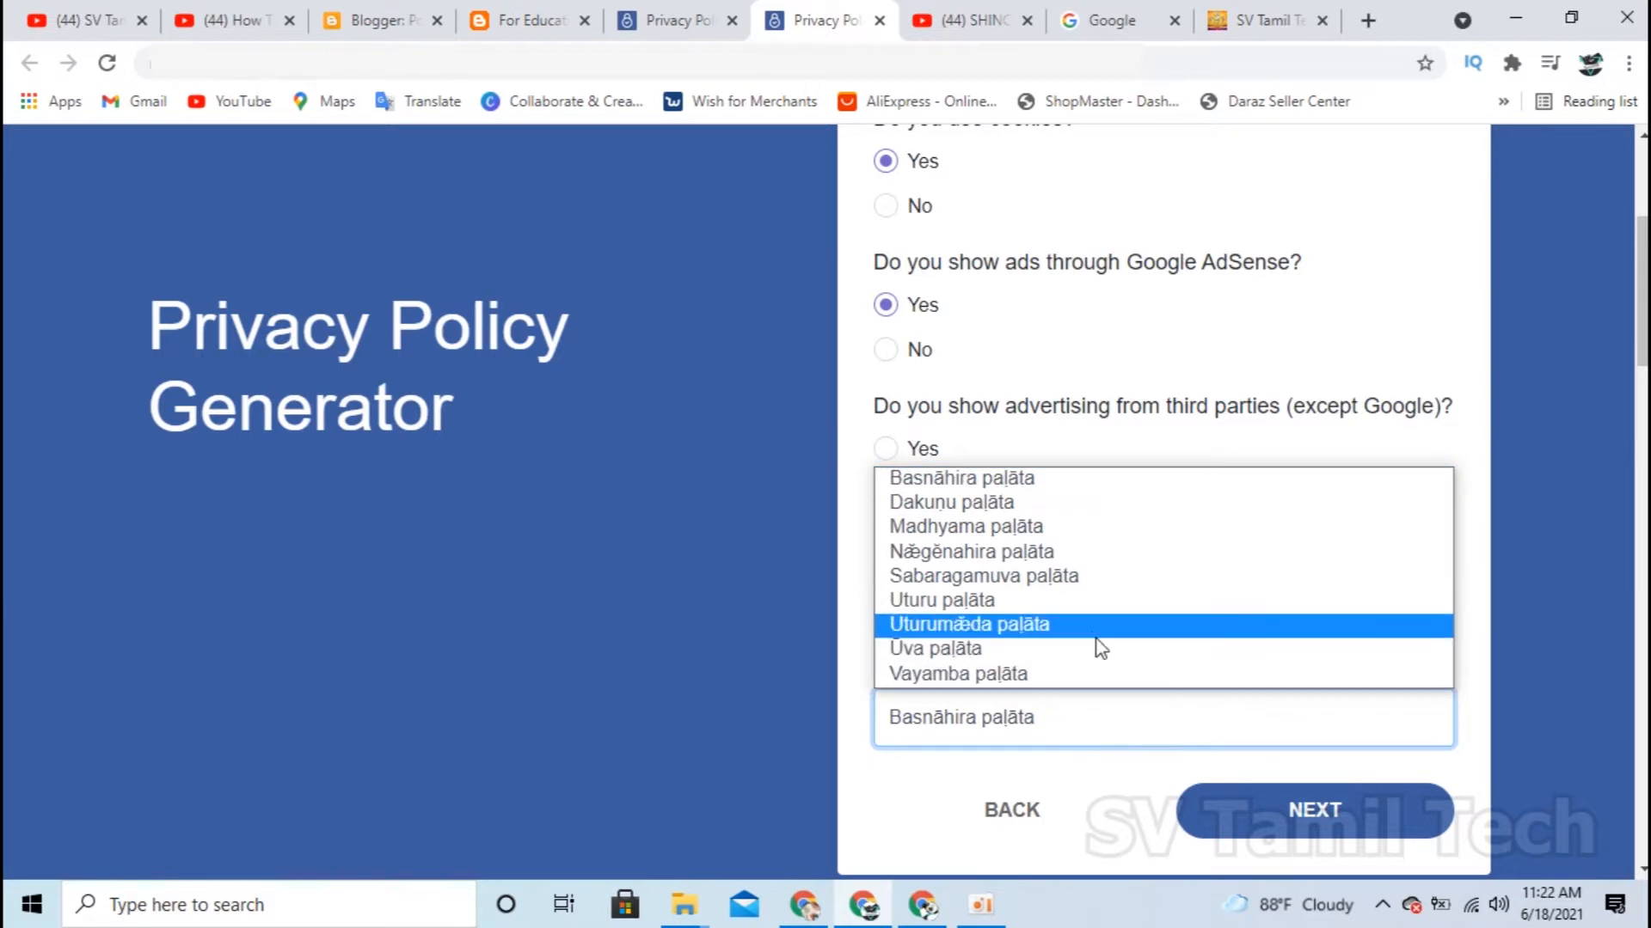
pyautogui.click(1040, 599)
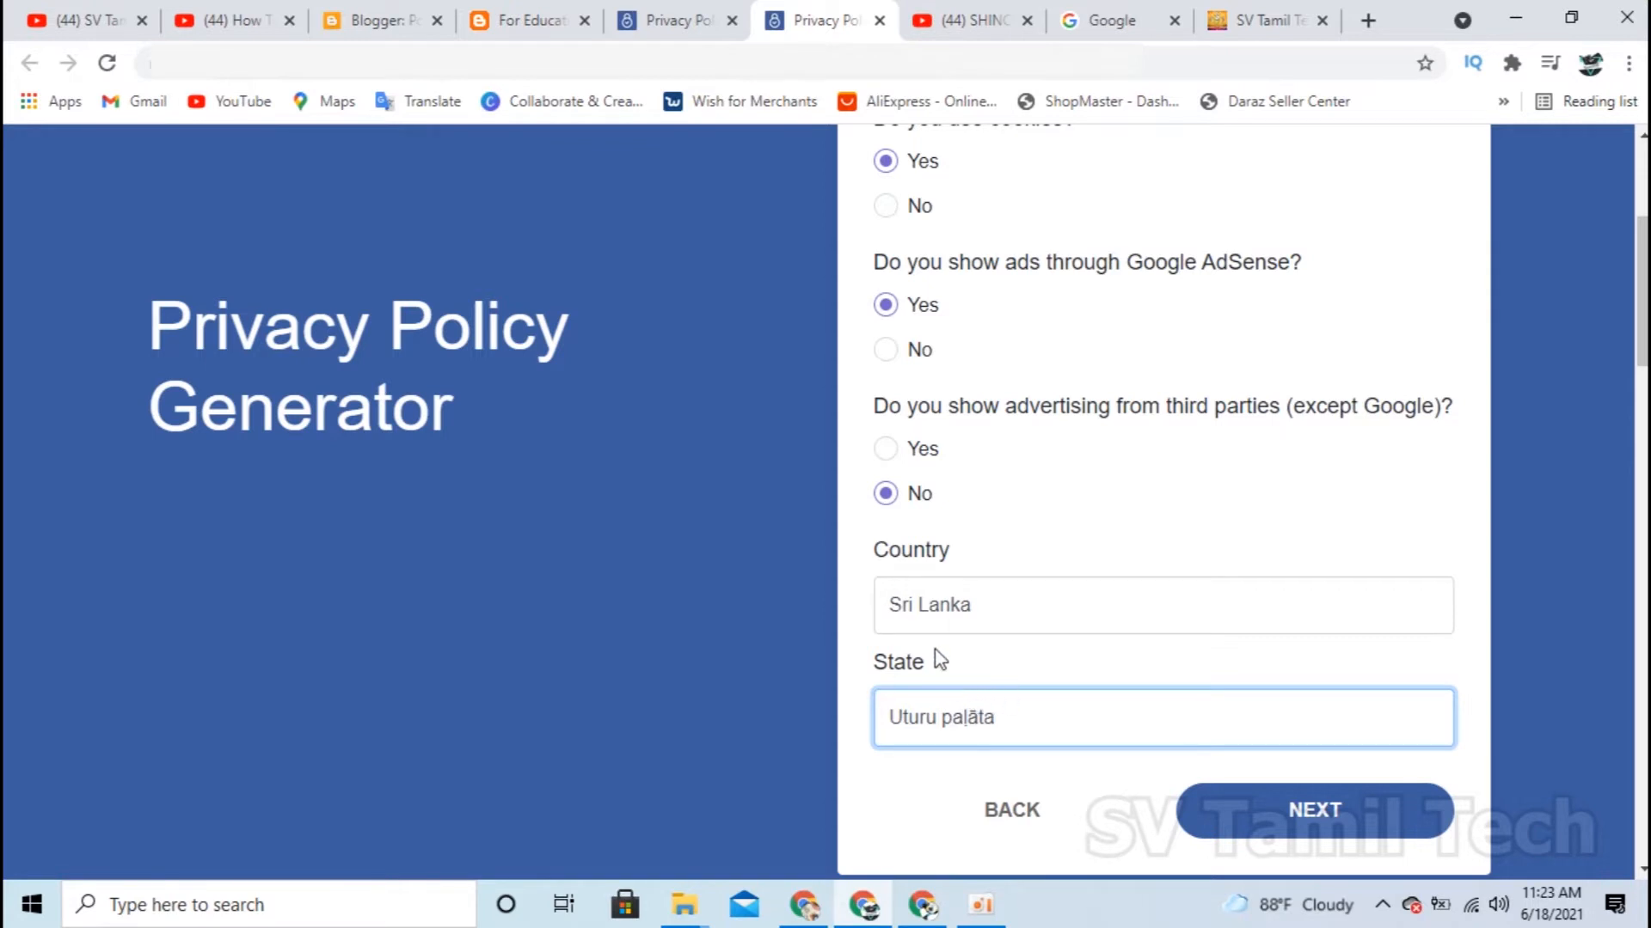
# Check the completed clauses and continue to the contact stage of the privacy policy form
pyautogui.scroll(5, 946, 680)
pyautogui.scroll(-6, 946, 679)
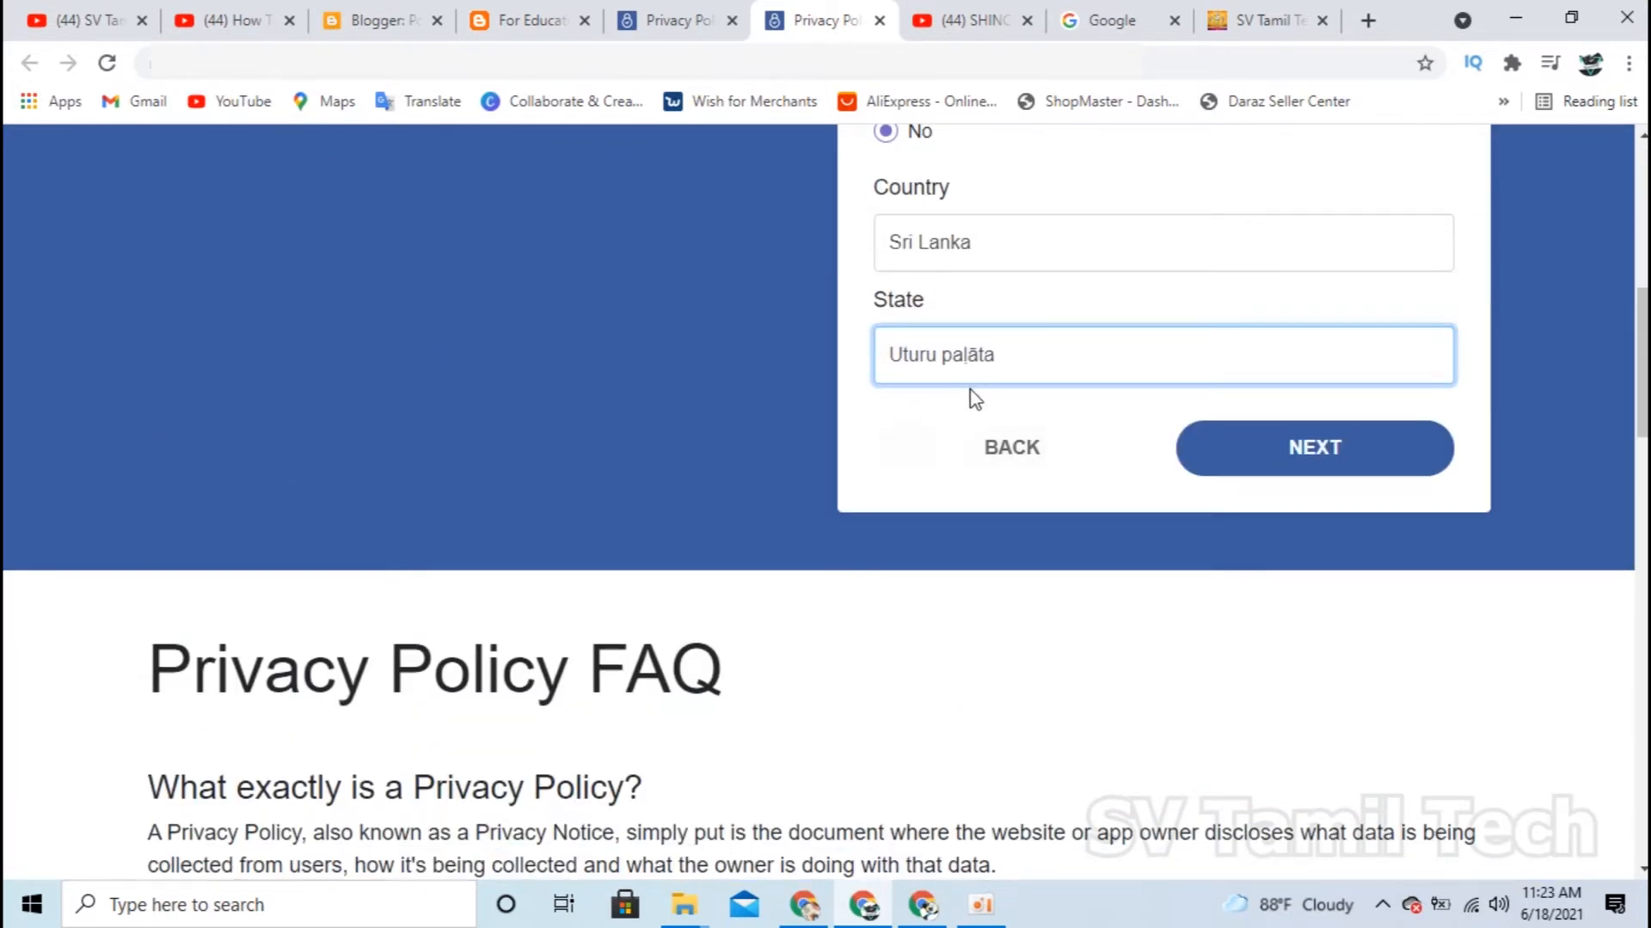
pyautogui.scroll(1, 972, 395)
pyautogui.scroll(6, 1006, 493)
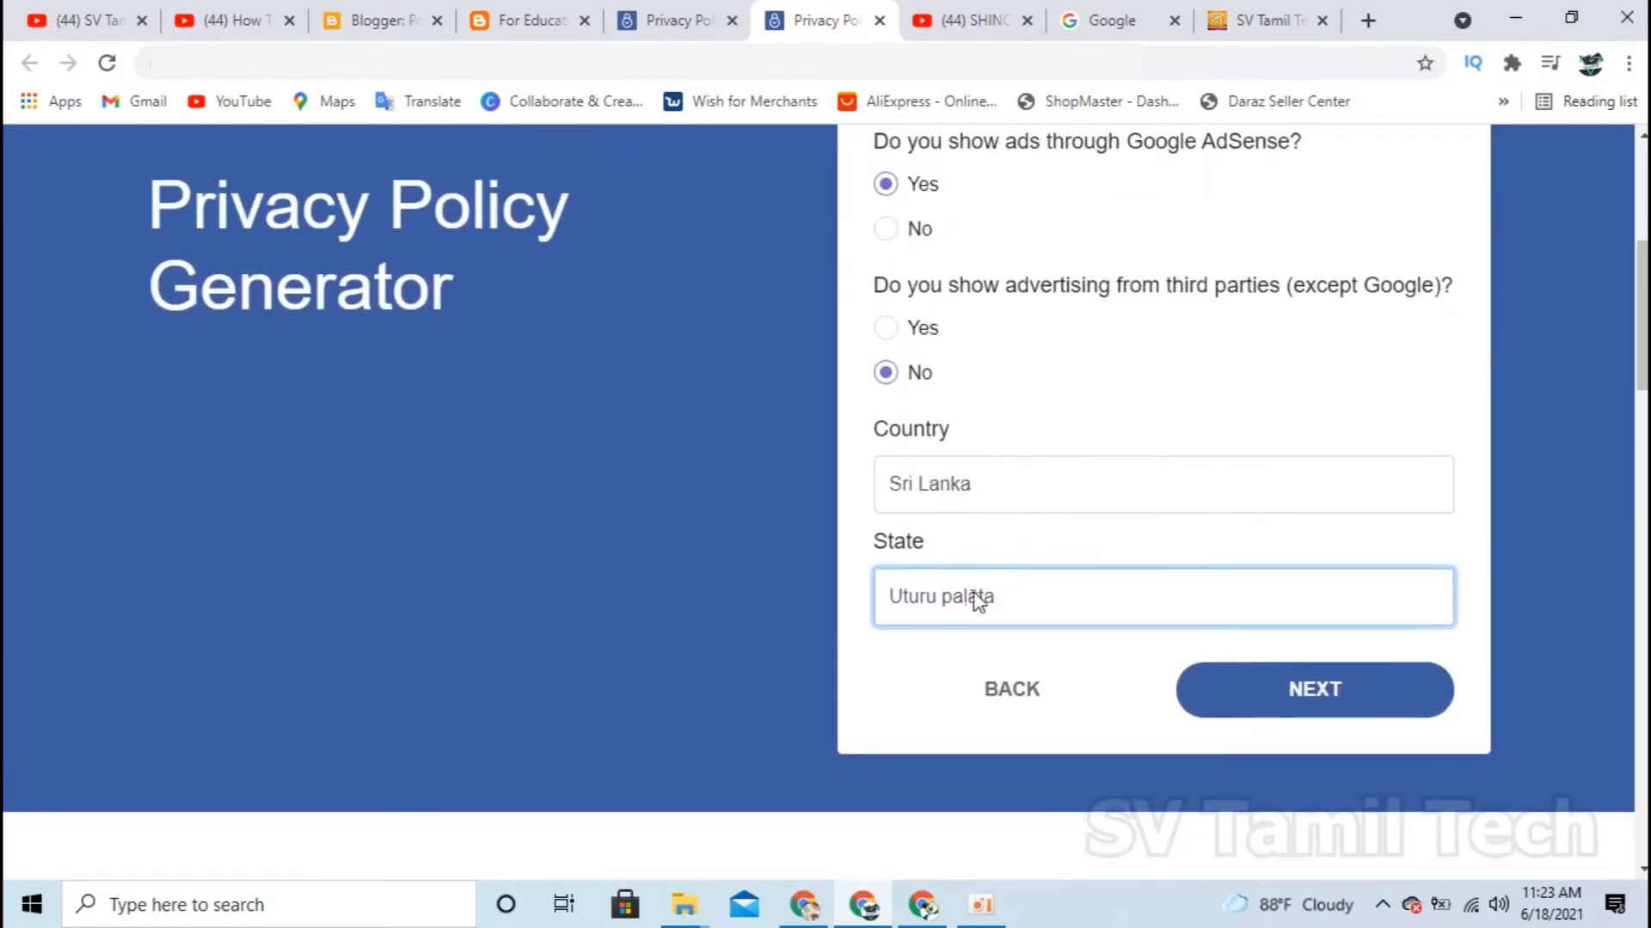
pyautogui.scroll(-3, 946, 675)
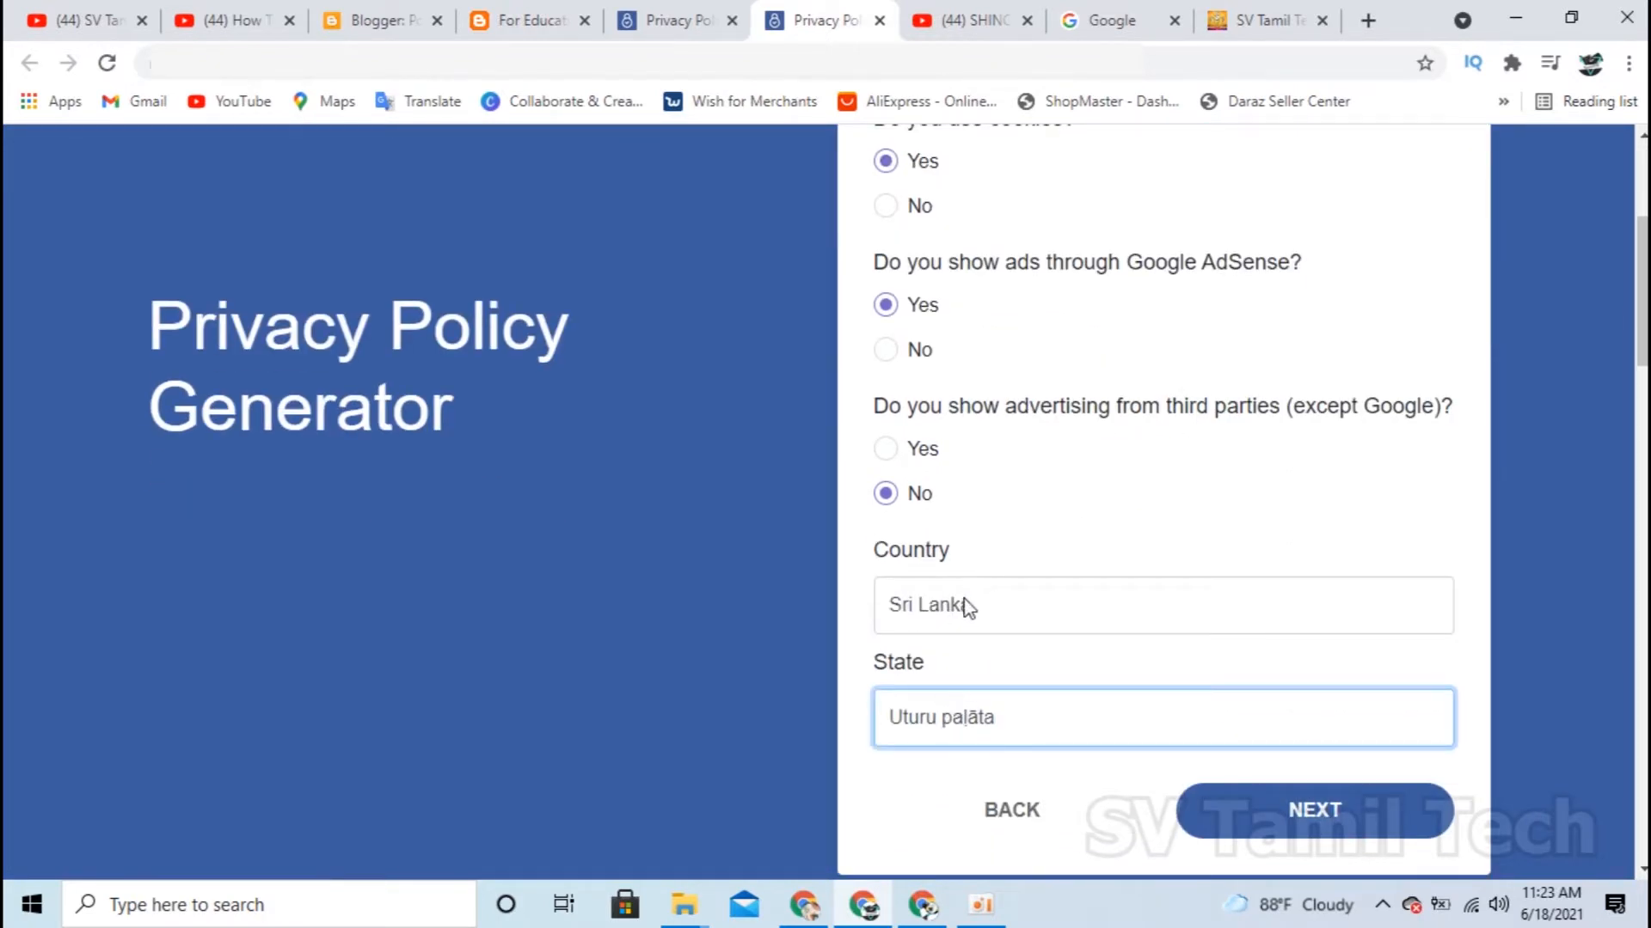
pyautogui.click(1281, 816)
pyautogui.scroll(1, 1057, 722)
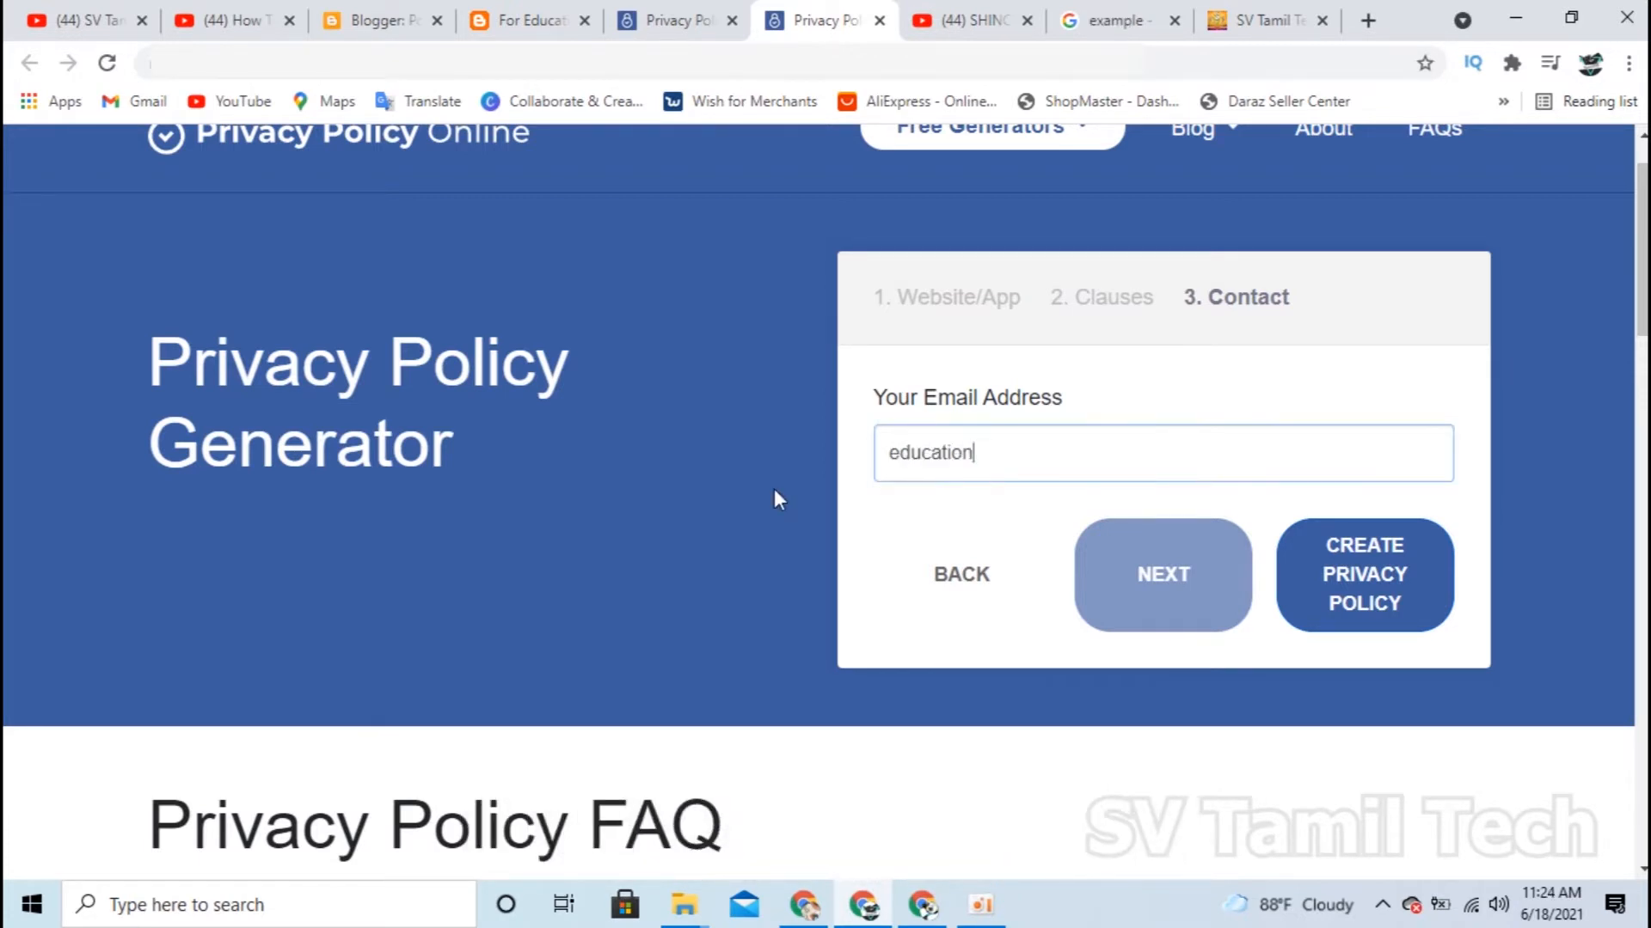
# Complete the contact email address and create the privacy policy
pyautogui.write('@gmail.com')
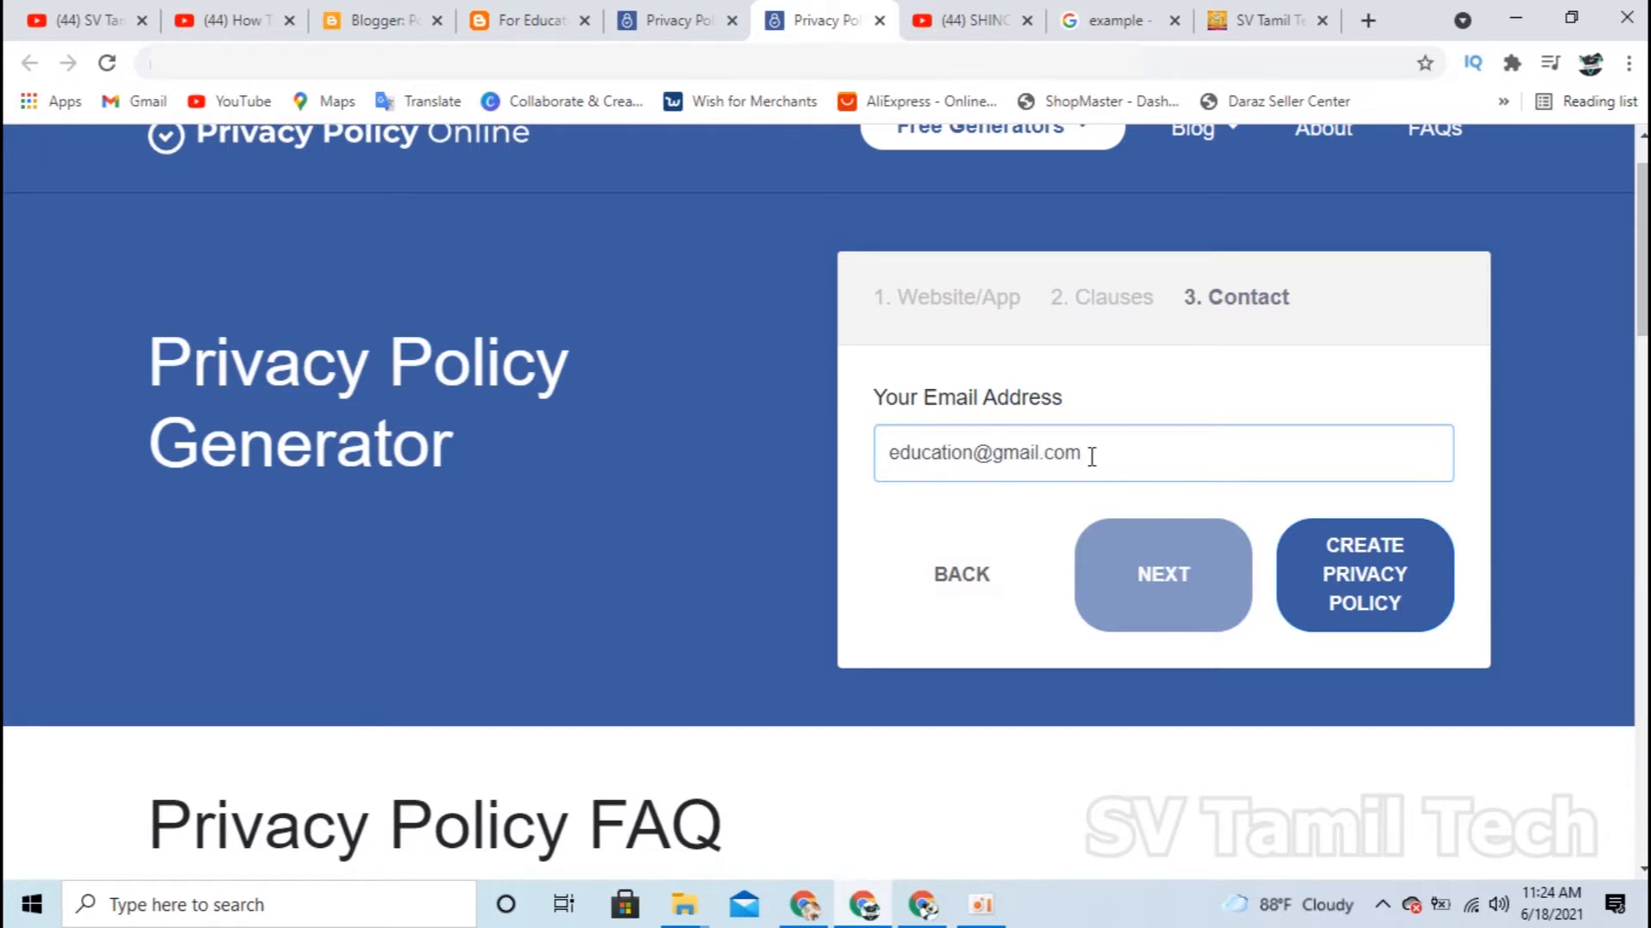
pyautogui.click(1387, 599)
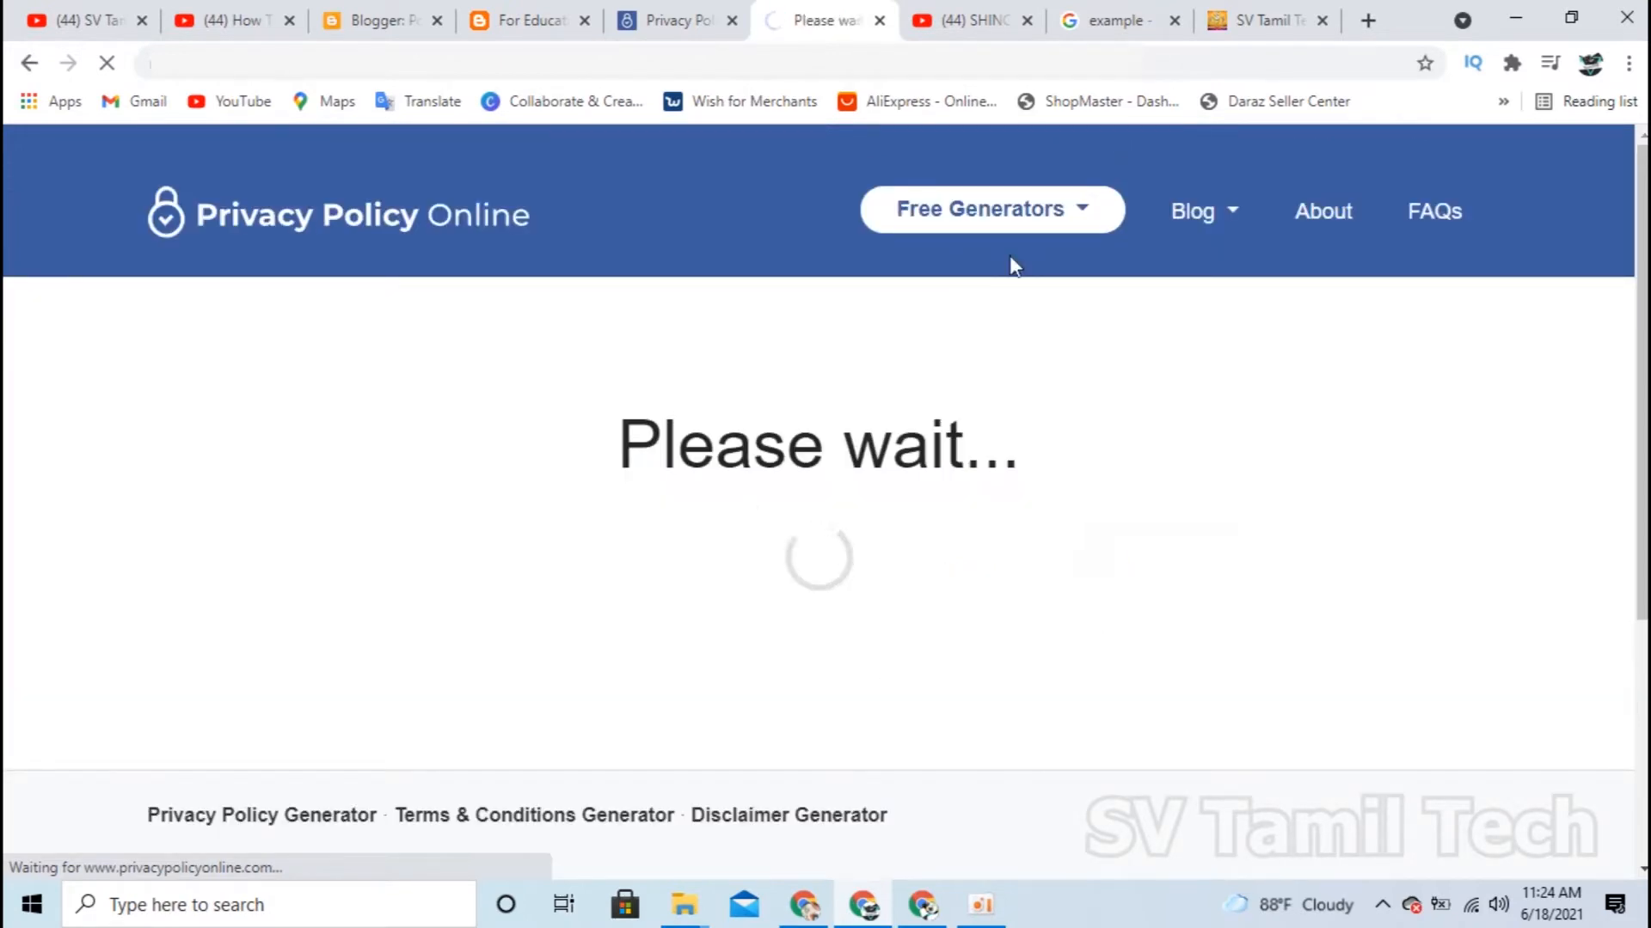
pyautogui.scroll(-4, 543, 572)
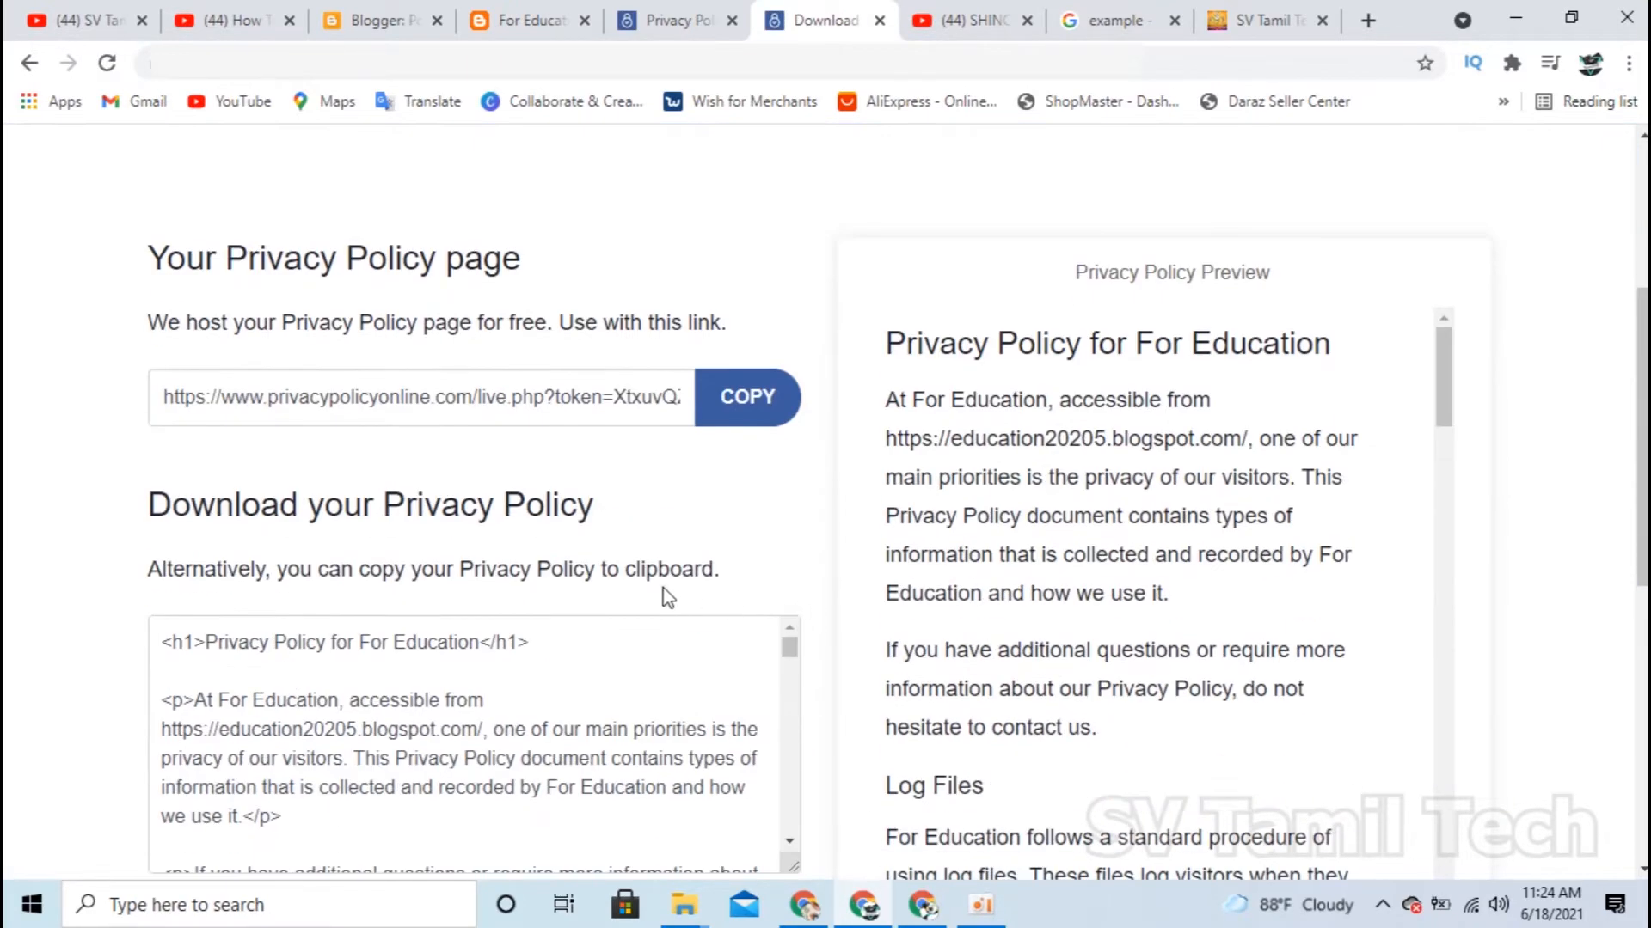
# Copy the full text of the generated privacy policy from its preview
pyautogui.scroll(-3, 525, 533)
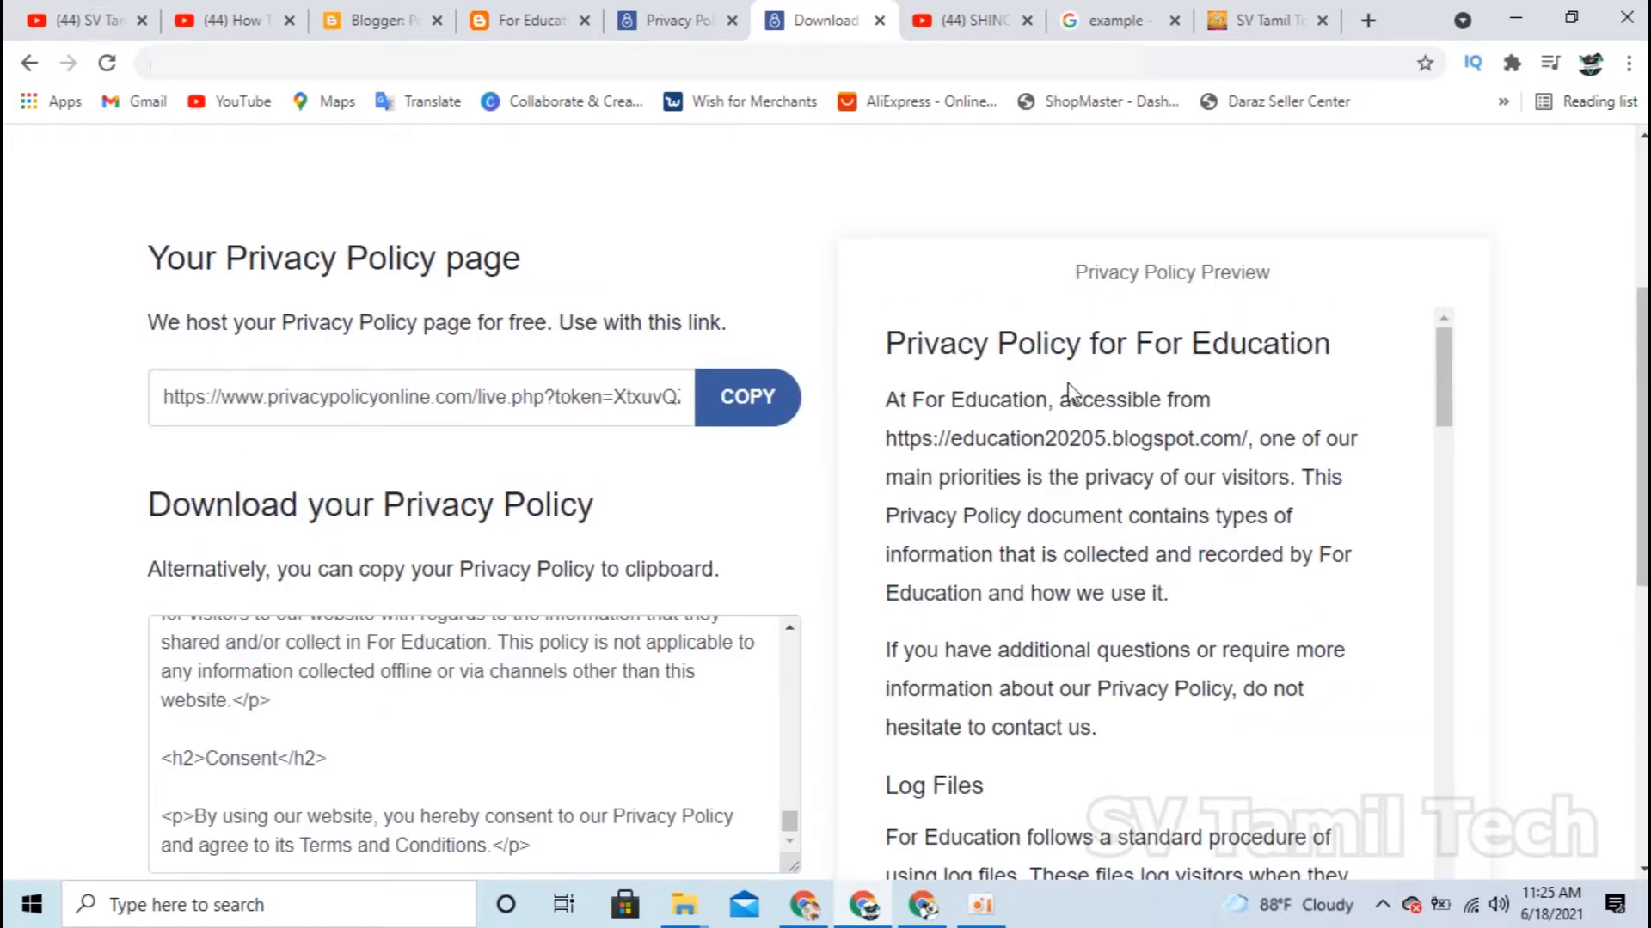
pyautogui.moveTo(887, 344); pyautogui.dragTo(1254, 347)
pyautogui.moveTo(1321, 348); pyautogui.dragTo(1013, 430)
pyautogui.scroll(3, 1027, 378)
pyautogui.rightClick(1038, 333)
pyautogui.click(1077, 360)
# Switch to Blogger, create a new page for the For Education blog, and paste the privacy policy into its body
pyautogui.click(378, 20)
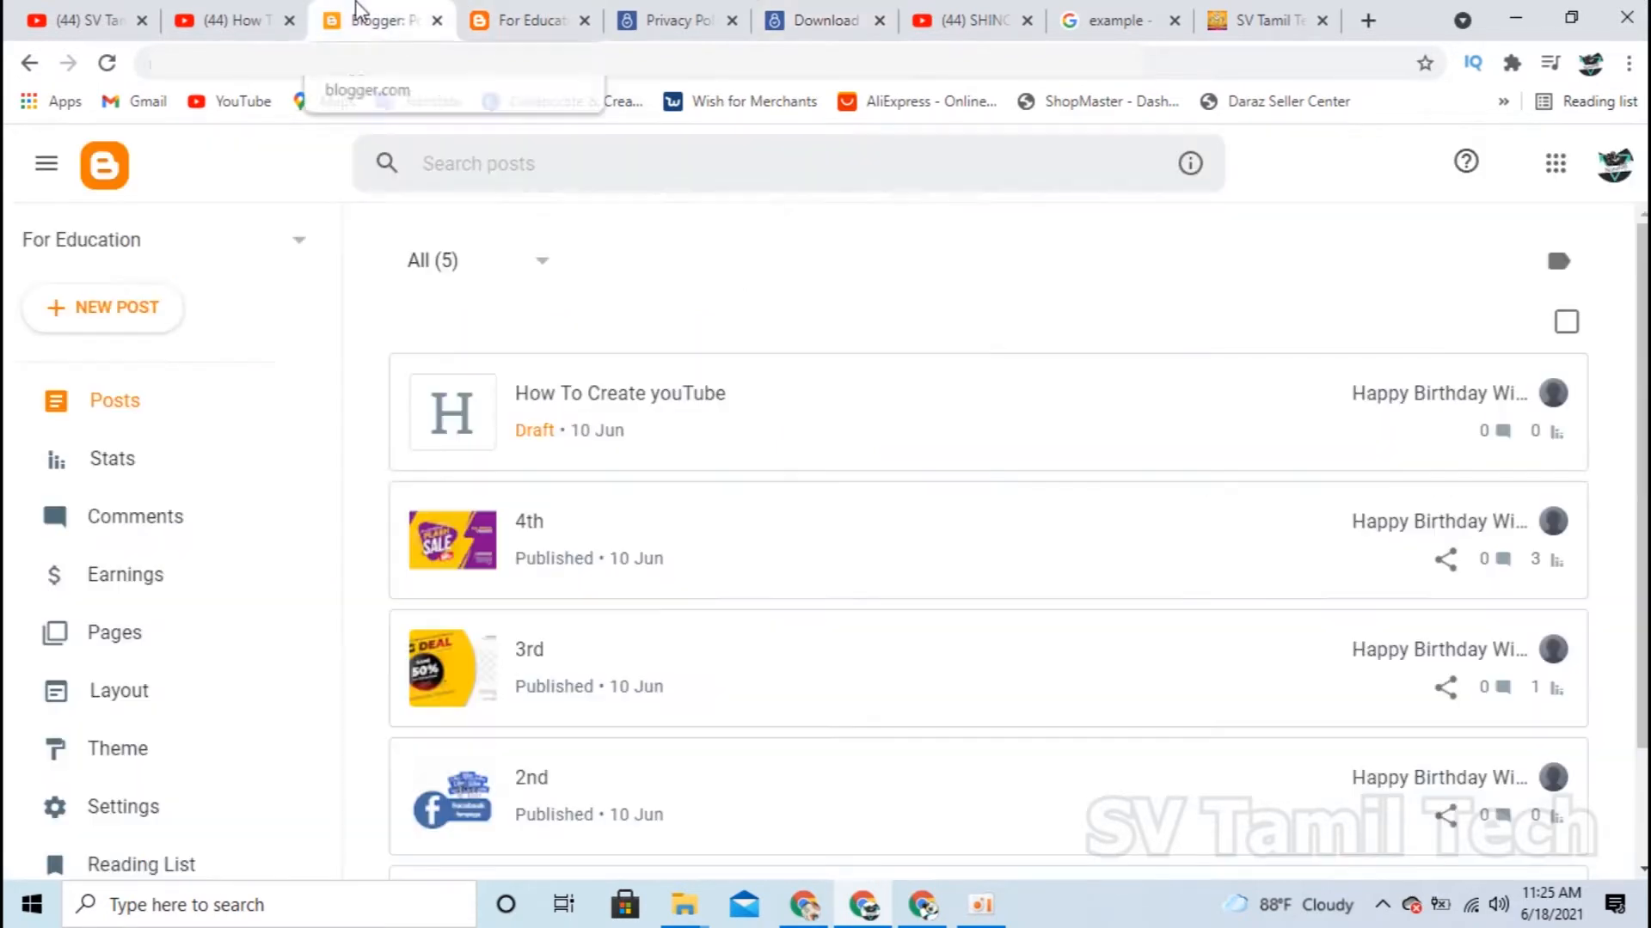
pyautogui.click(144, 653)
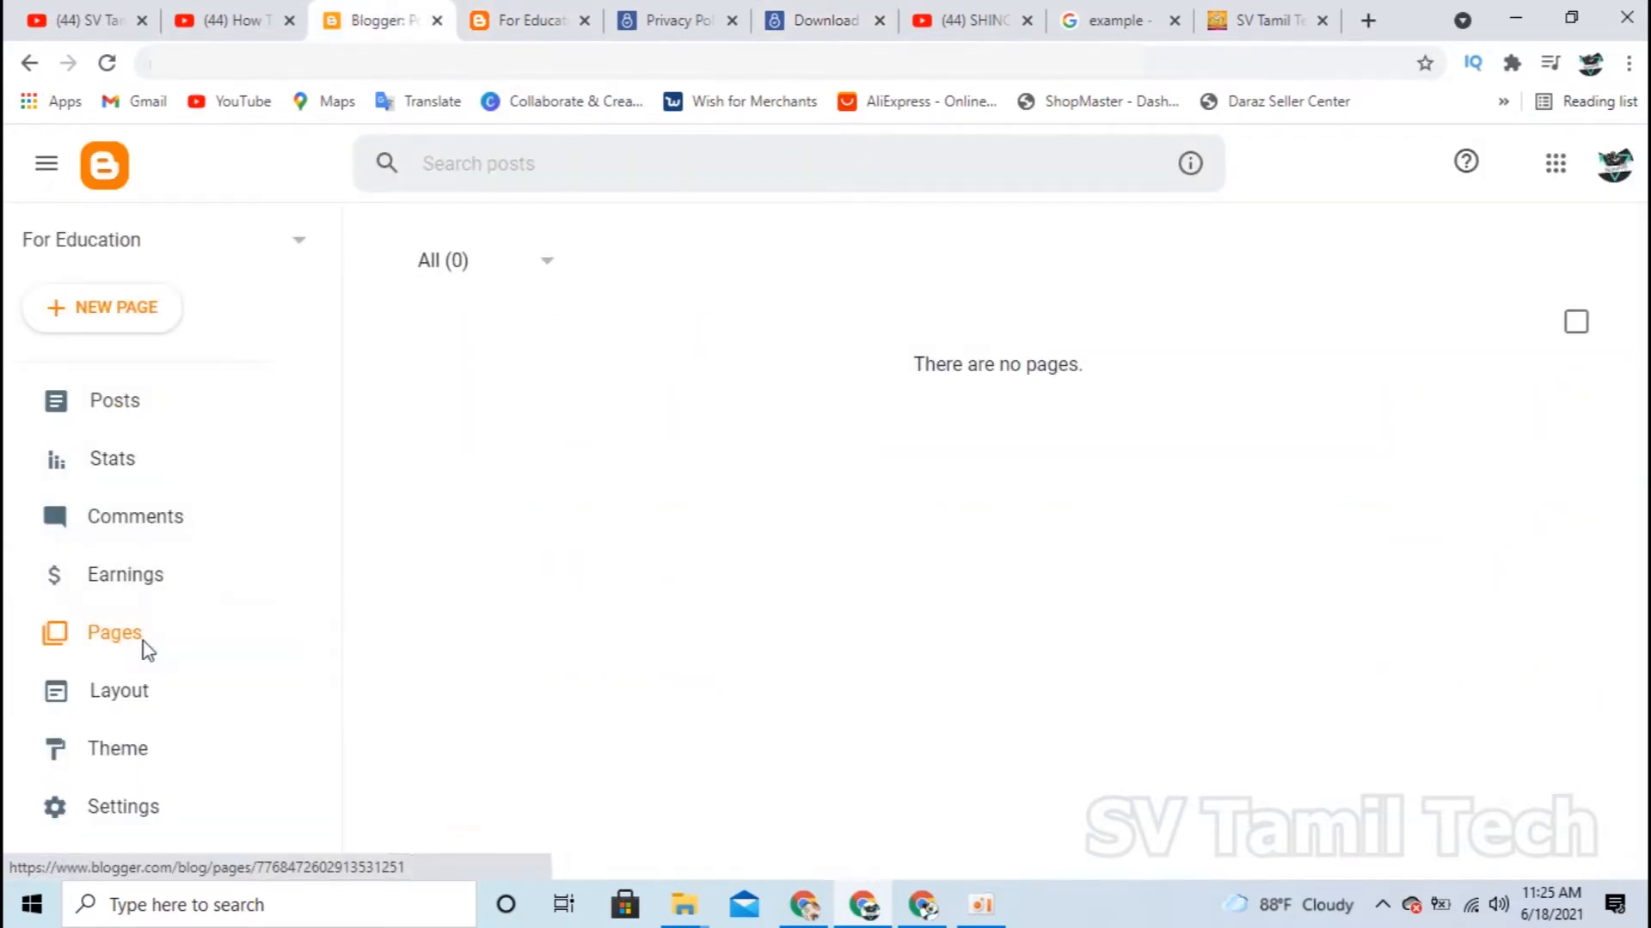
pyautogui.click(125, 311)
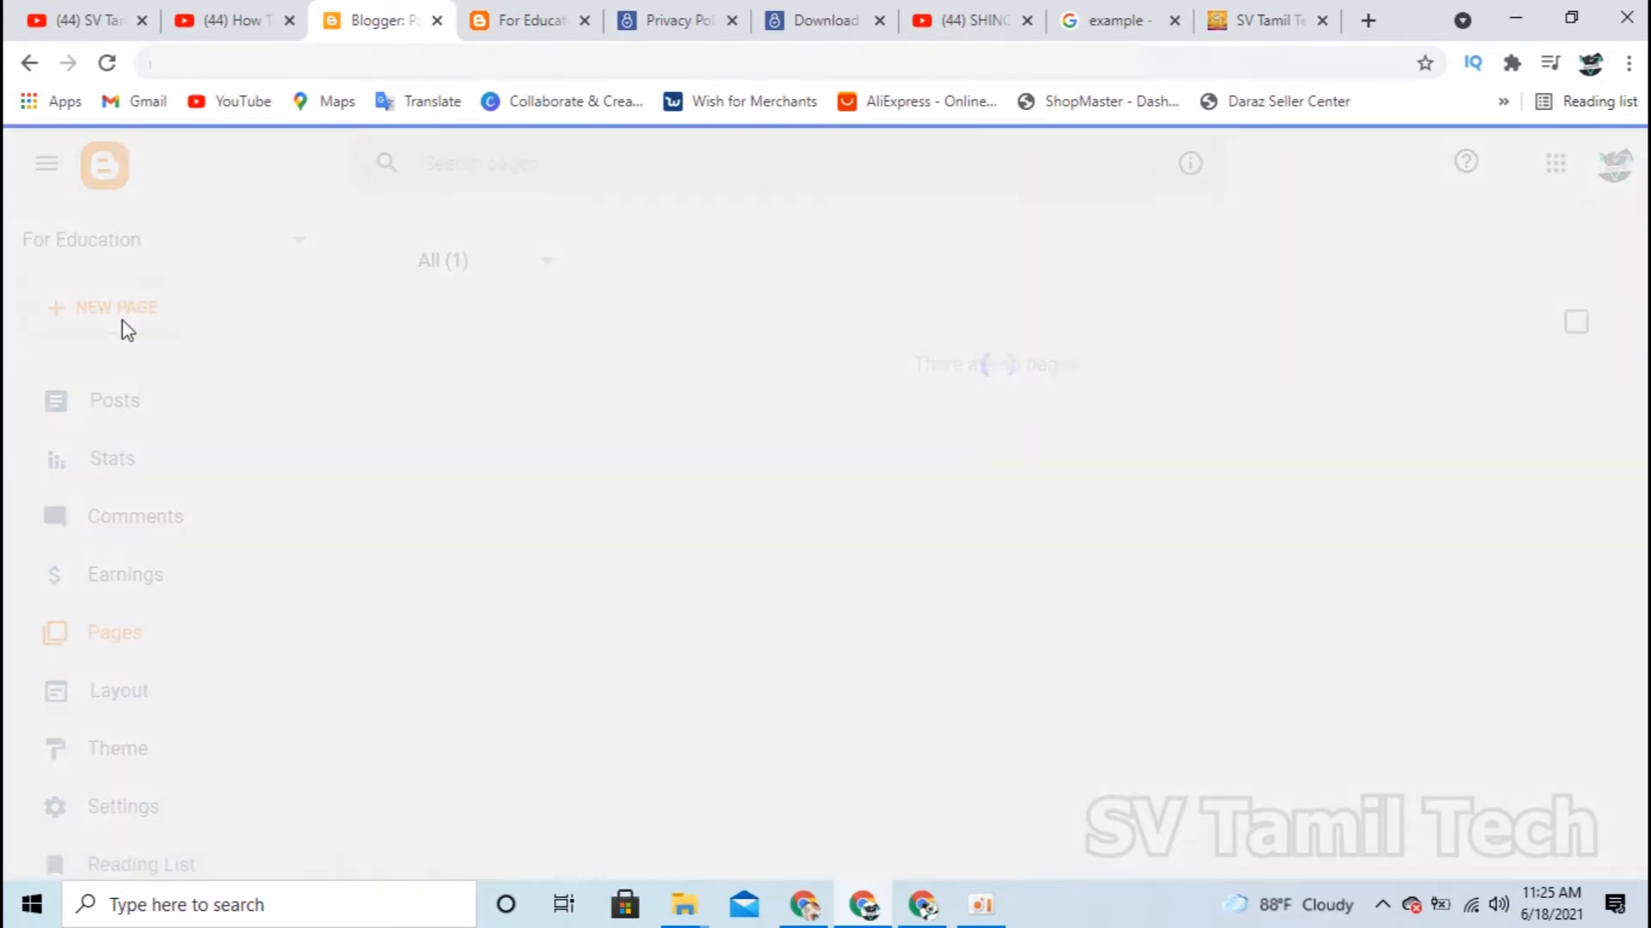
pyautogui.click(378, 447)
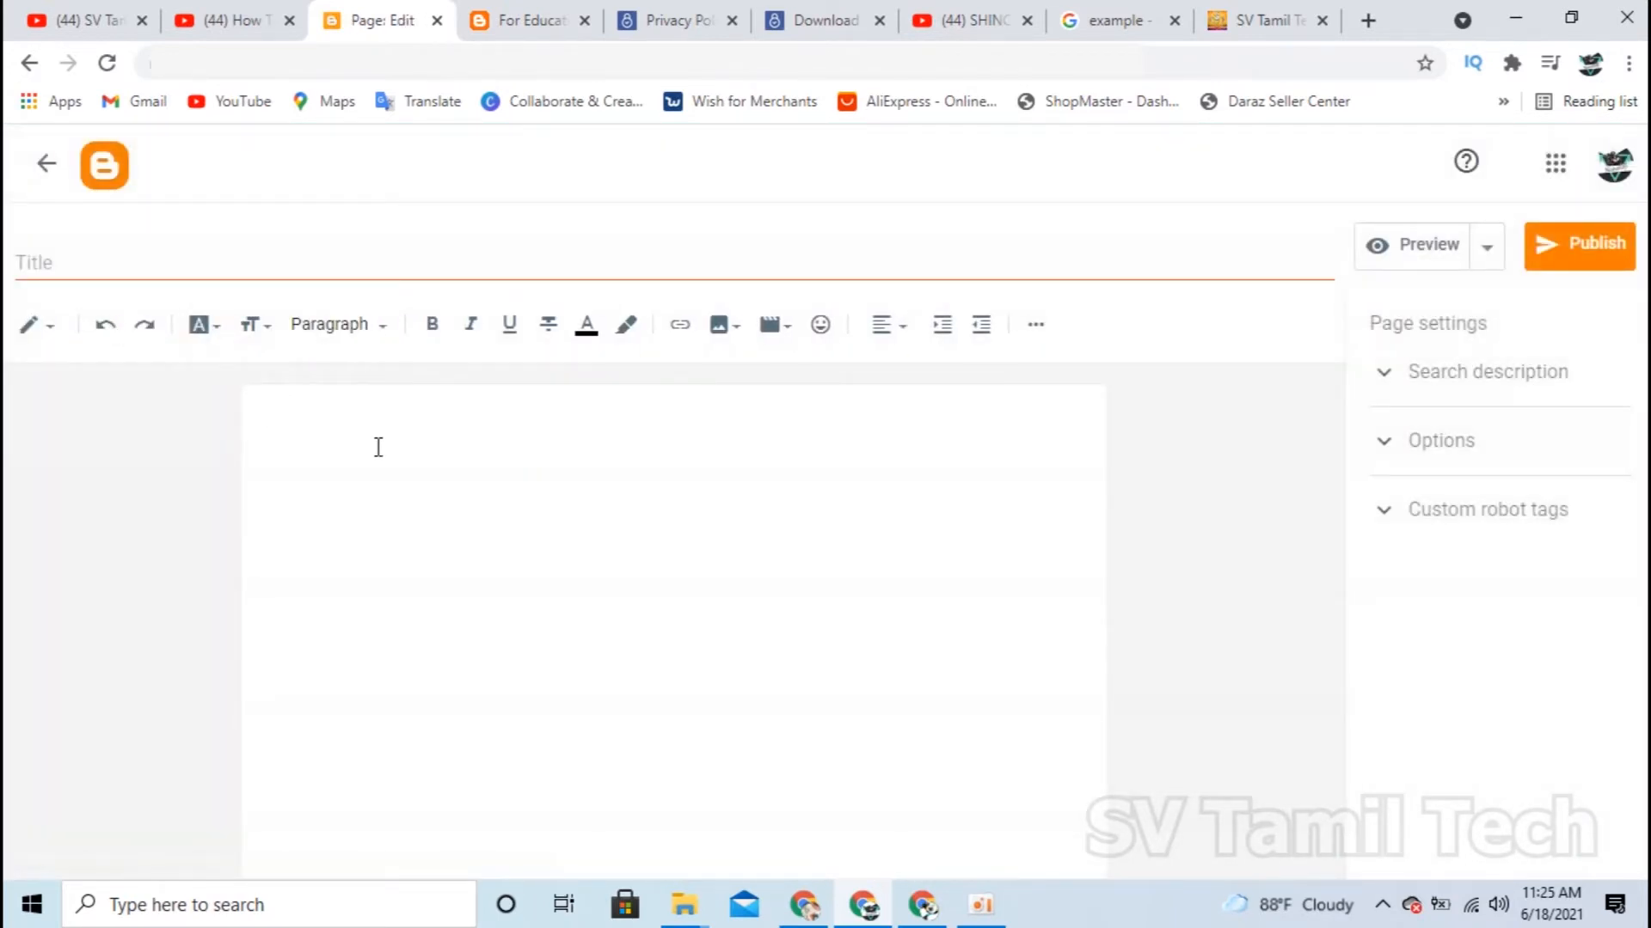
pyautogui.rightClick(379, 447)
pyautogui.click(468, 633)
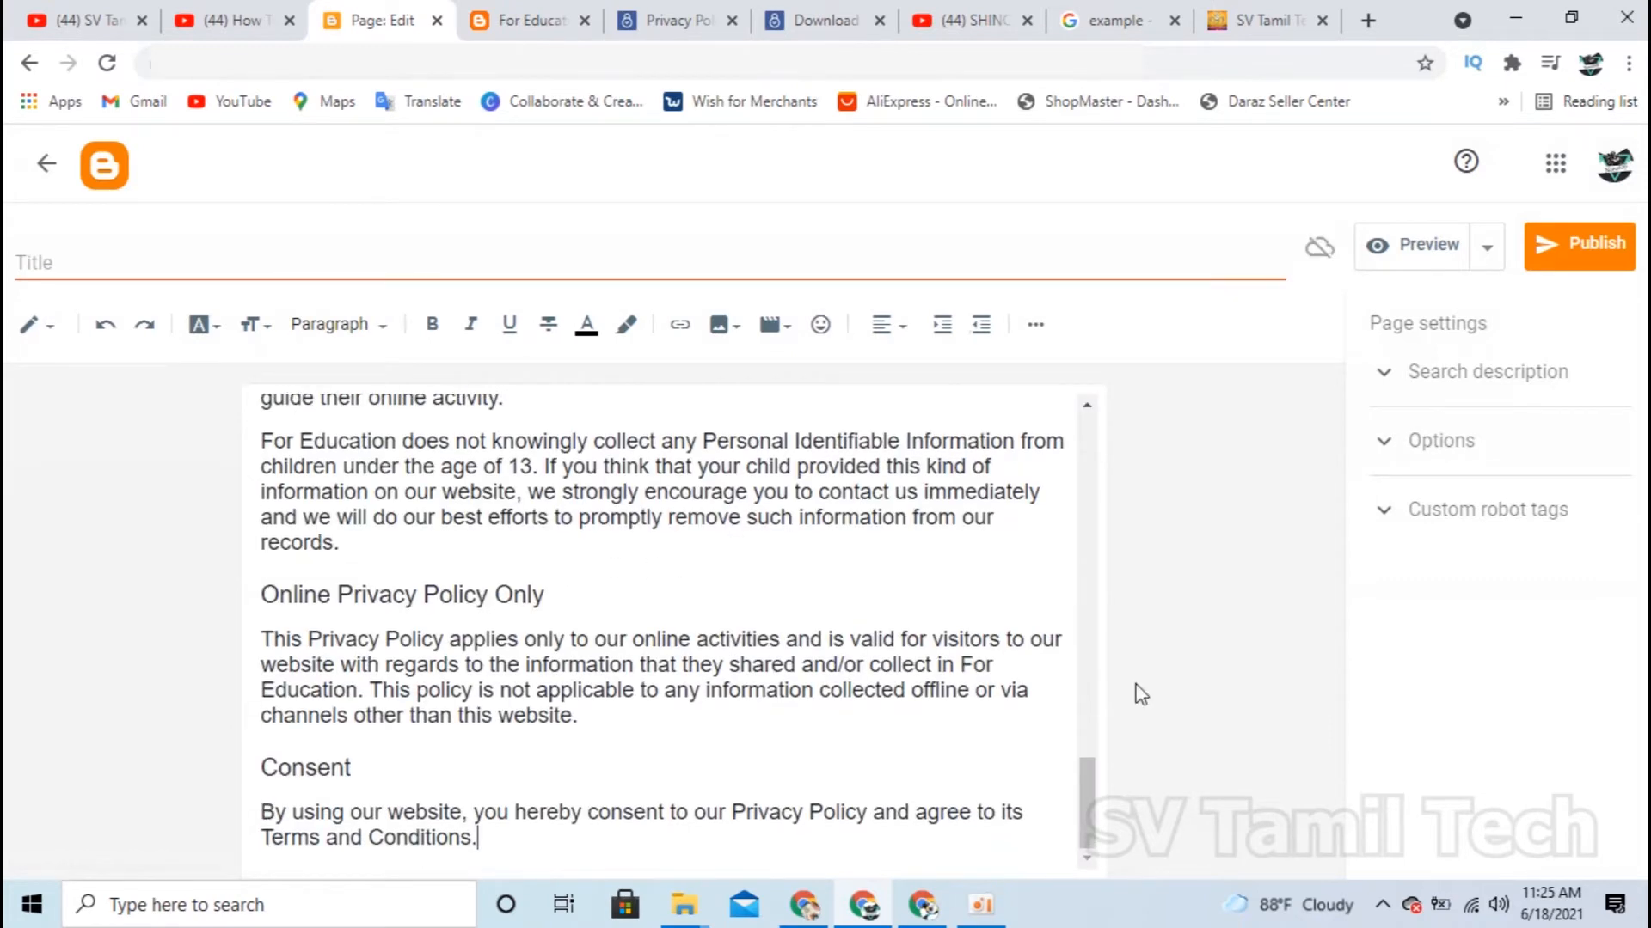
# Copy the words Privacy Policy from the page's heading and use them as the page title
pyautogui.scroll(20, 679, 758)
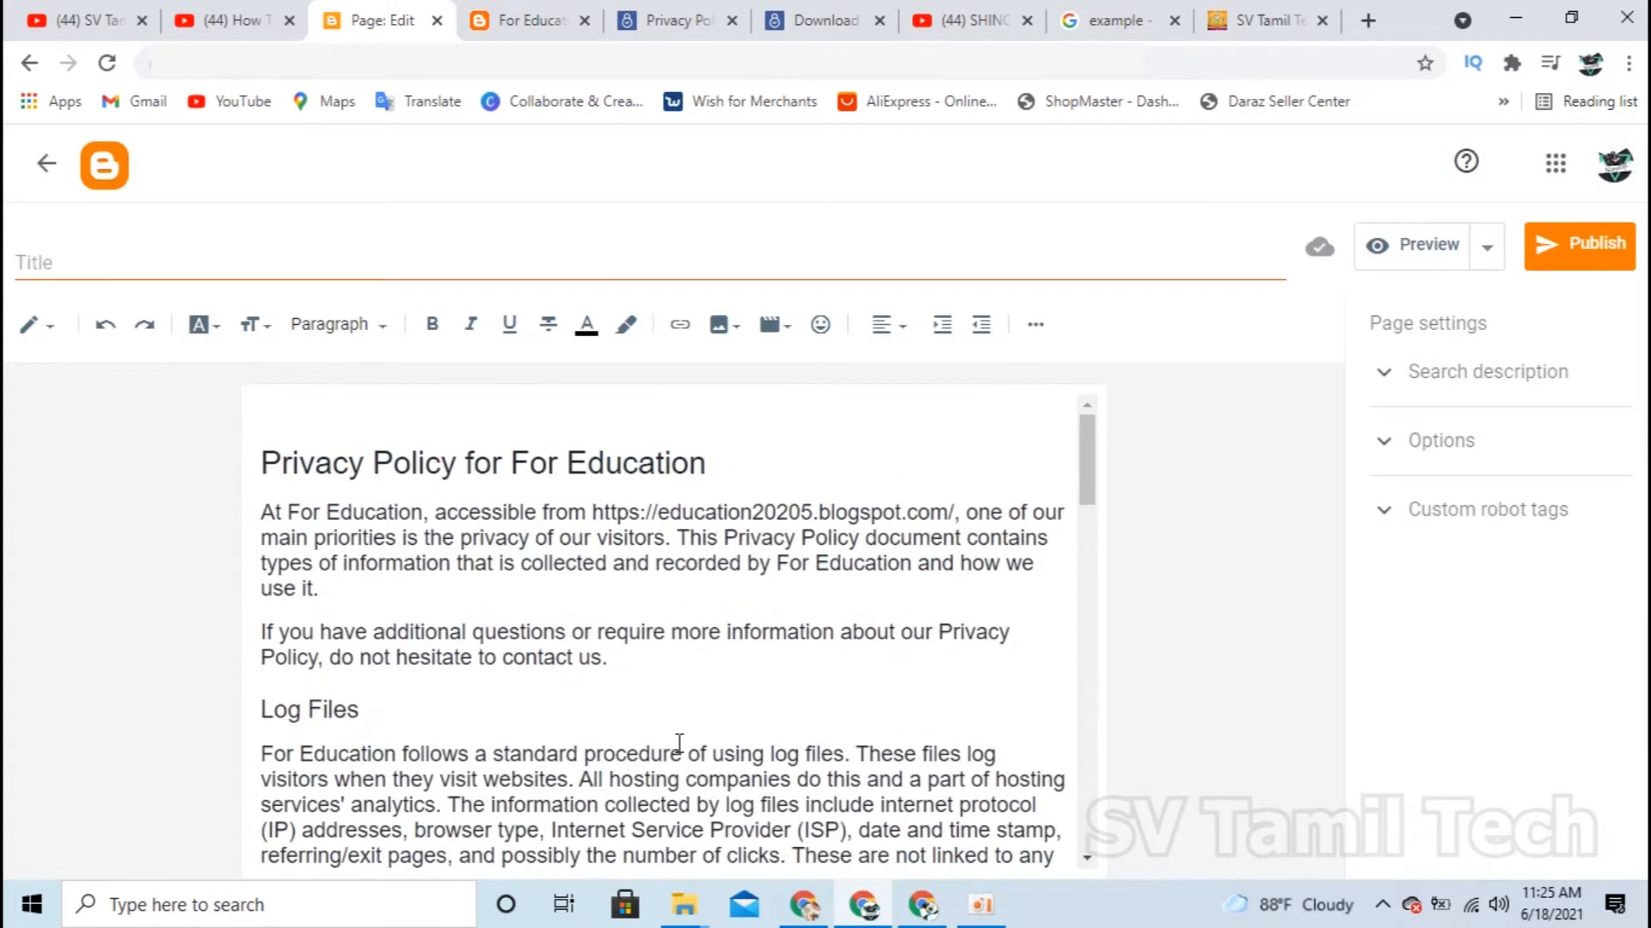
pyautogui.moveTo(262, 469); pyautogui.dragTo(458, 469)
pyautogui.click(395, 267)
pyautogui.hotkey('ctrl', 'v')
pyautogui.click(827, 444)
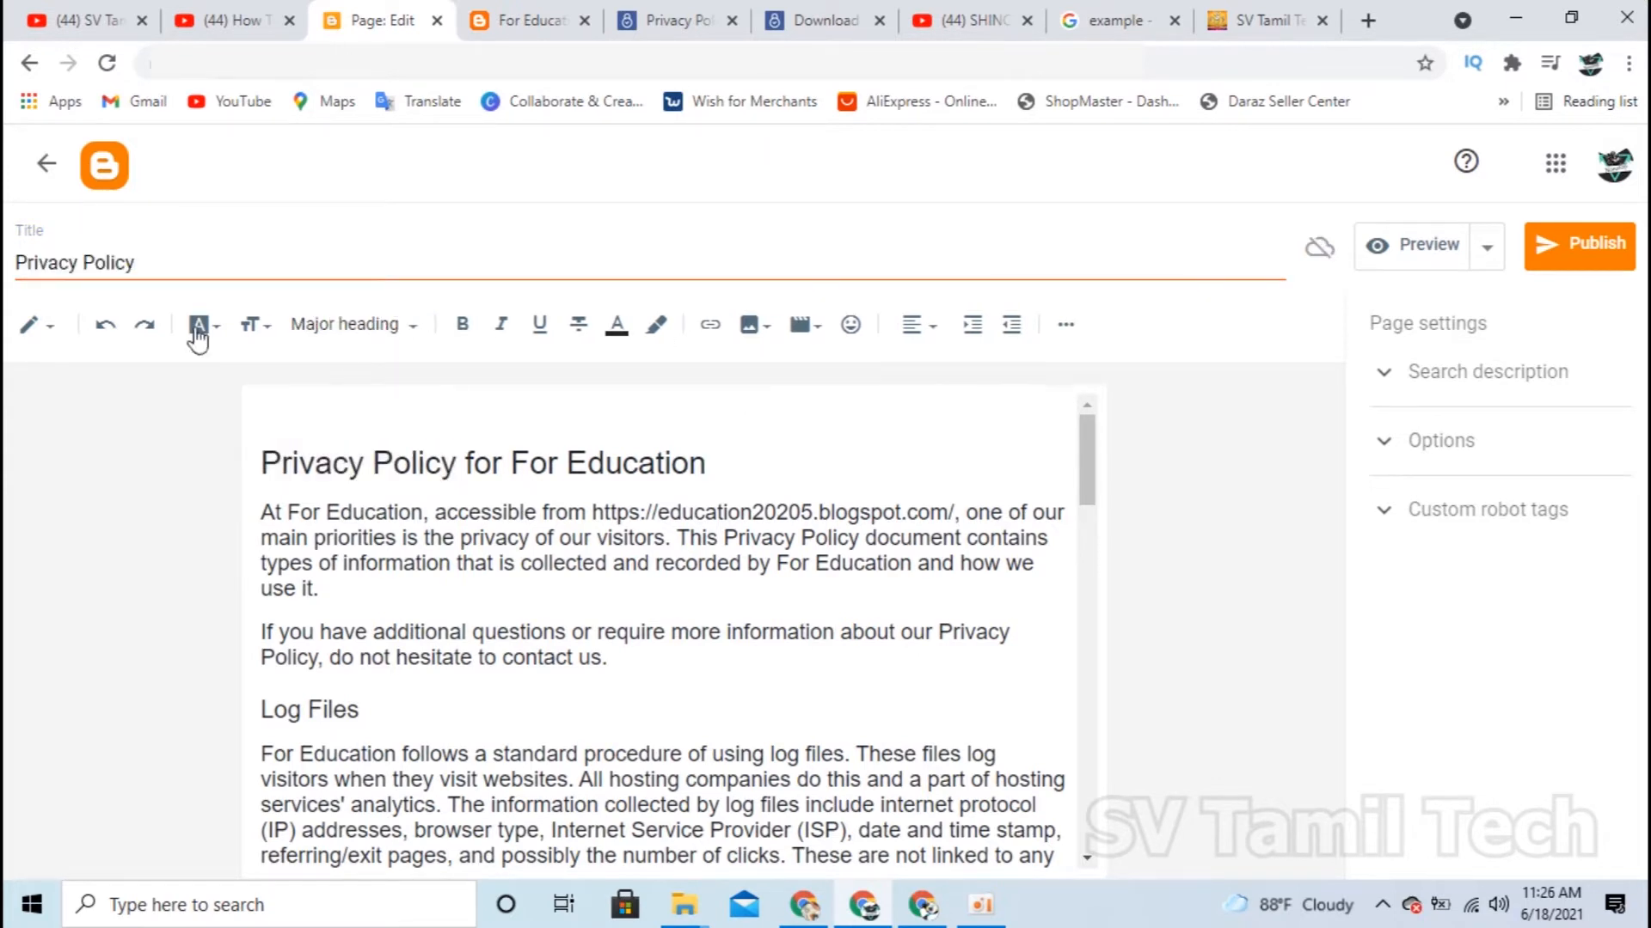
# Set reader comments to Do not allow; hide existing, and publish the Privacy Policy page
pyautogui.click(1560, 254)
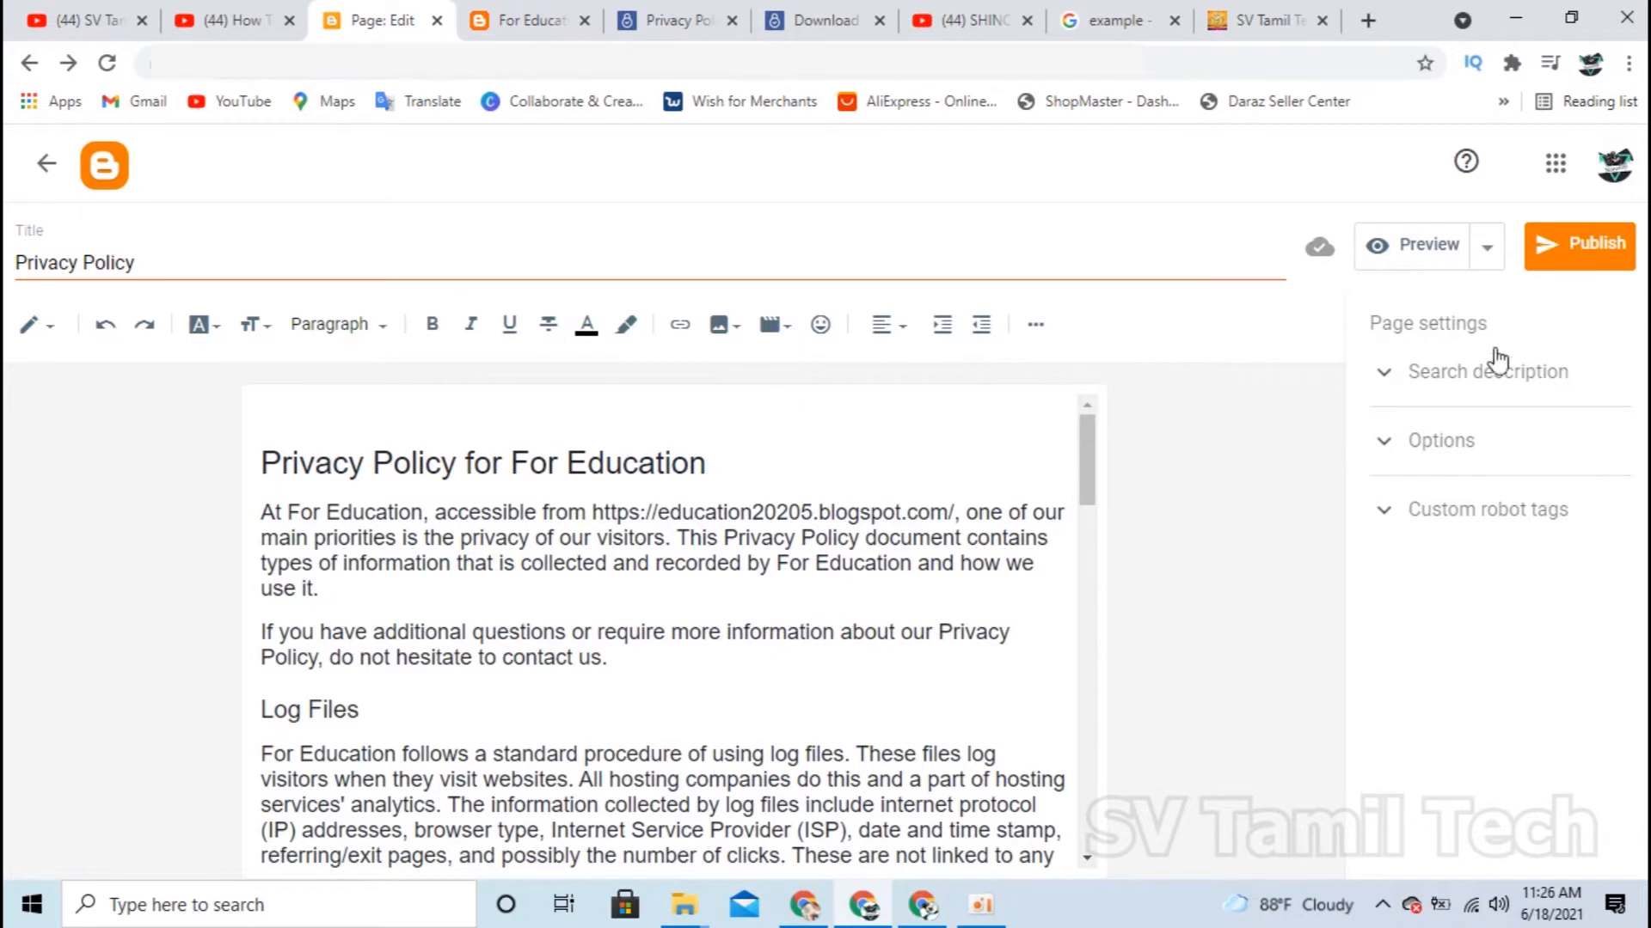
pyautogui.click(1386, 373)
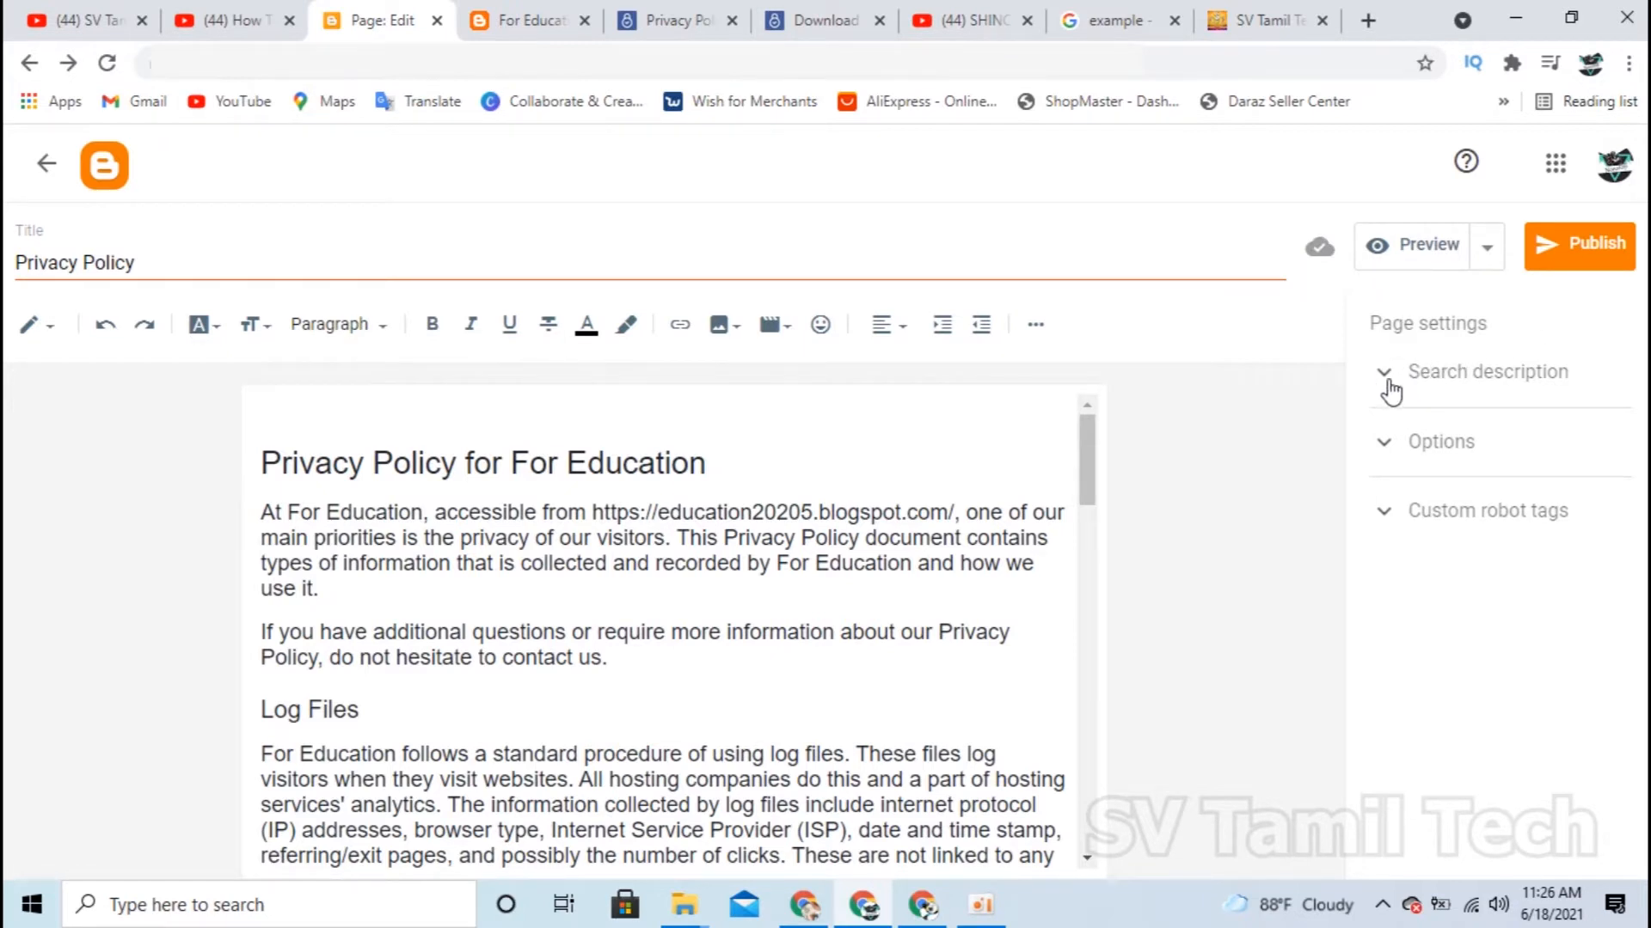
pyautogui.click(1382, 455)
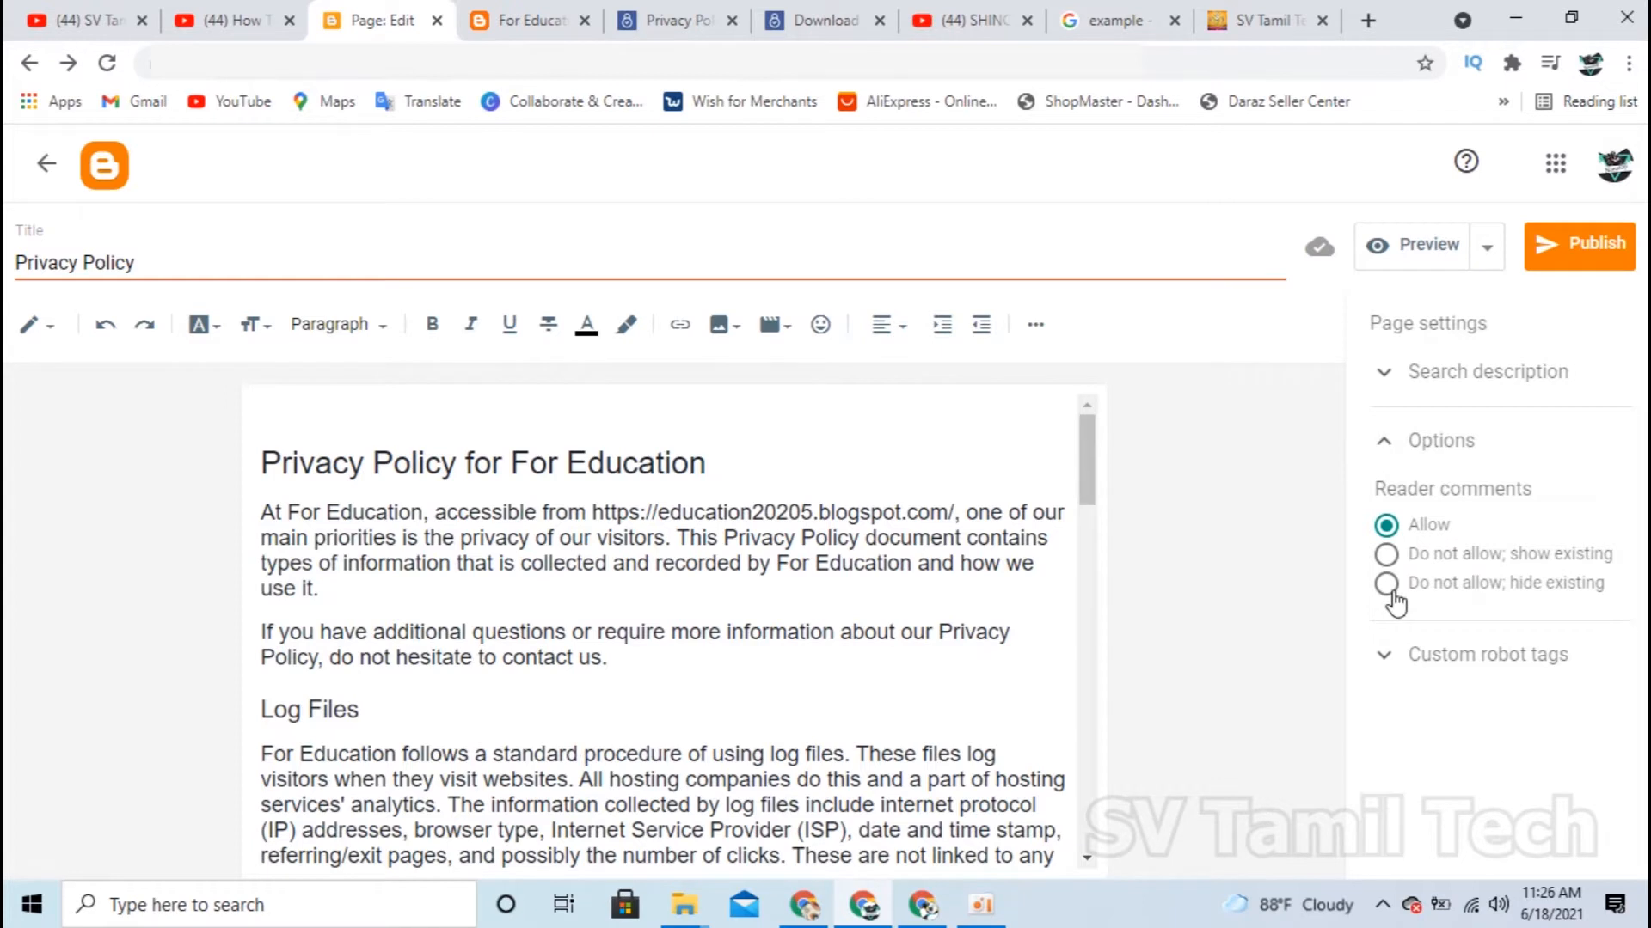
pyautogui.click(1387, 585)
pyautogui.click(1594, 258)
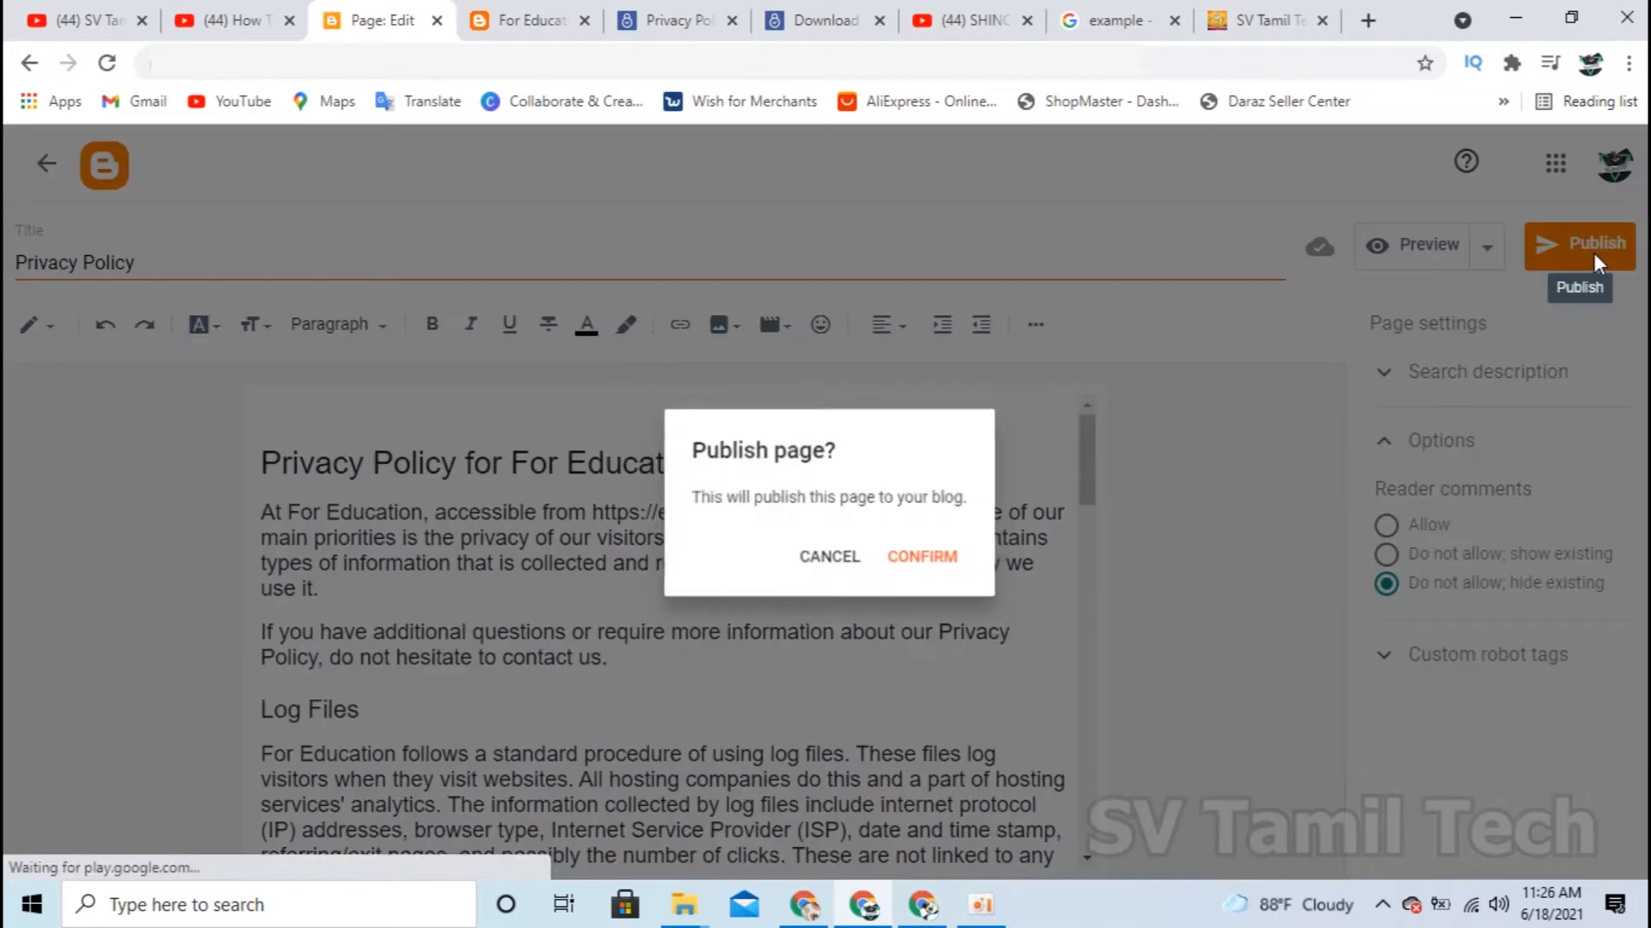
pyautogui.click(926, 572)
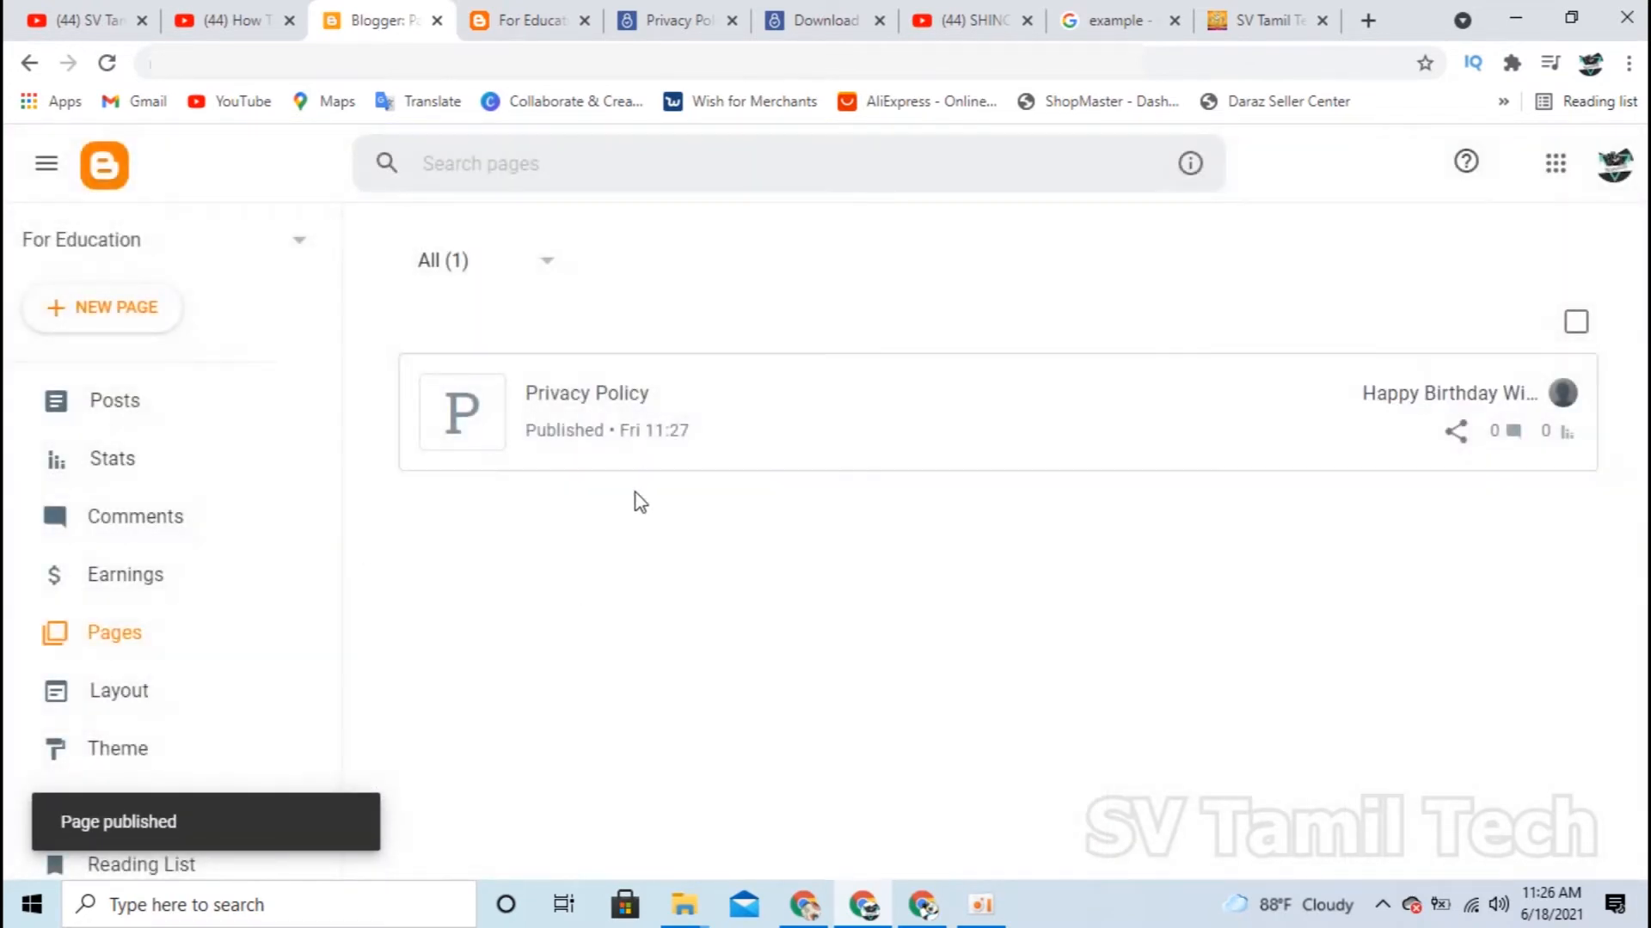
# Close the privacy policy download page and open Privacy Policy Online's Terms & Conditions Generator in a new browser tab
pyautogui.click(841, 26)
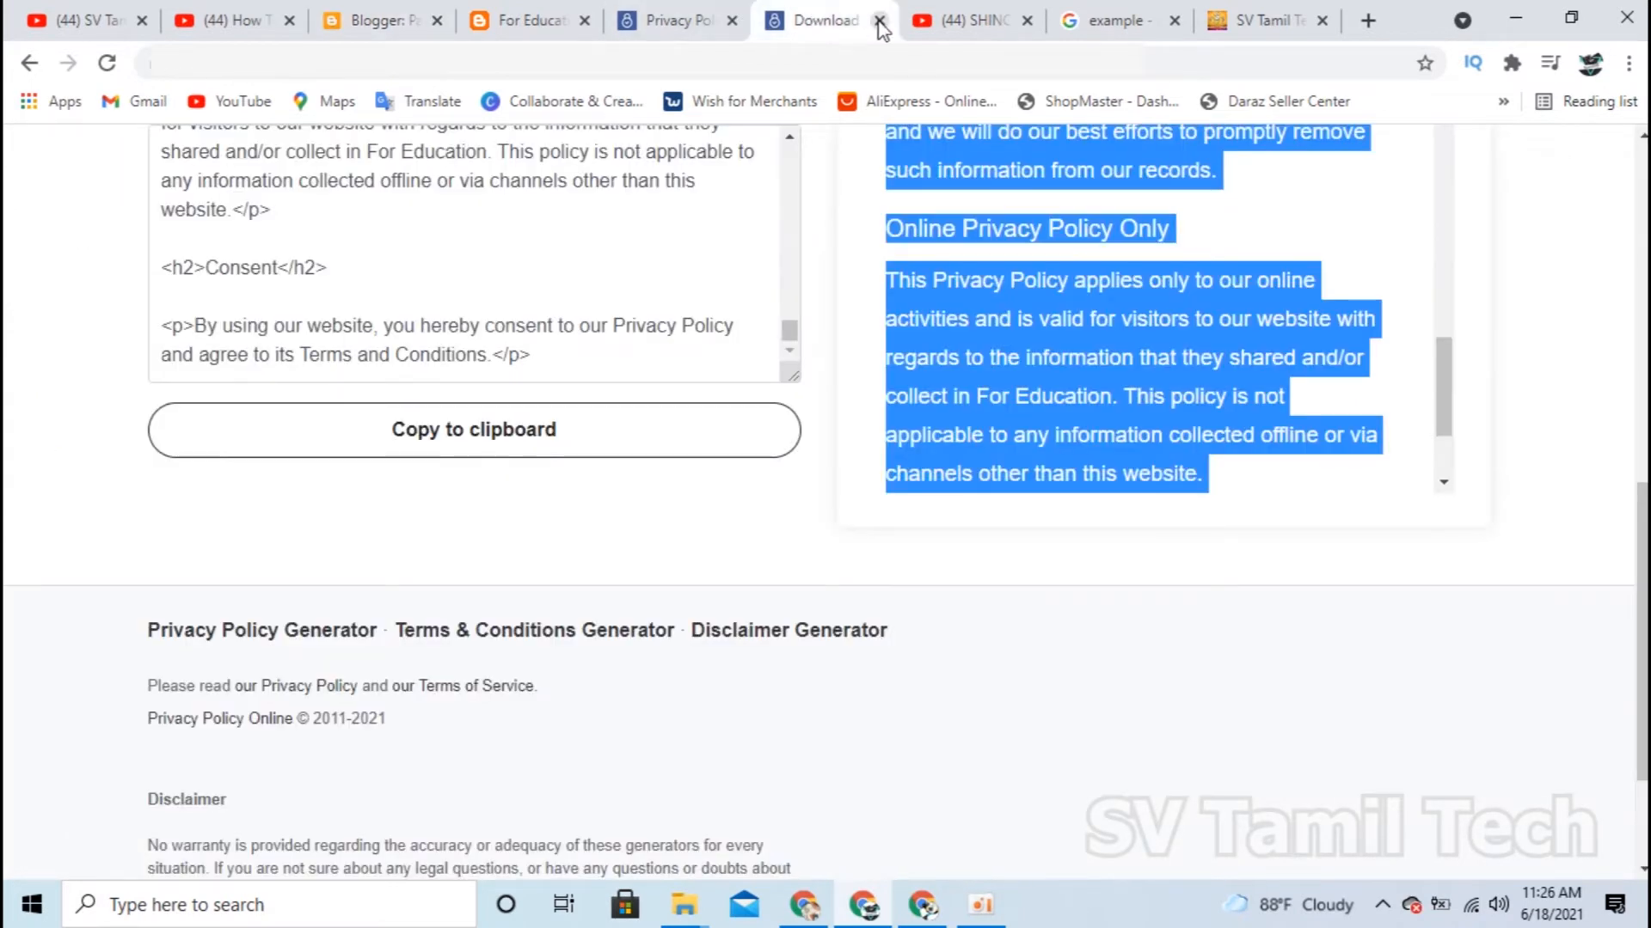
pyautogui.click(879, 20)
pyautogui.scroll(-5, 365, 488)
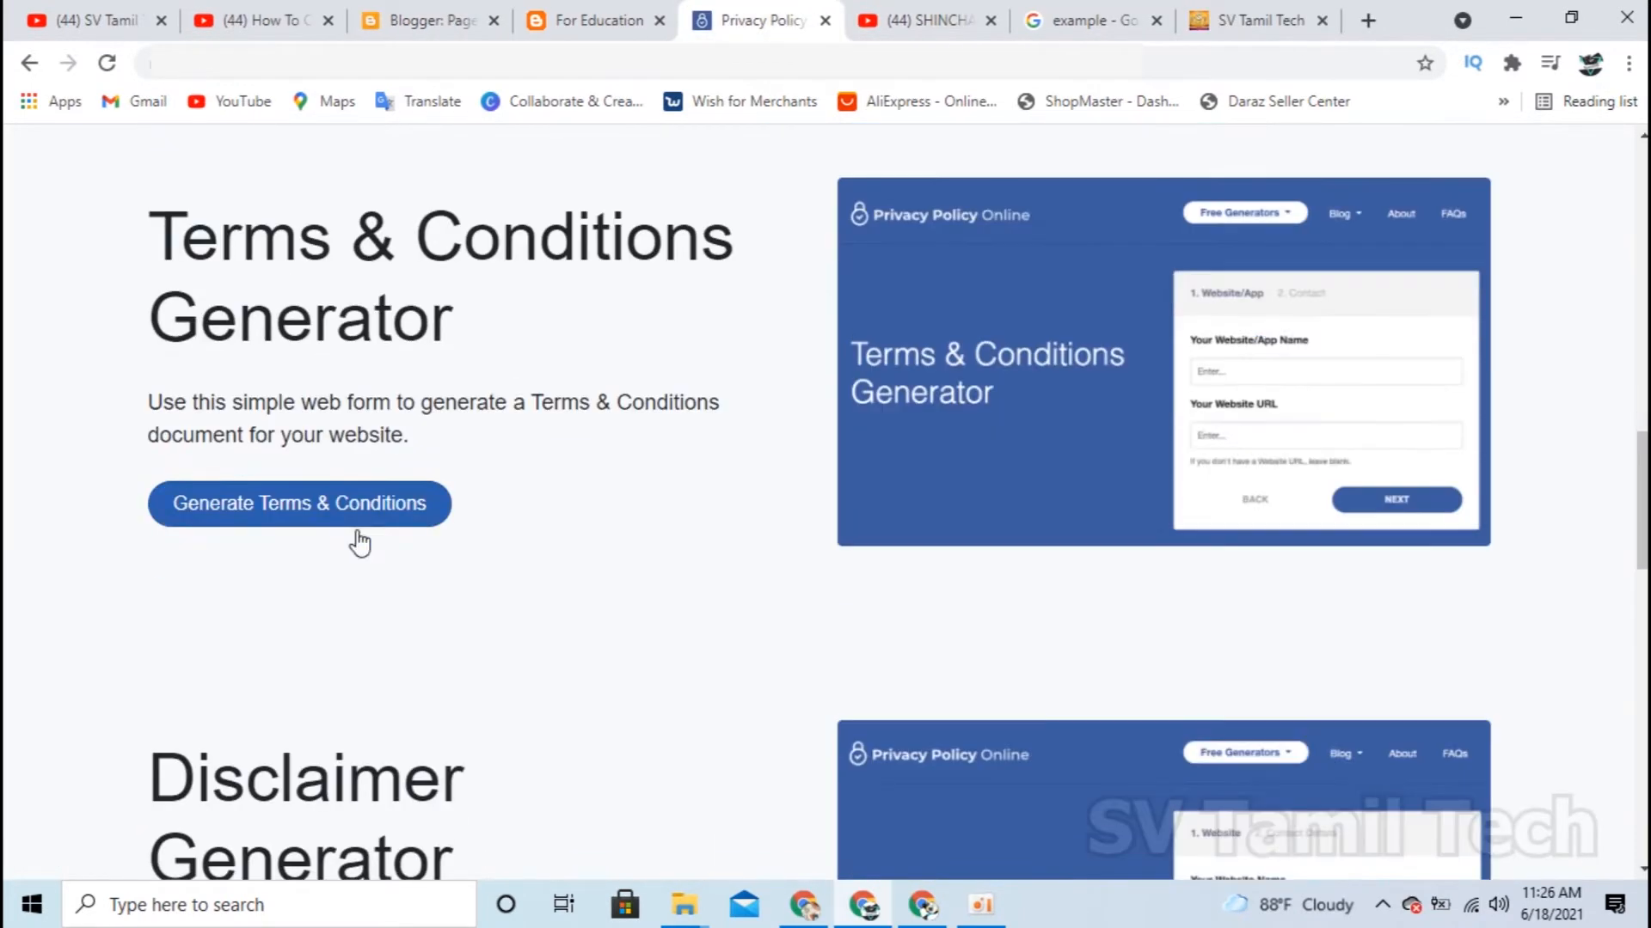
pyautogui.rightClick(353, 523)
pyautogui.click(424, 542)
pyautogui.click(762, 26)
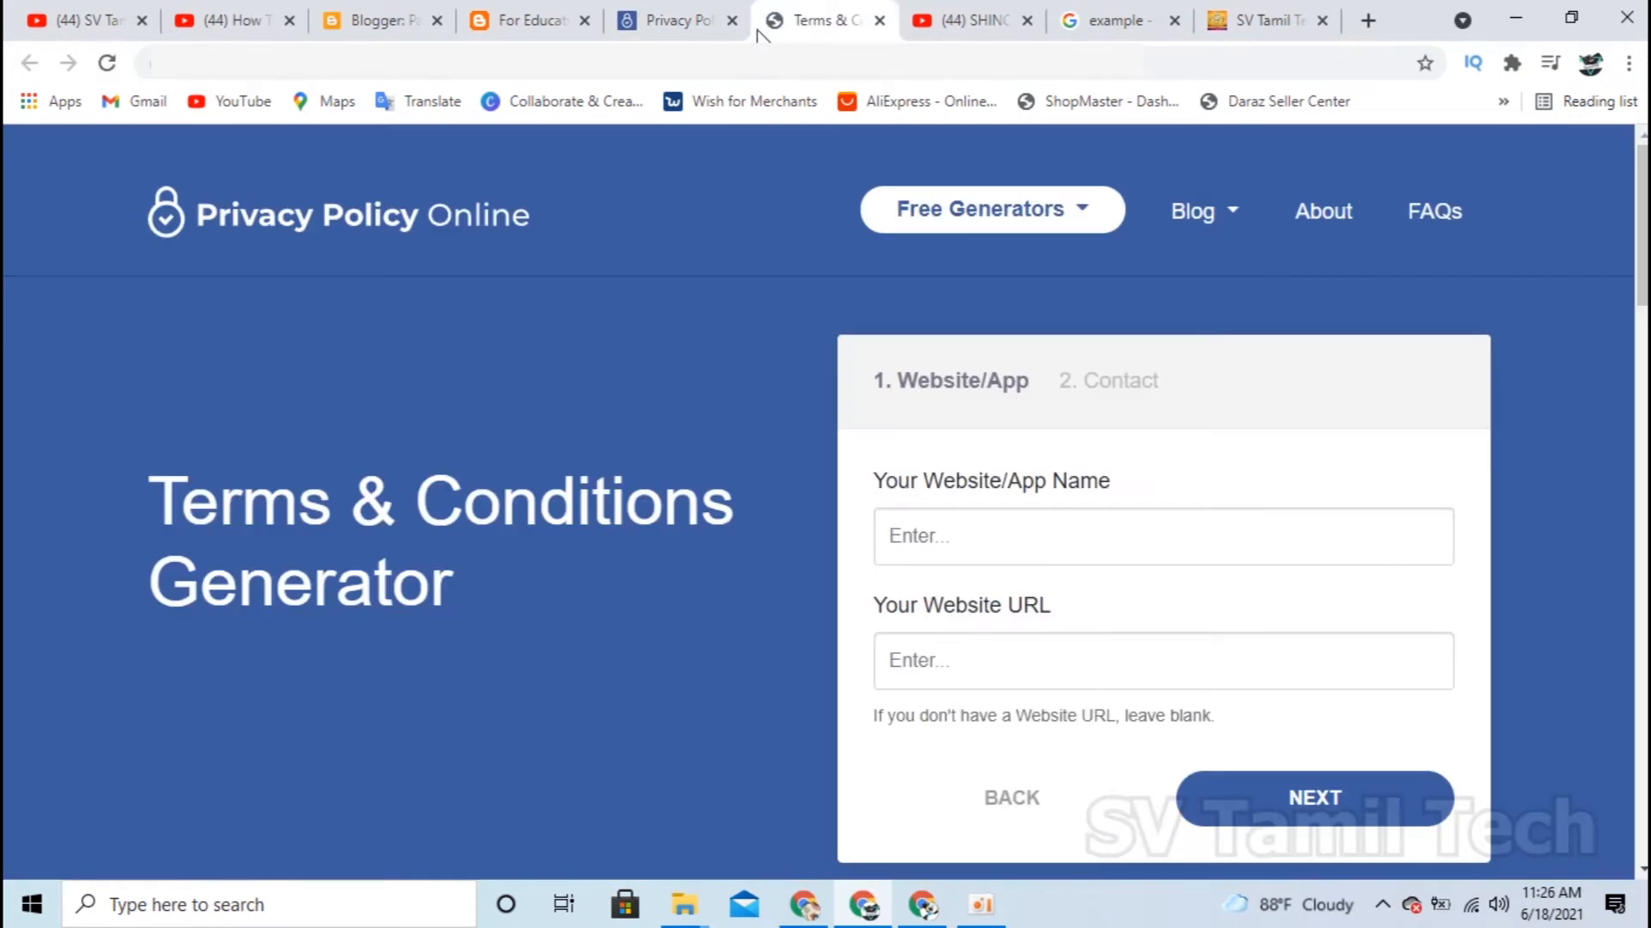
pyautogui.click(1139, 538)
pyautogui.click(975, 585)
pyautogui.click(1006, 670)
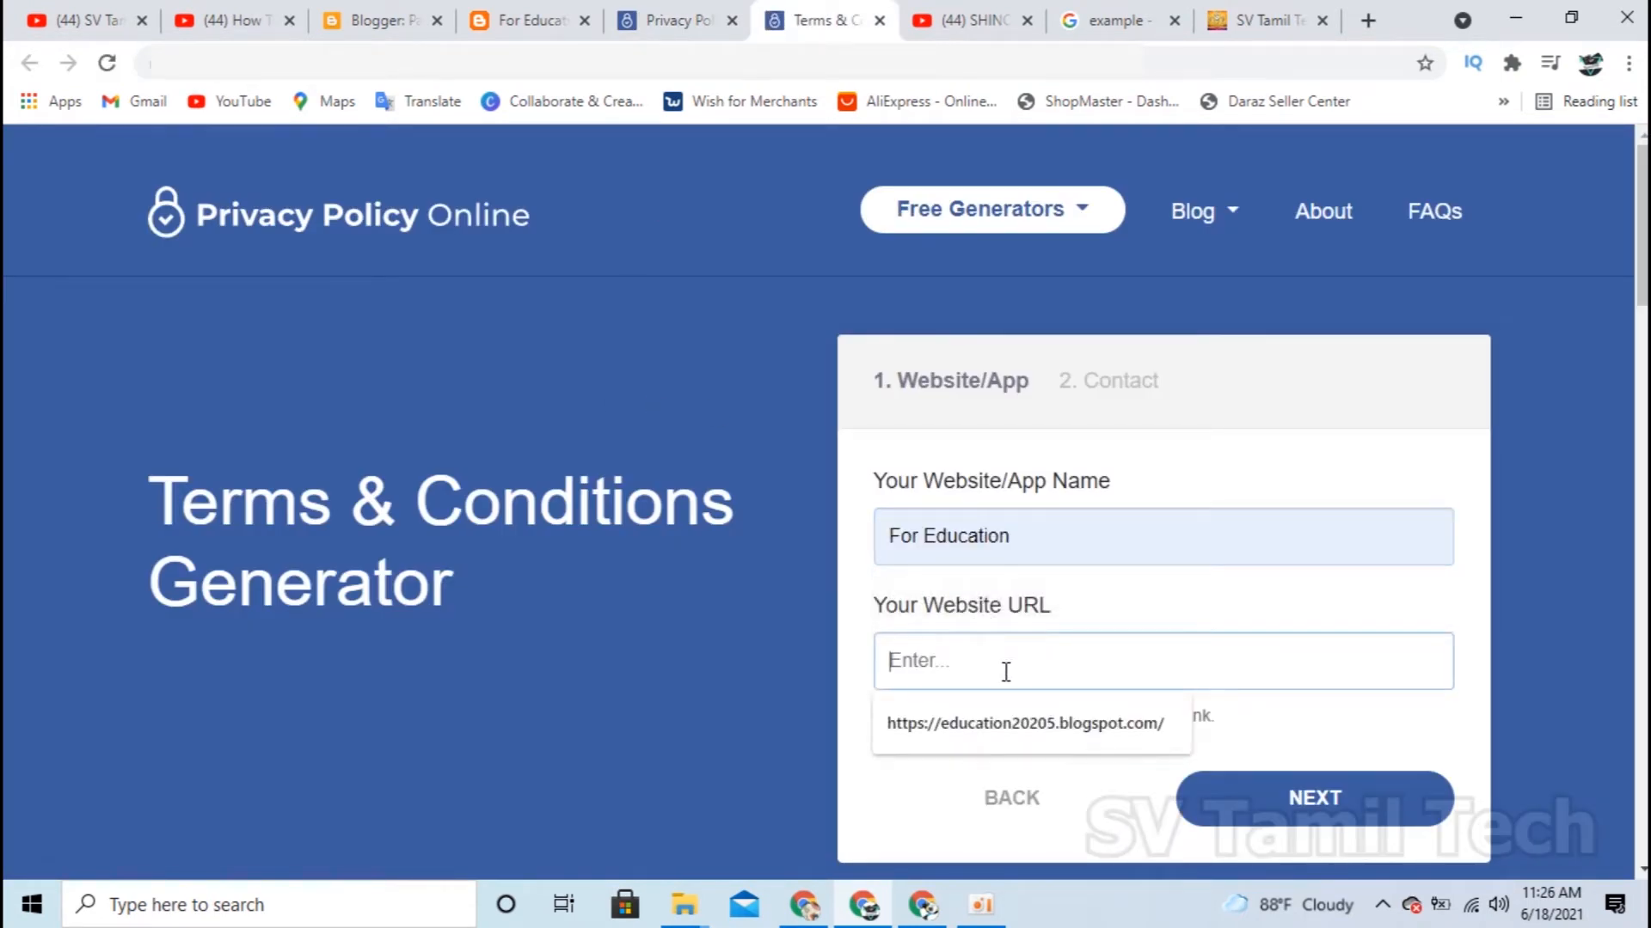
pyautogui.click(1076, 725)
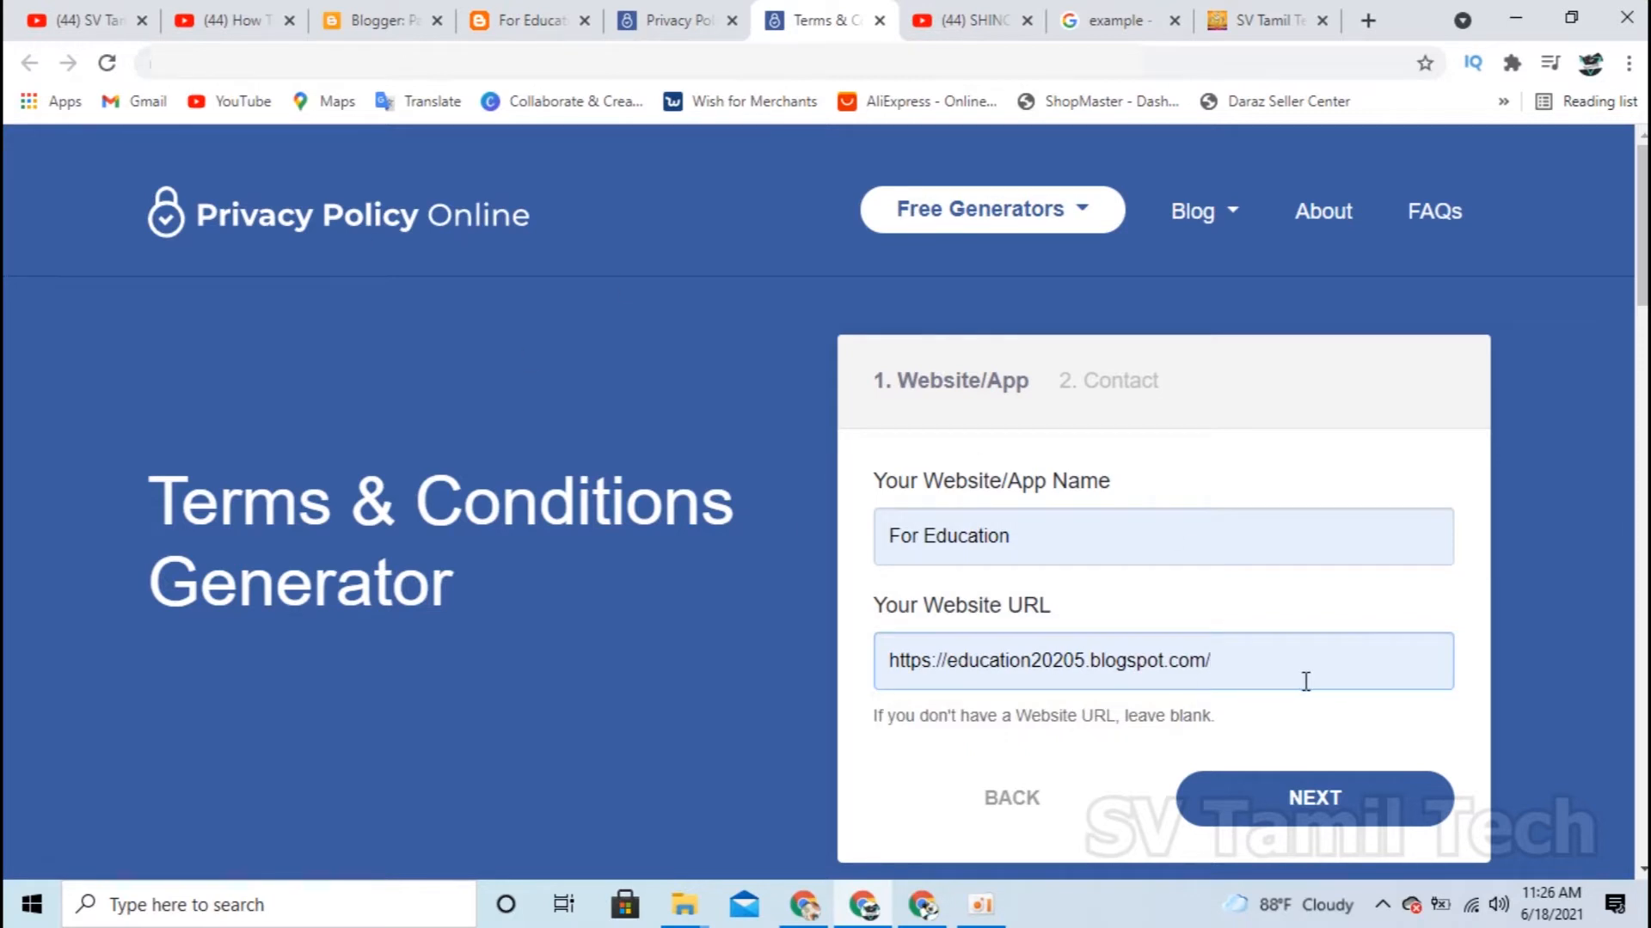
pyautogui.click(1295, 804)
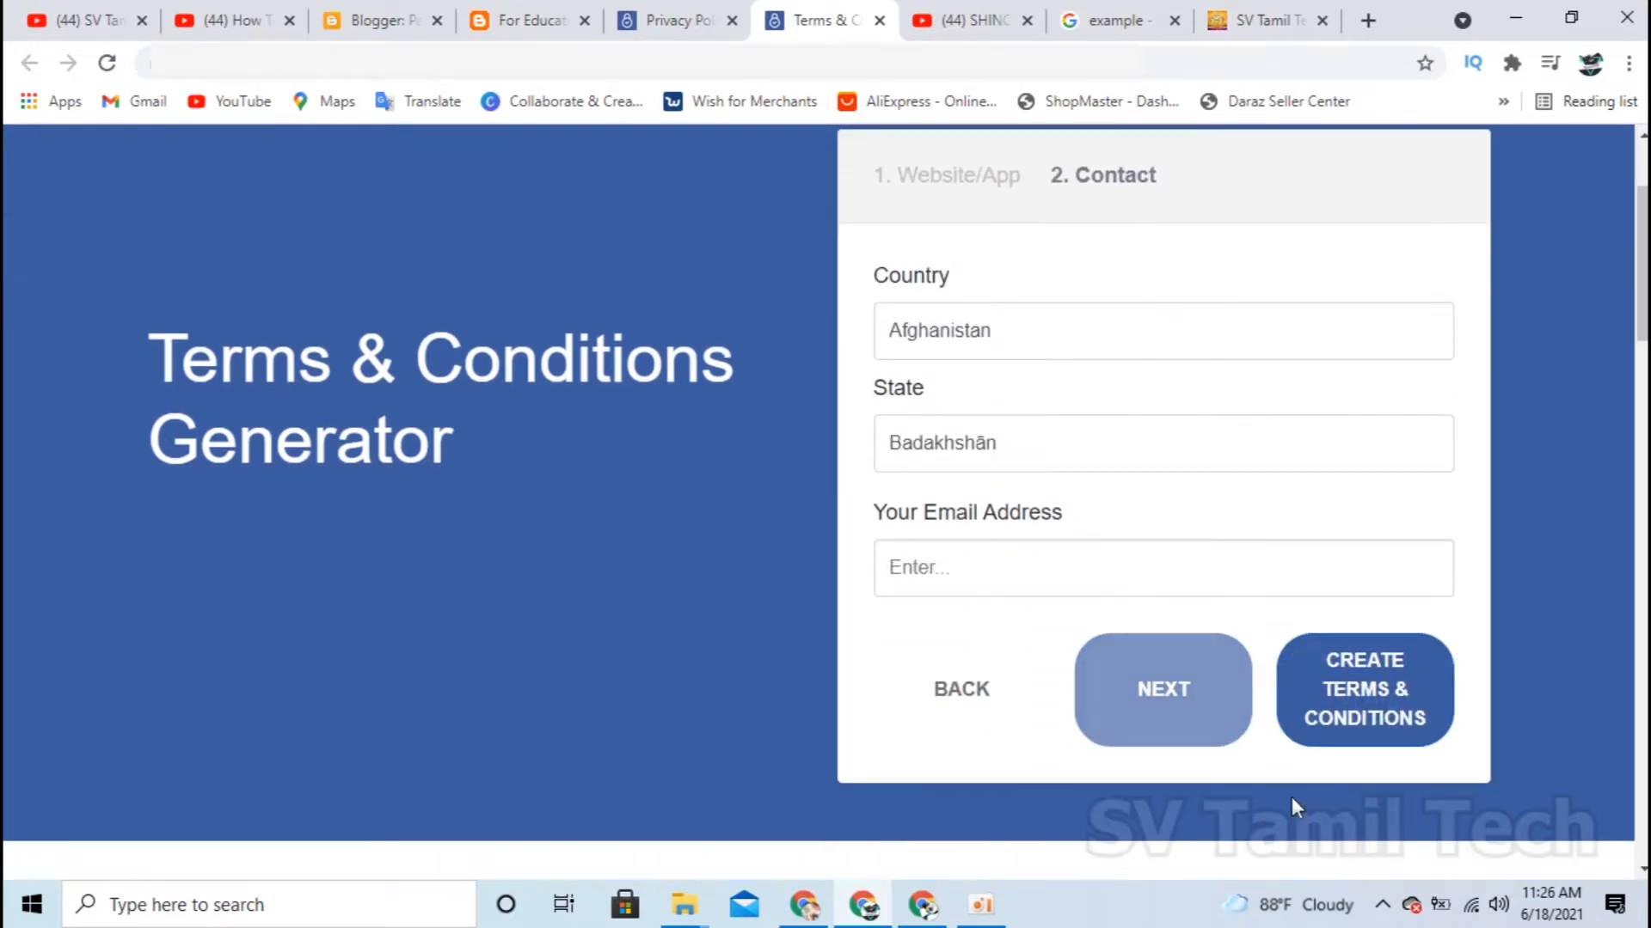
# Set the country to Sri Lanka and the state to Uturu paḷāta for the terms and conditions
pyautogui.click(1119, 353)
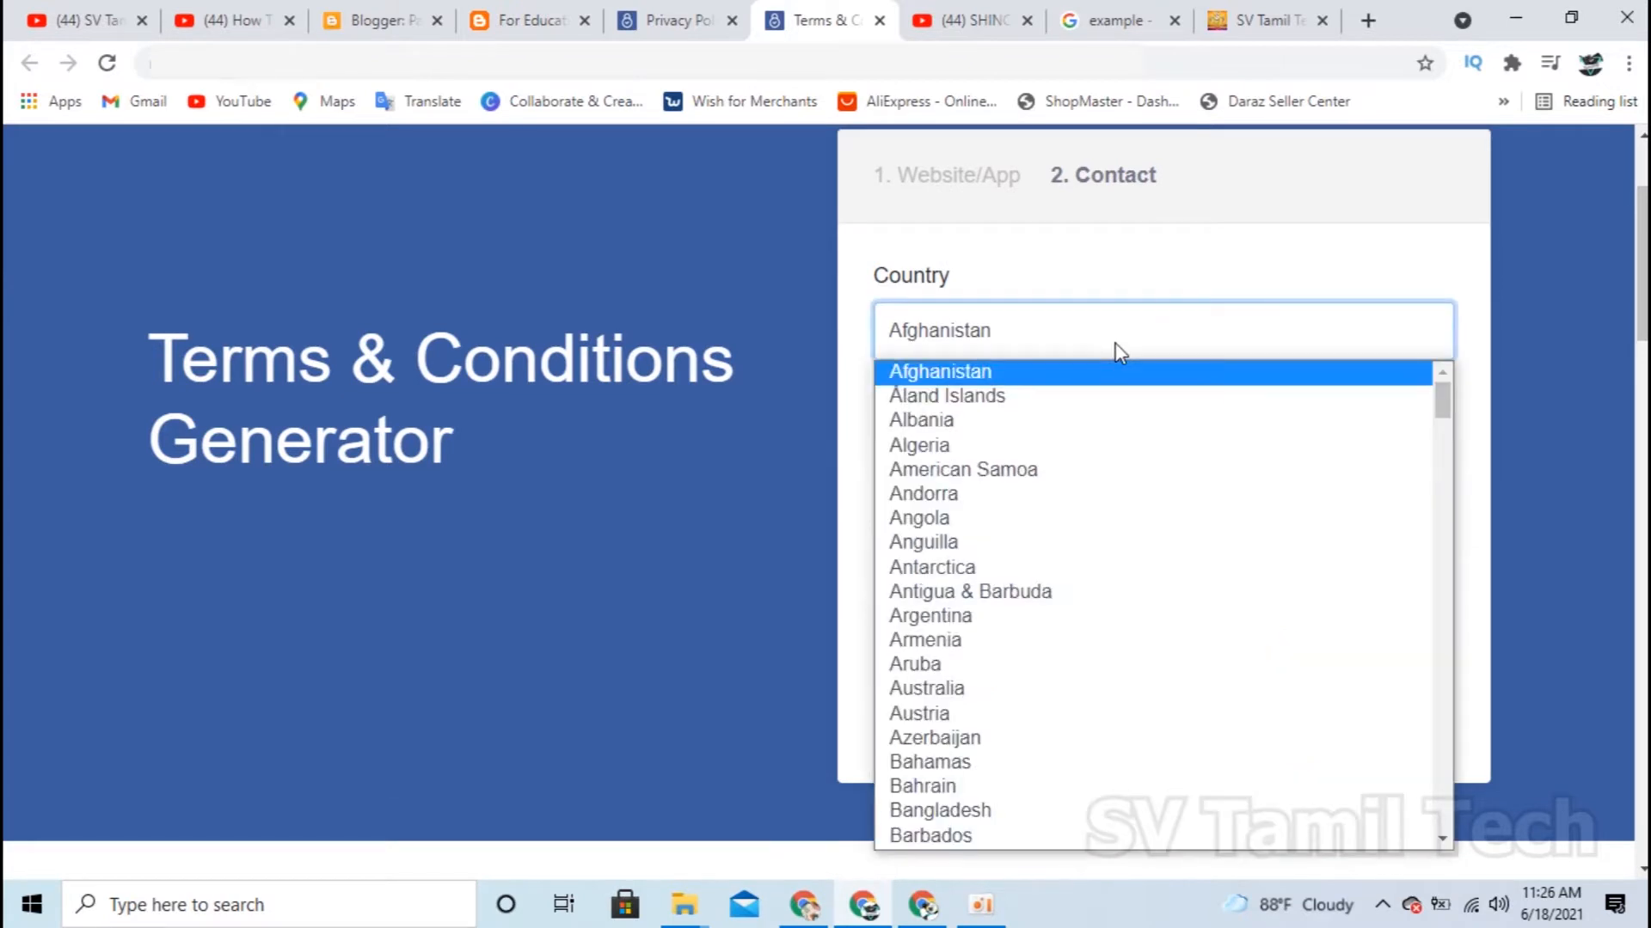
pyautogui.press('s')
pyautogui.scroll(-6, 1032, 682)
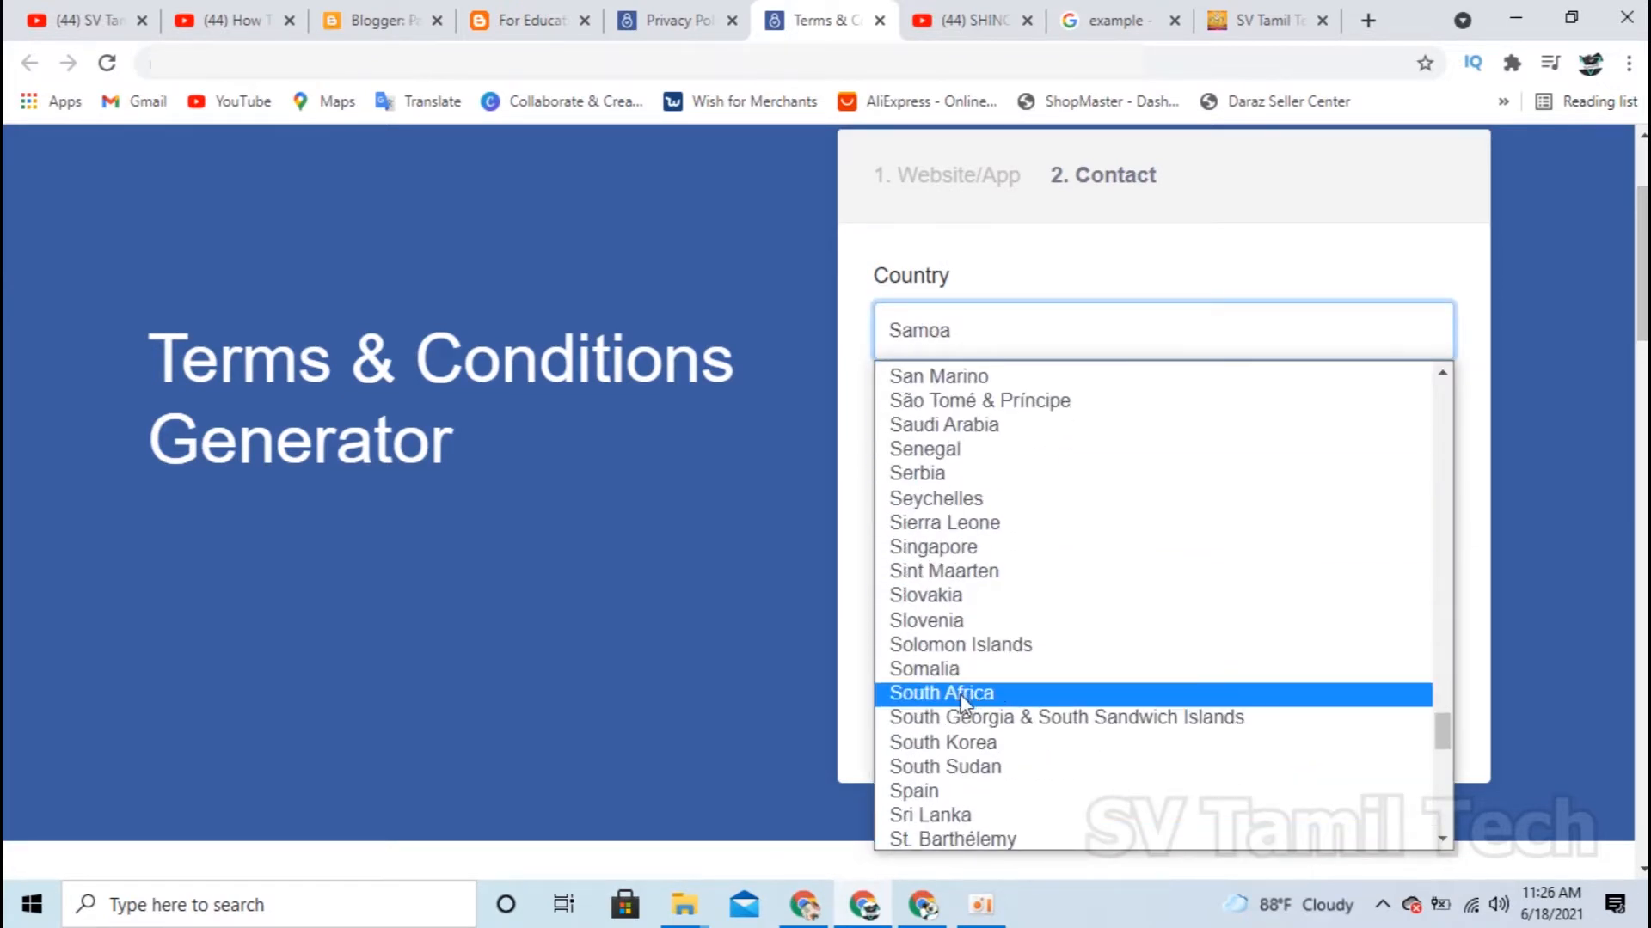
pyautogui.click(971, 814)
pyautogui.click(1044, 456)
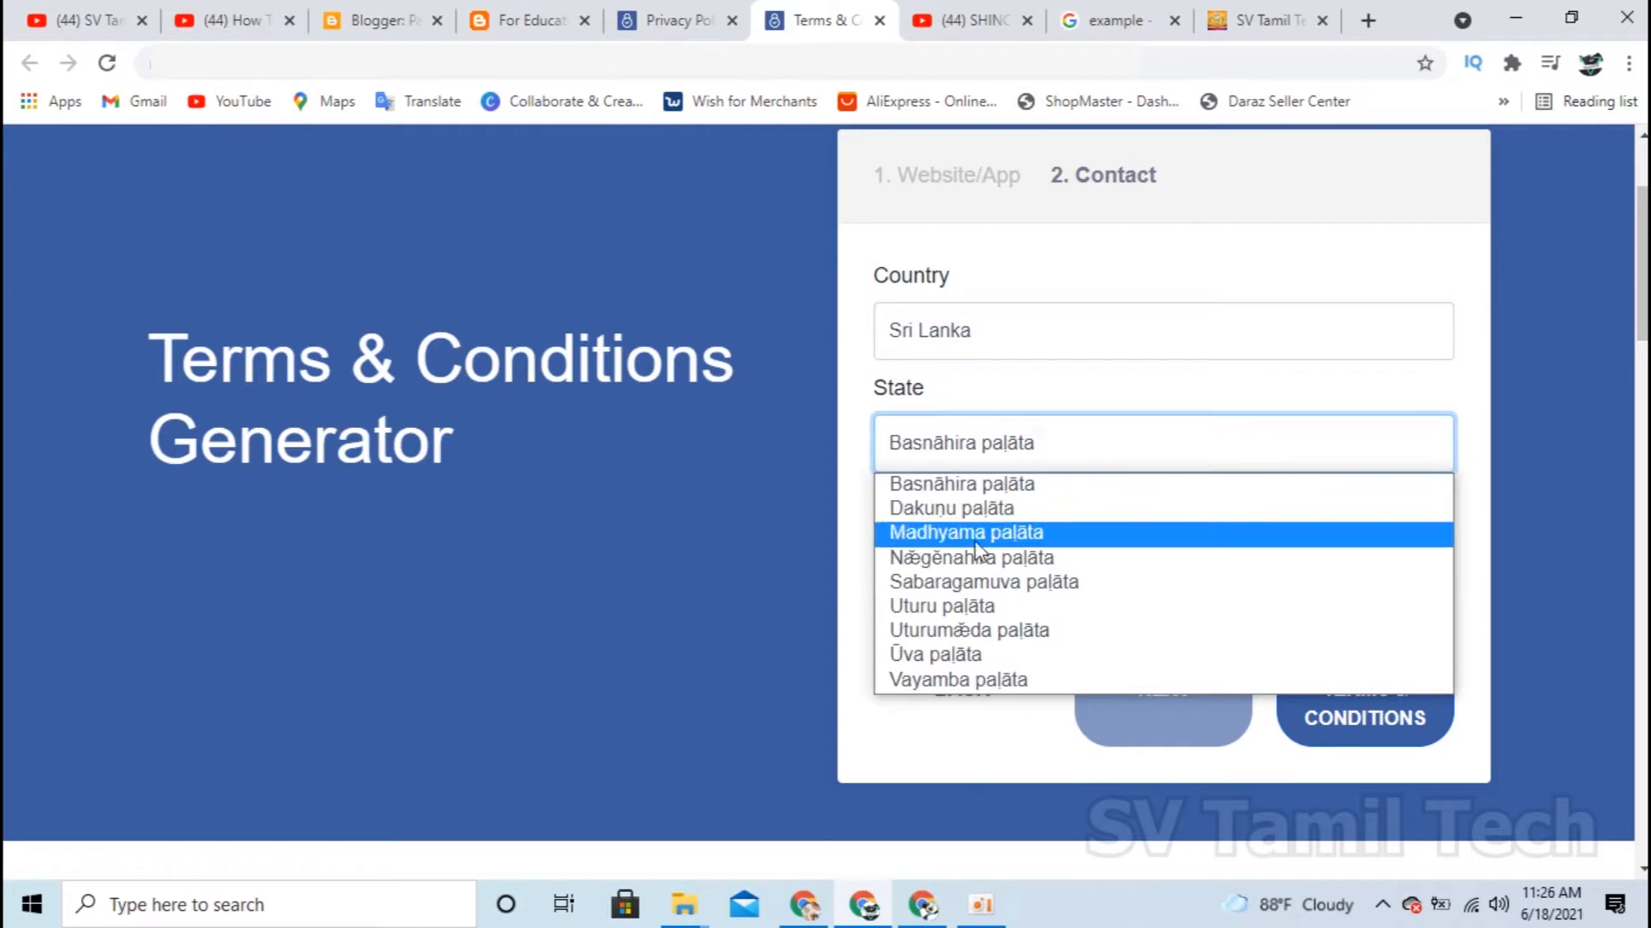
pyautogui.click(961, 605)
# Fill in the contact email address and create the terms and conditions
pyautogui.click(947, 559)
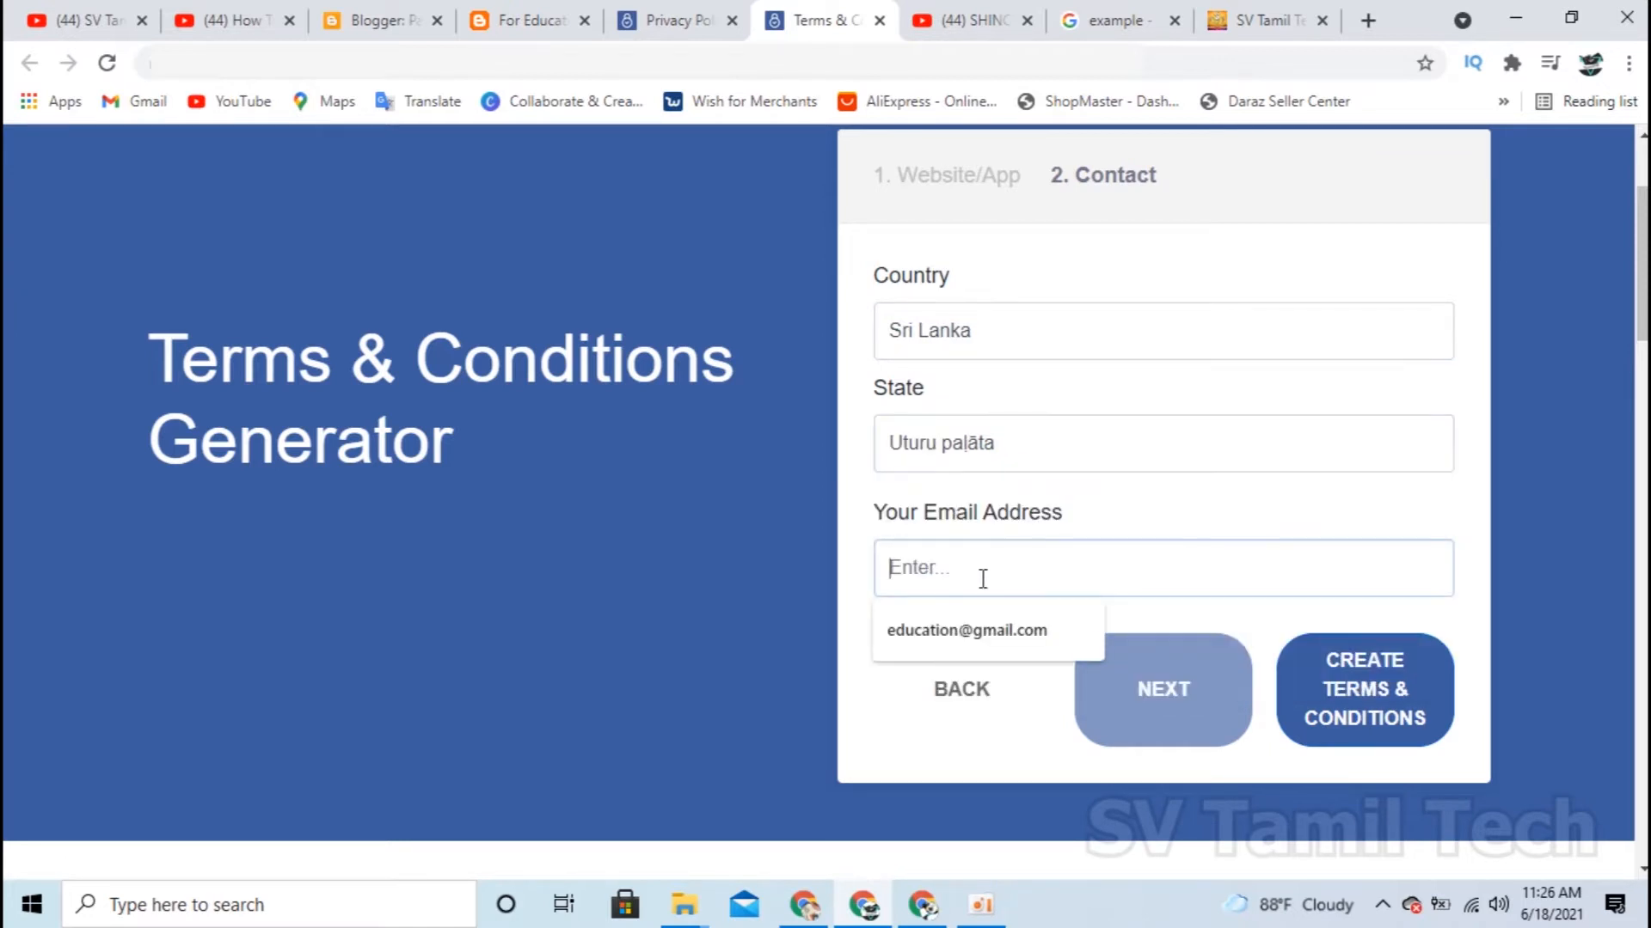
pyautogui.click(966, 630)
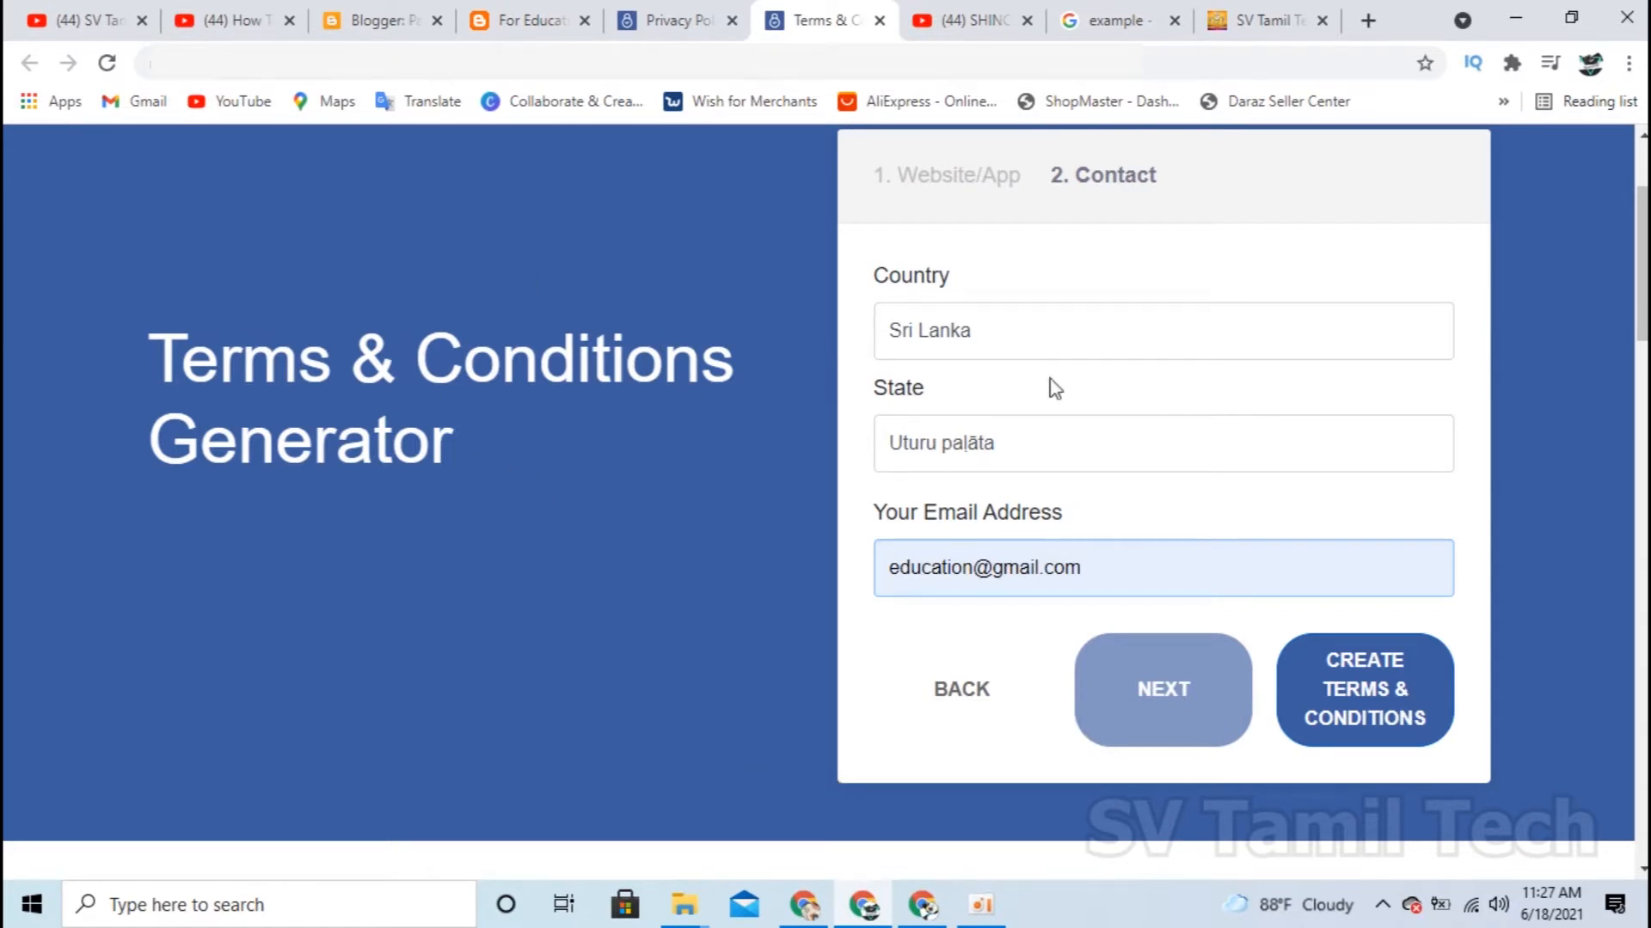
pyautogui.click(1373, 701)
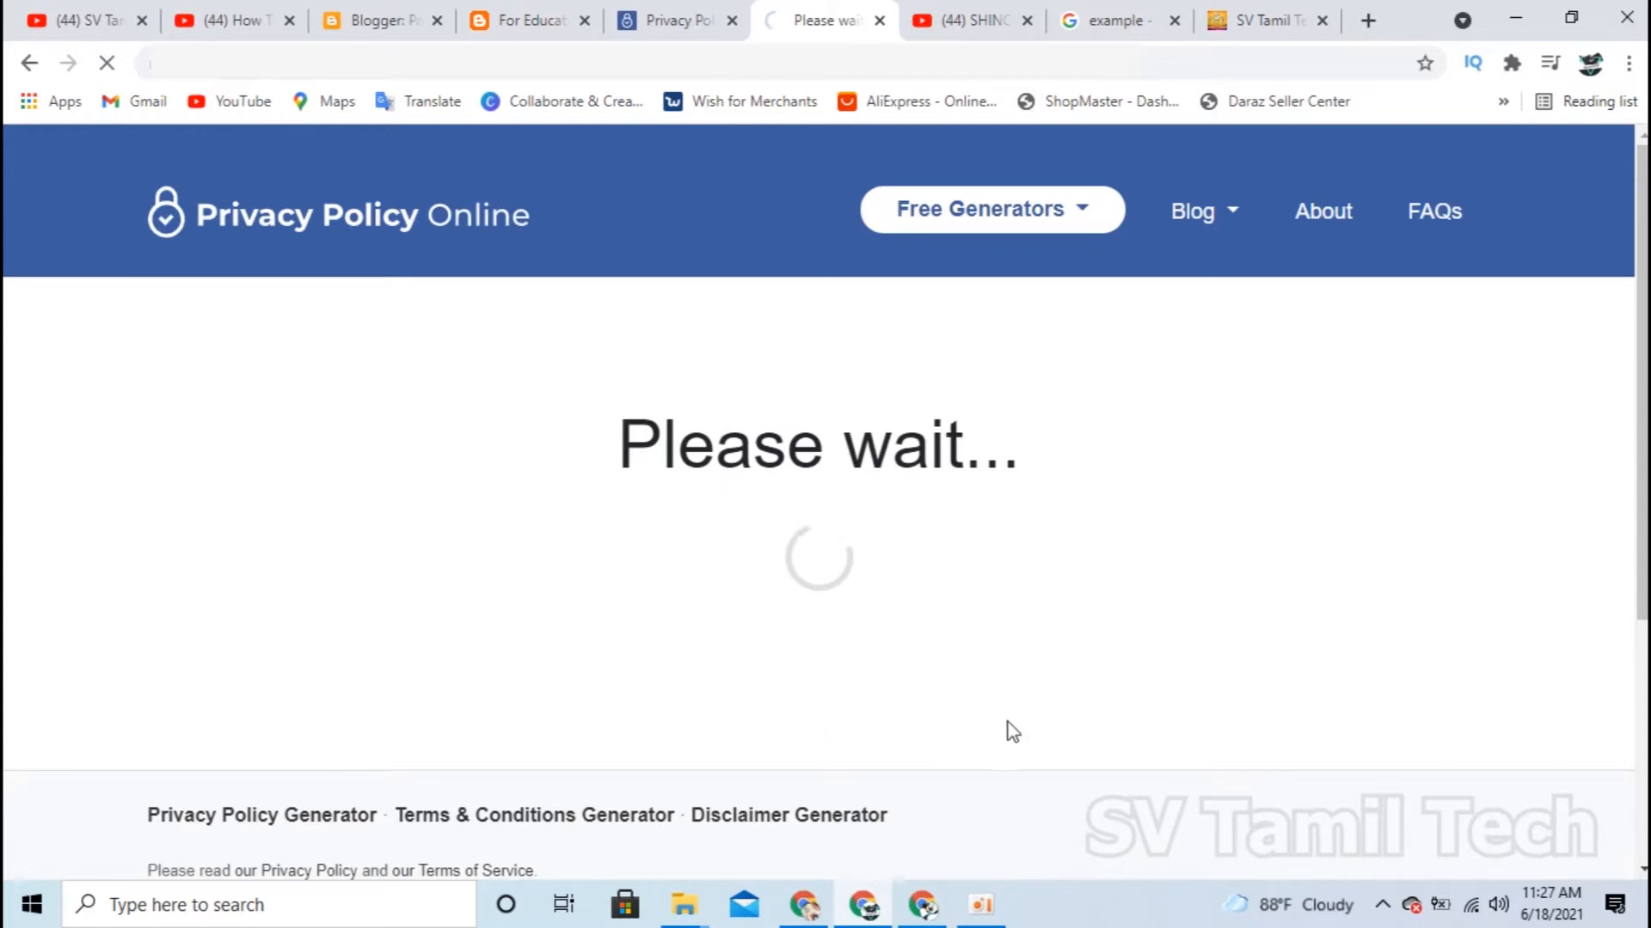
# Copy the full text of the generated terms and conditions from its preview
pyautogui.scroll(-2, 1375, 619)
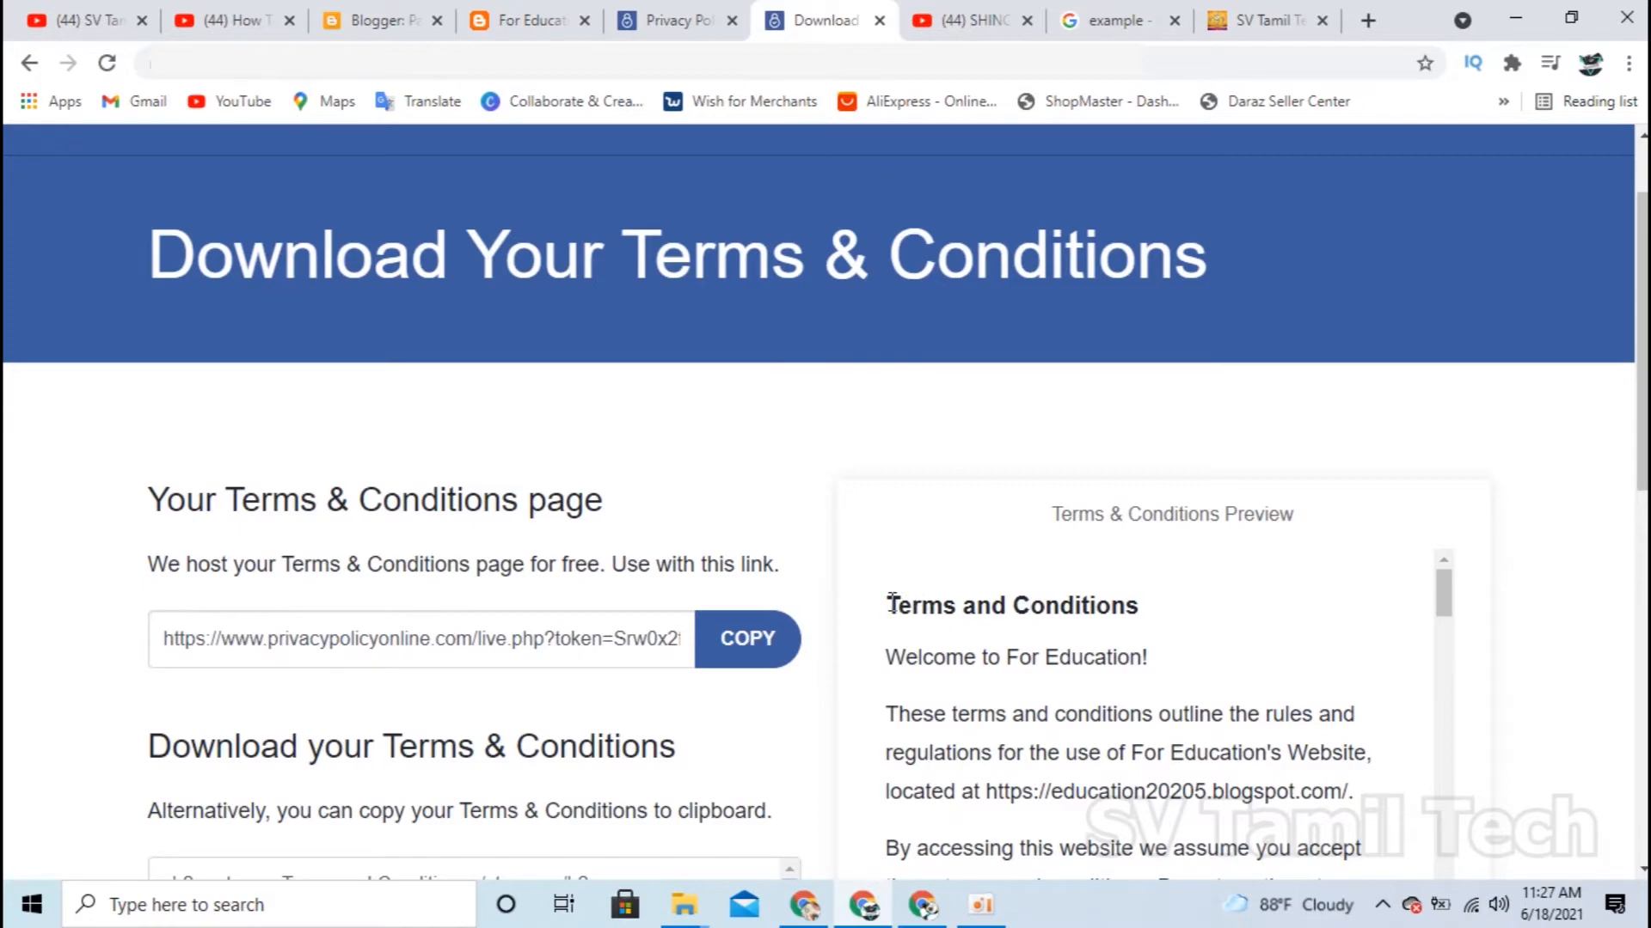
pyautogui.moveTo(909, 612); pyautogui.dragTo(1047, 554)
pyautogui.rightClick(1011, 298)
pyautogui.click(1035, 312)
# Return to Blogger, create another new page, and paste the terms and conditions into its body
pyautogui.click(356, 14)
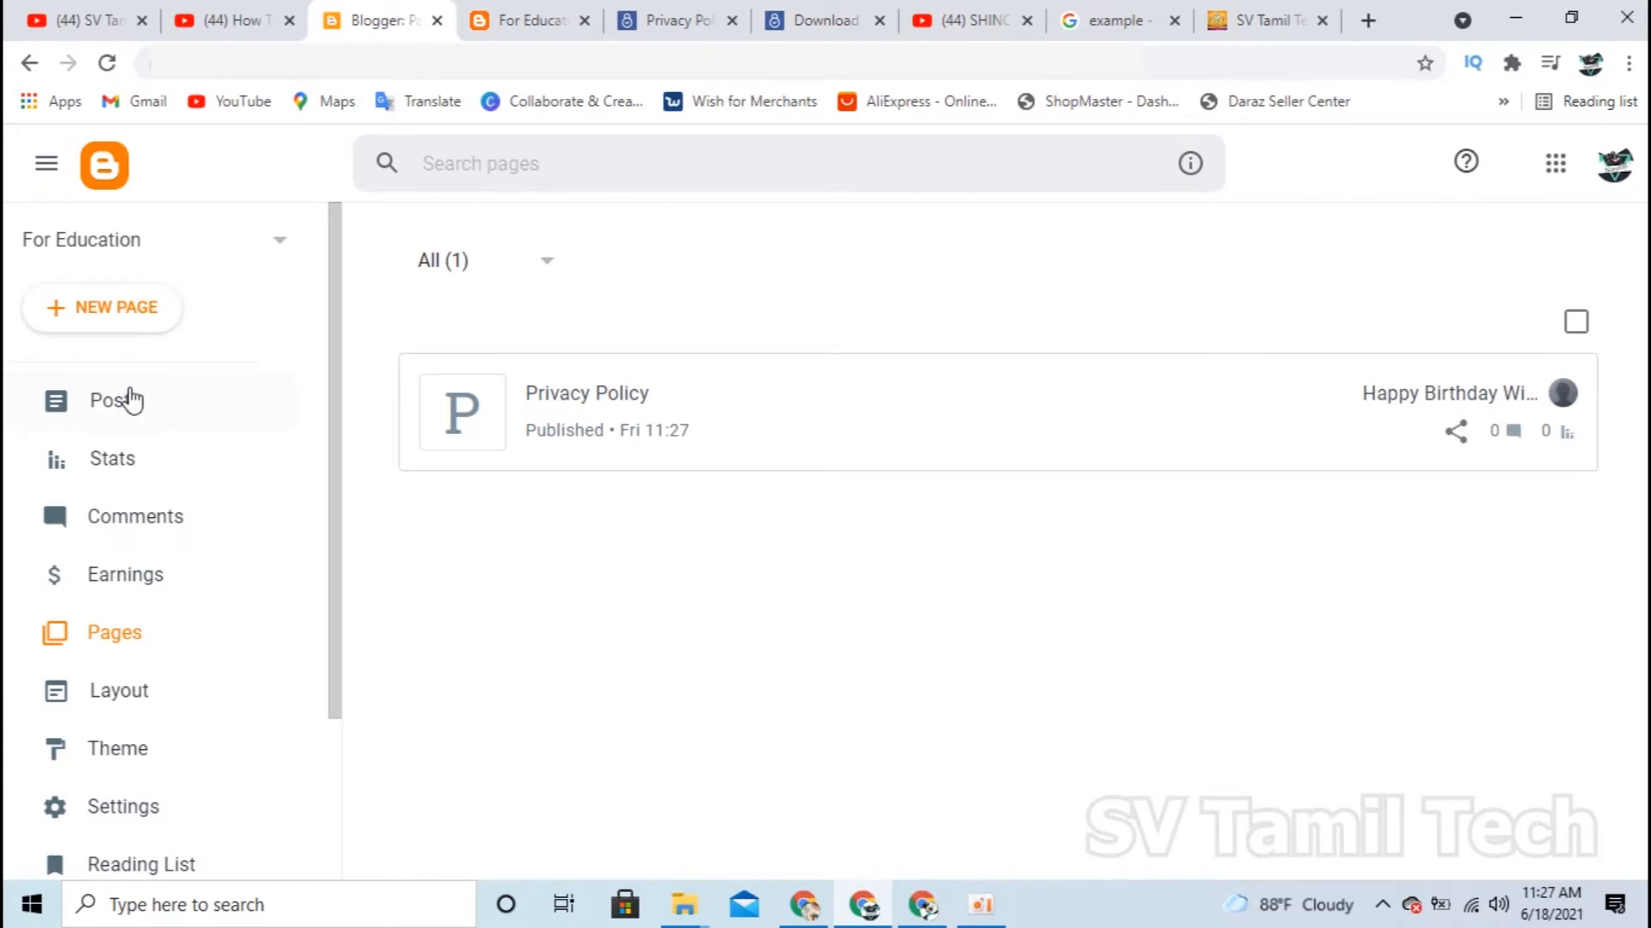
pyautogui.click(111, 325)
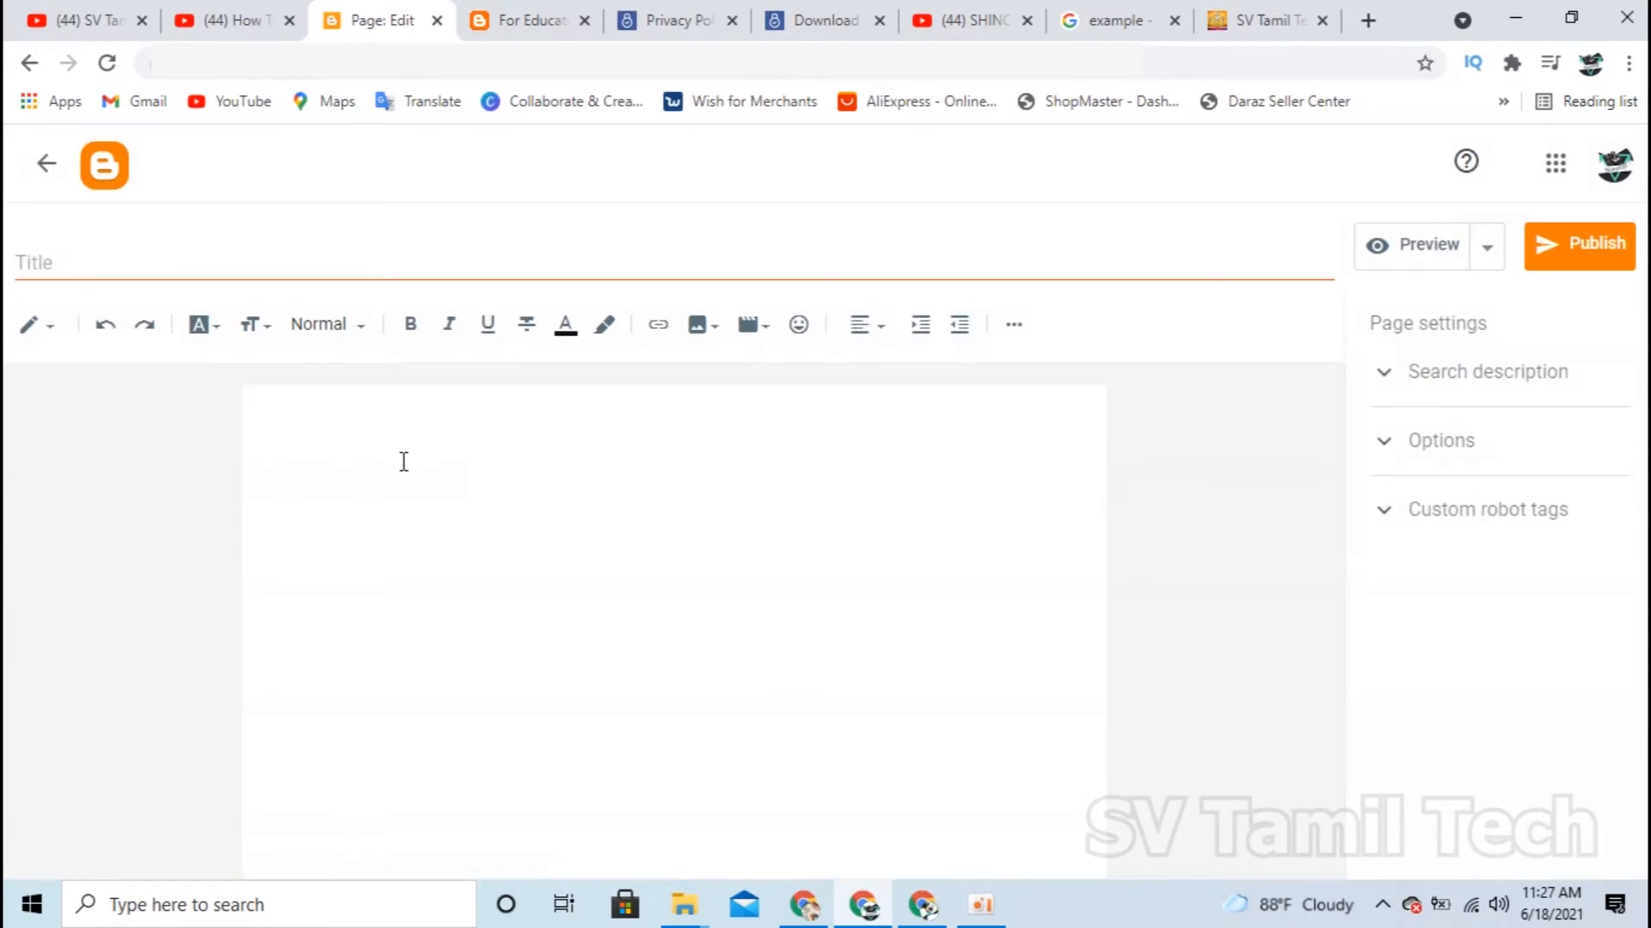
pyautogui.click(402, 461)
pyautogui.hotkey('ctrl', 'v')
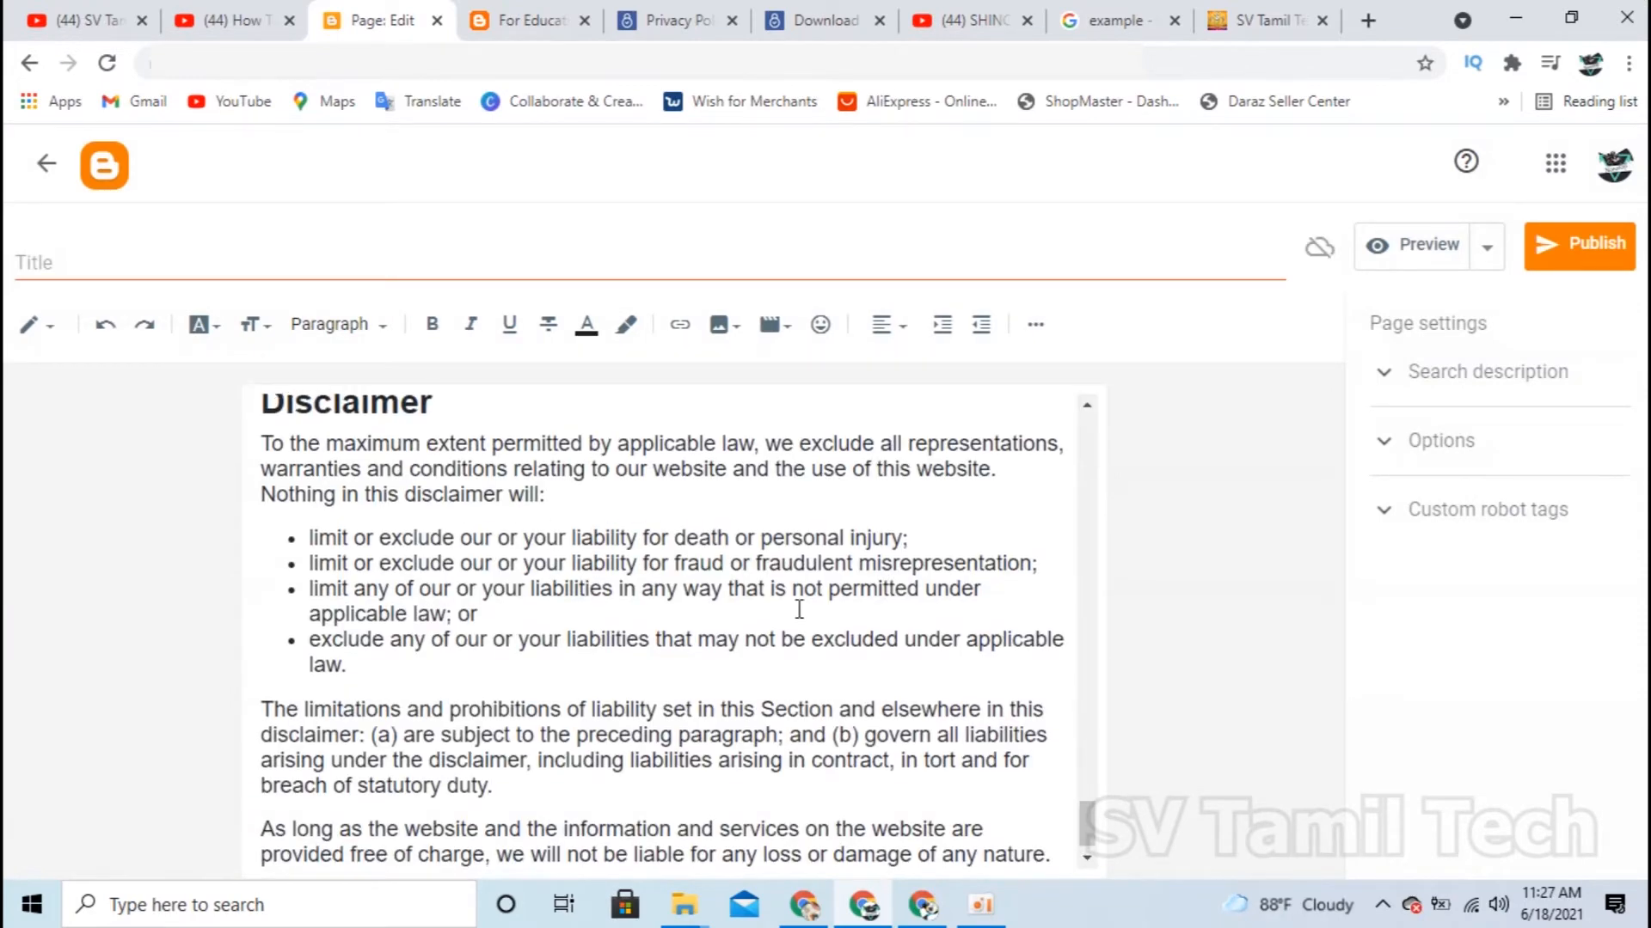
# Copy the Terms and Conditions heading from the page's body and use it as the page title
pyautogui.moveTo(1092, 843); pyautogui.dragTo(1057, 439)
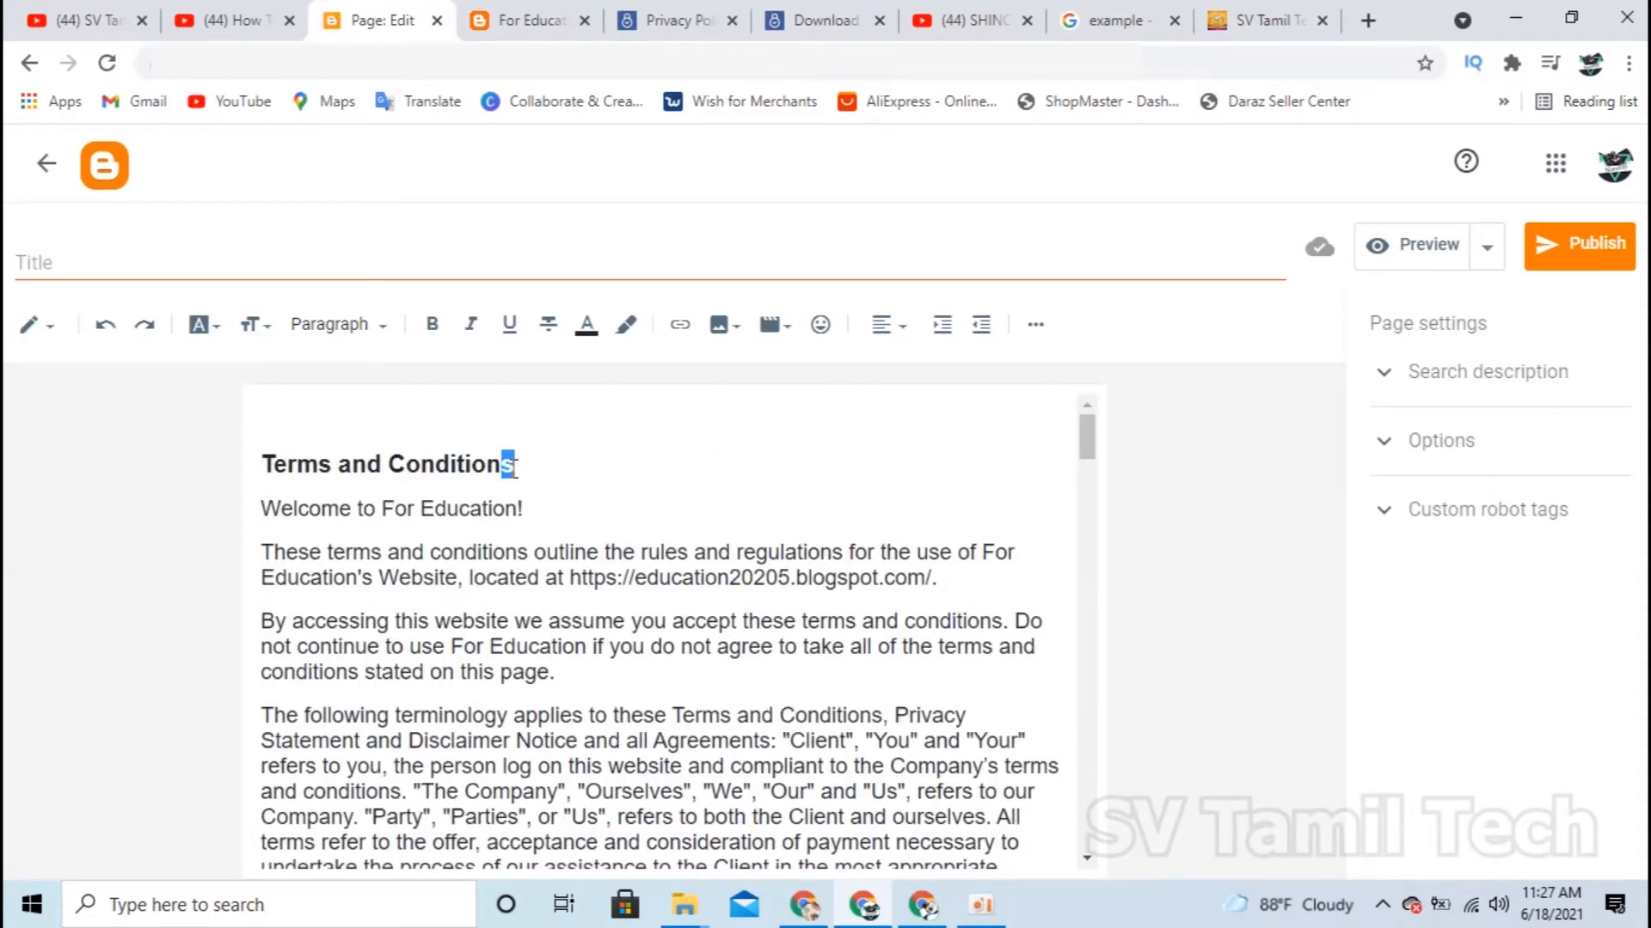
pyautogui.moveTo(515, 465); pyautogui.dragTo(207, 478)
pyautogui.click(191, 260)
pyautogui.hotkey('ctrl', 'v')
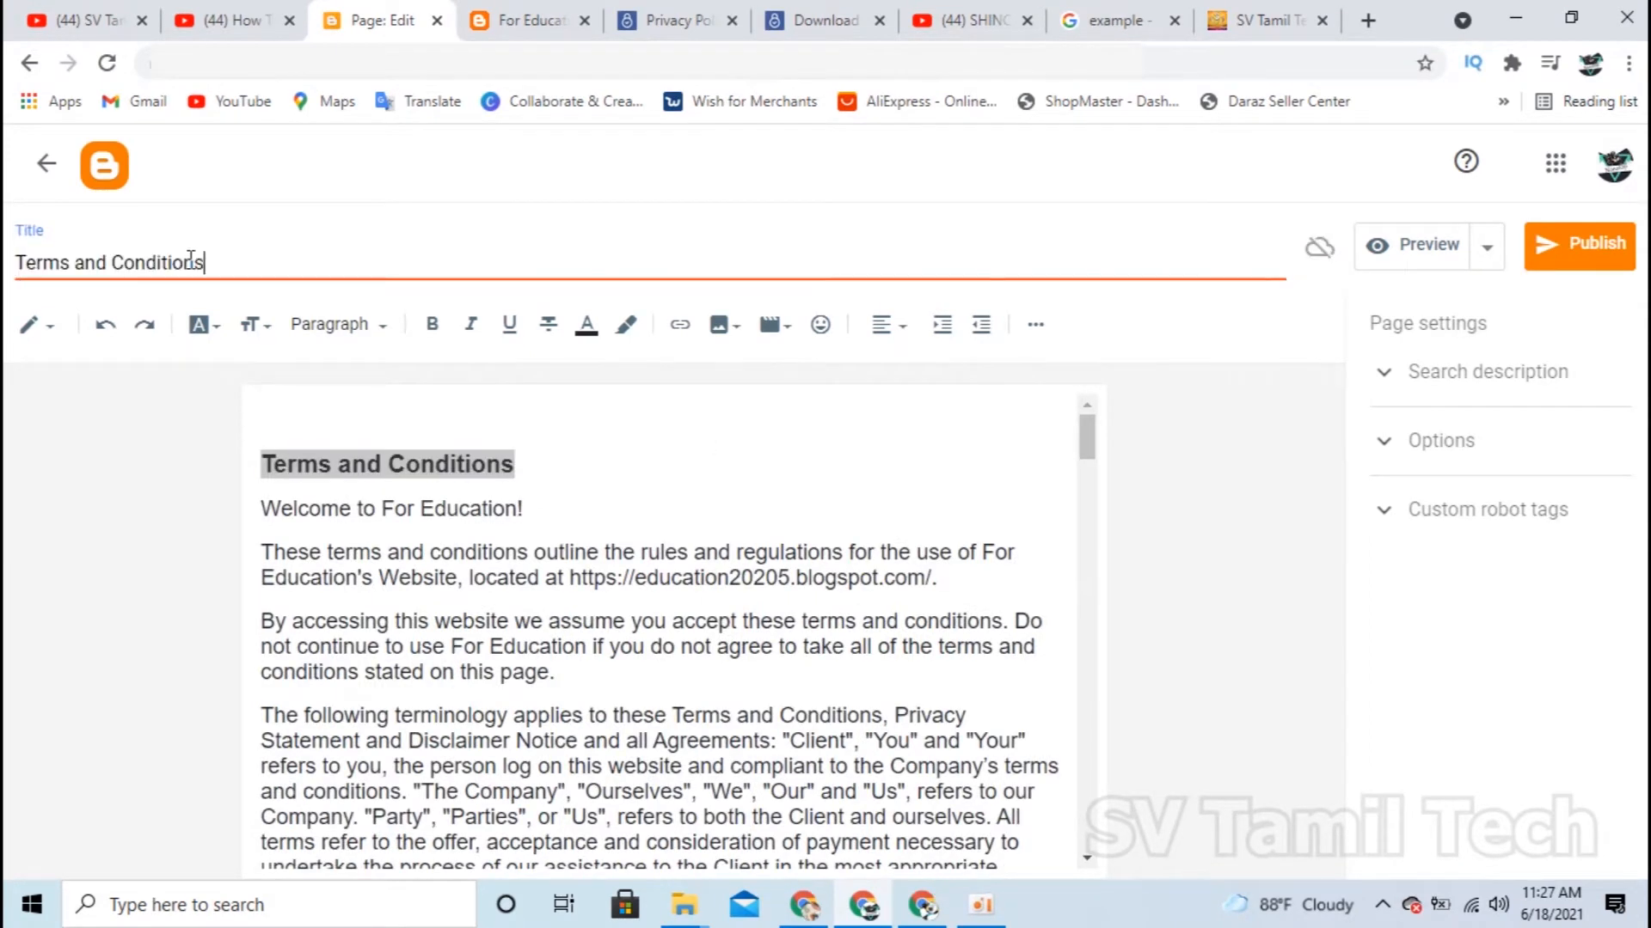
pyautogui.click(656, 453)
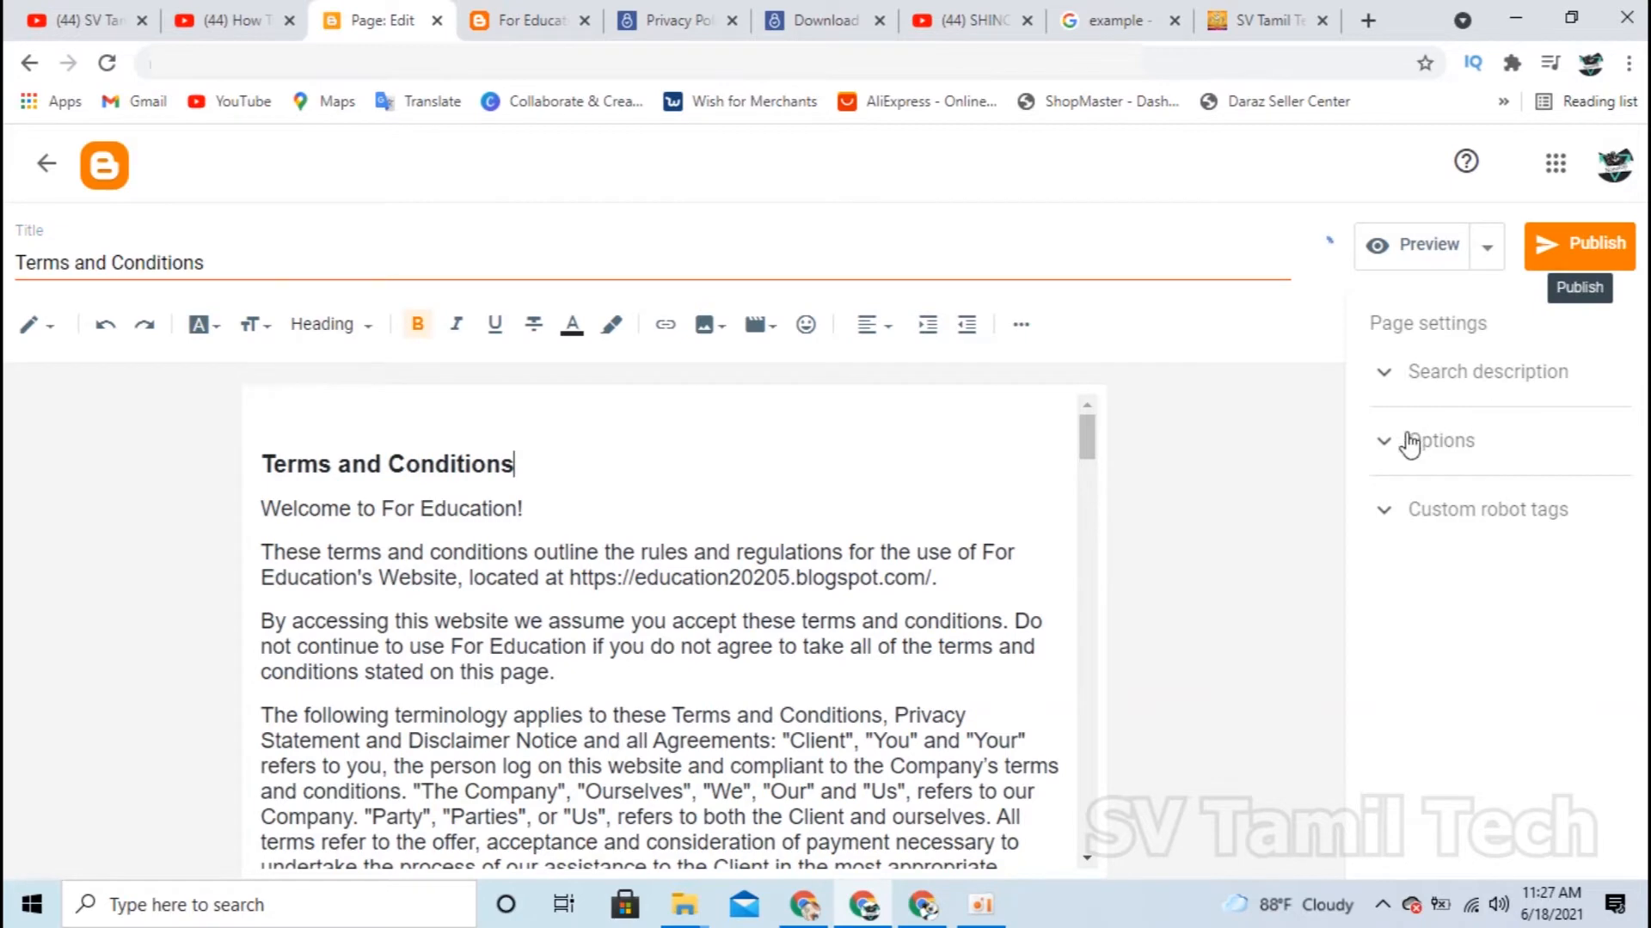
# Check the page settings for the Terms and Conditions page and publish it to the blog
pyautogui.click(1385, 378)
pyautogui.click(1385, 542)
pyautogui.click(1386, 582)
pyautogui.click(1386, 445)
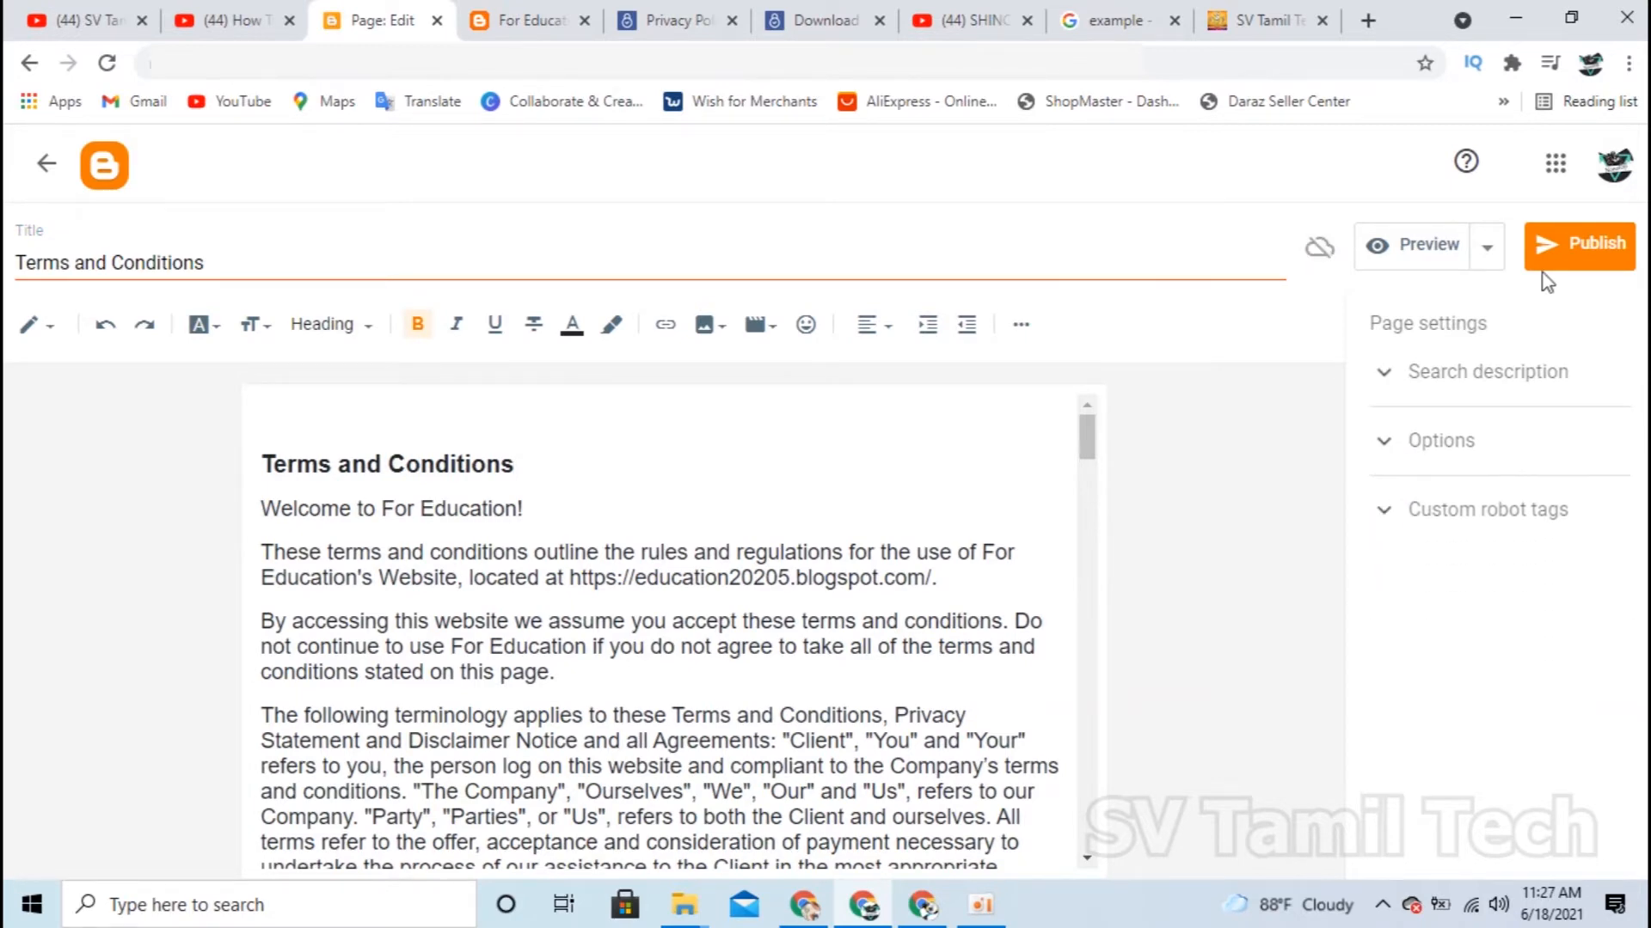
pyautogui.click(1552, 247)
pyautogui.click(929, 560)
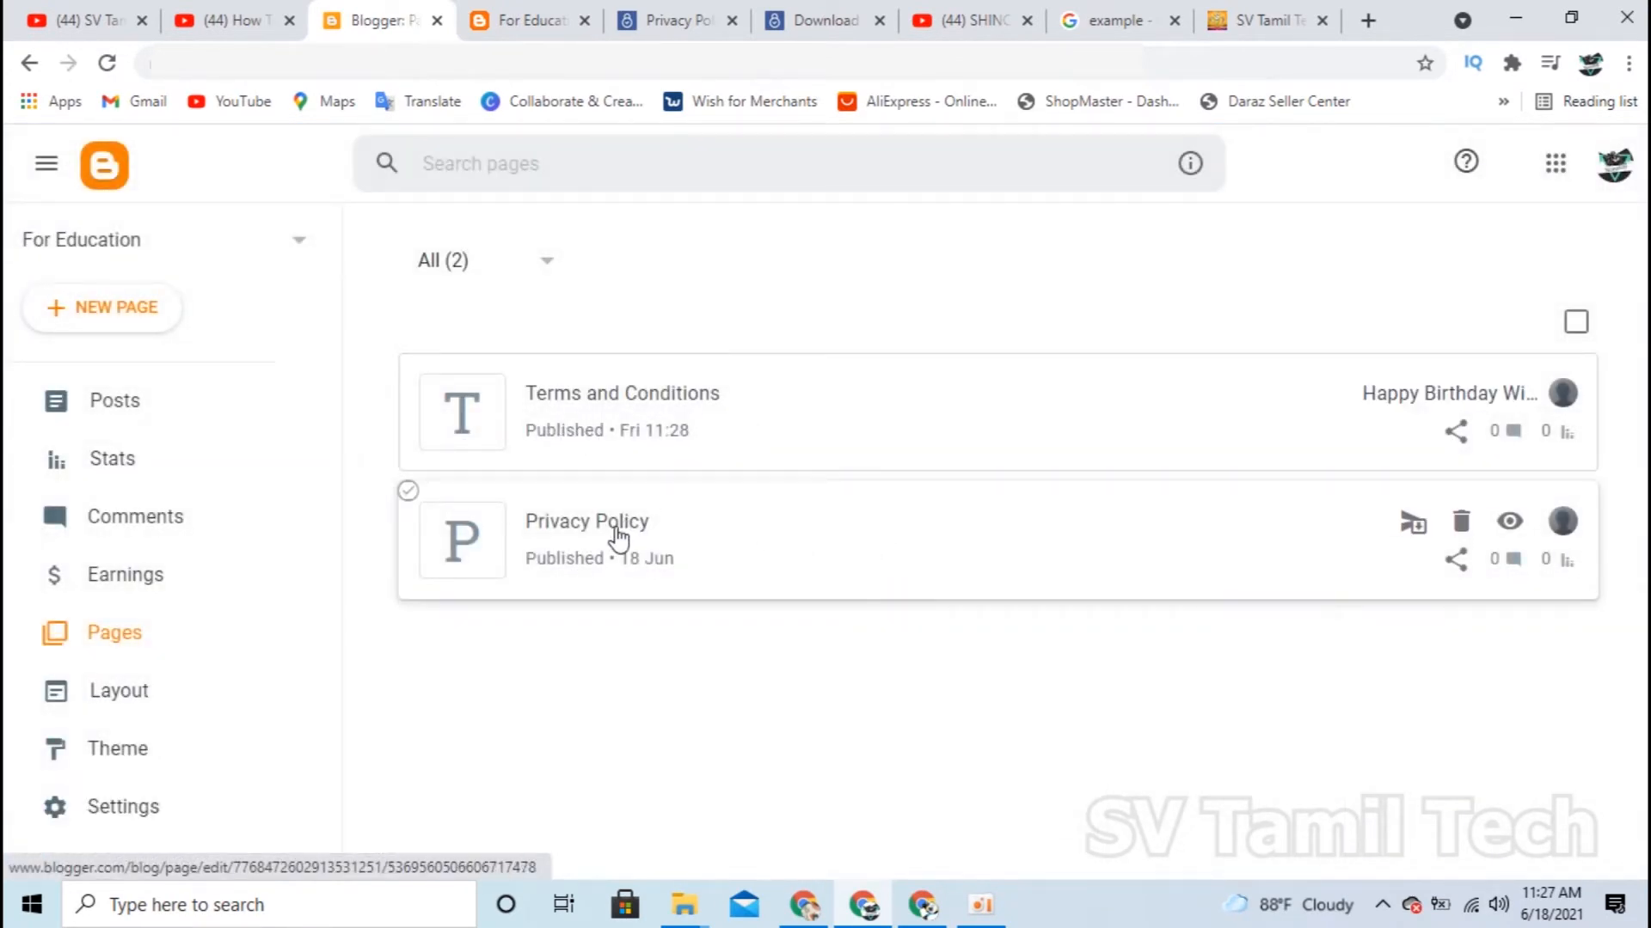
# Return to Privacy Policy Online and open its Disclaimer Generator in a new tab
pyautogui.click(804, 13)
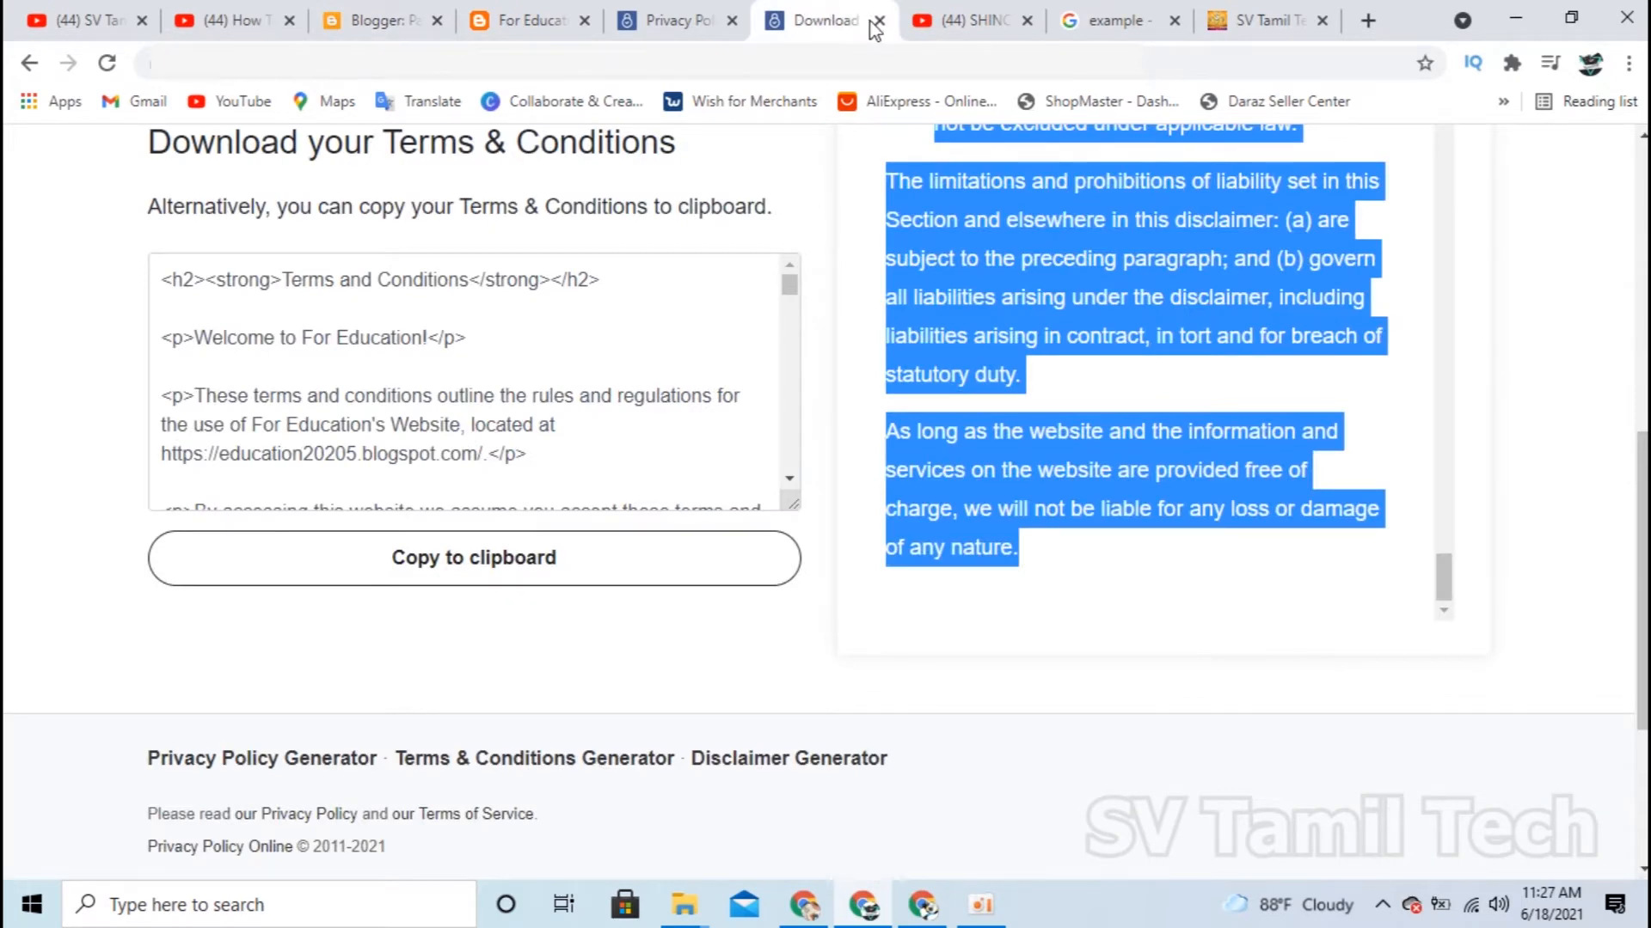
pyautogui.click(675, 20)
pyautogui.rightClick(280, 563)
pyautogui.click(313, 572)
pyautogui.scroll(-5, 378, 472)
pyautogui.scroll(3, 745, 276)
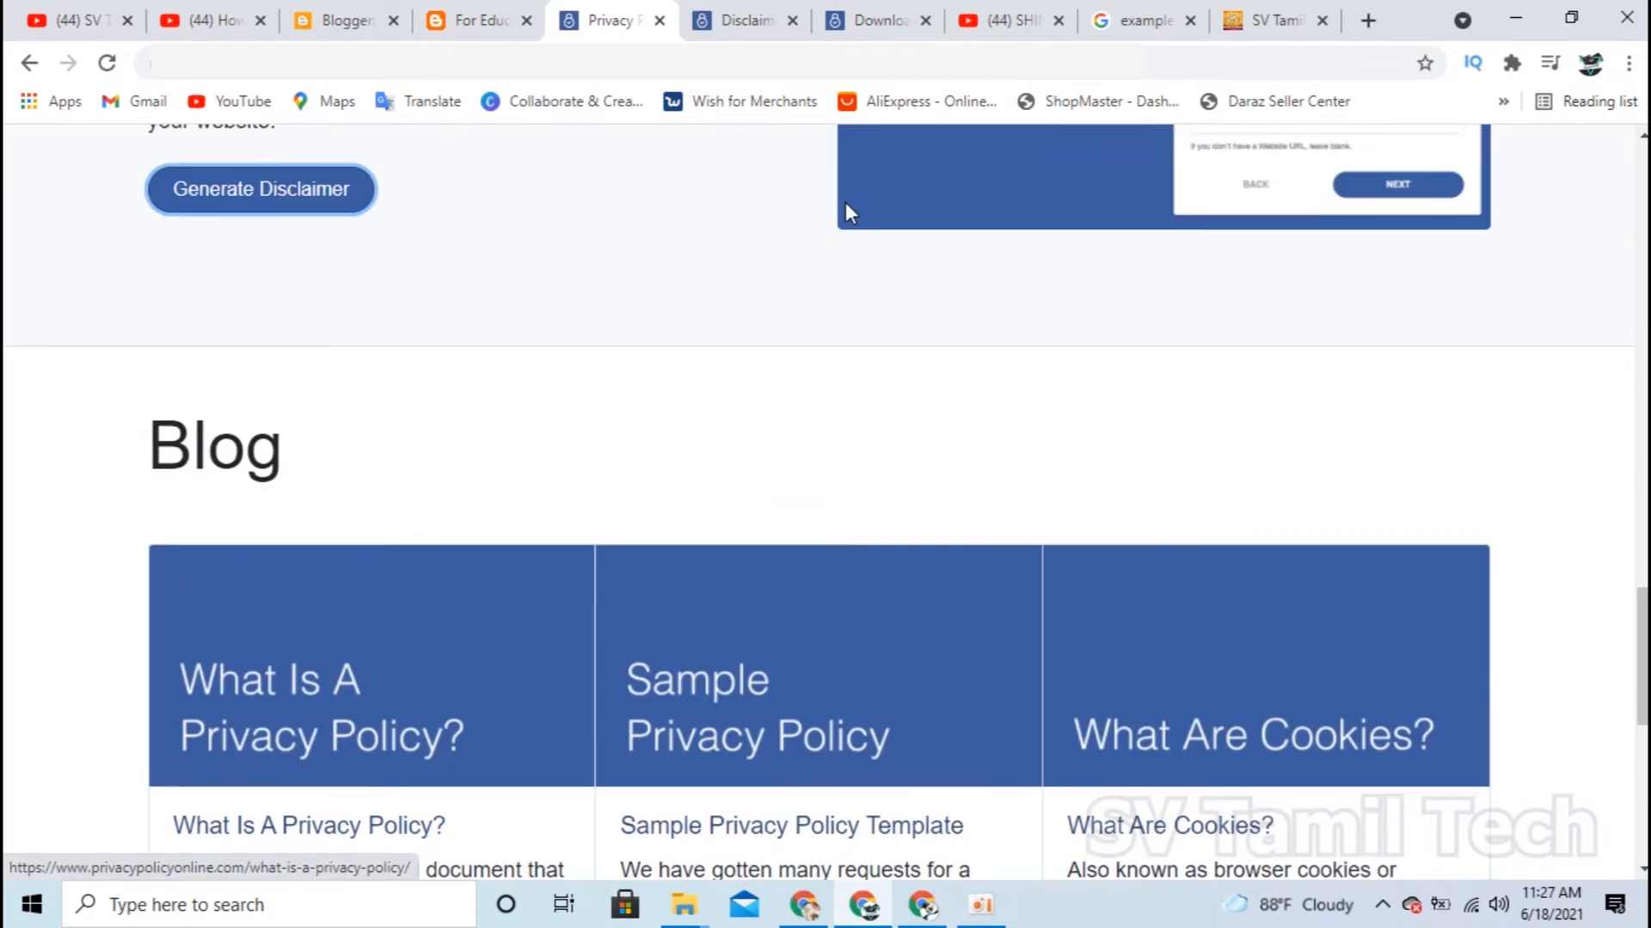
pyautogui.scroll(-8, 612, 332)
pyautogui.scroll(8, 611, 359)
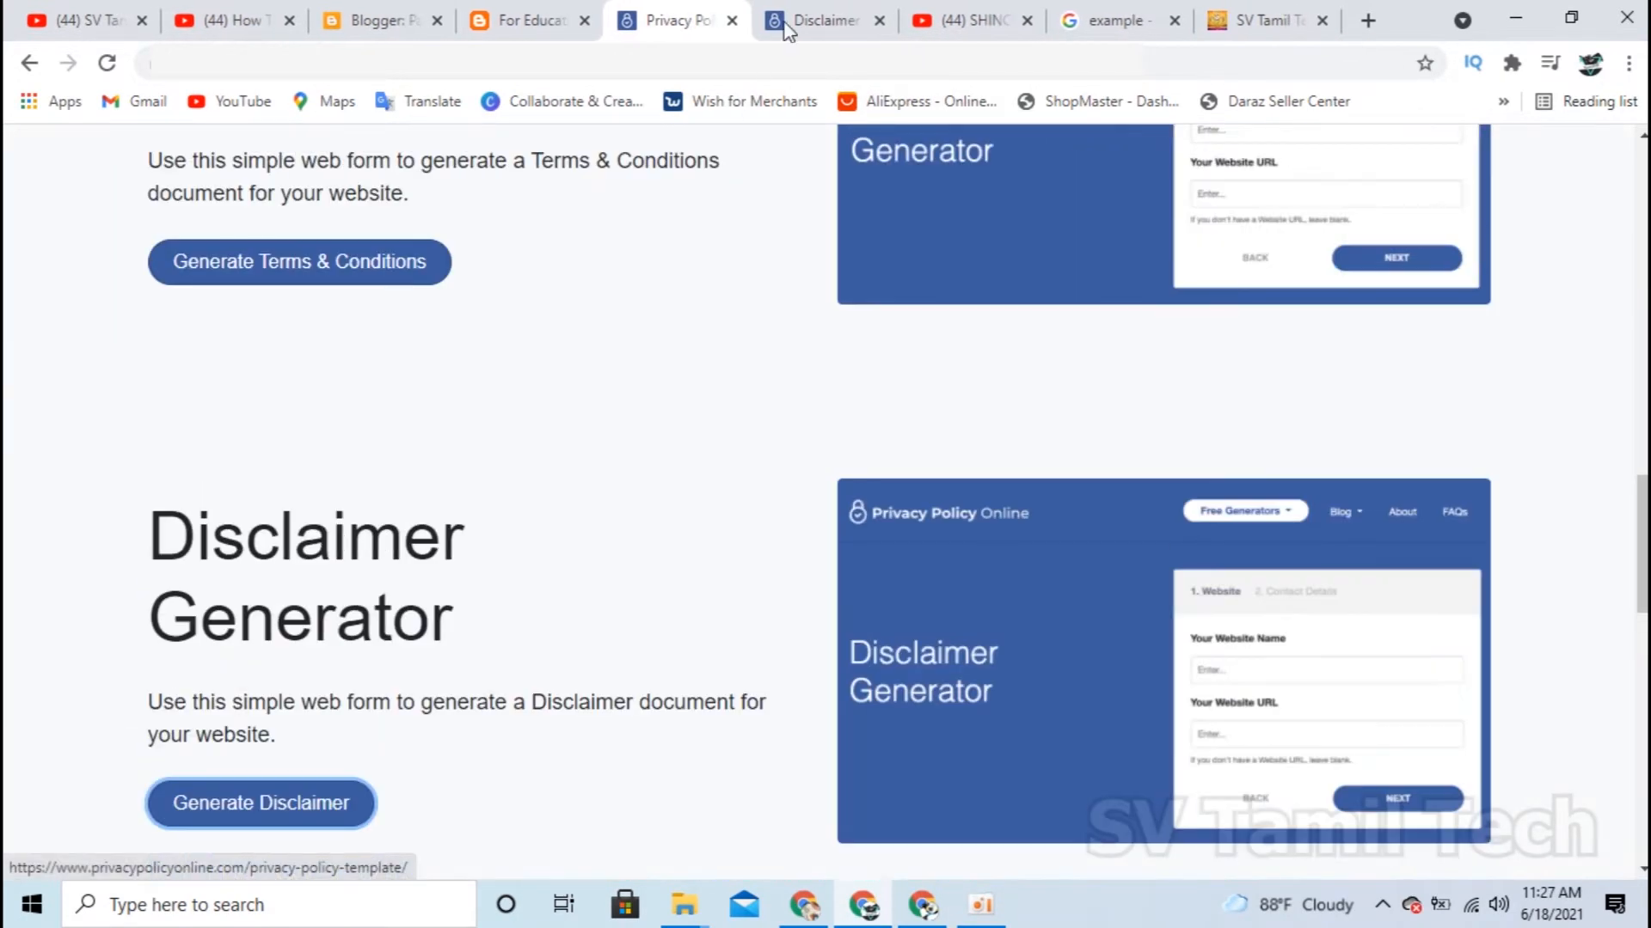
pyautogui.click(804, 20)
pyautogui.click(1165, 539)
pyautogui.click(945, 595)
pyautogui.click(969, 659)
pyautogui.click(943, 720)
pyautogui.click(1315, 798)
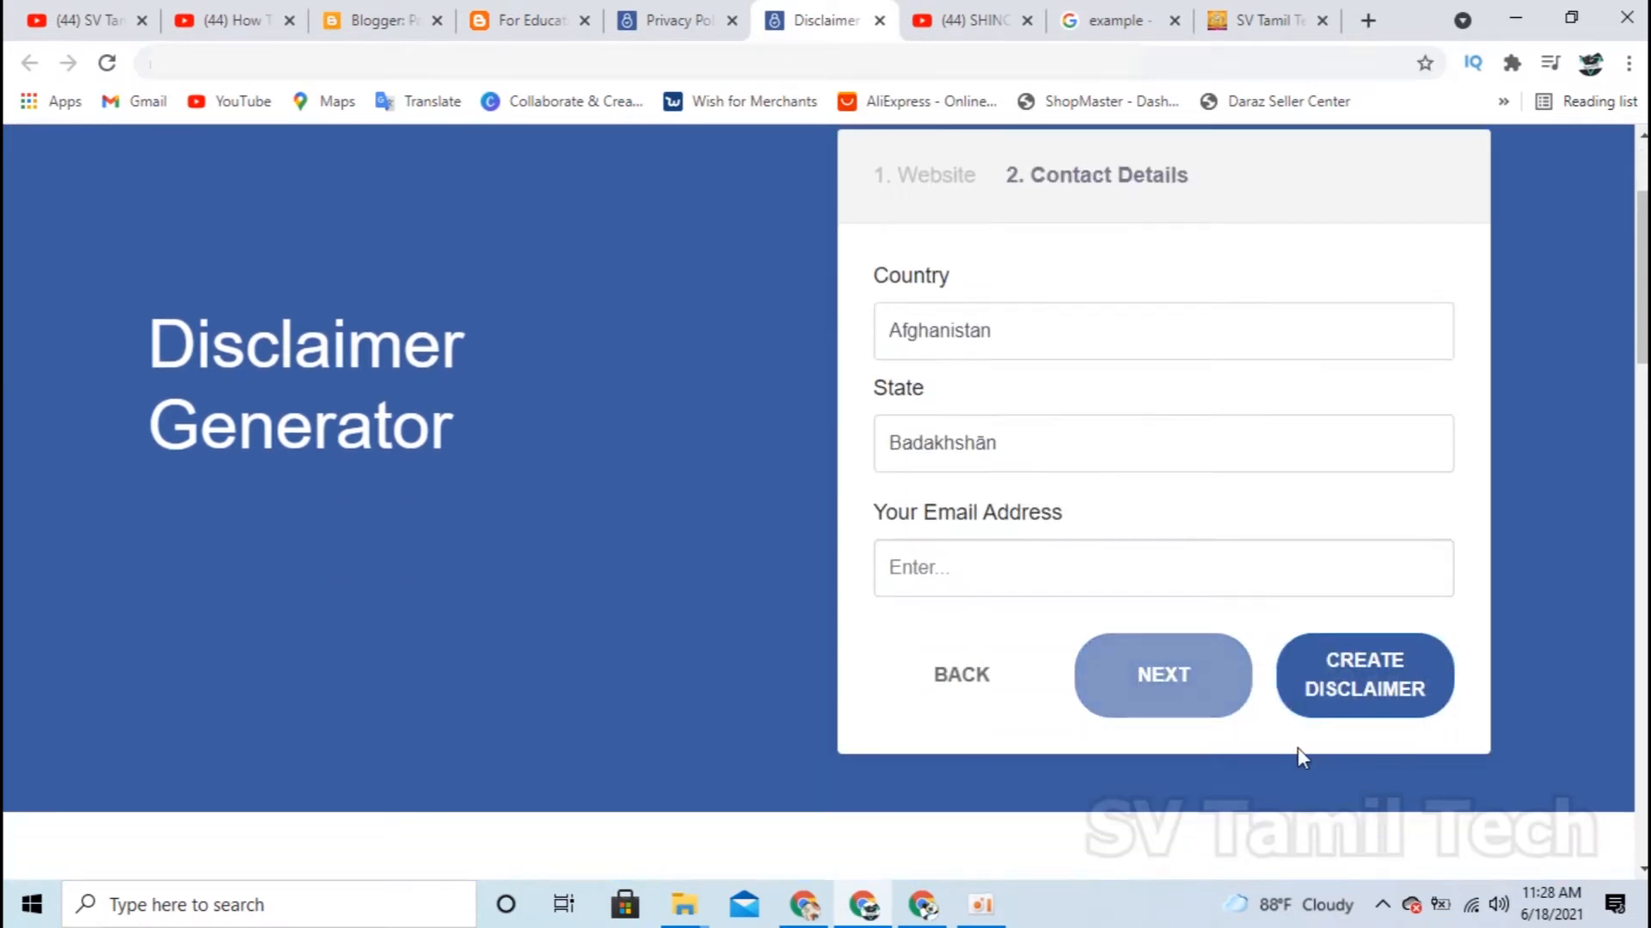
# Set the disclaimer's country to Sri Lanka and its state to Uturu paḷāta
pyautogui.click(1038, 331)
pyautogui.press('s')
pyautogui.scroll(-12, 937, 593)
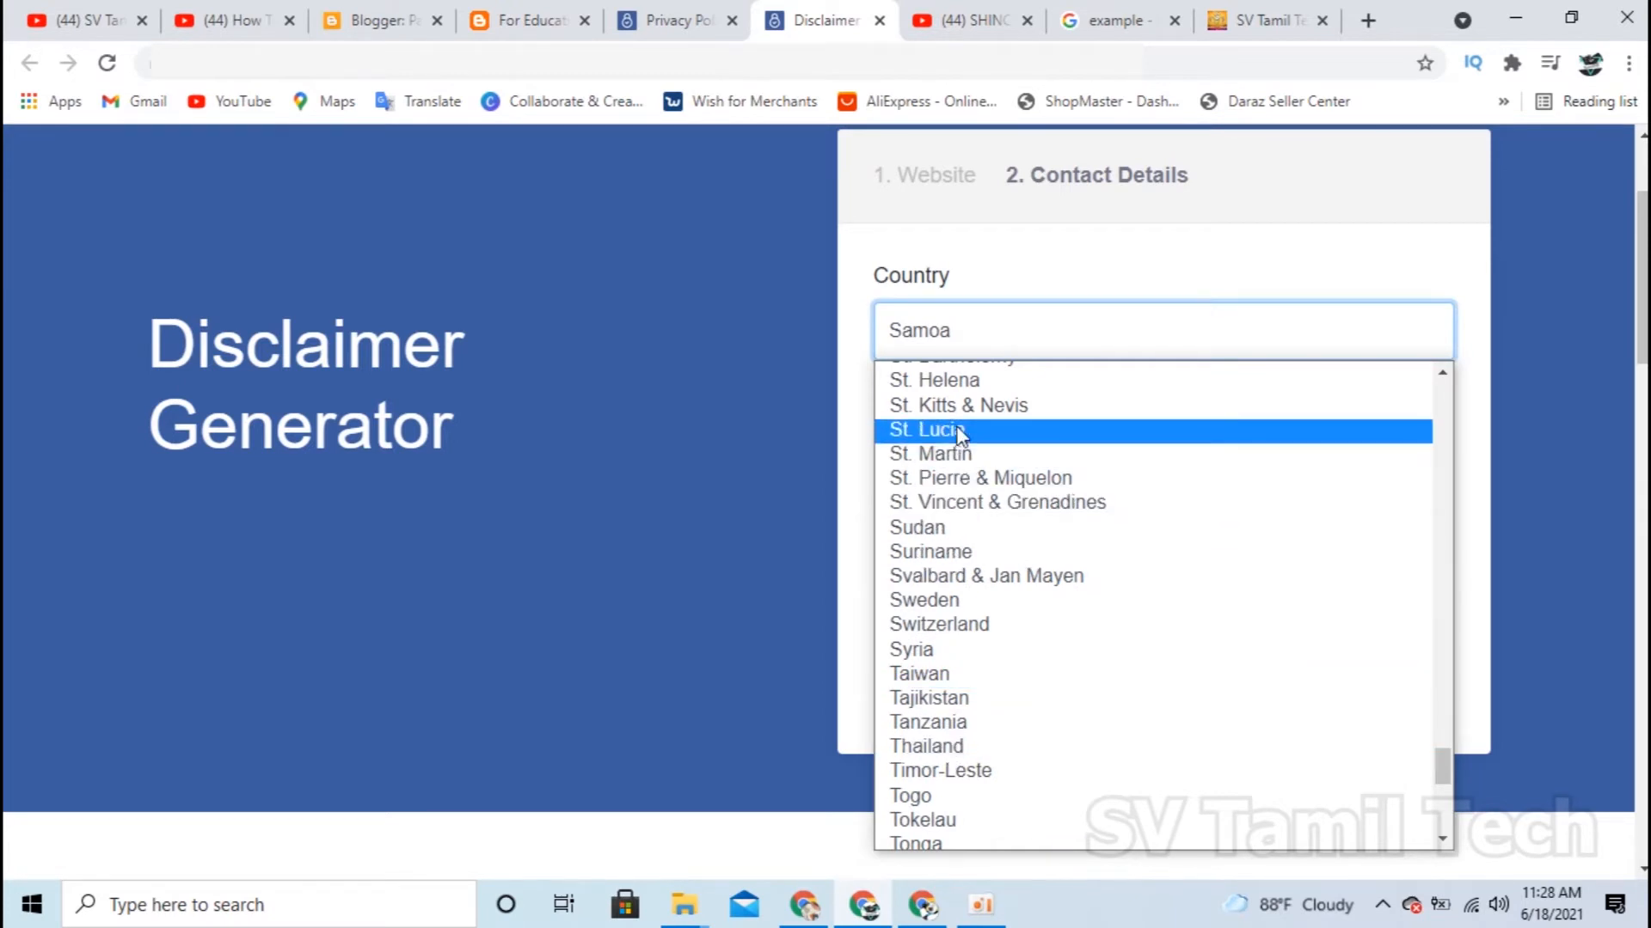
pyautogui.scroll(3, 954, 468)
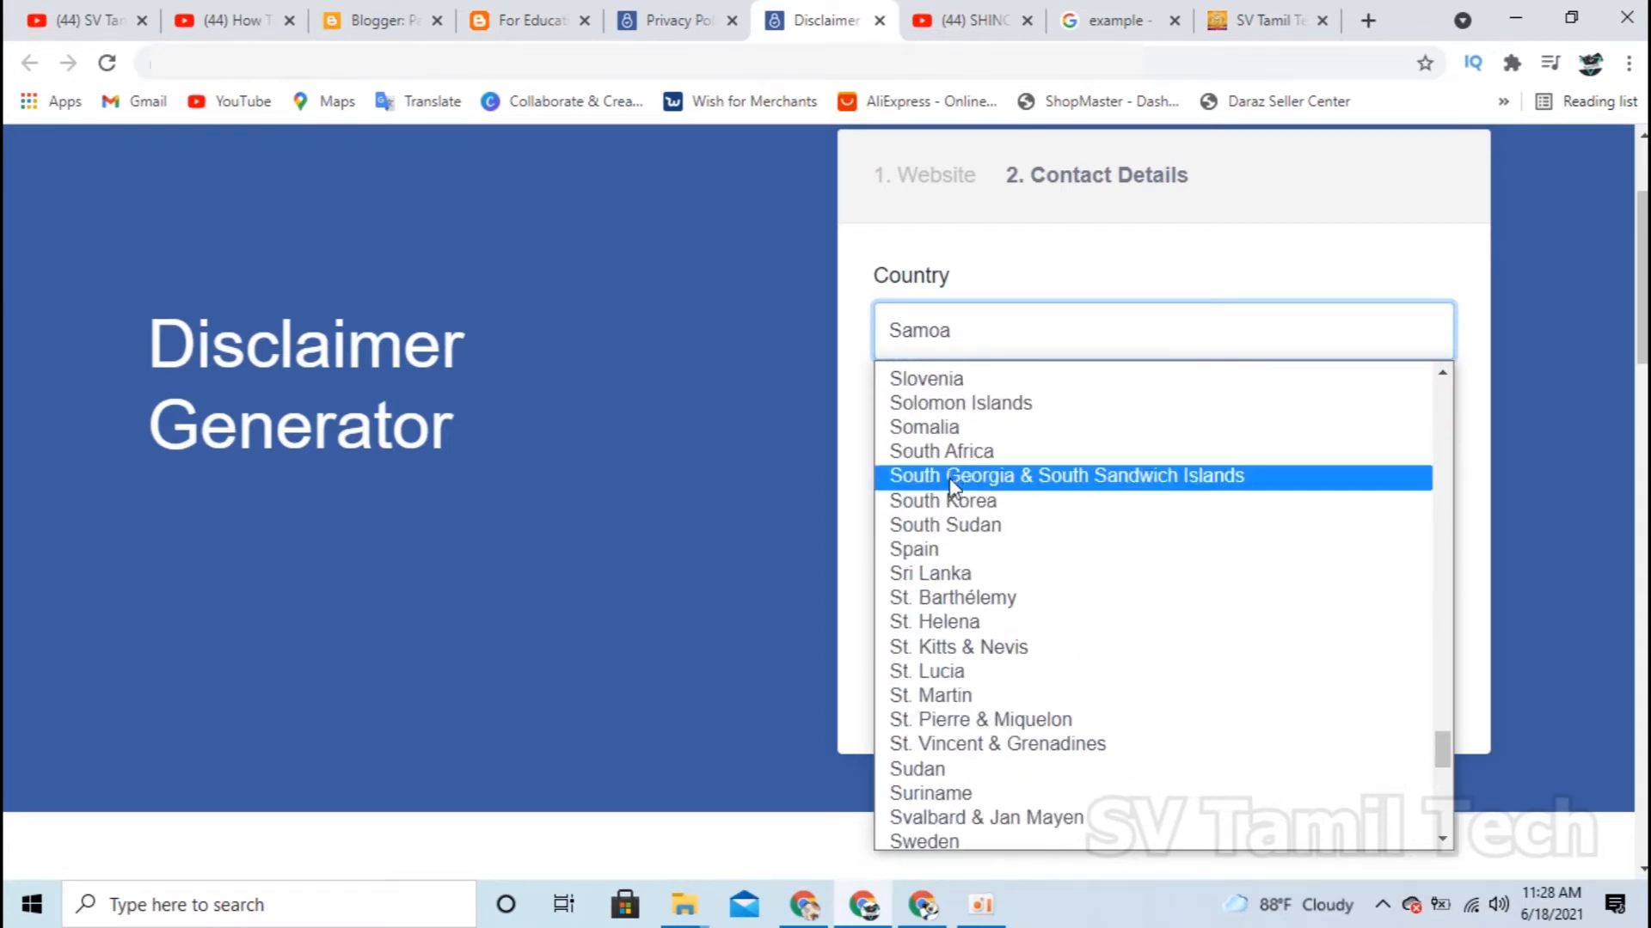
pyautogui.click(966, 574)
pyautogui.click(993, 440)
pyautogui.click(947, 605)
# Fill in the contact email address and create the disclaimer
pyautogui.click(968, 569)
pyautogui.click(977, 632)
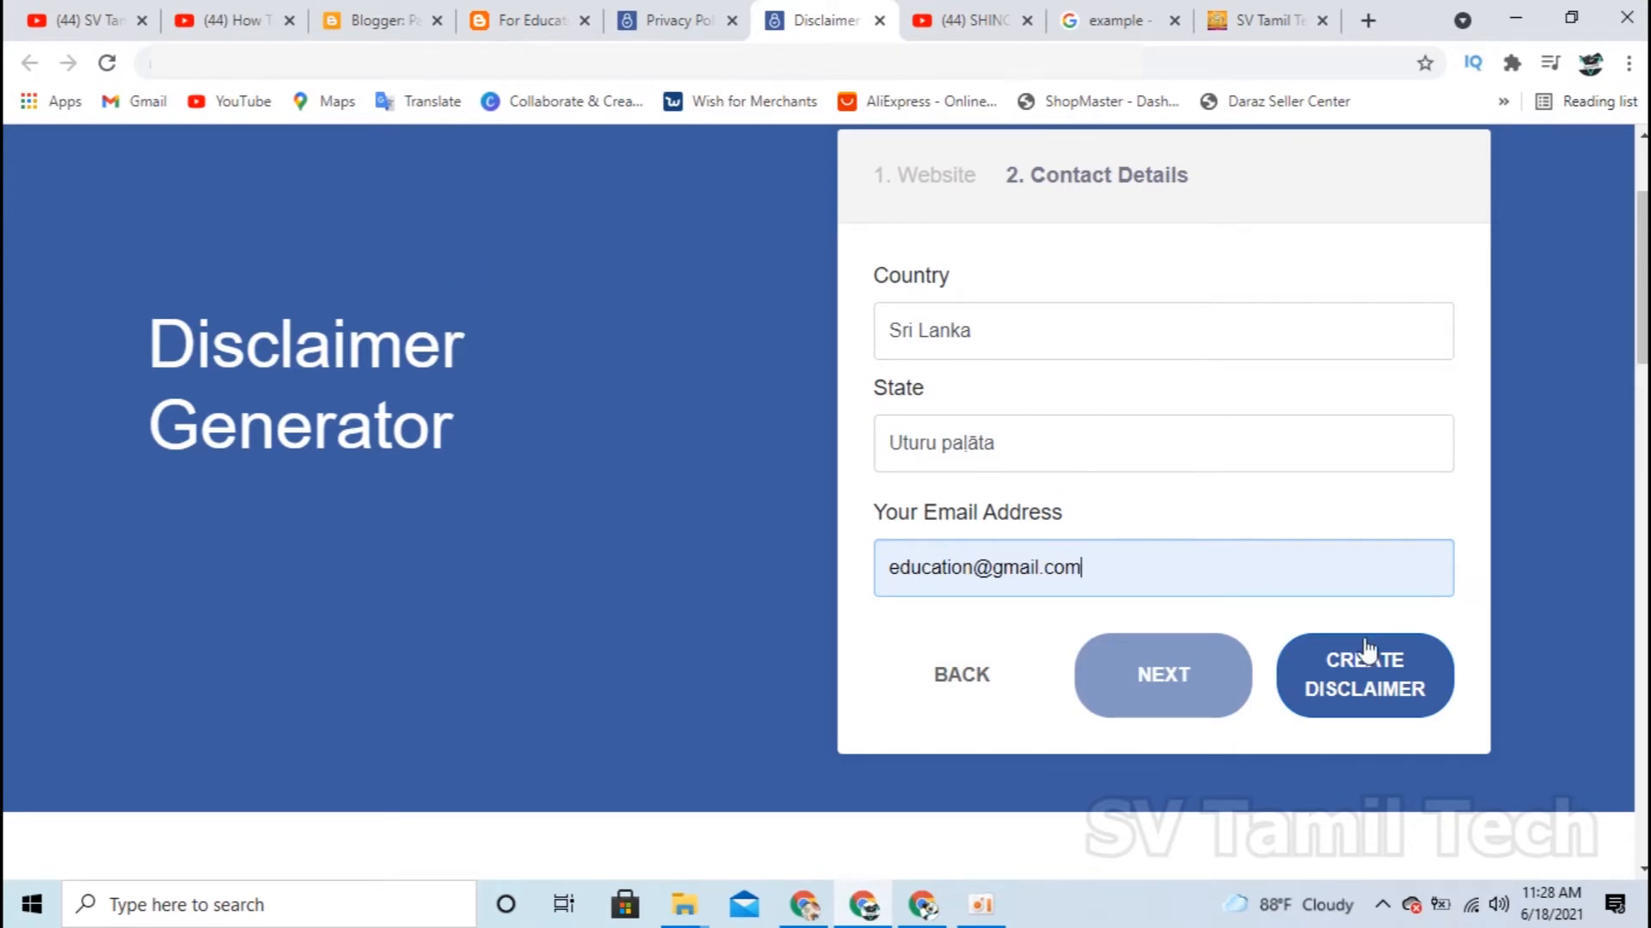
pyautogui.click(1369, 692)
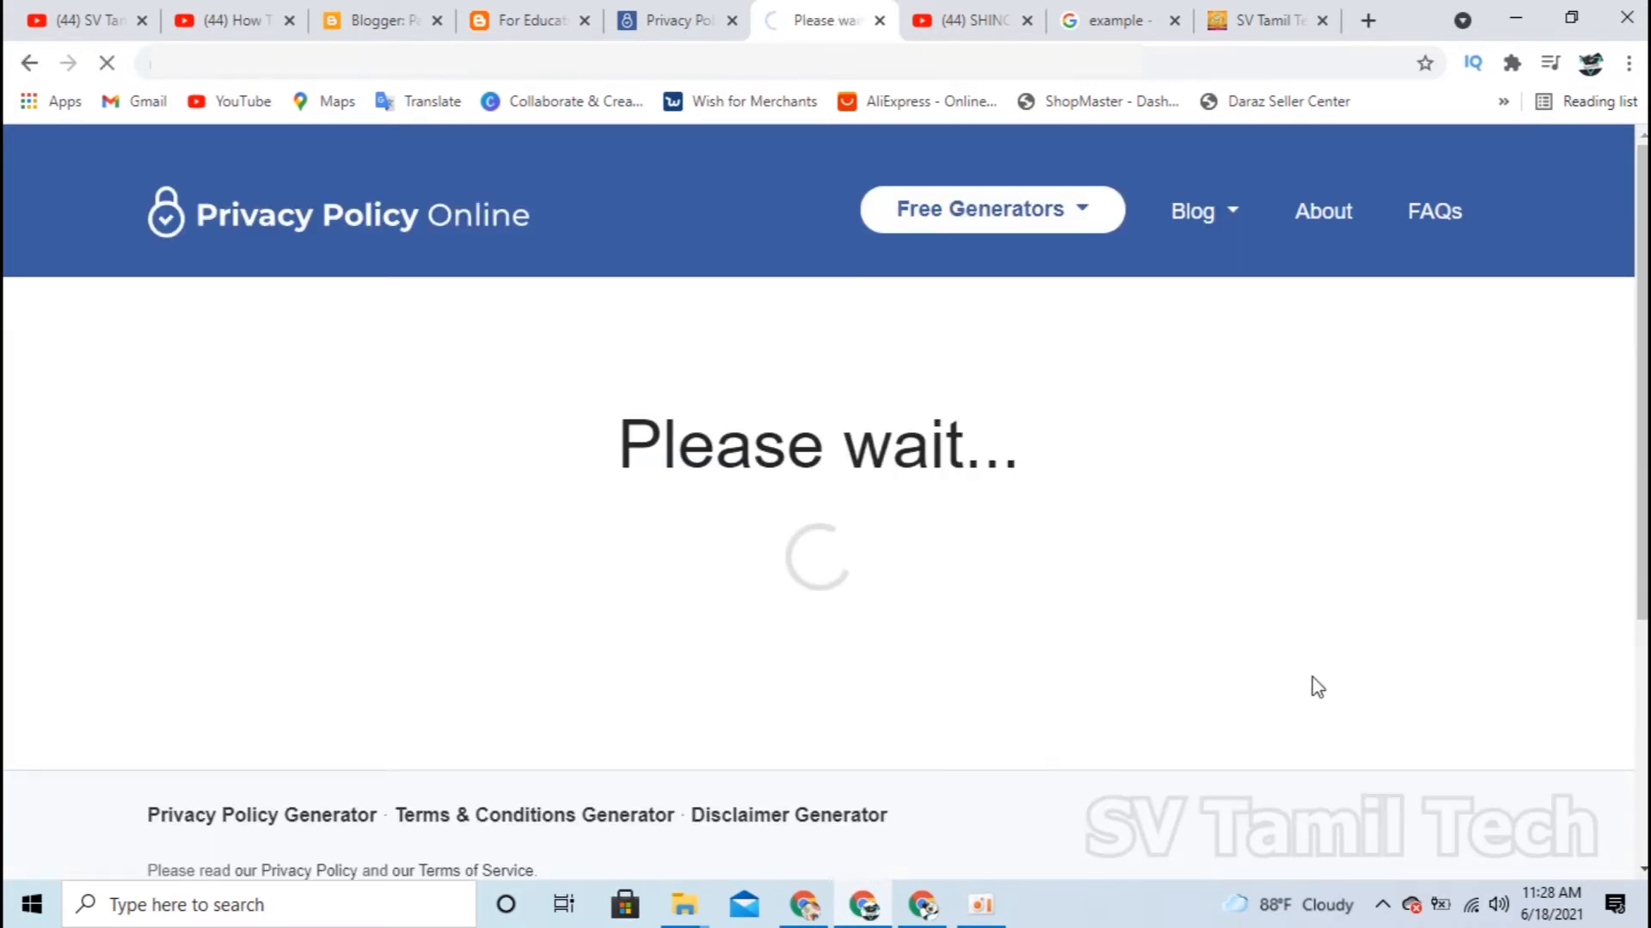
# Examine the generated disclaimer's preview, checking the site name and the website URL in its text
pyautogui.scroll(-3, 1541, 699)
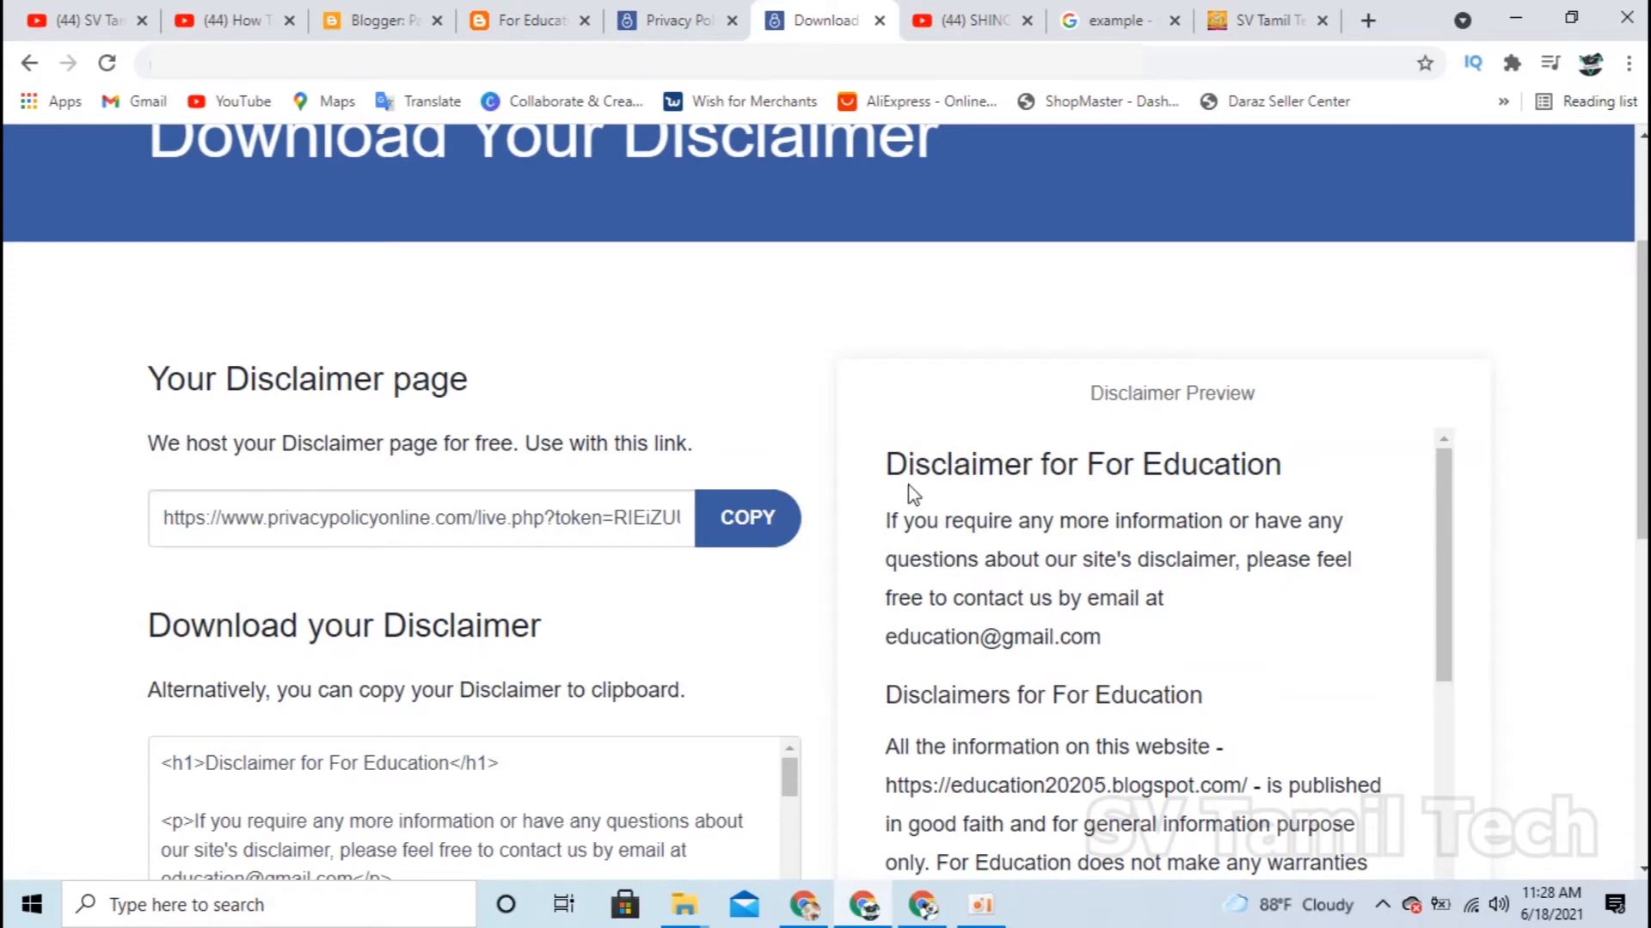
pyautogui.moveTo(891, 465); pyautogui.dragTo(1222, 365)
pyautogui.click(1270, 551)
pyautogui.scroll(3, 1260, 571)
pyautogui.scroll(5, 1263, 581)
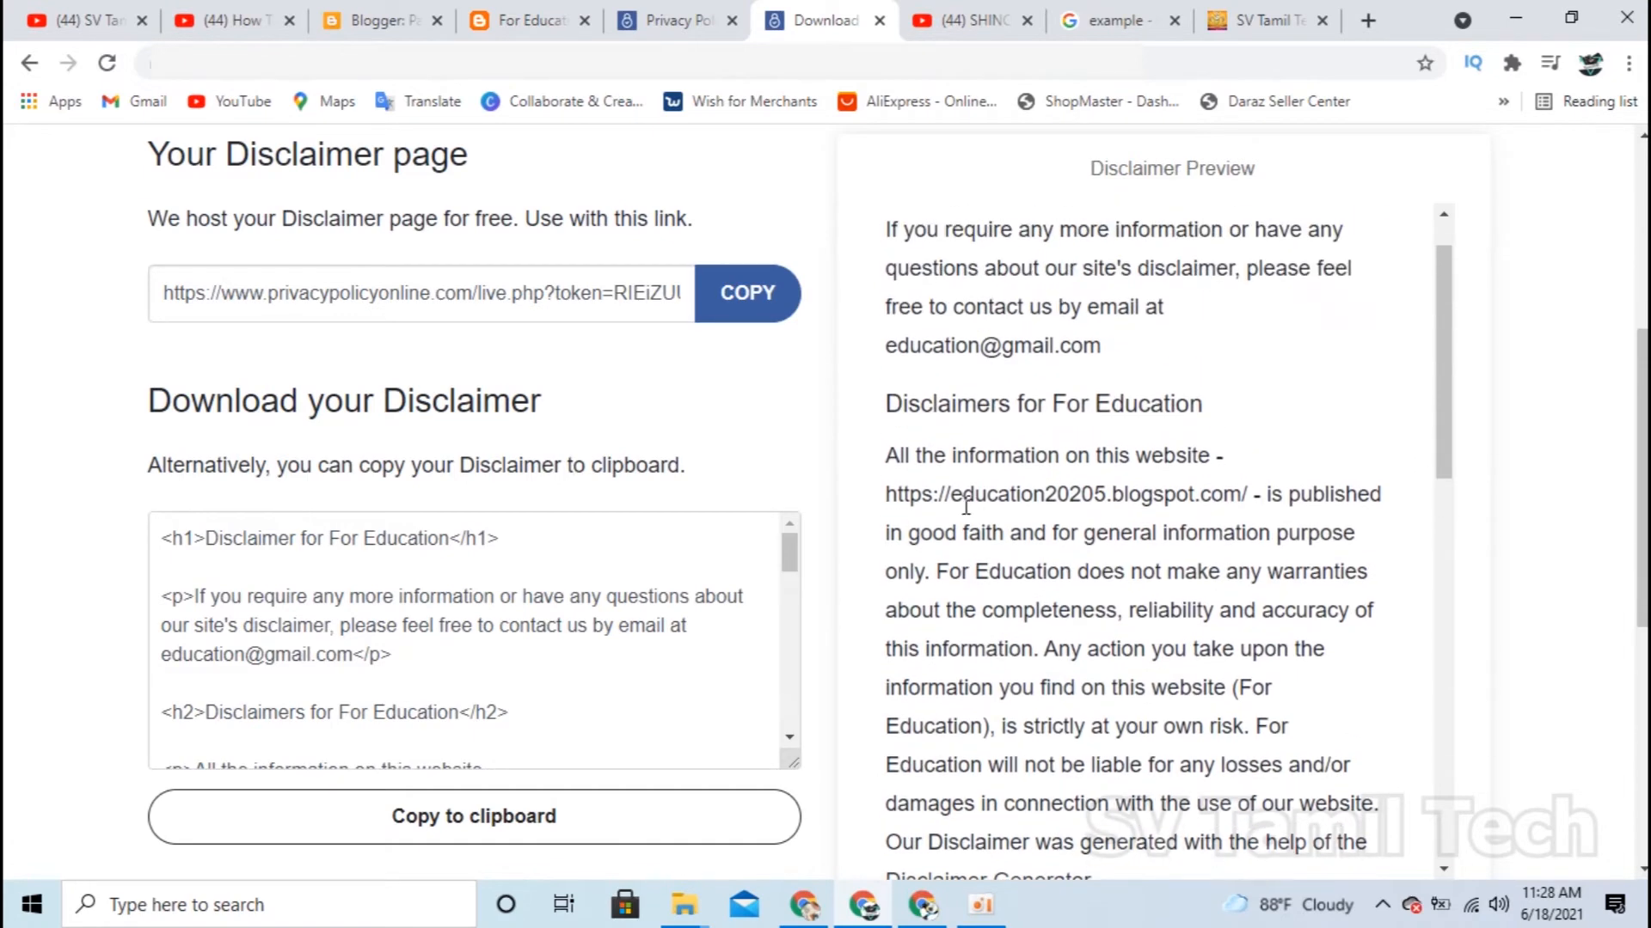
pyautogui.moveTo(917, 487); pyautogui.dragTo(1300, 497)
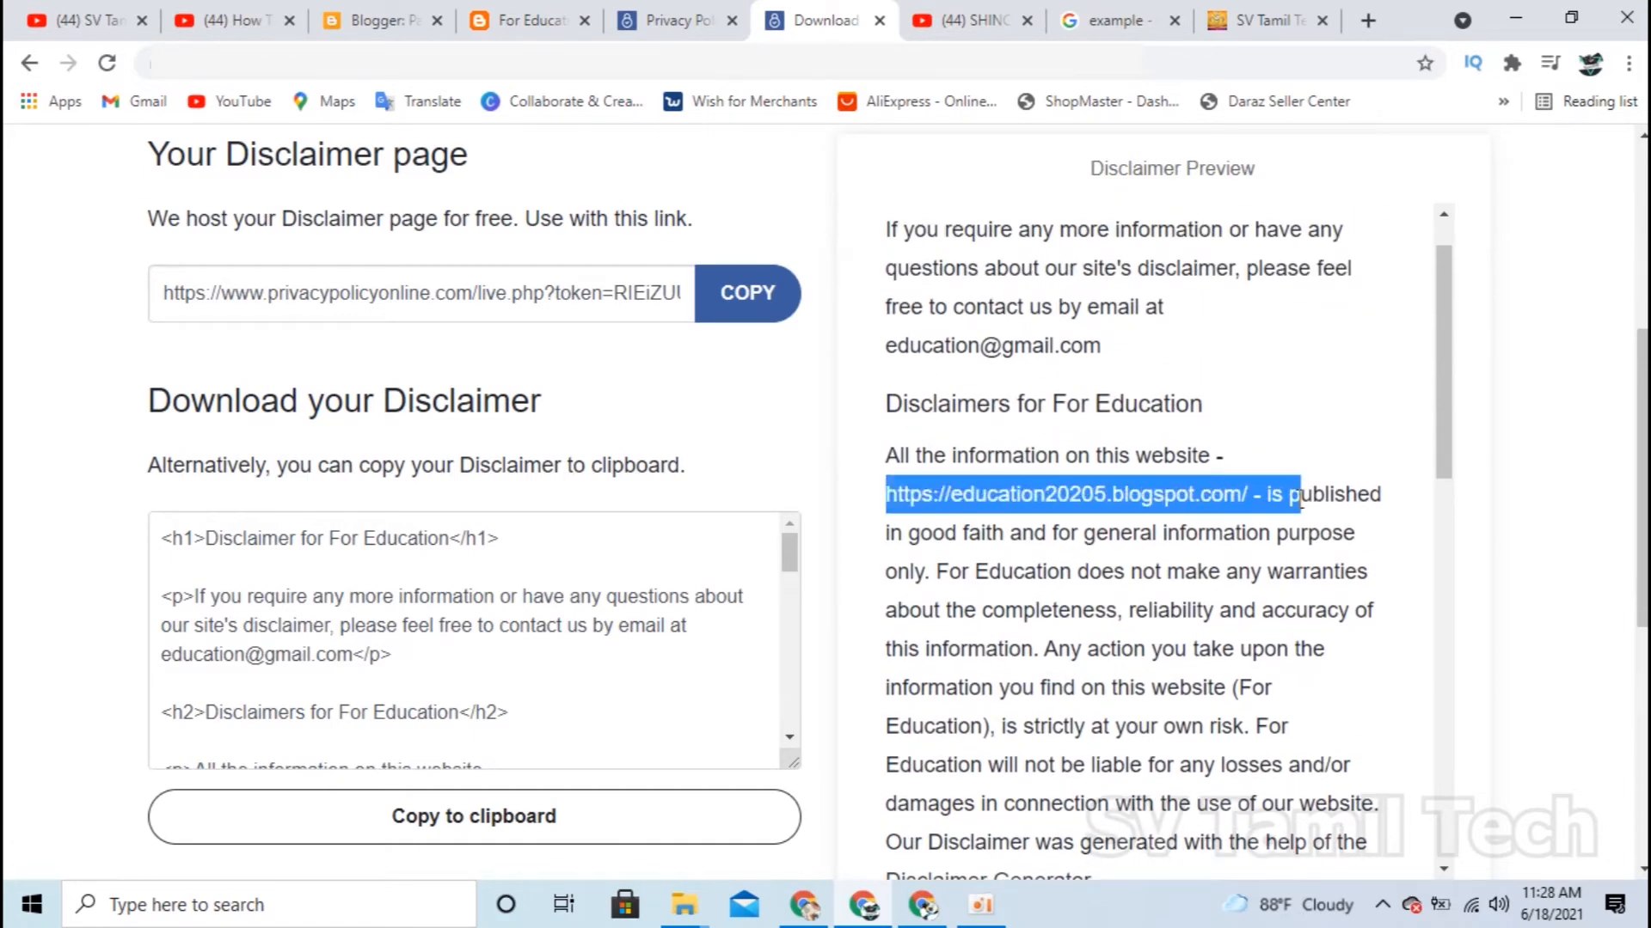
pyautogui.scroll(1, 971, 395)
pyautogui.click(970, 394)
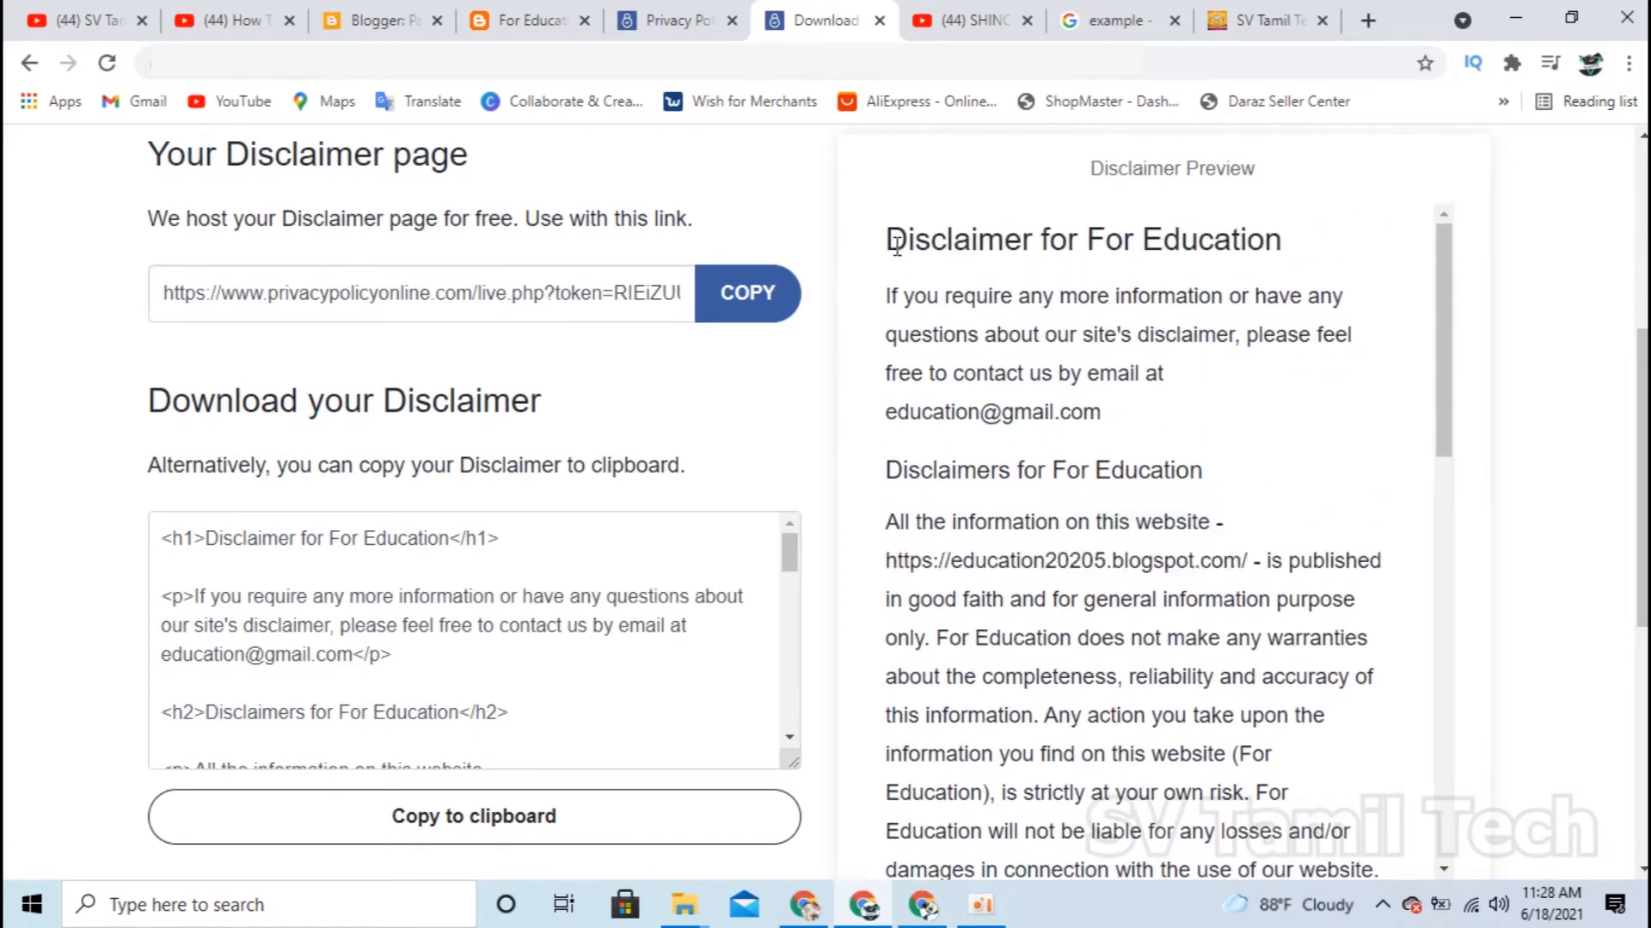
# Copy the full text of the generated disclaimer from its preview
pyautogui.moveTo(894, 241); pyautogui.dragTo(1124, 247)
pyautogui.scroll(7, 1149, 317)
pyautogui.rightClick(1127, 335)
pyautogui.click(1125, 352)
# Return to Blogger, create a new page, and paste the disclaimer text into its body
pyautogui.click(356, 19)
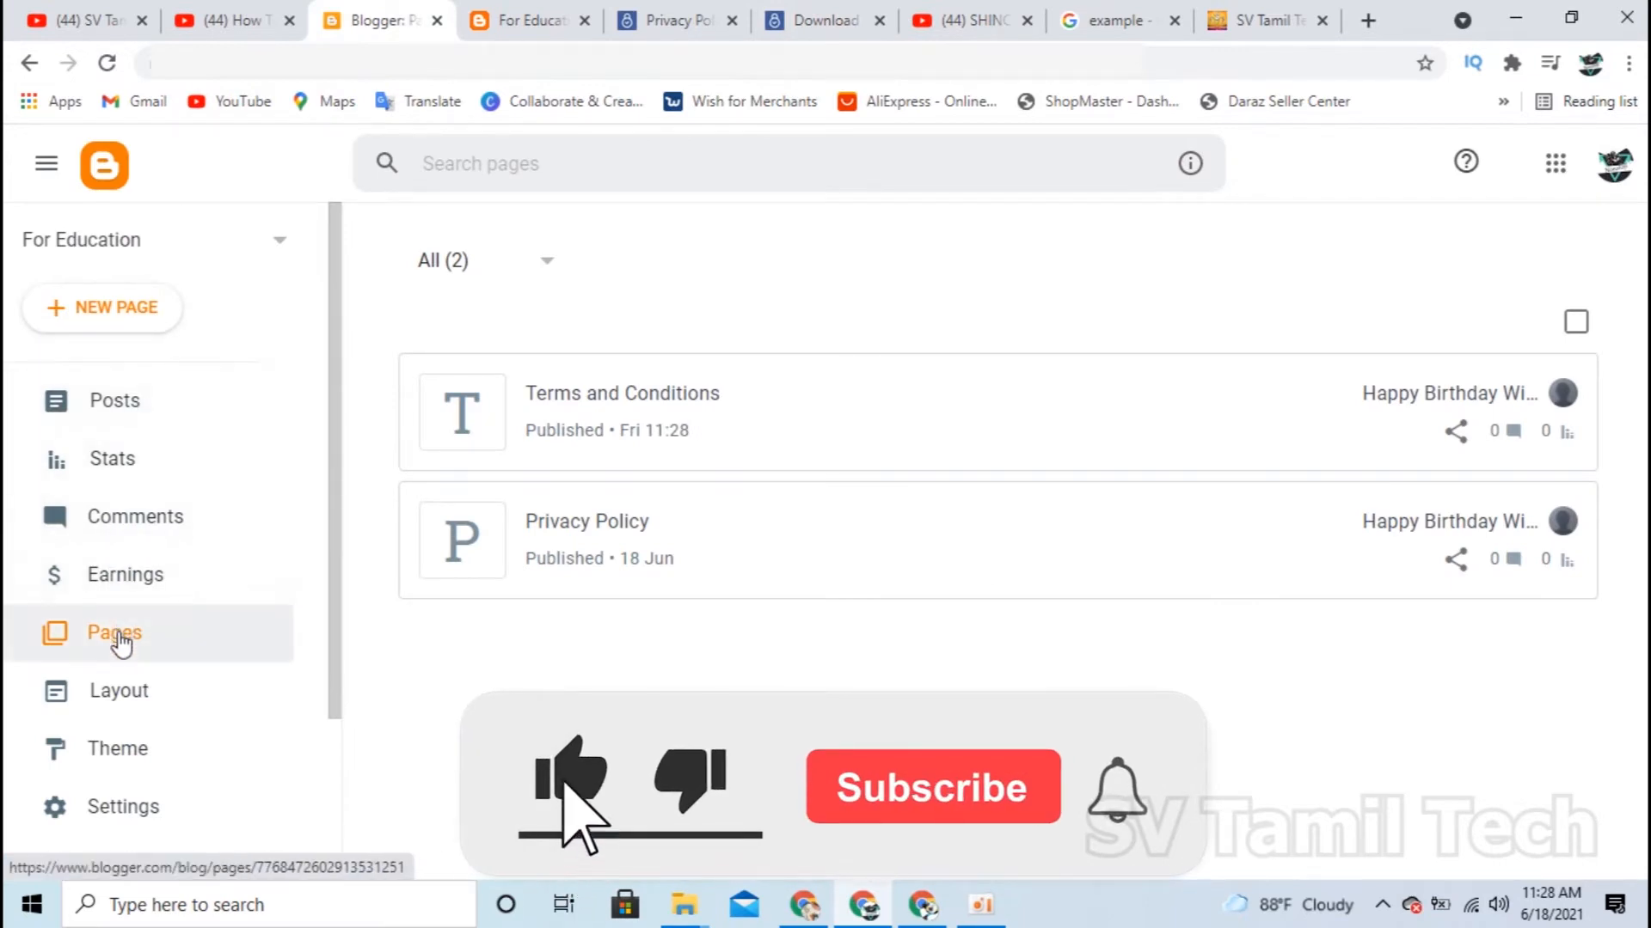
pyautogui.click(144, 311)
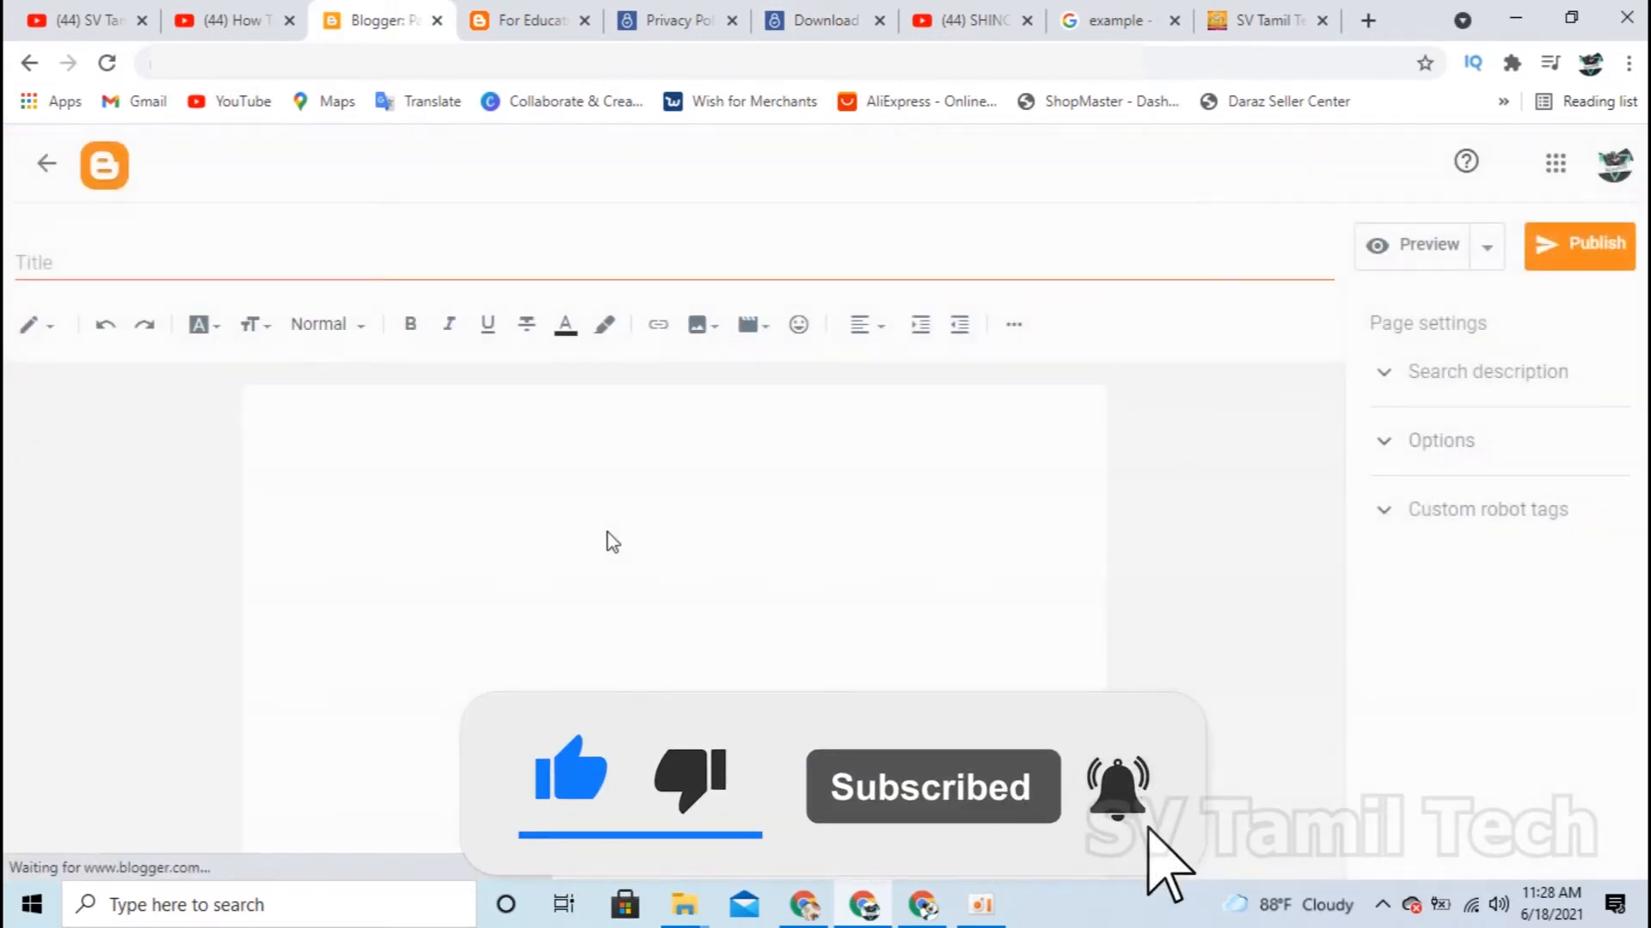
pyautogui.click(597, 490)
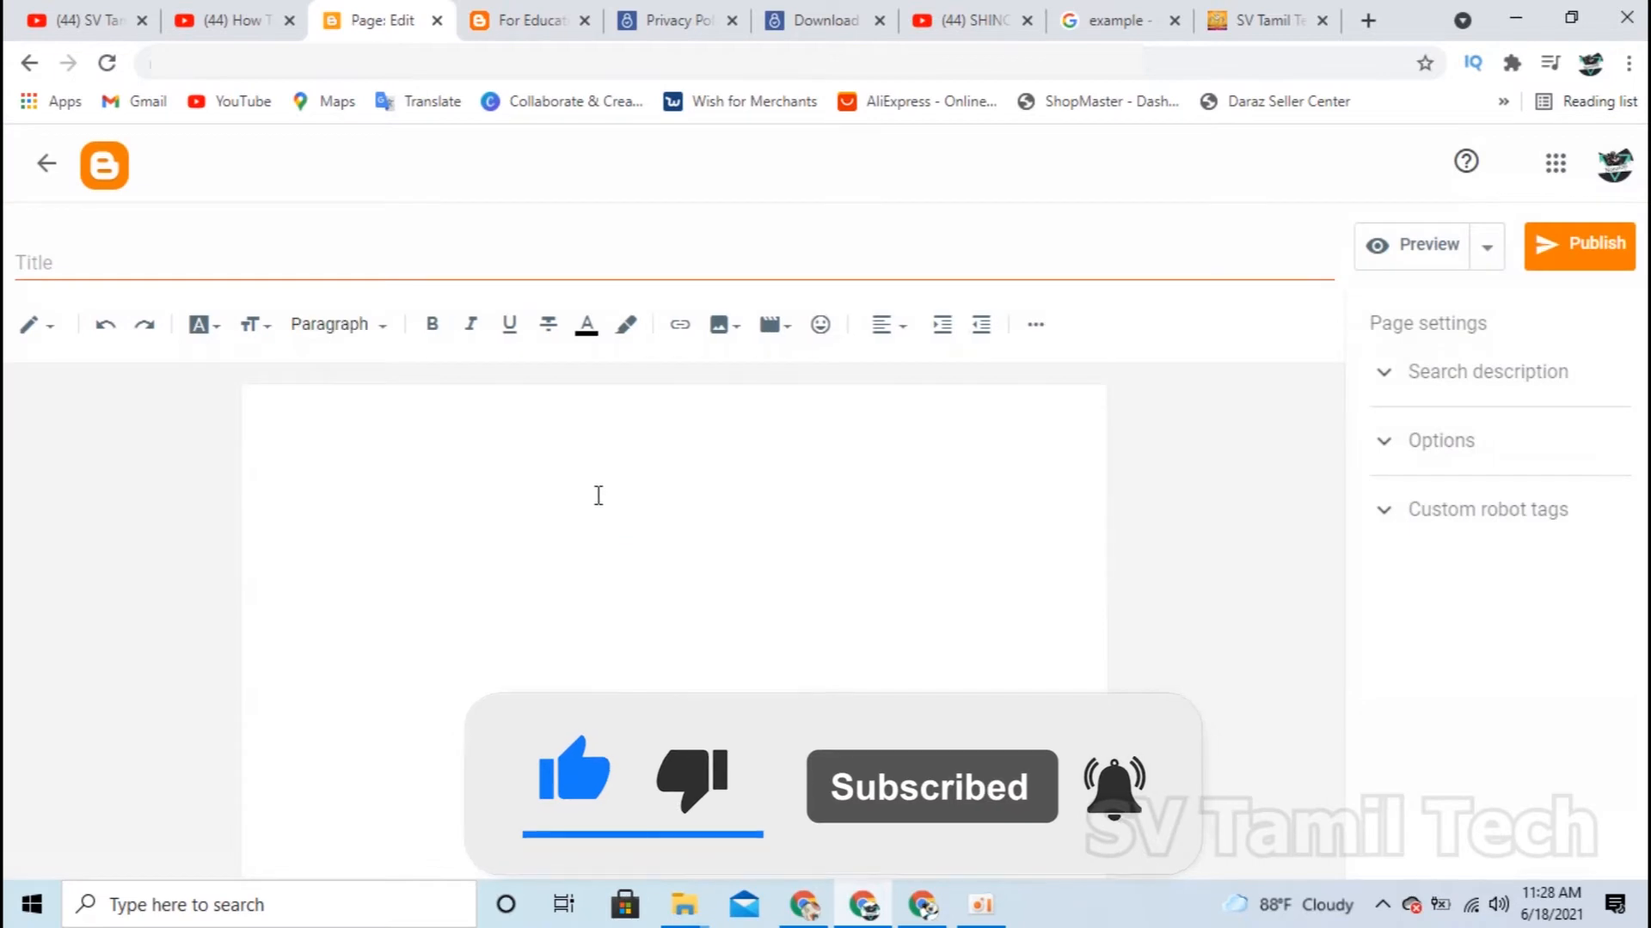
pyautogui.hotkey('ctrl', 'v')
pyautogui.scroll(5, 567, 516)
# Copy the word Disclaimer from the body's heading and use it as the page title
pyautogui.moveTo(639, 474); pyautogui.dragTo(187, 480)
pyautogui.click(384, 461)
pyautogui.moveTo(407, 464); pyautogui.dragTo(222, 473)
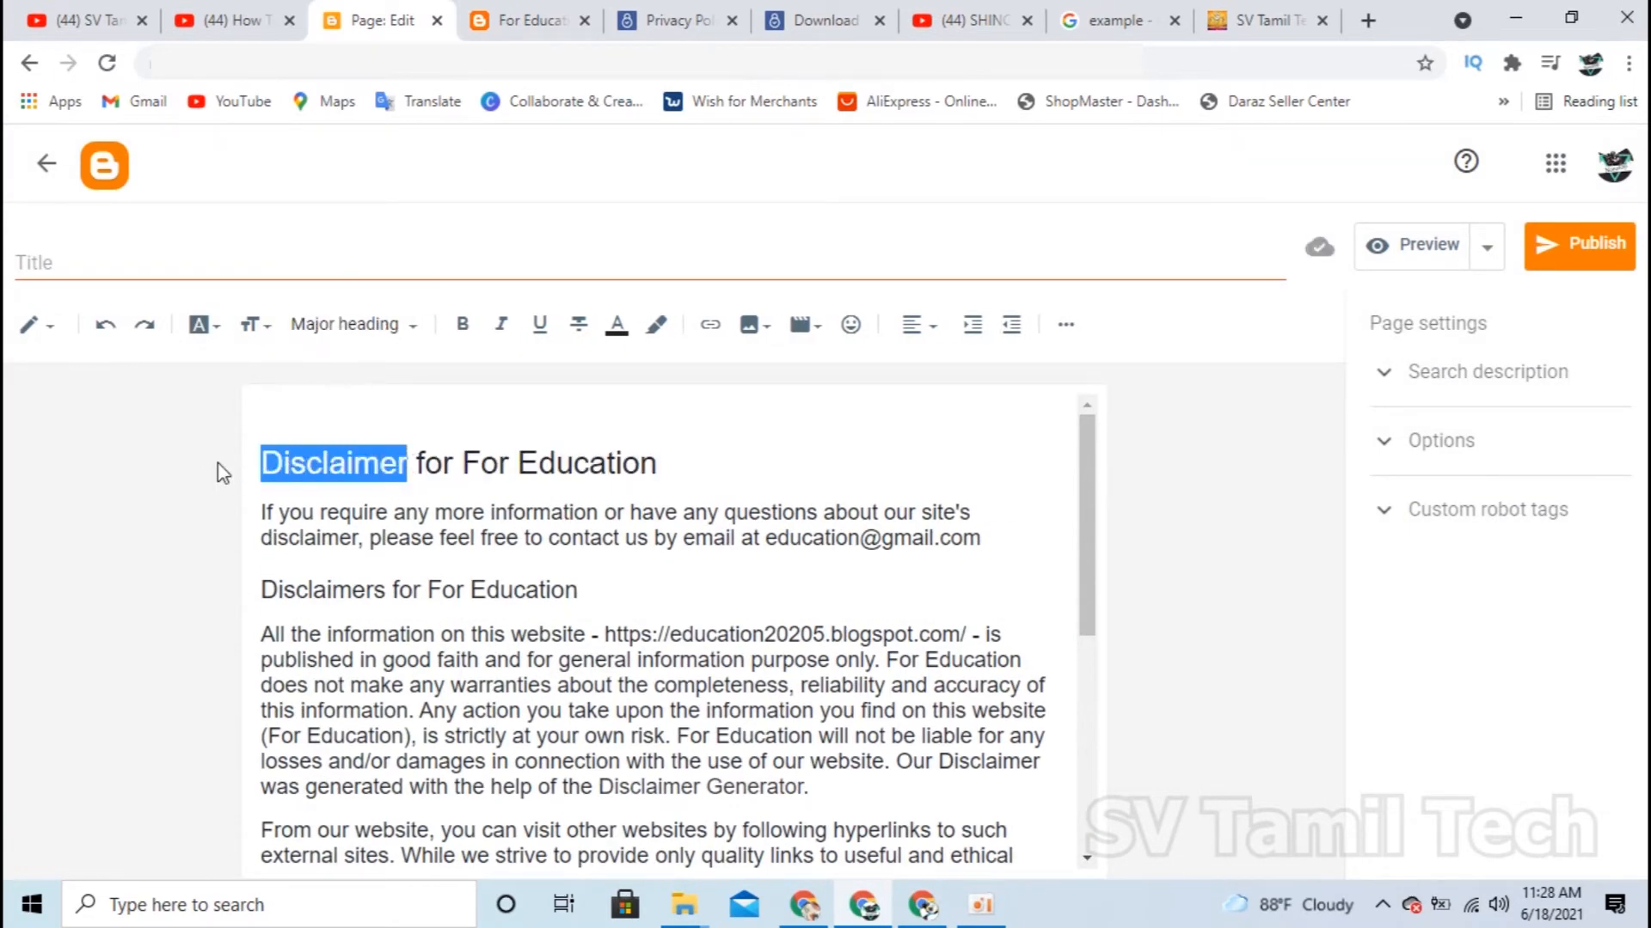
pyautogui.click(286, 263)
pyautogui.hotkey('ctrl', 'v')
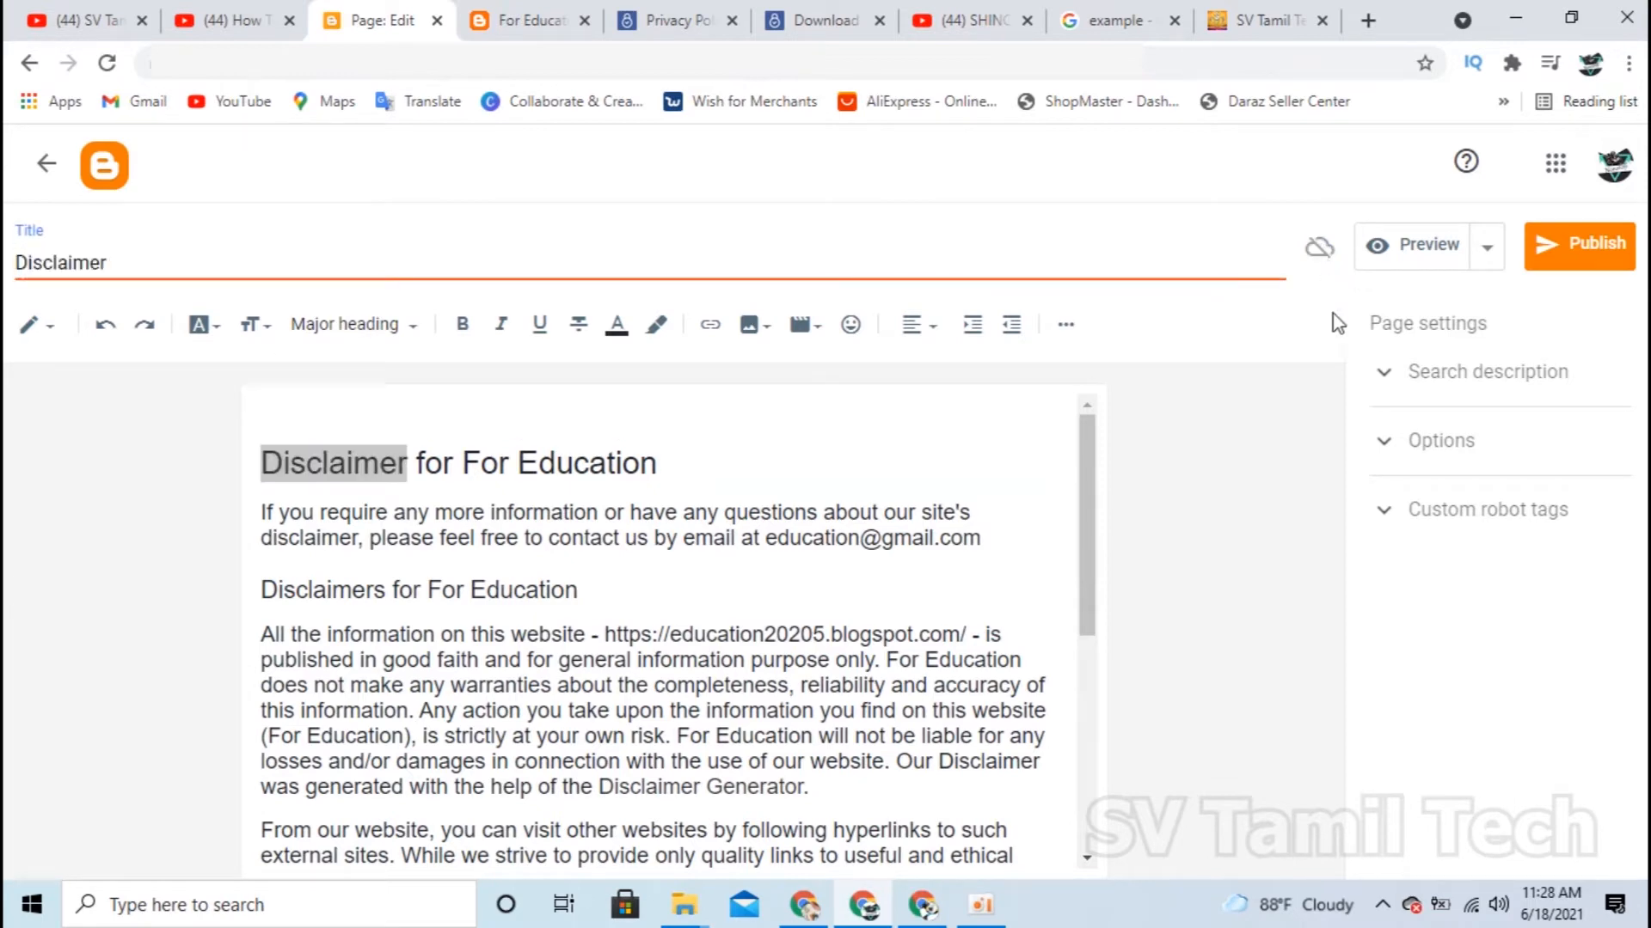
# Publish the Disclaimer page to the blog
pyautogui.click(1384, 447)
pyautogui.click(1395, 447)
pyautogui.click(1575, 256)
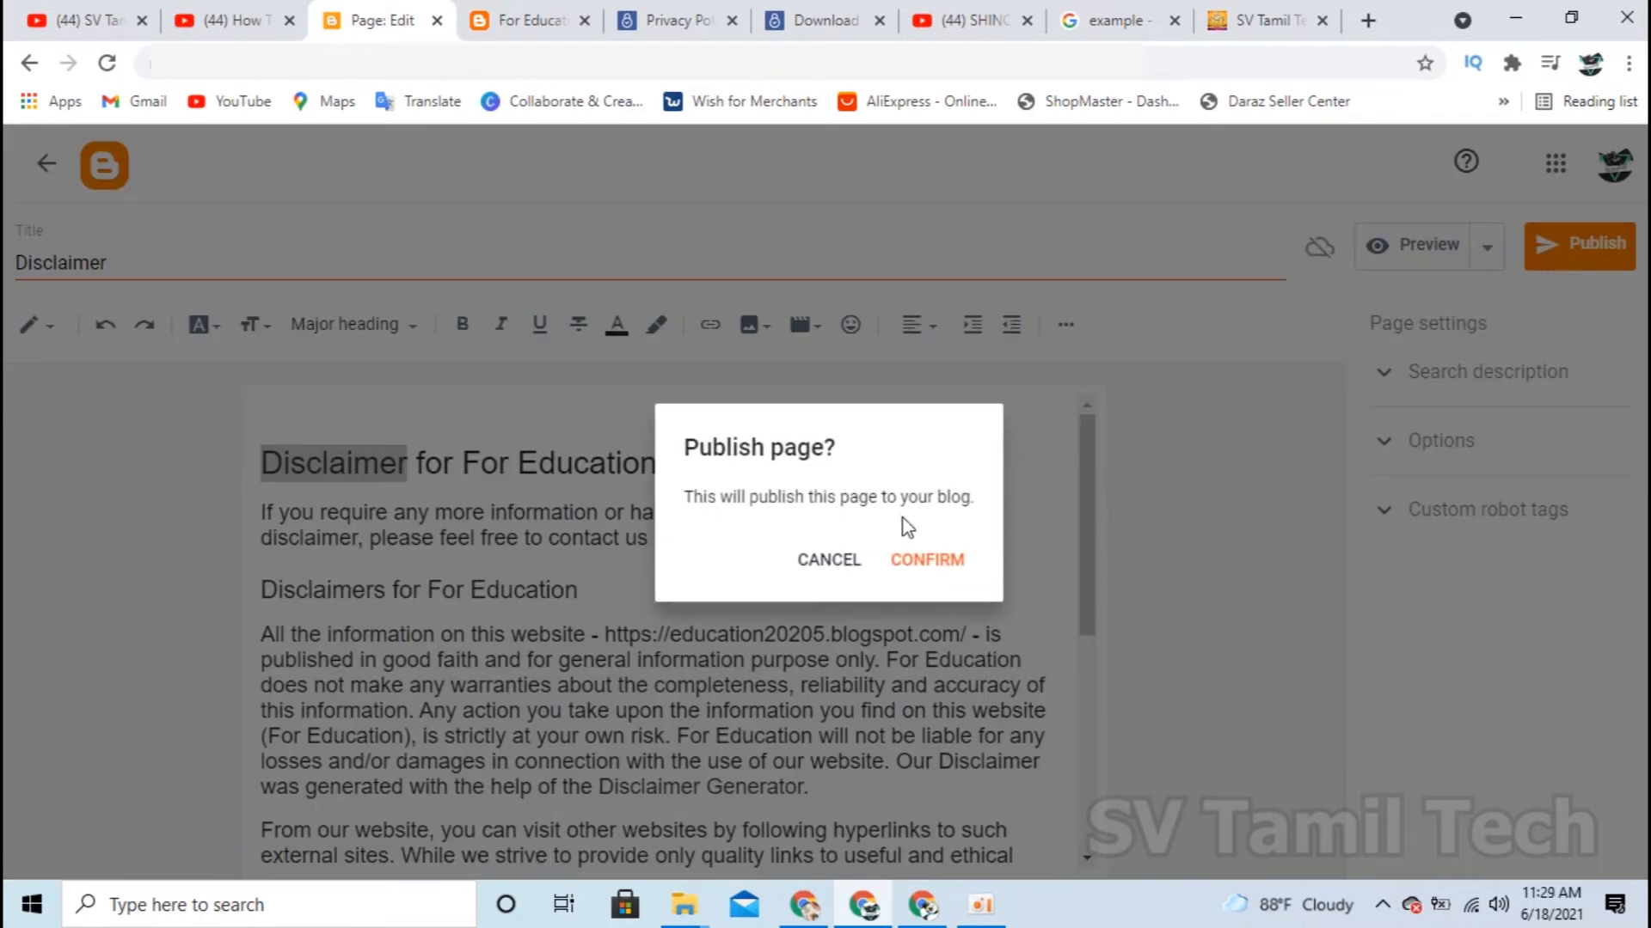
pyautogui.click(927, 559)
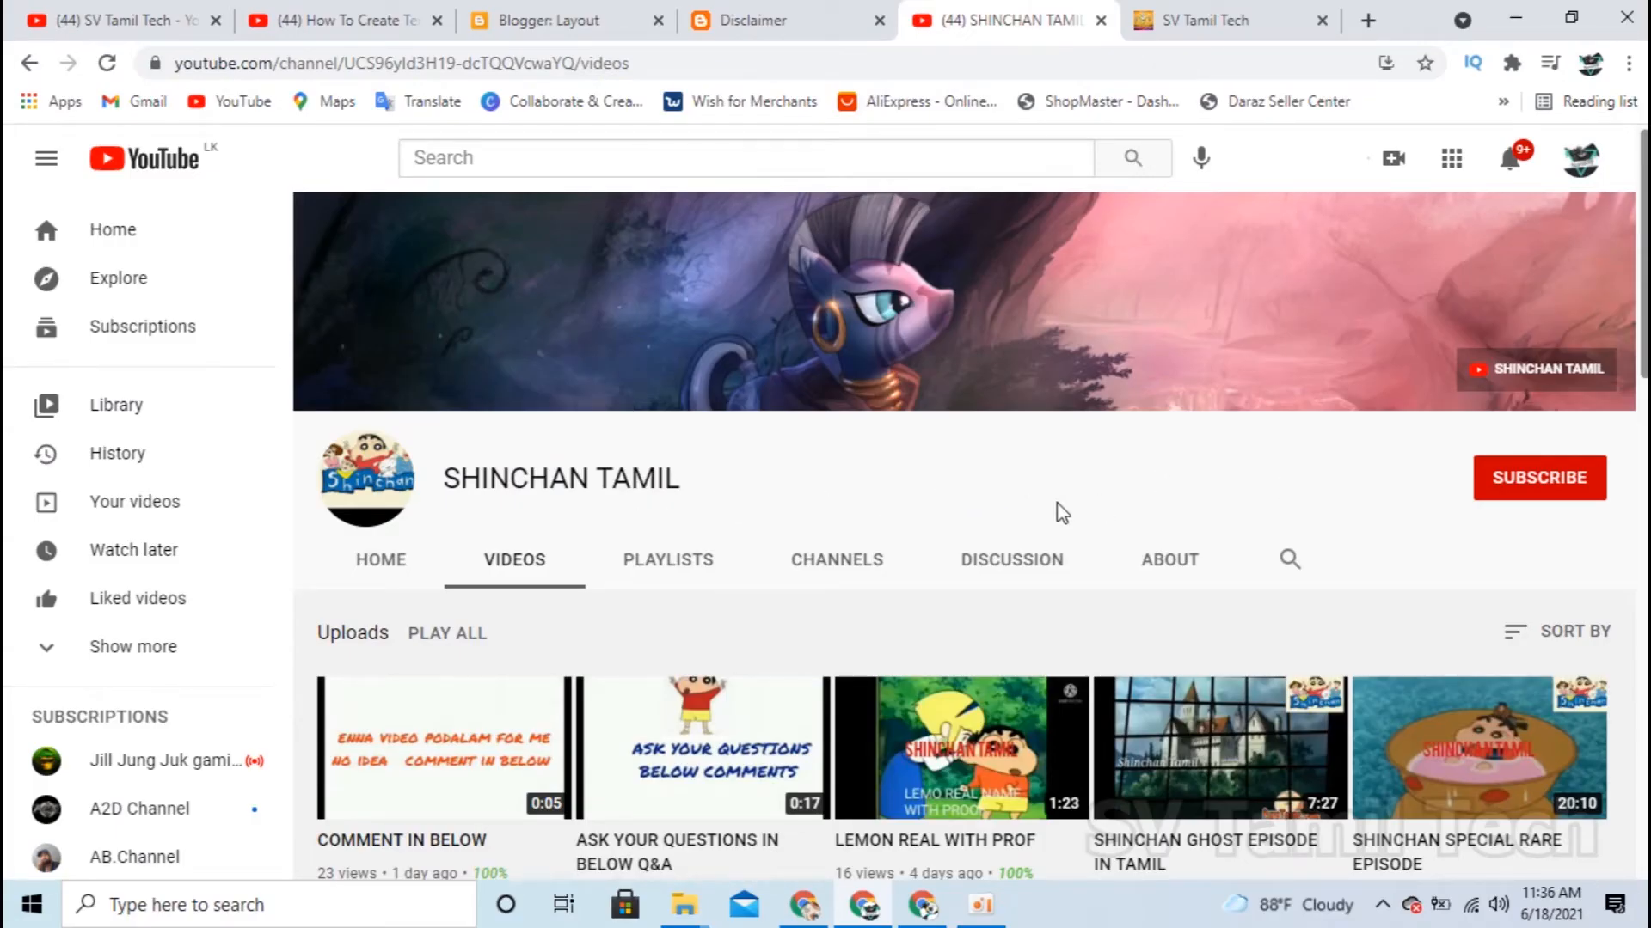
# Look through the uploaded videos on the SHINCHAN TAMIL YouTube channel
pyautogui.scroll(-8, 854, 525)
pyautogui.scroll(8, 788, 663)
pyautogui.scroll(-5, 736, 685)
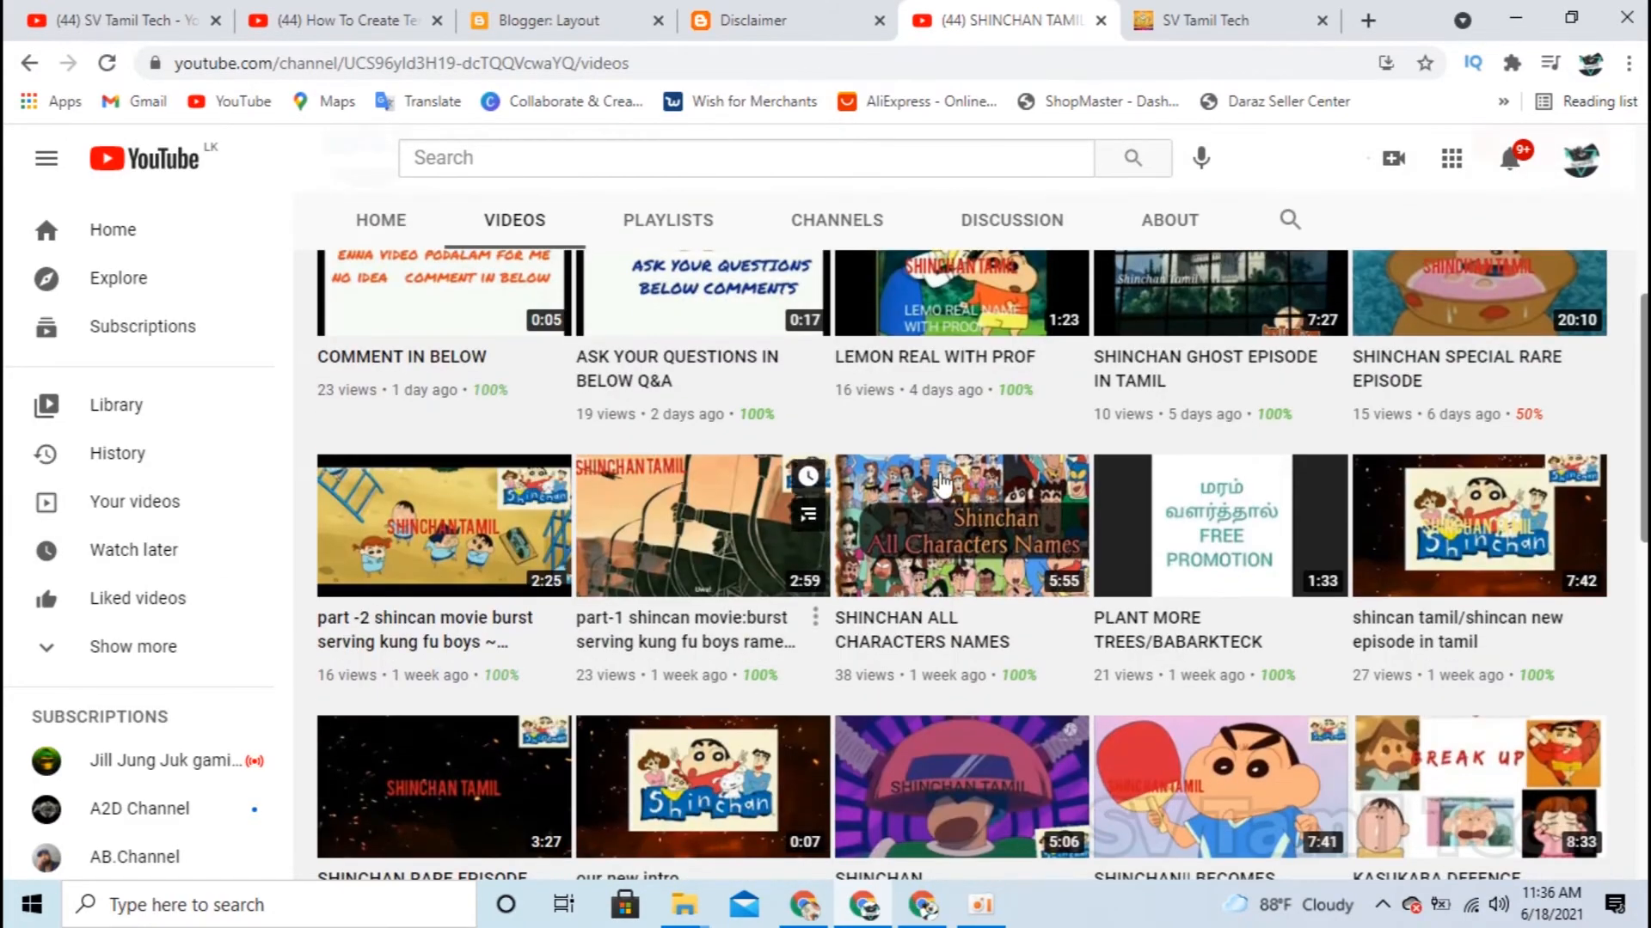
pyautogui.scroll(-12, 646, 632)
pyautogui.scroll(12, 860, 473)
pyautogui.scroll(-9, 690, 537)
pyautogui.scroll(-3, 690, 538)
pyautogui.scroll(15, 683, 535)
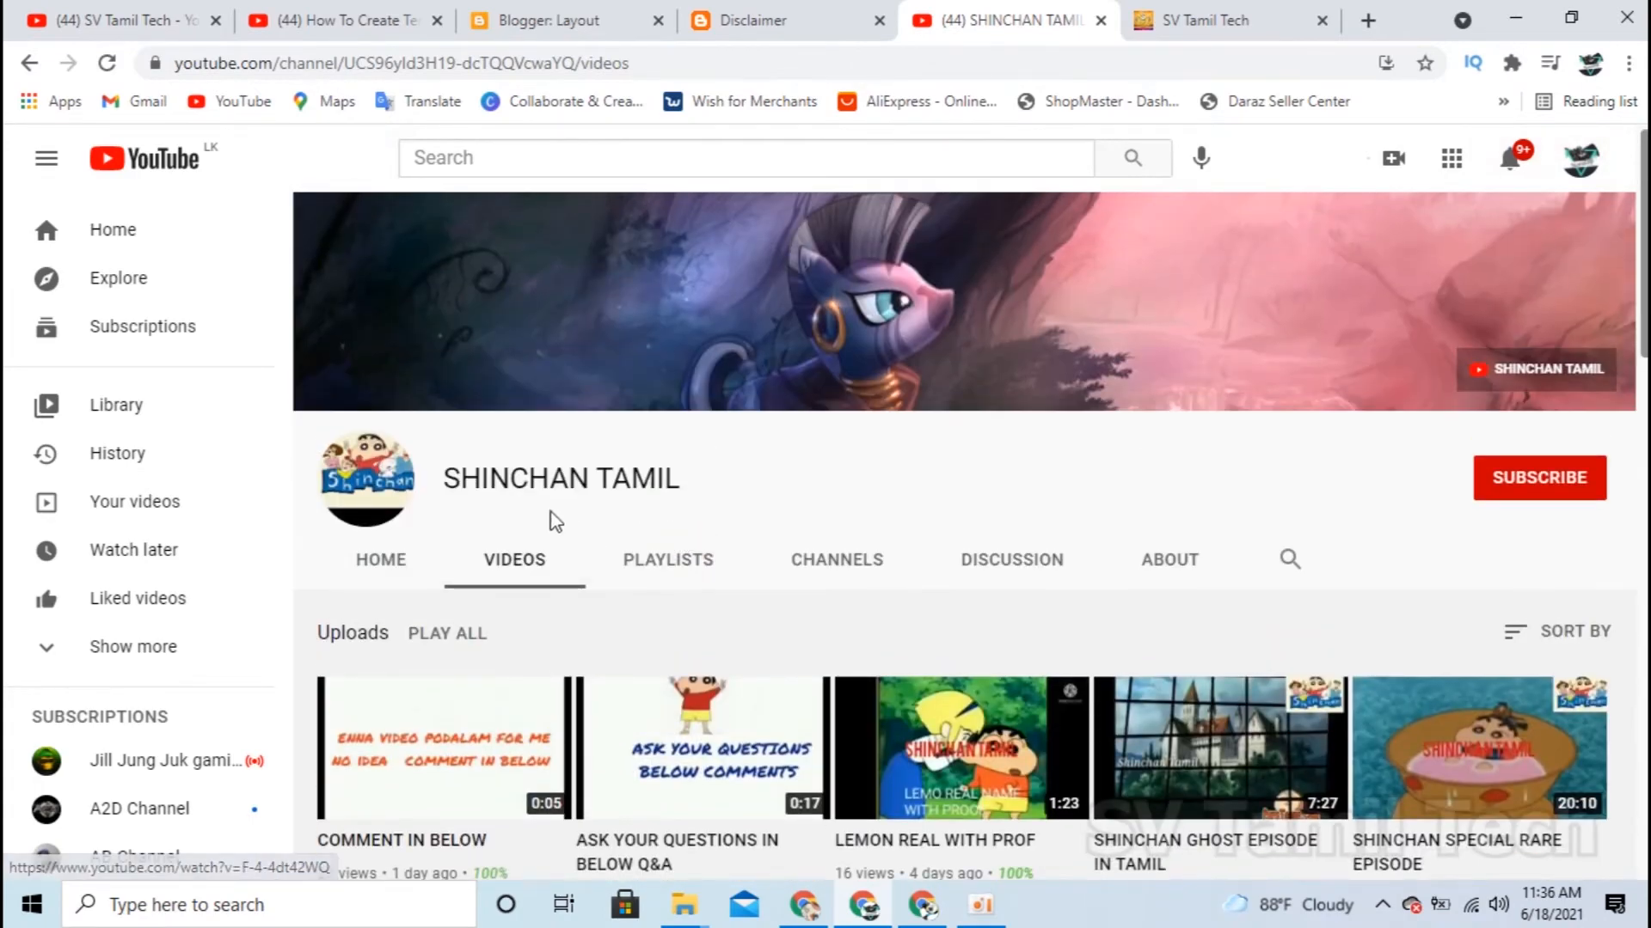
pyautogui.scroll(-2, 759, 533)
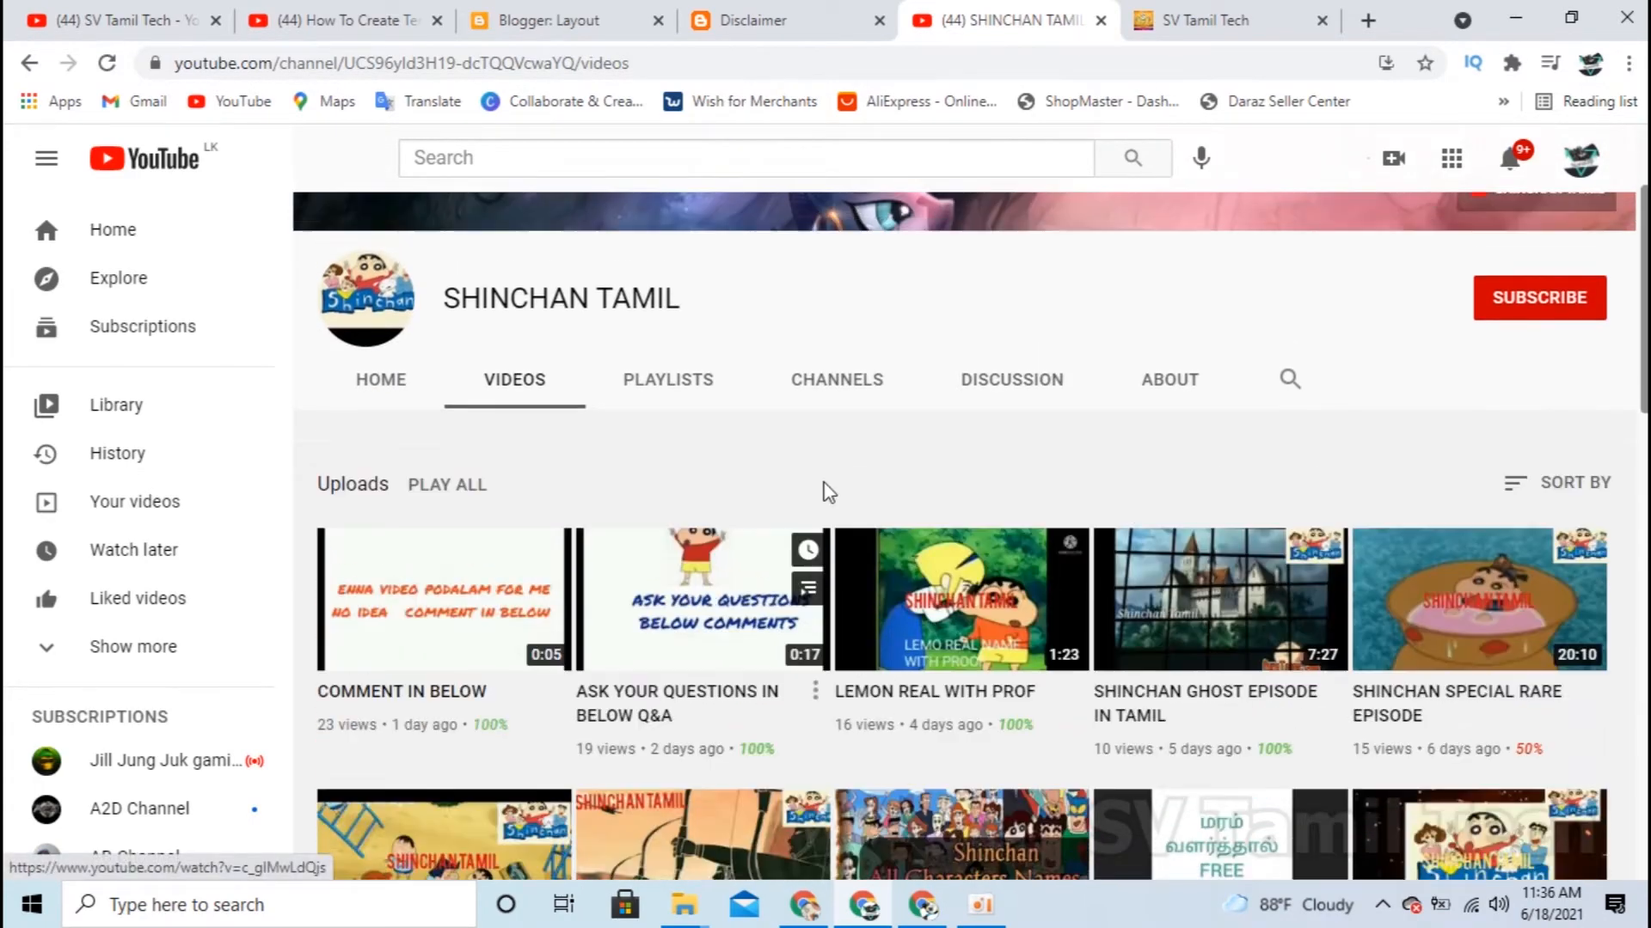
pyautogui.scroll(2, 822, 493)
# Subscribe to the SHINCHAN TAMIL channel and set its notifications to All
pyautogui.click(1509, 481)
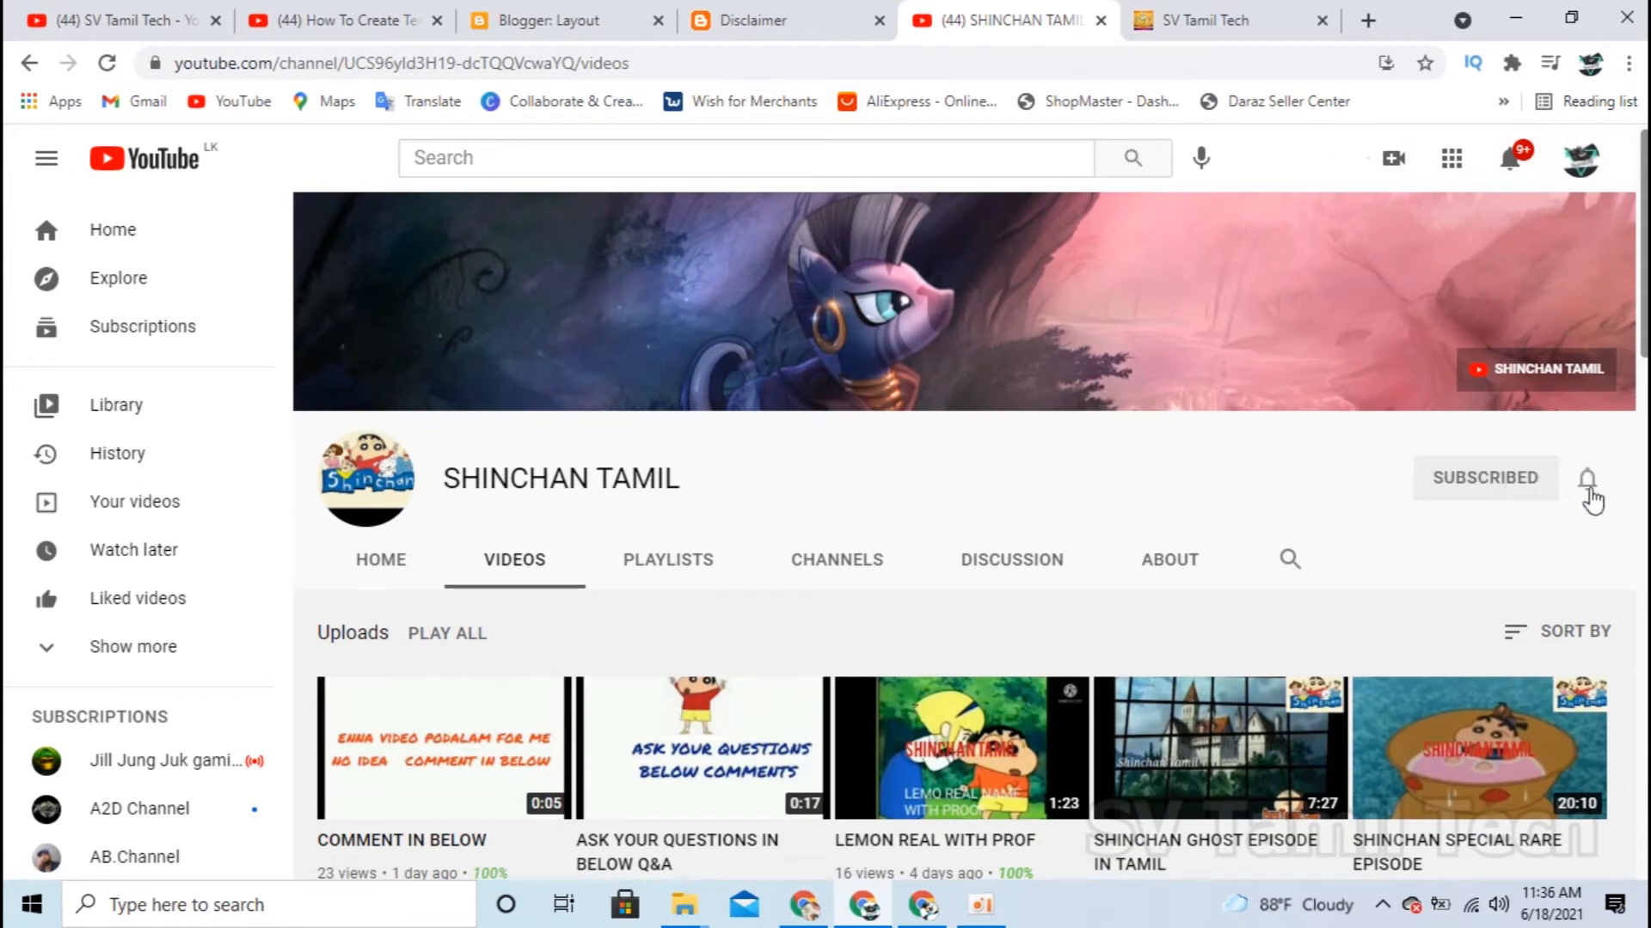
pyautogui.click(1589, 497)
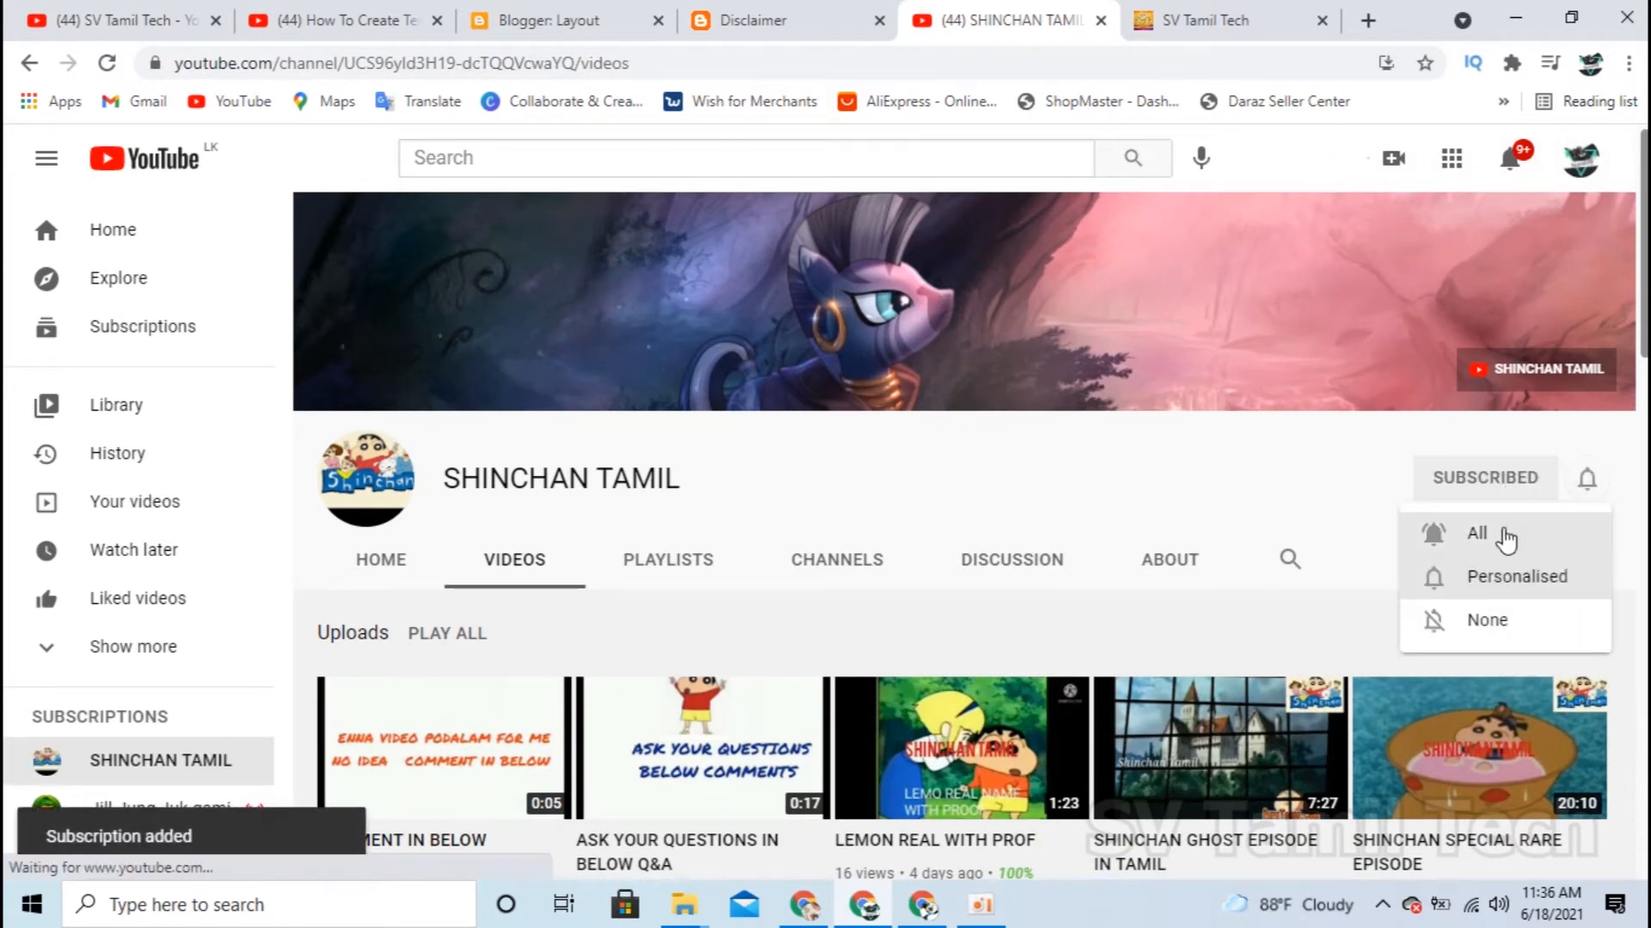
pyautogui.click(1601, 542)
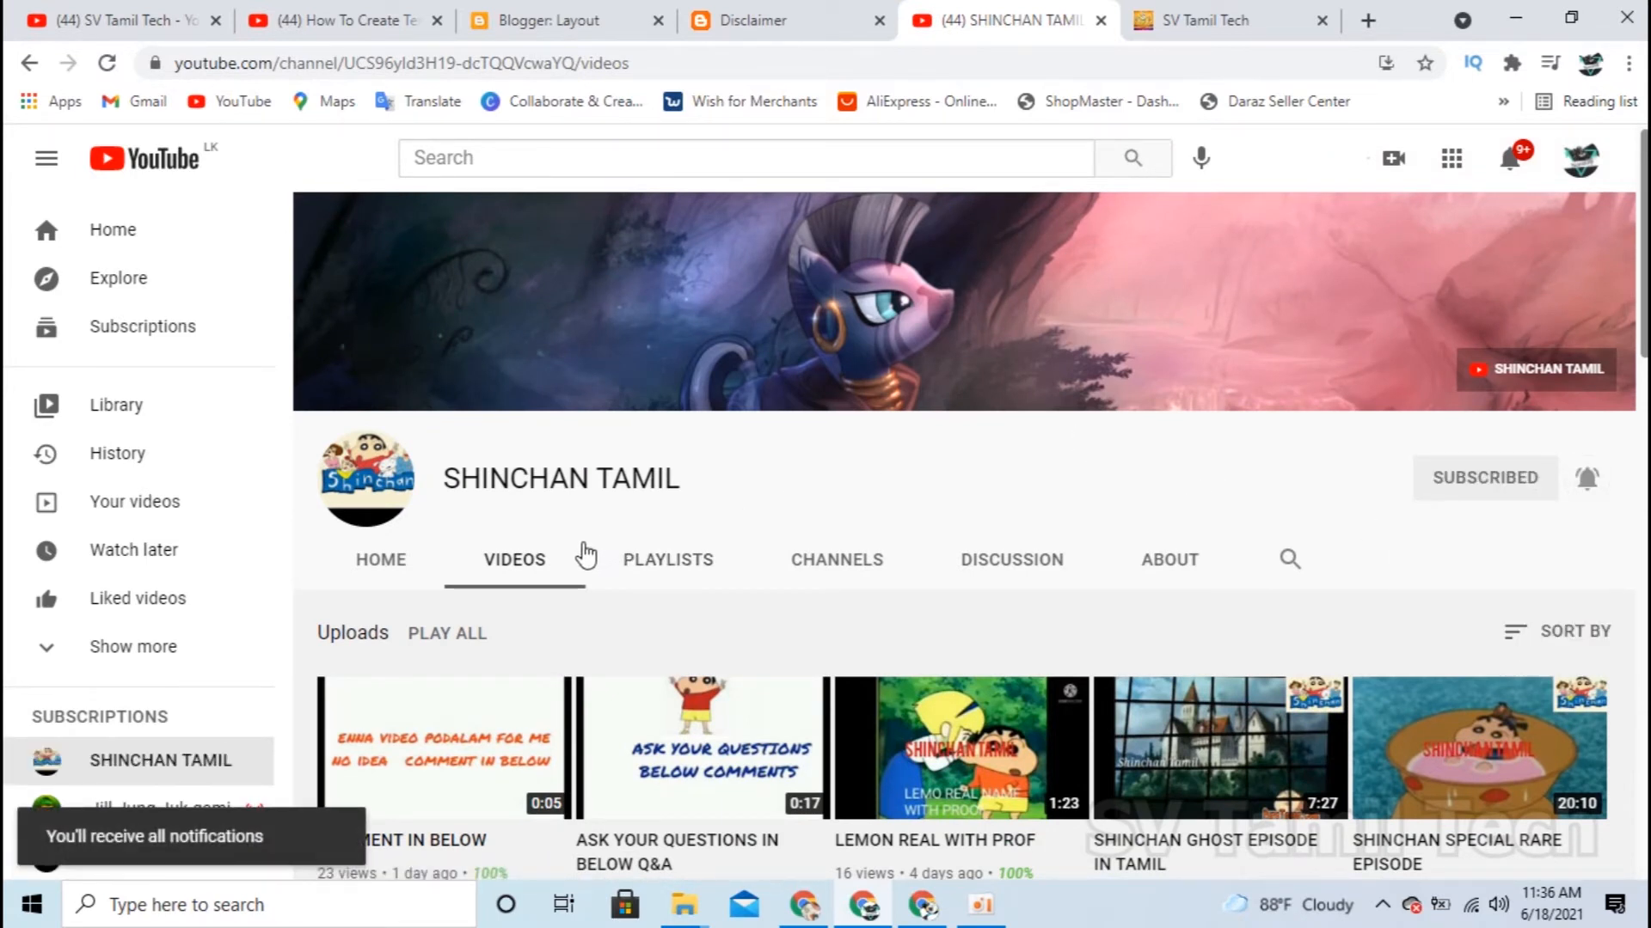
pyautogui.moveTo(681, 479); pyautogui.dragTo(447, 479)
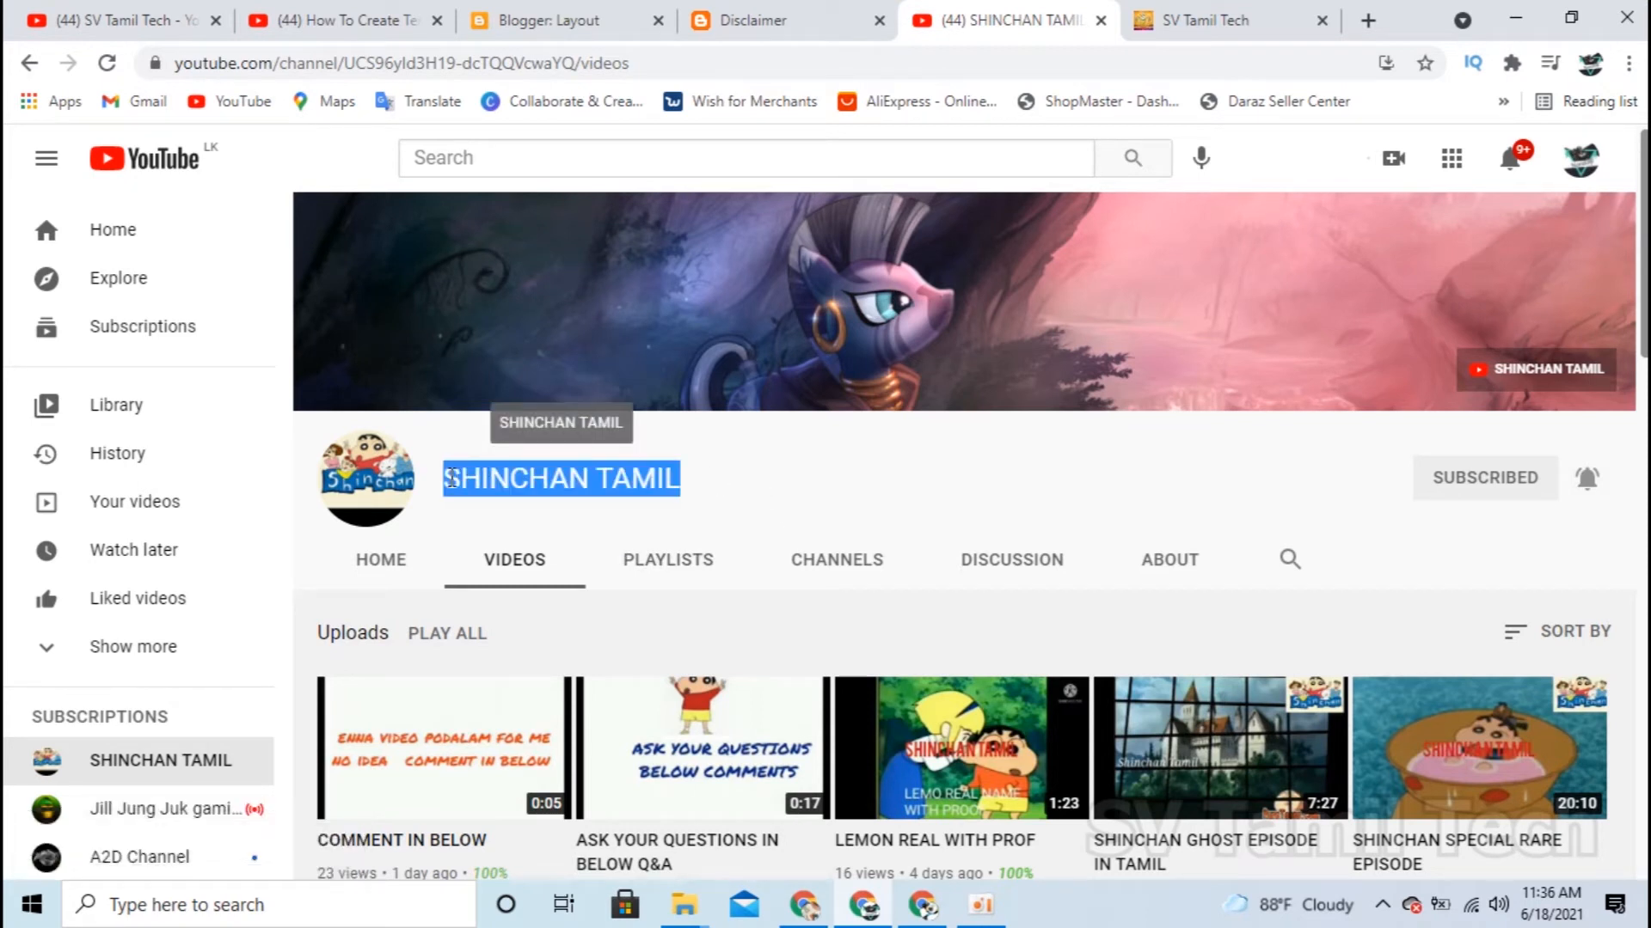
pyautogui.click(830, 487)
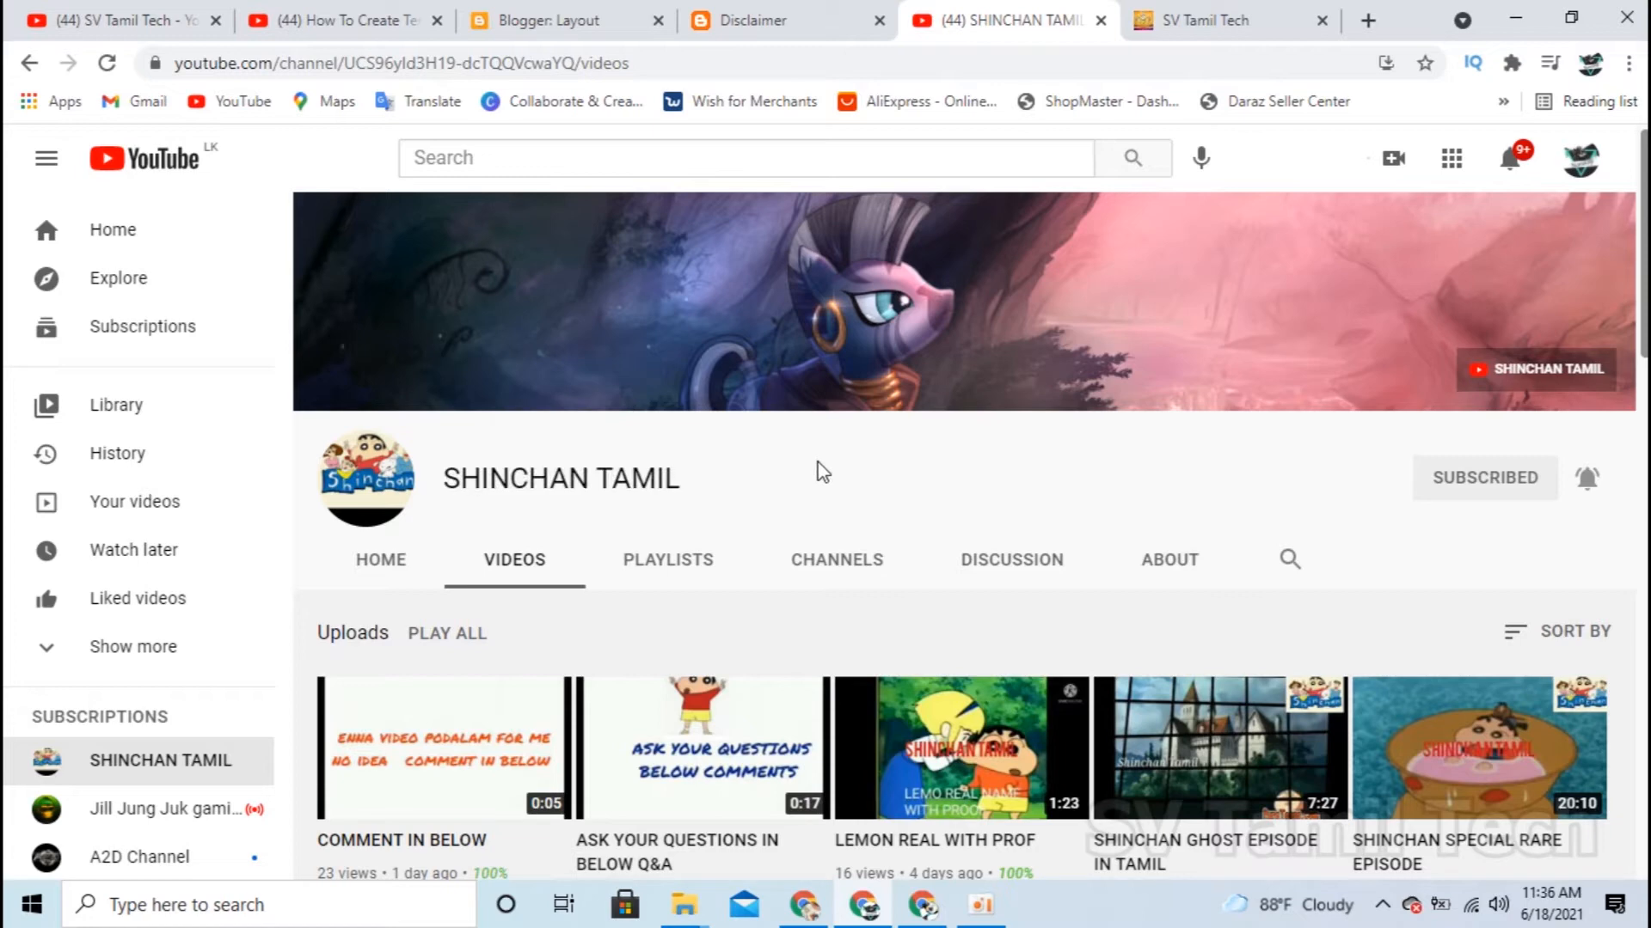
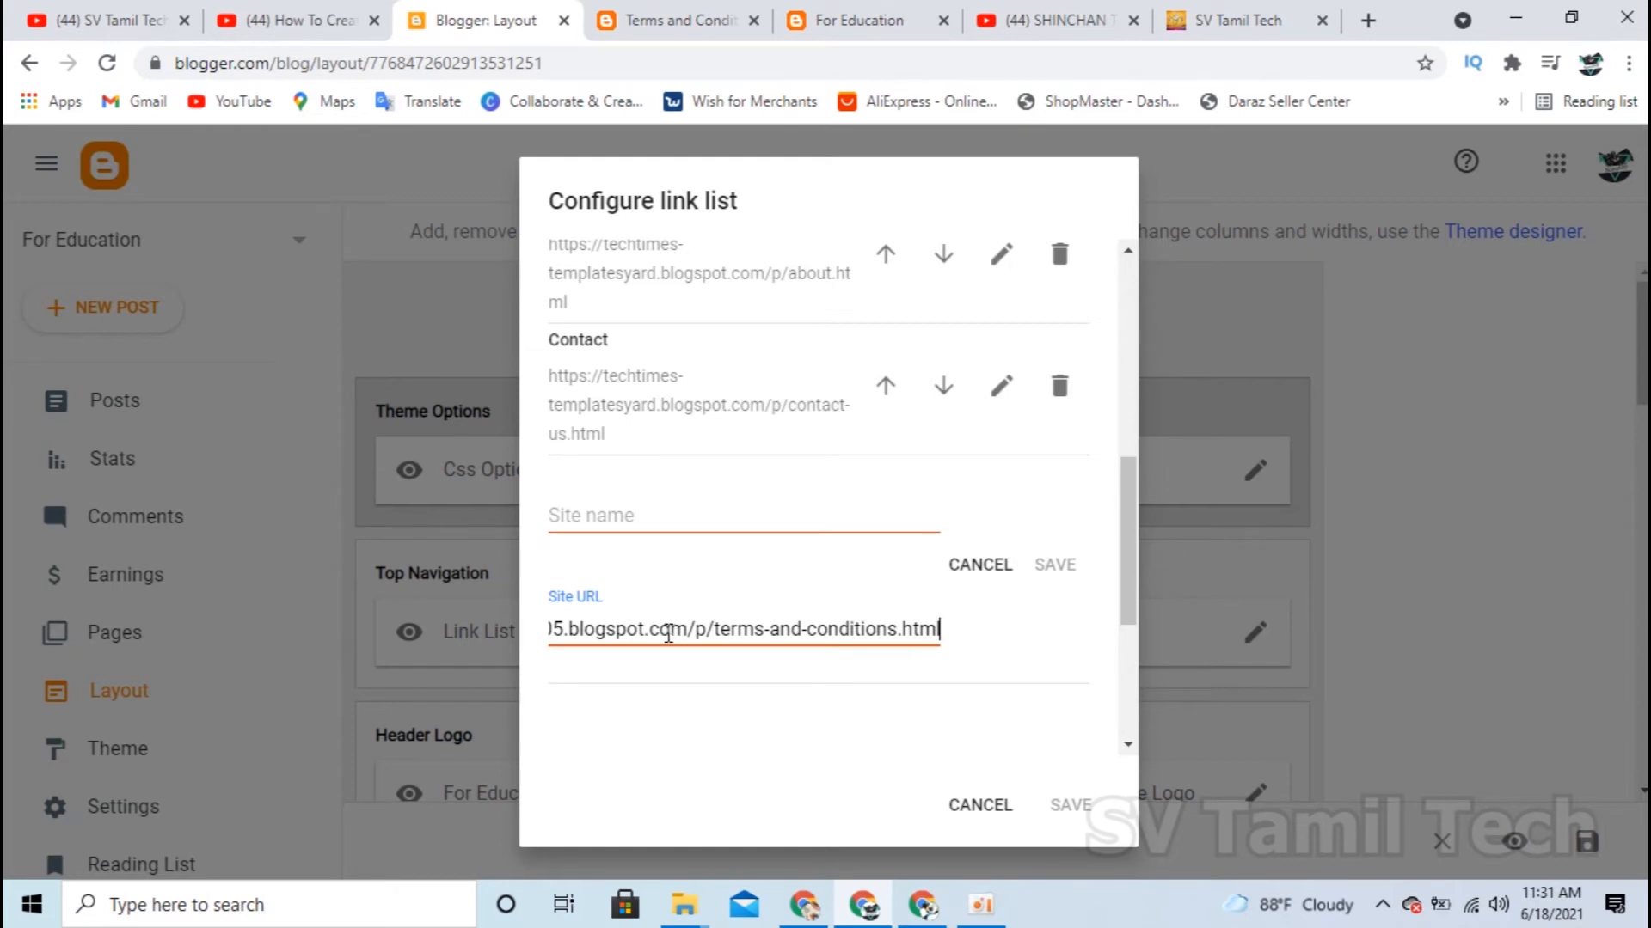
# Name the new link item Terms and Conditions, and save both the item and the Top Navigation link list
pyautogui.click(640, 518)
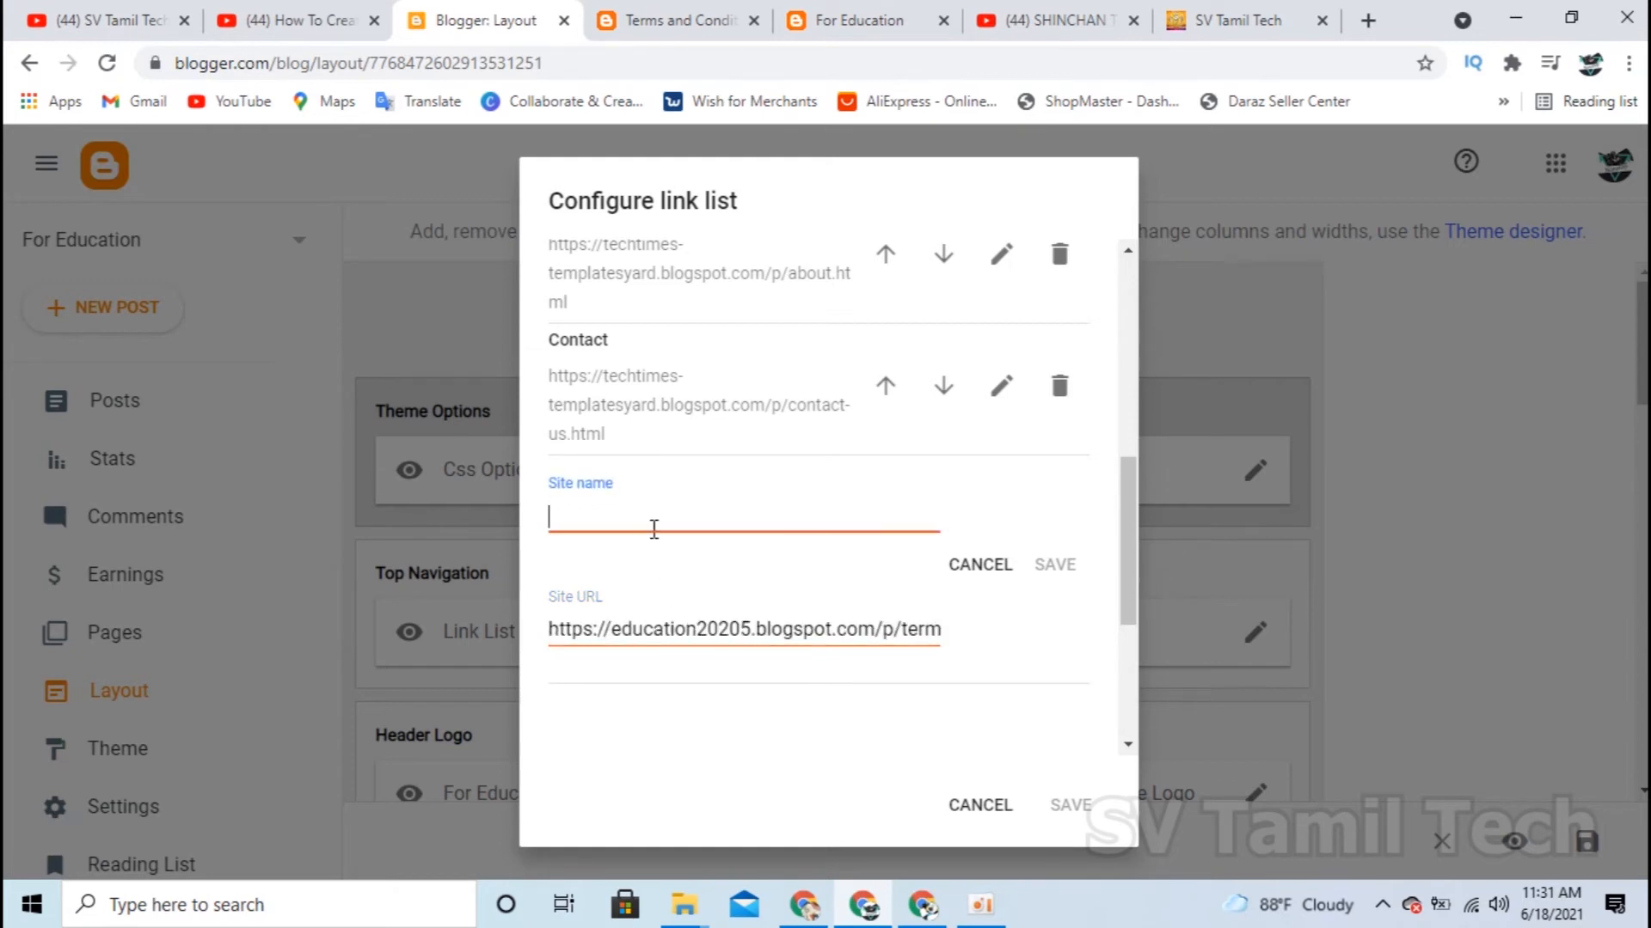
pyautogui.write('Terms and Conditions')
pyautogui.click(827, 718)
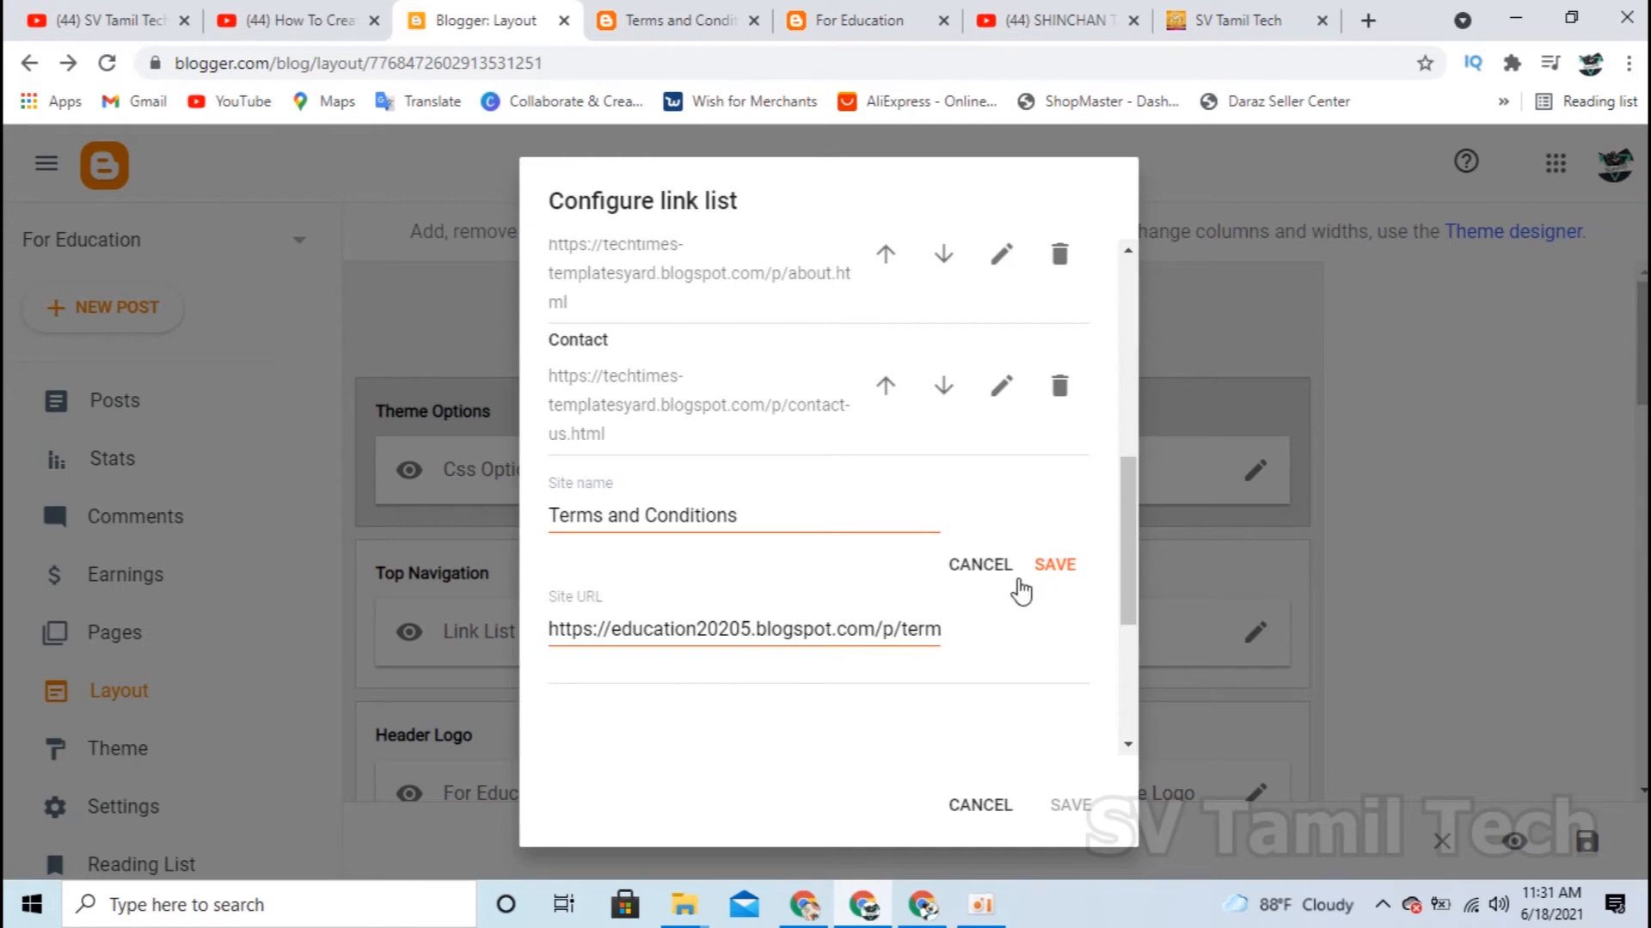
pyautogui.click(1049, 567)
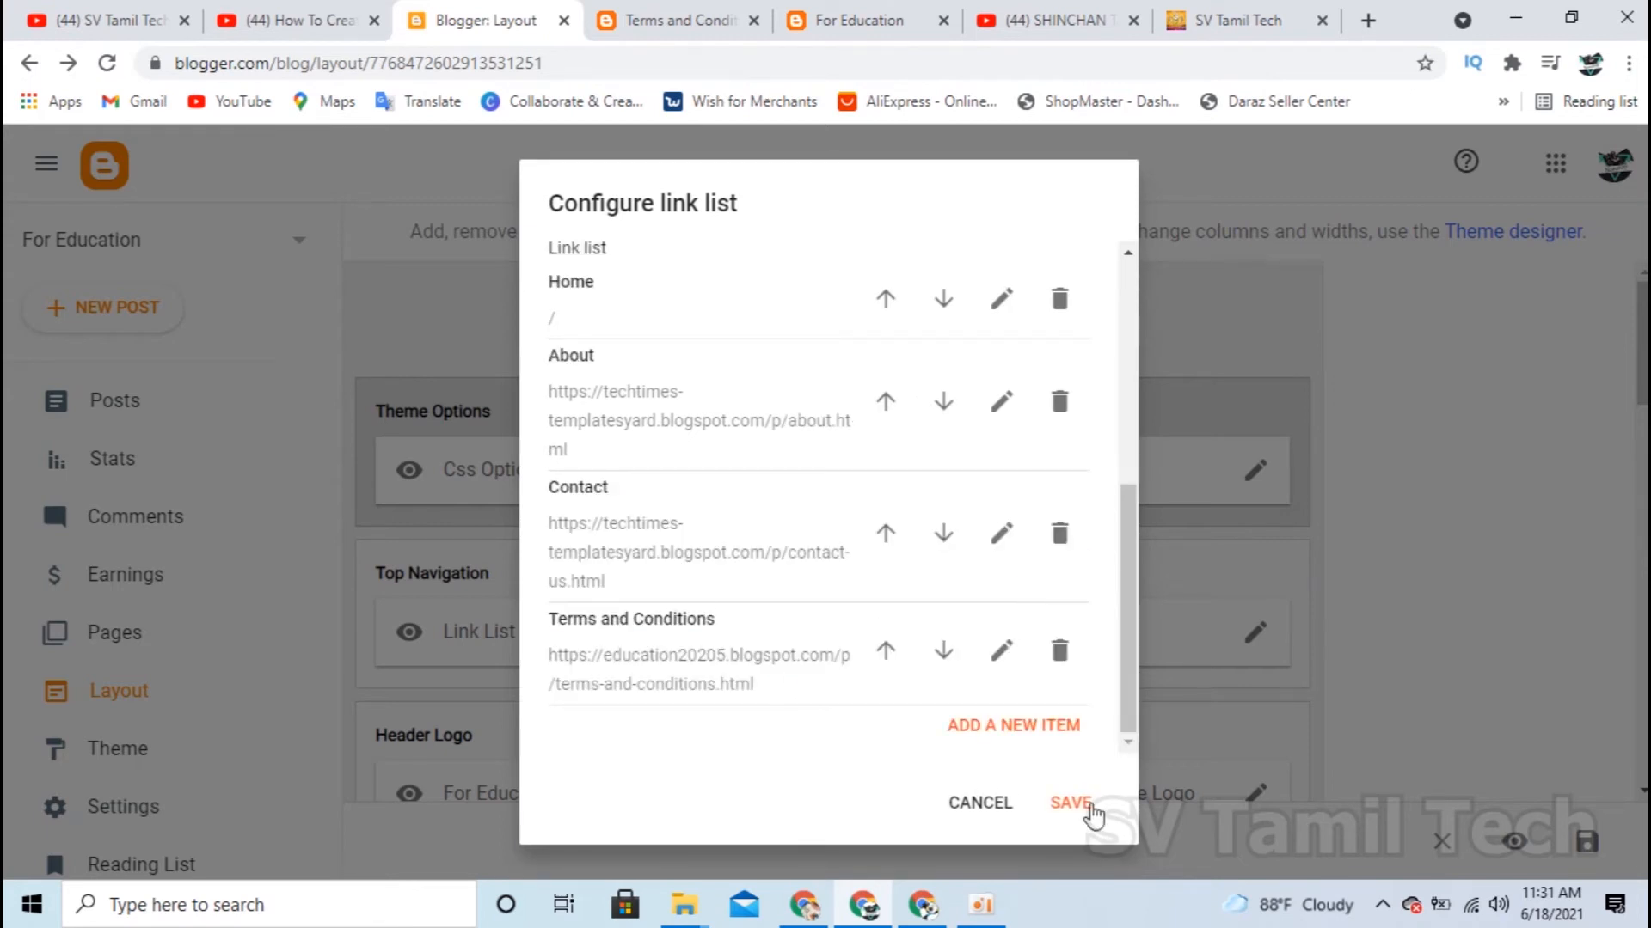
pyautogui.click(1070, 804)
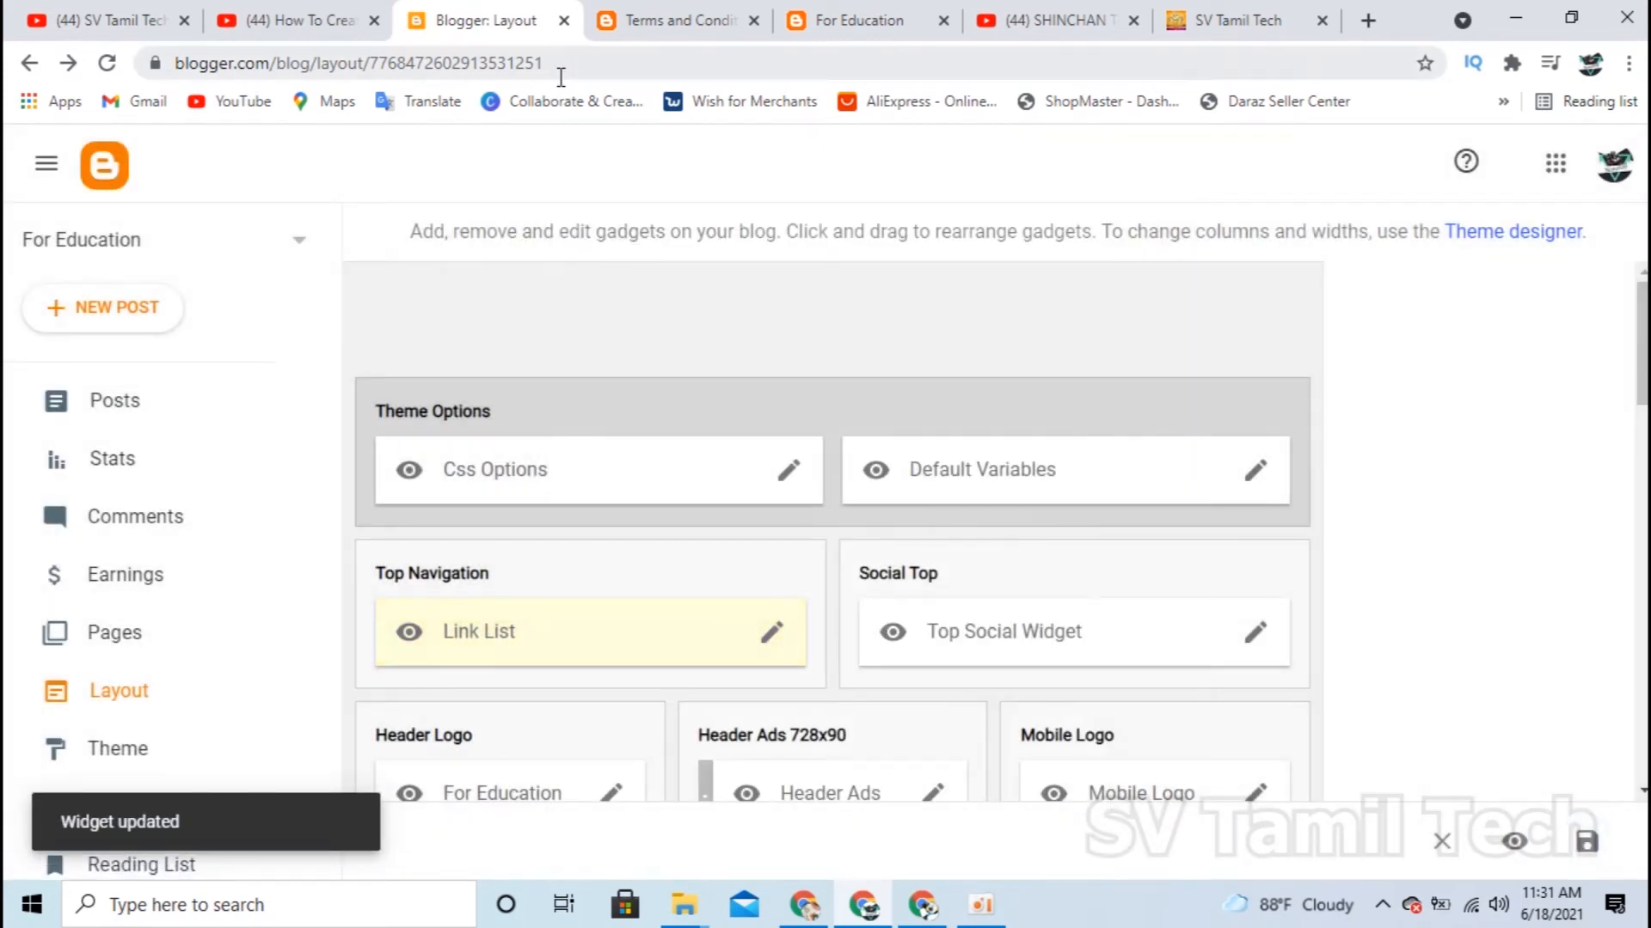
# Reload the live blog, open its Terms and Conditions navigation link, and look through that page
pyautogui.click(856, 20)
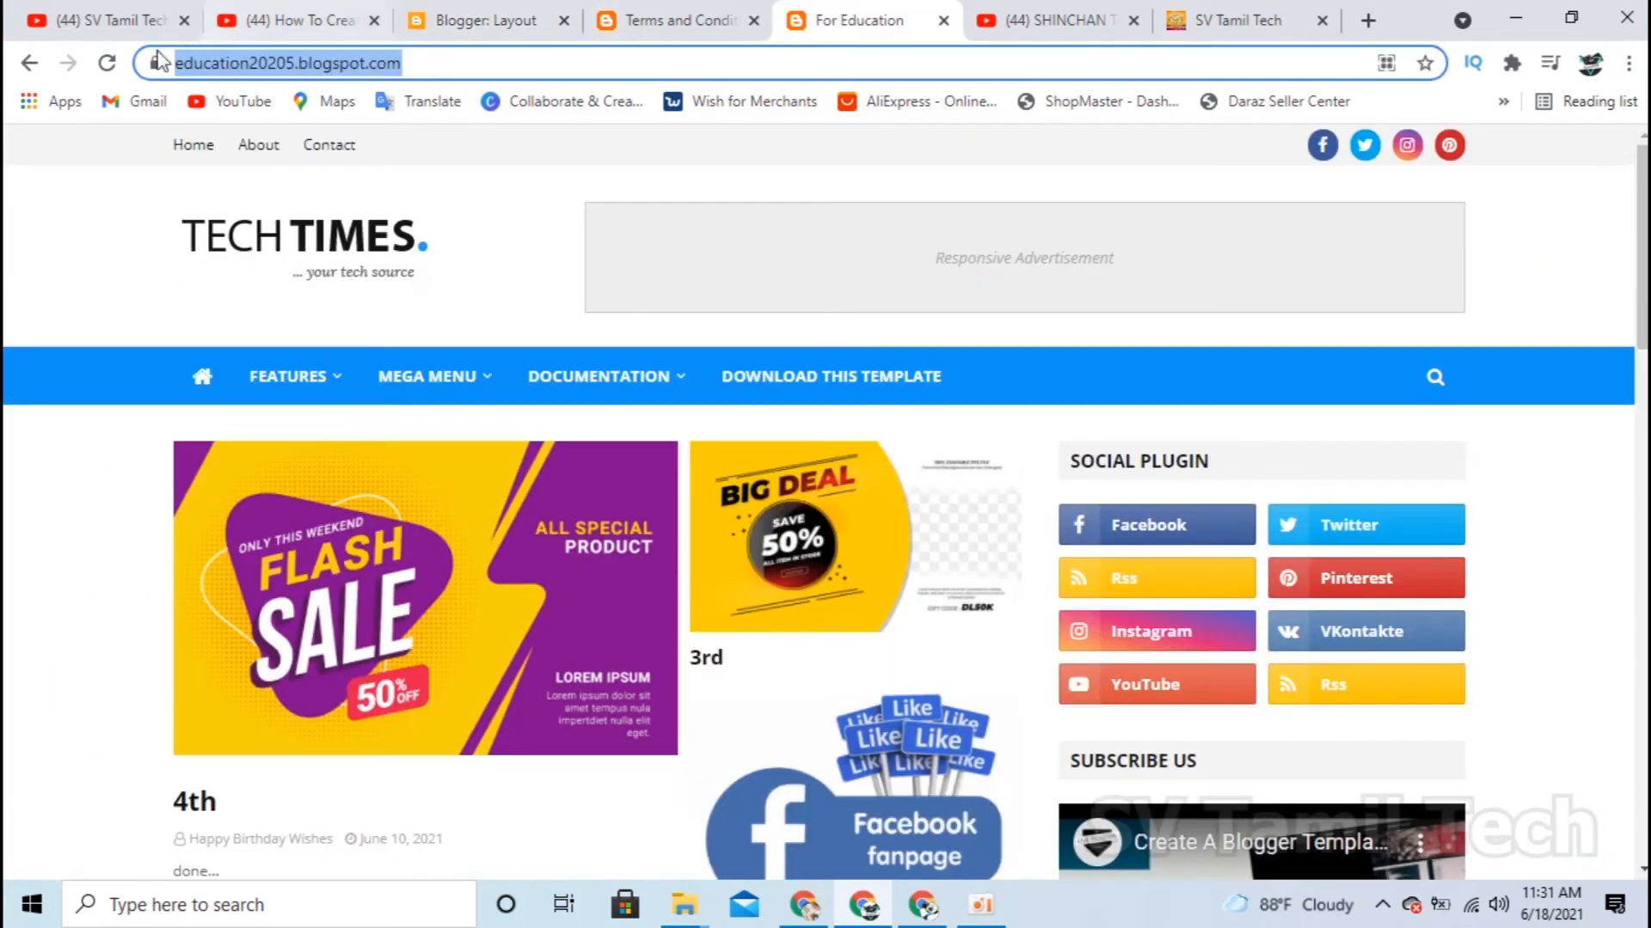
pyautogui.click(104, 66)
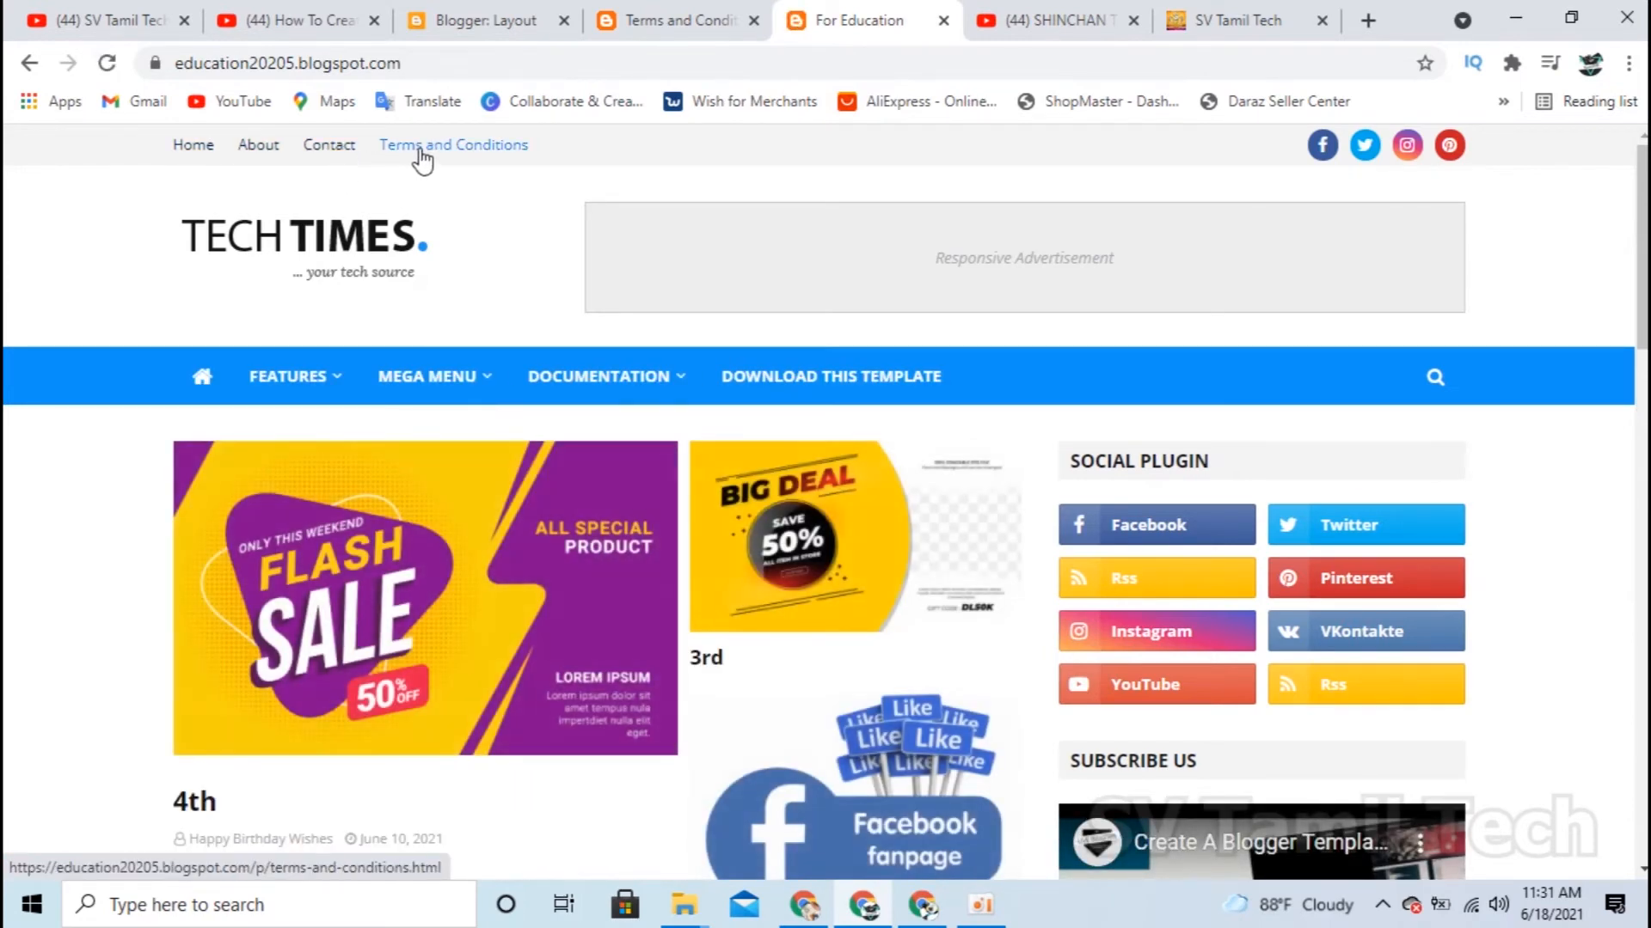
pyautogui.click(465, 155)
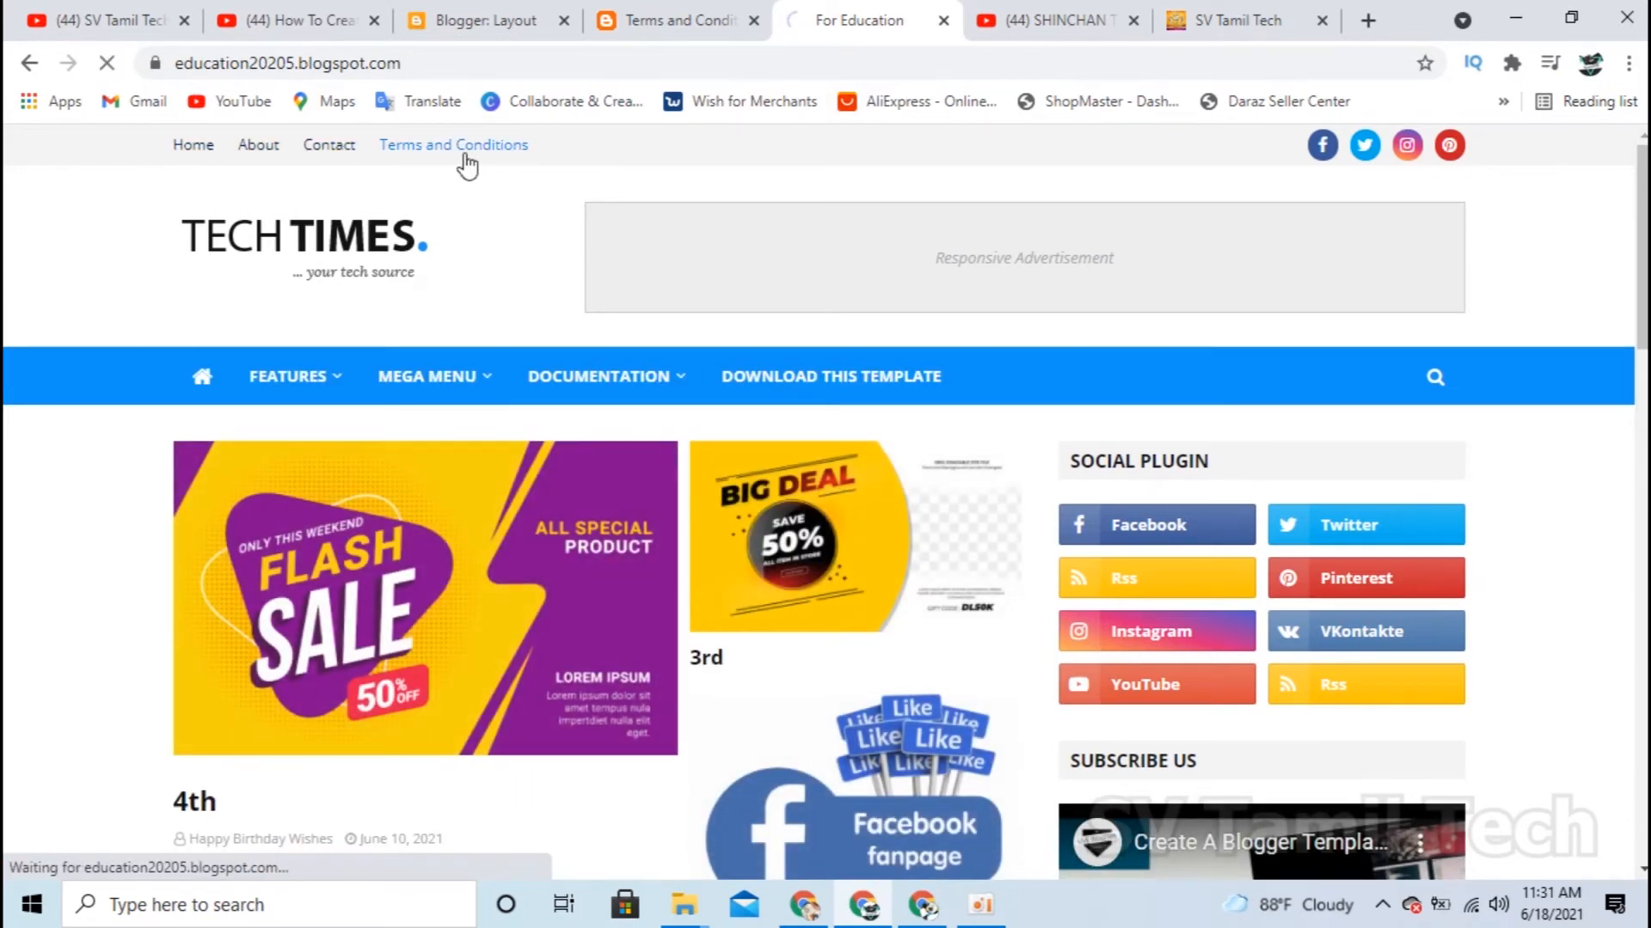
pyautogui.scroll(-6, 354, 468)
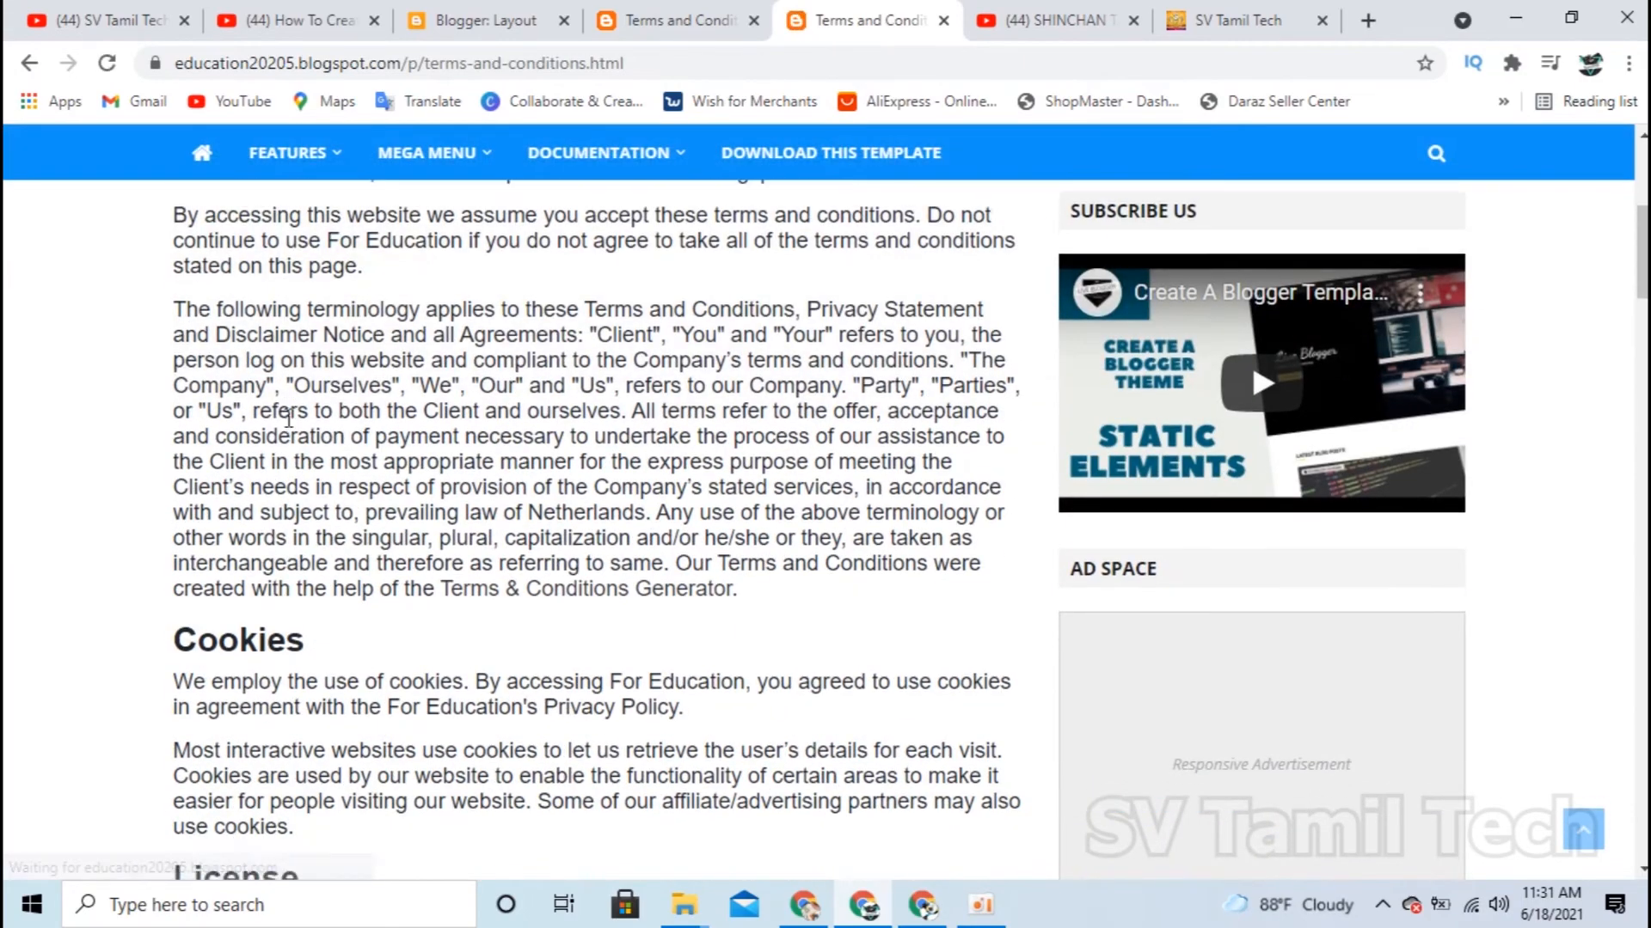
pyautogui.scroll(-20, 288, 418)
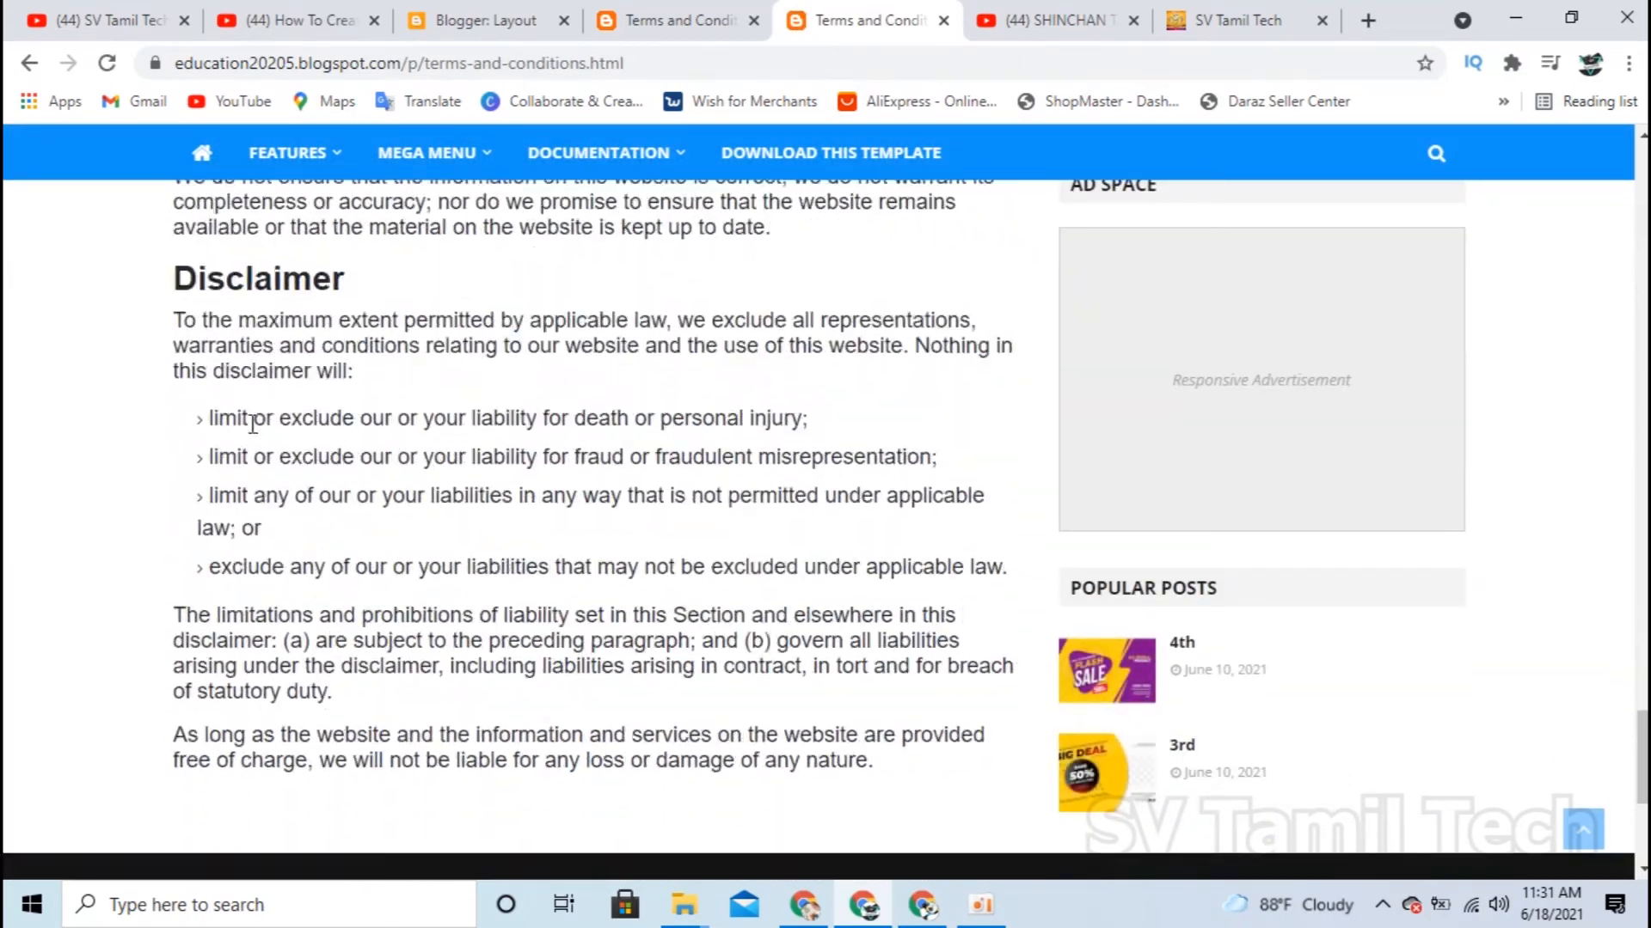
pyautogui.scroll(20, 254, 430)
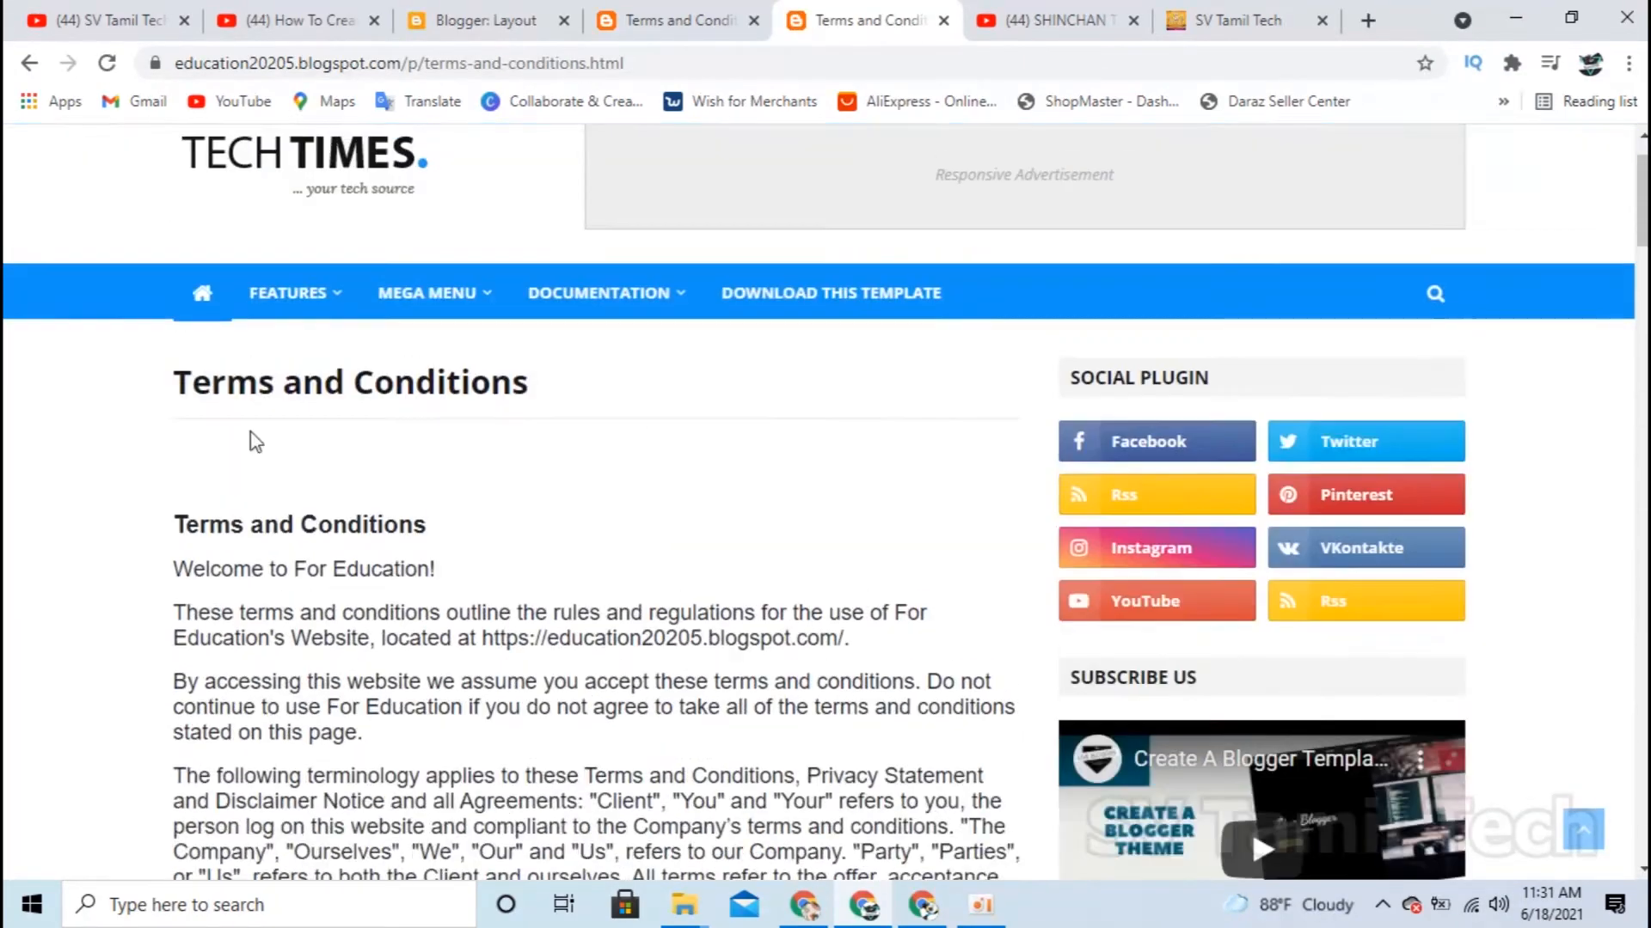
pyautogui.scroll(1, 255, 442)
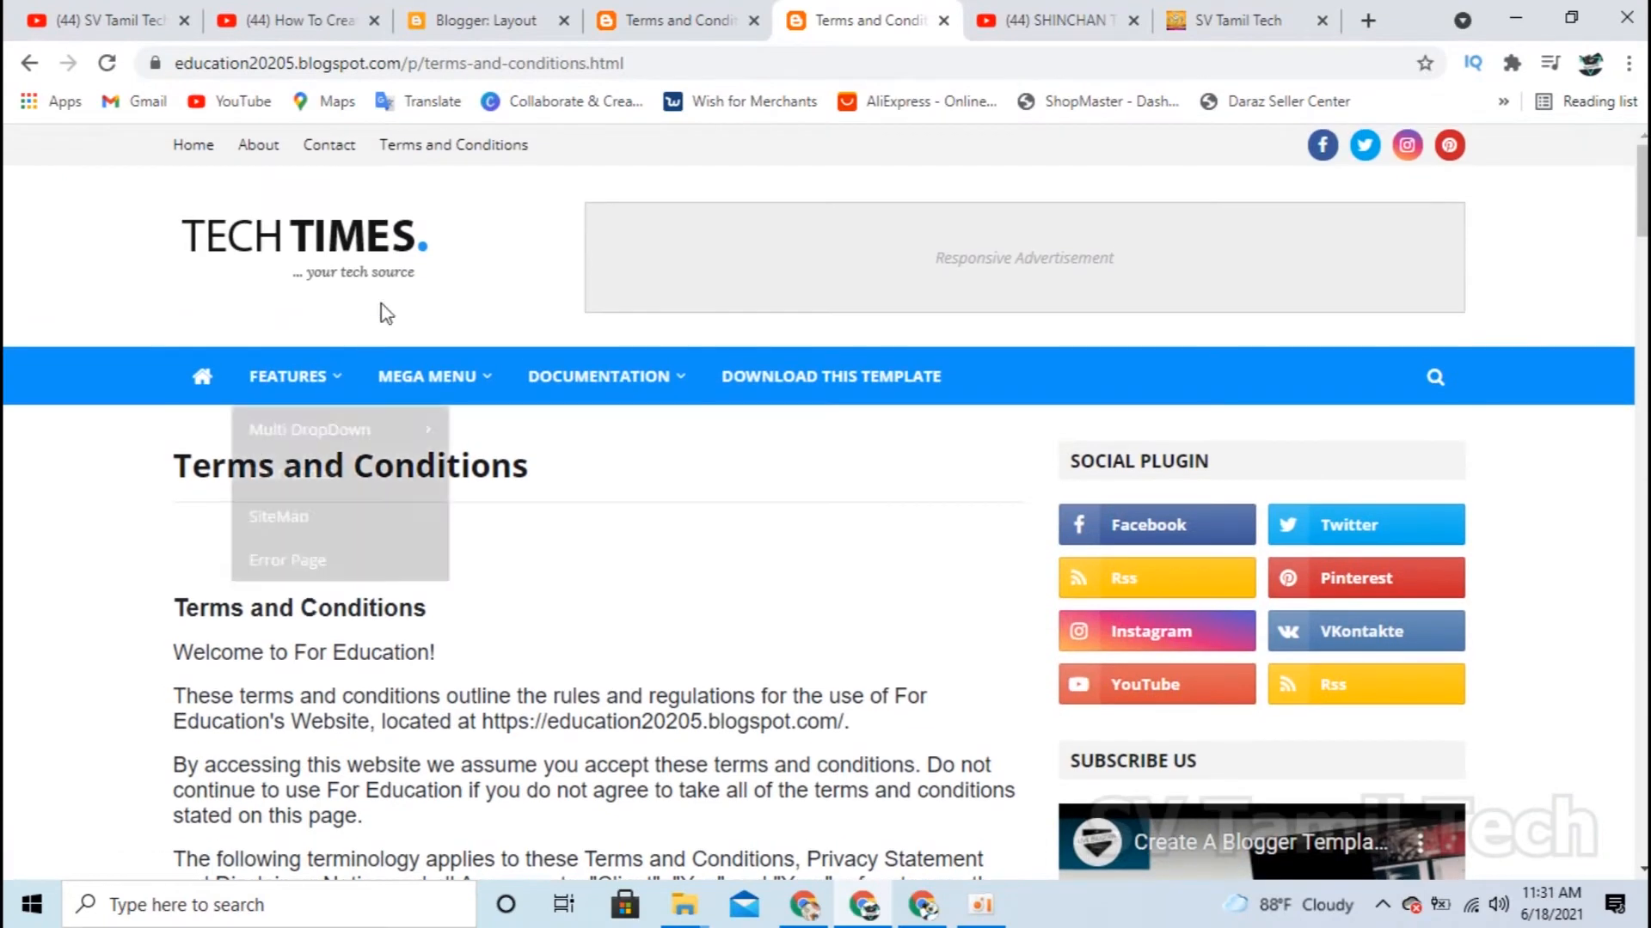
# From the blog's page list, open the published Disclaimer and Privacy Policy pages in separate browser tabs
pyautogui.click(672, 9)
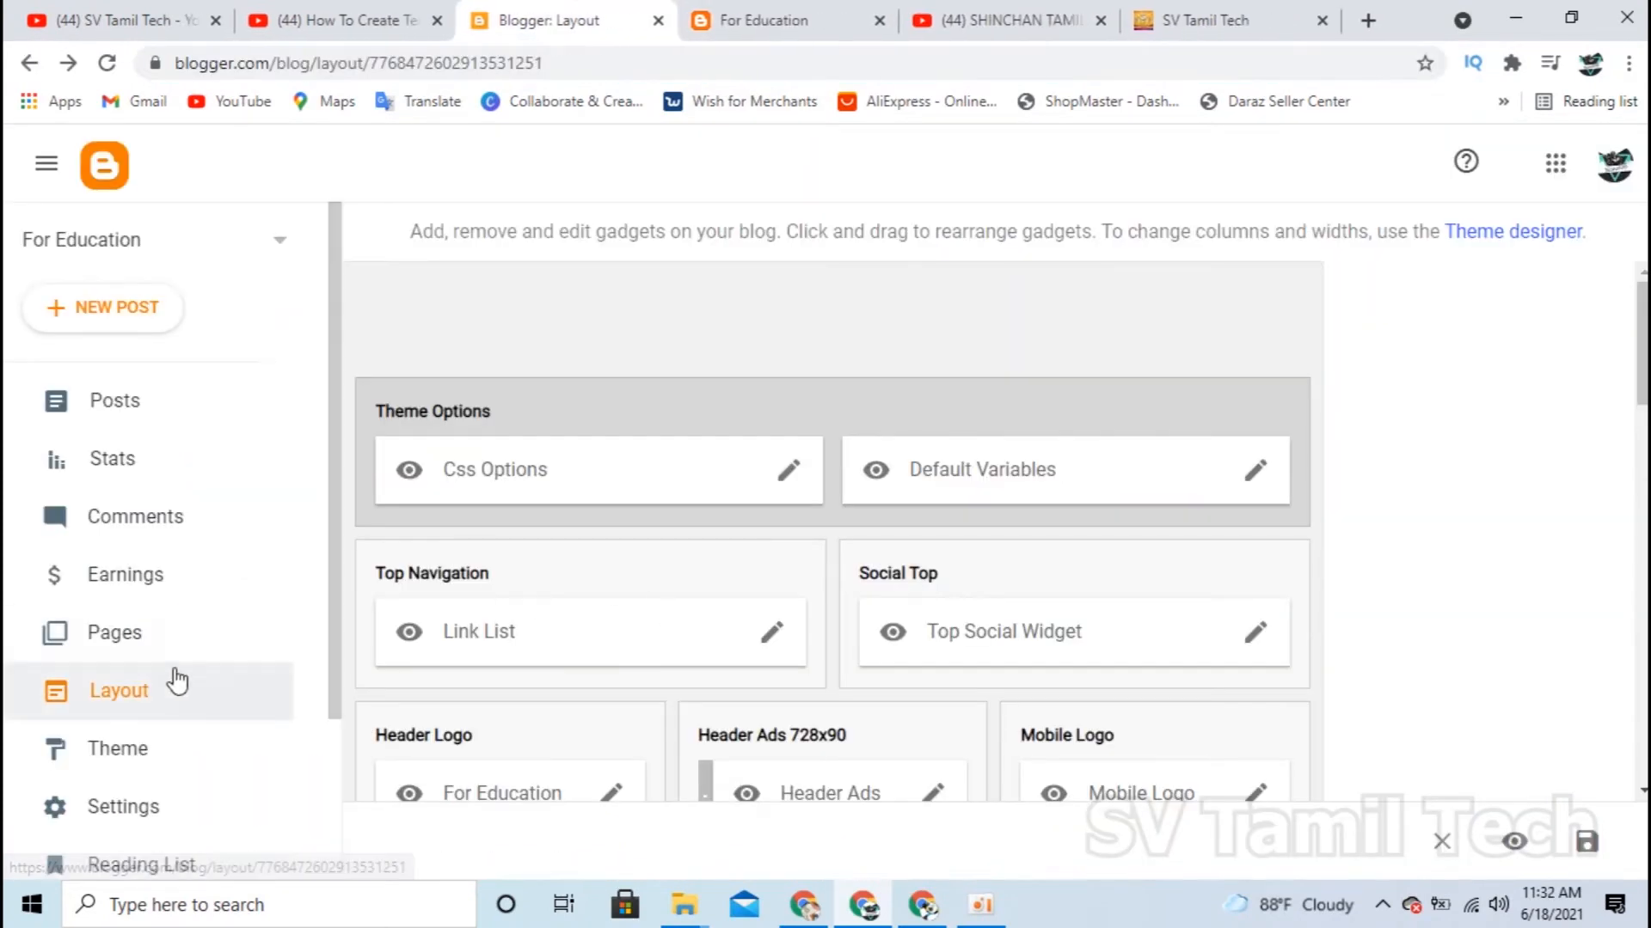
pyautogui.click(159, 638)
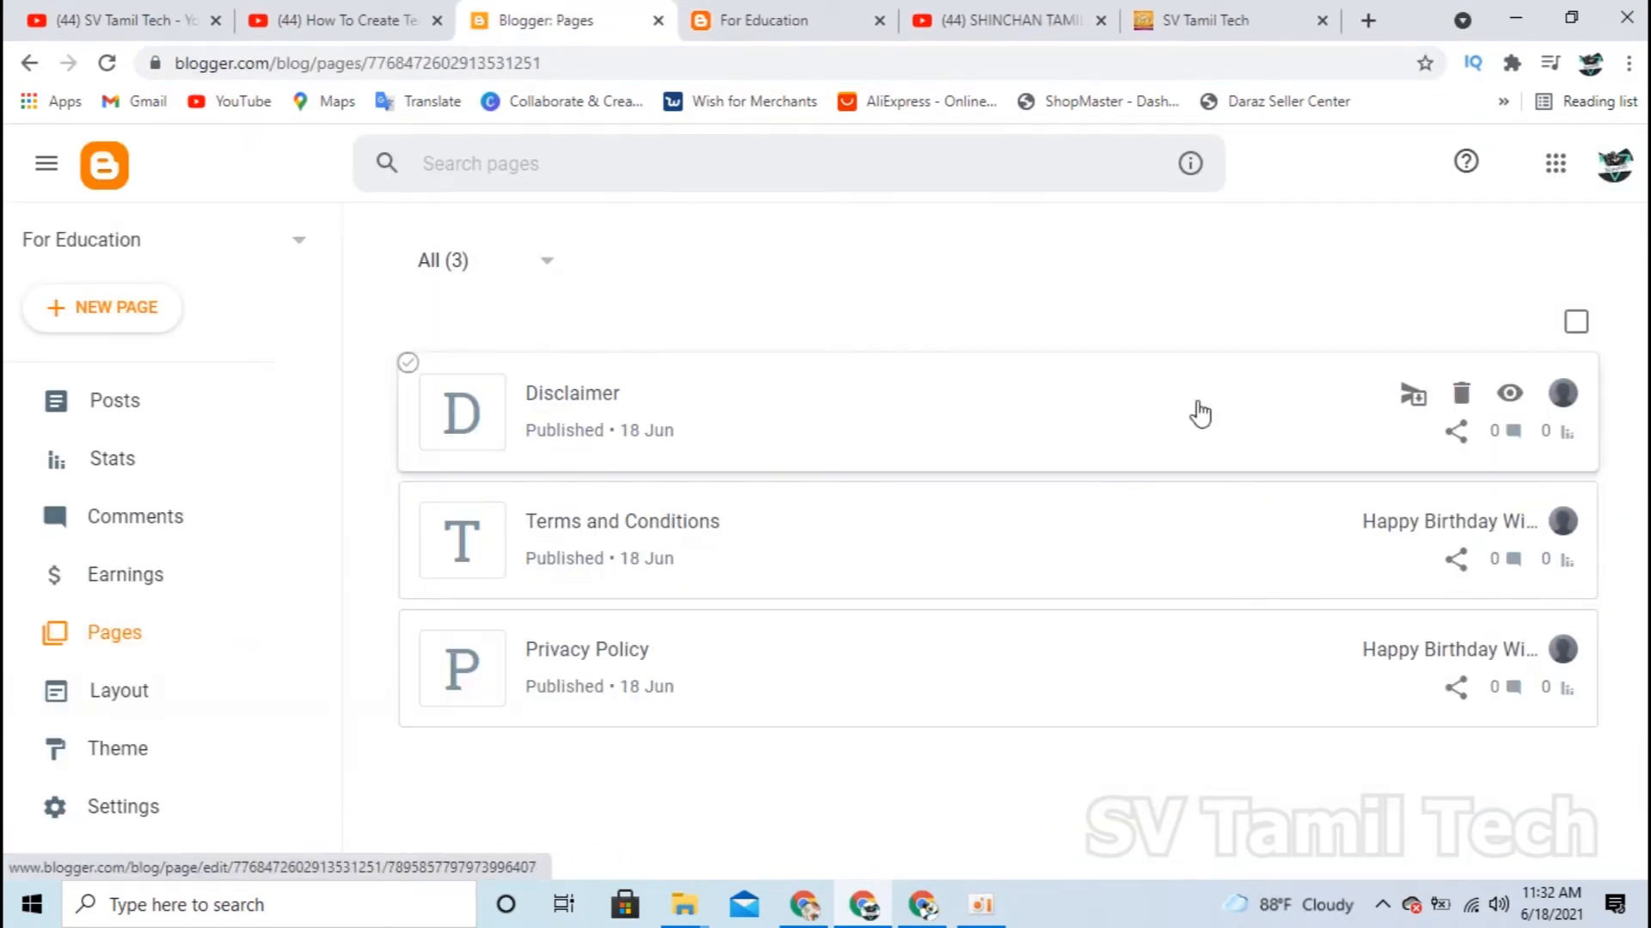
pyautogui.click(1508, 396)
pyautogui.click(522, 16)
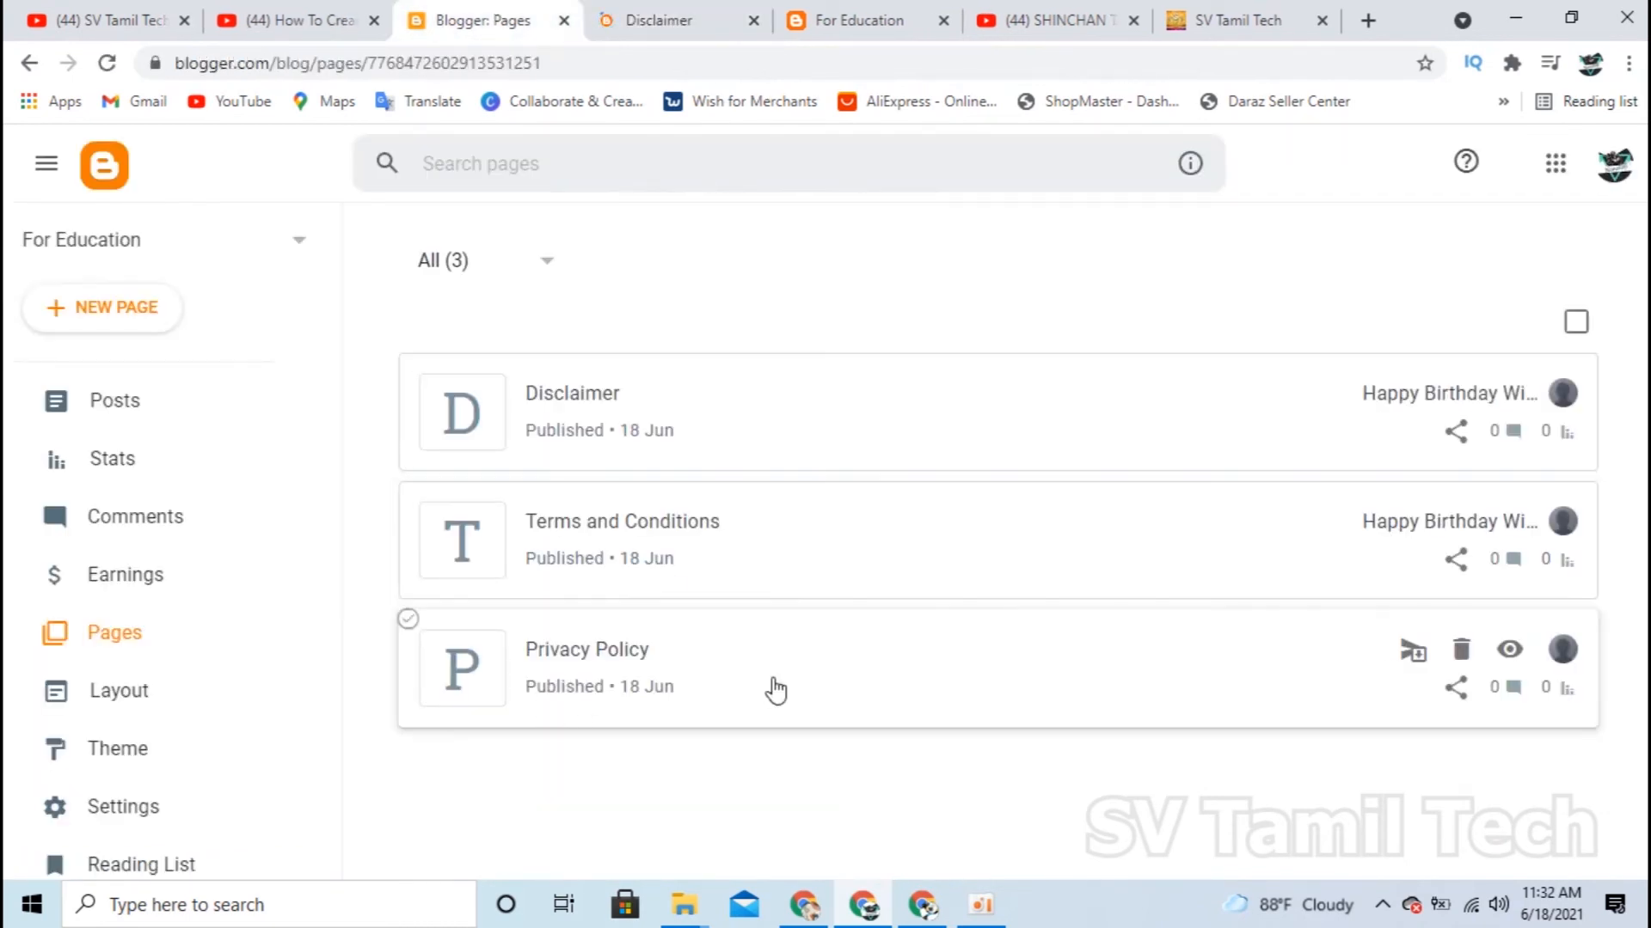
pyautogui.click(1508, 652)
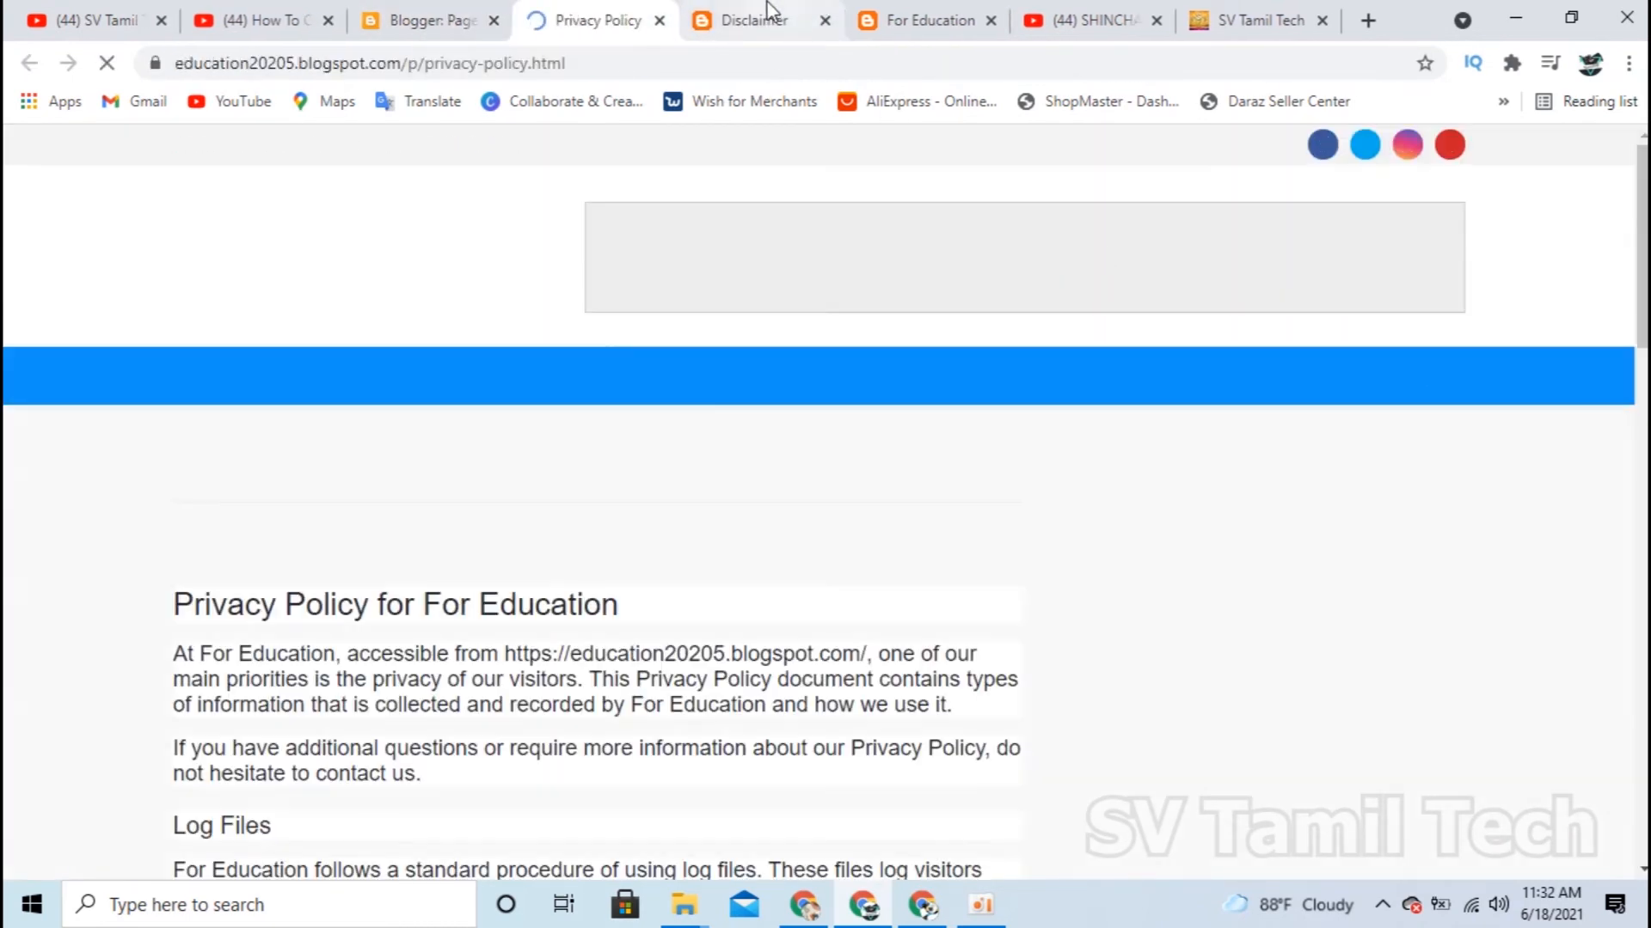
pyautogui.click(441, 16)
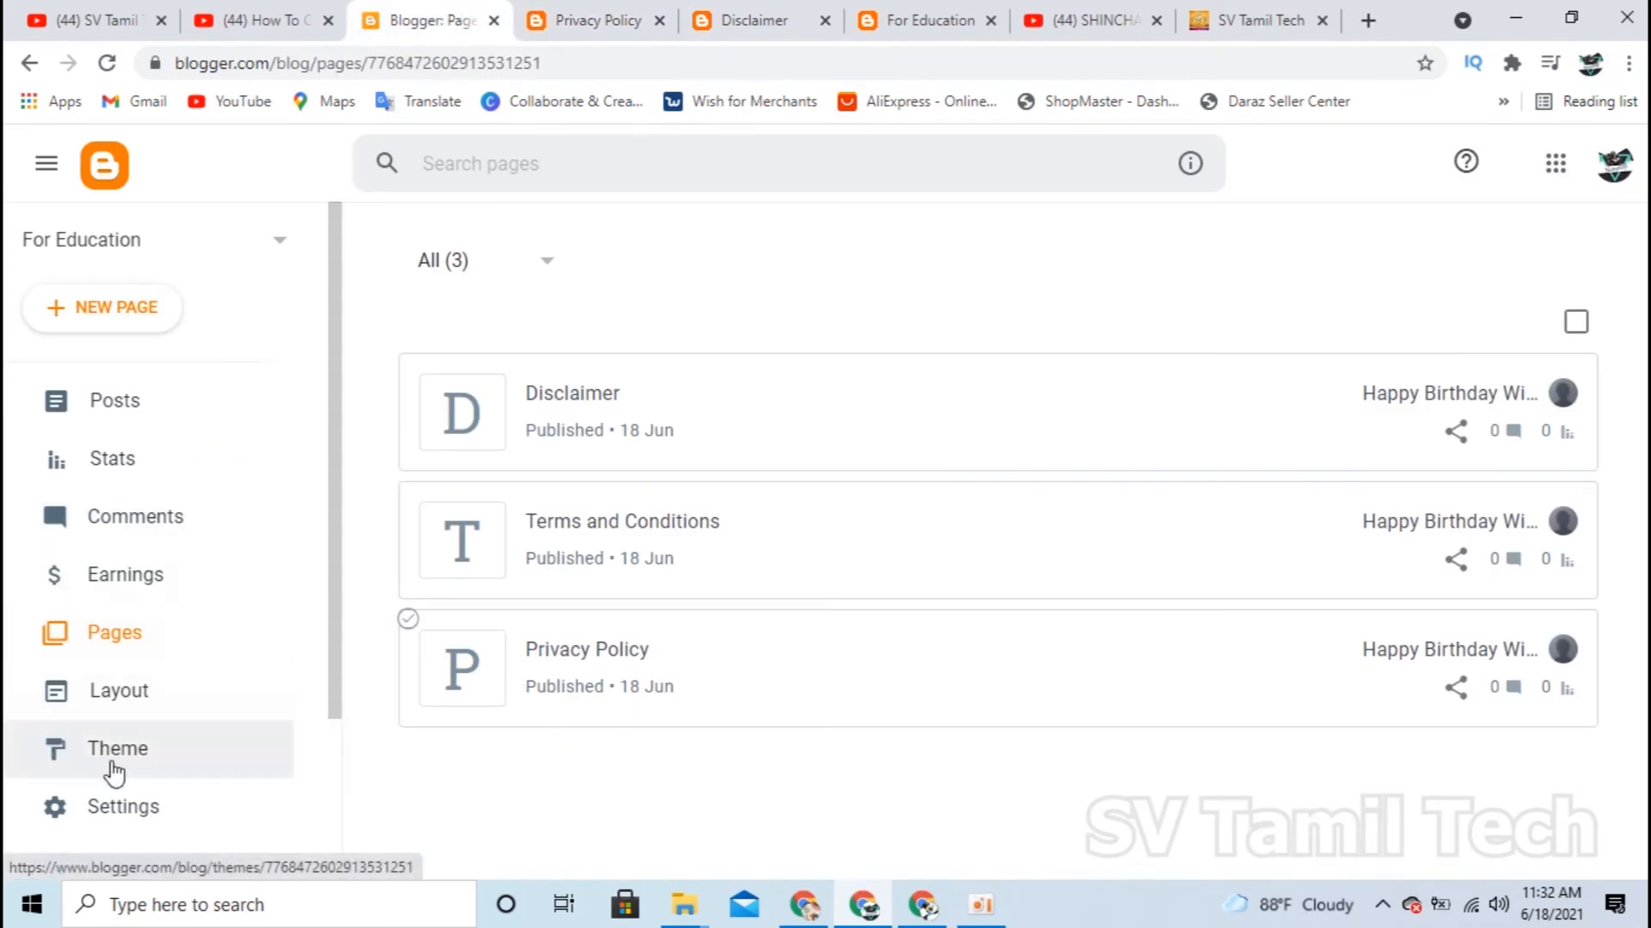
# Open the blog layout and copy the web address of the published Privacy Policy page
pyautogui.click(134, 713)
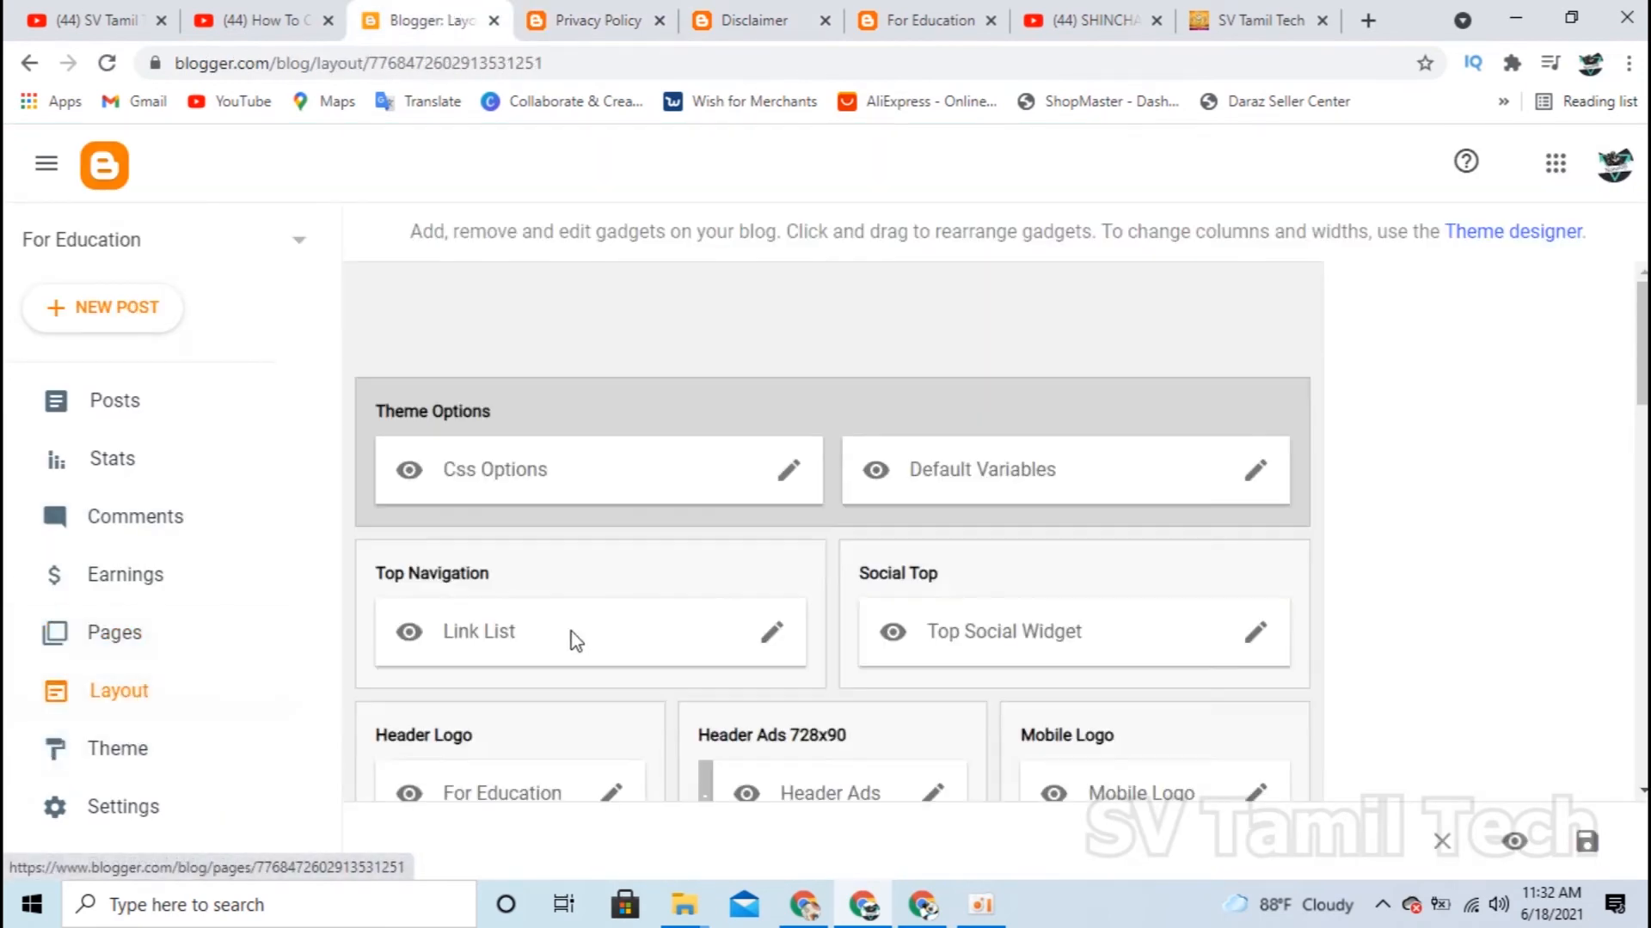
pyautogui.click(621, 19)
pyautogui.click(602, 64)
pyautogui.hotkey('ctrl', 'c')
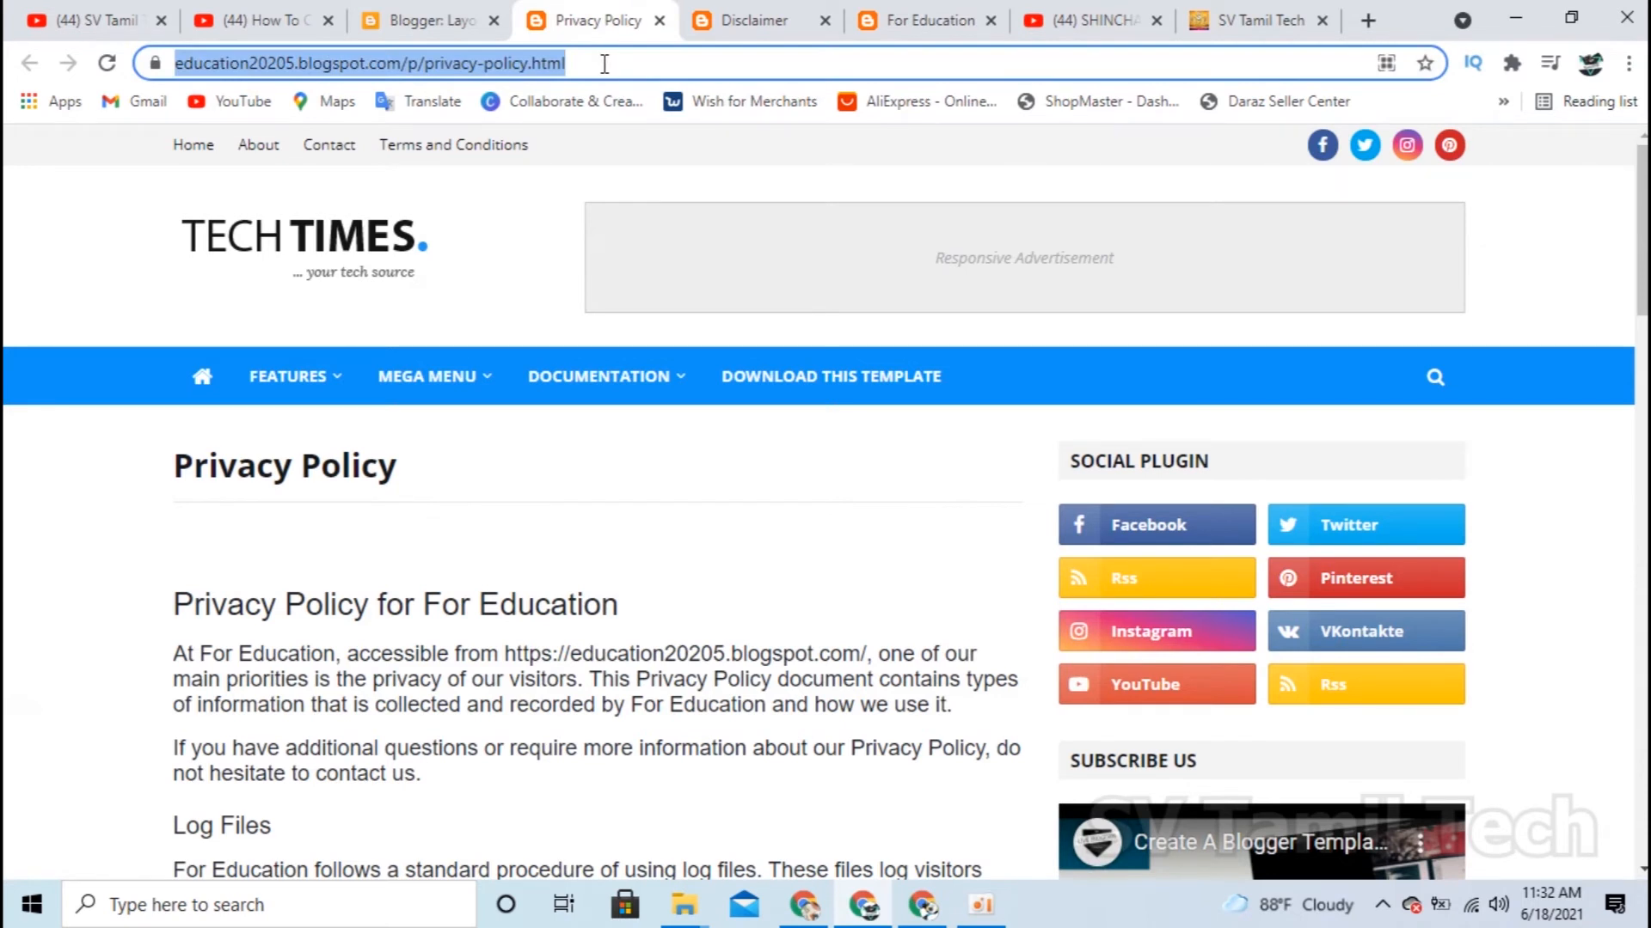
pyautogui.click(435, 19)
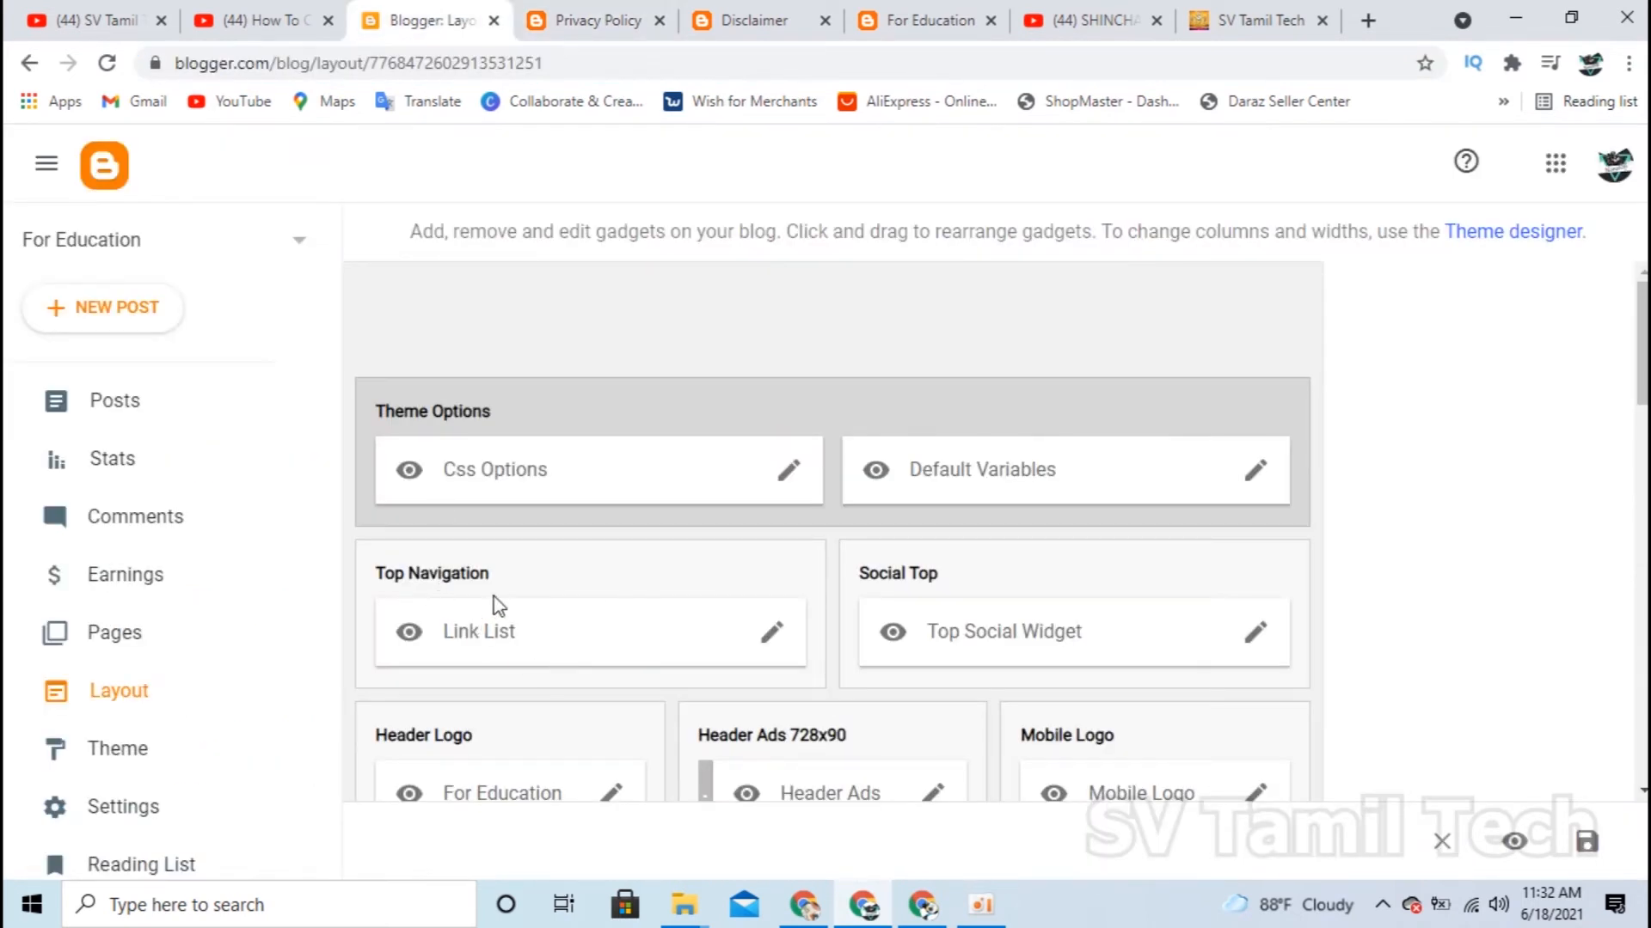
# Add a new item to the Top Navigation link list with the Privacy Policy page address as its site URL
pyautogui.click(773, 645)
pyautogui.scroll(-7, 989, 612)
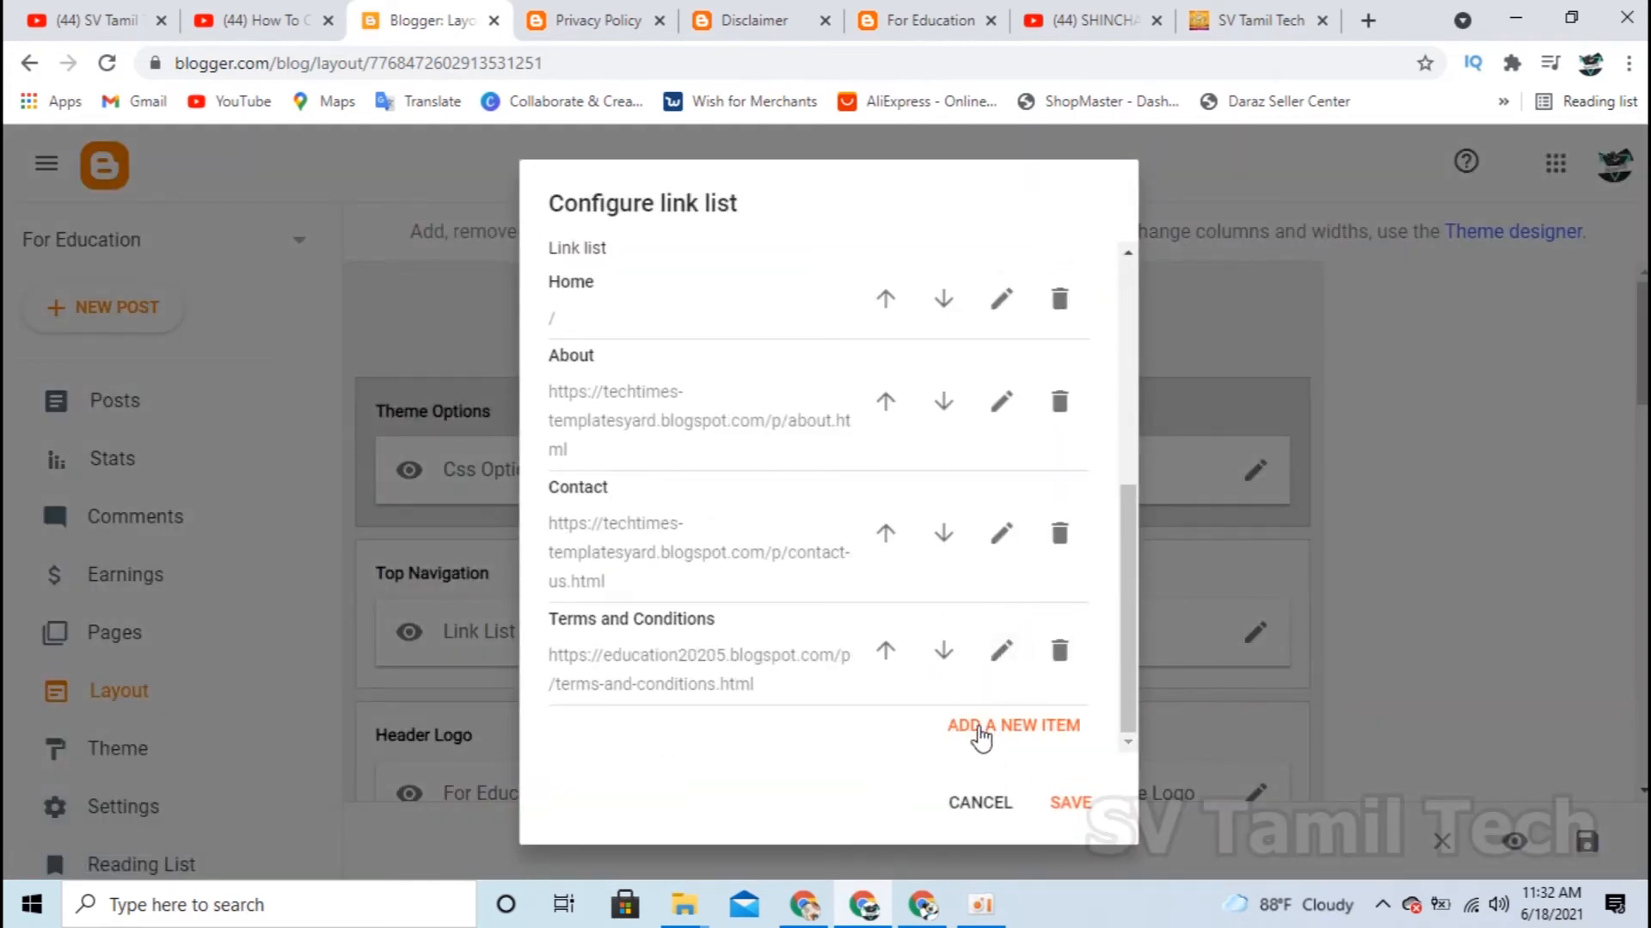
pyautogui.click(980, 730)
pyautogui.hotkey('ctrl', 'a')
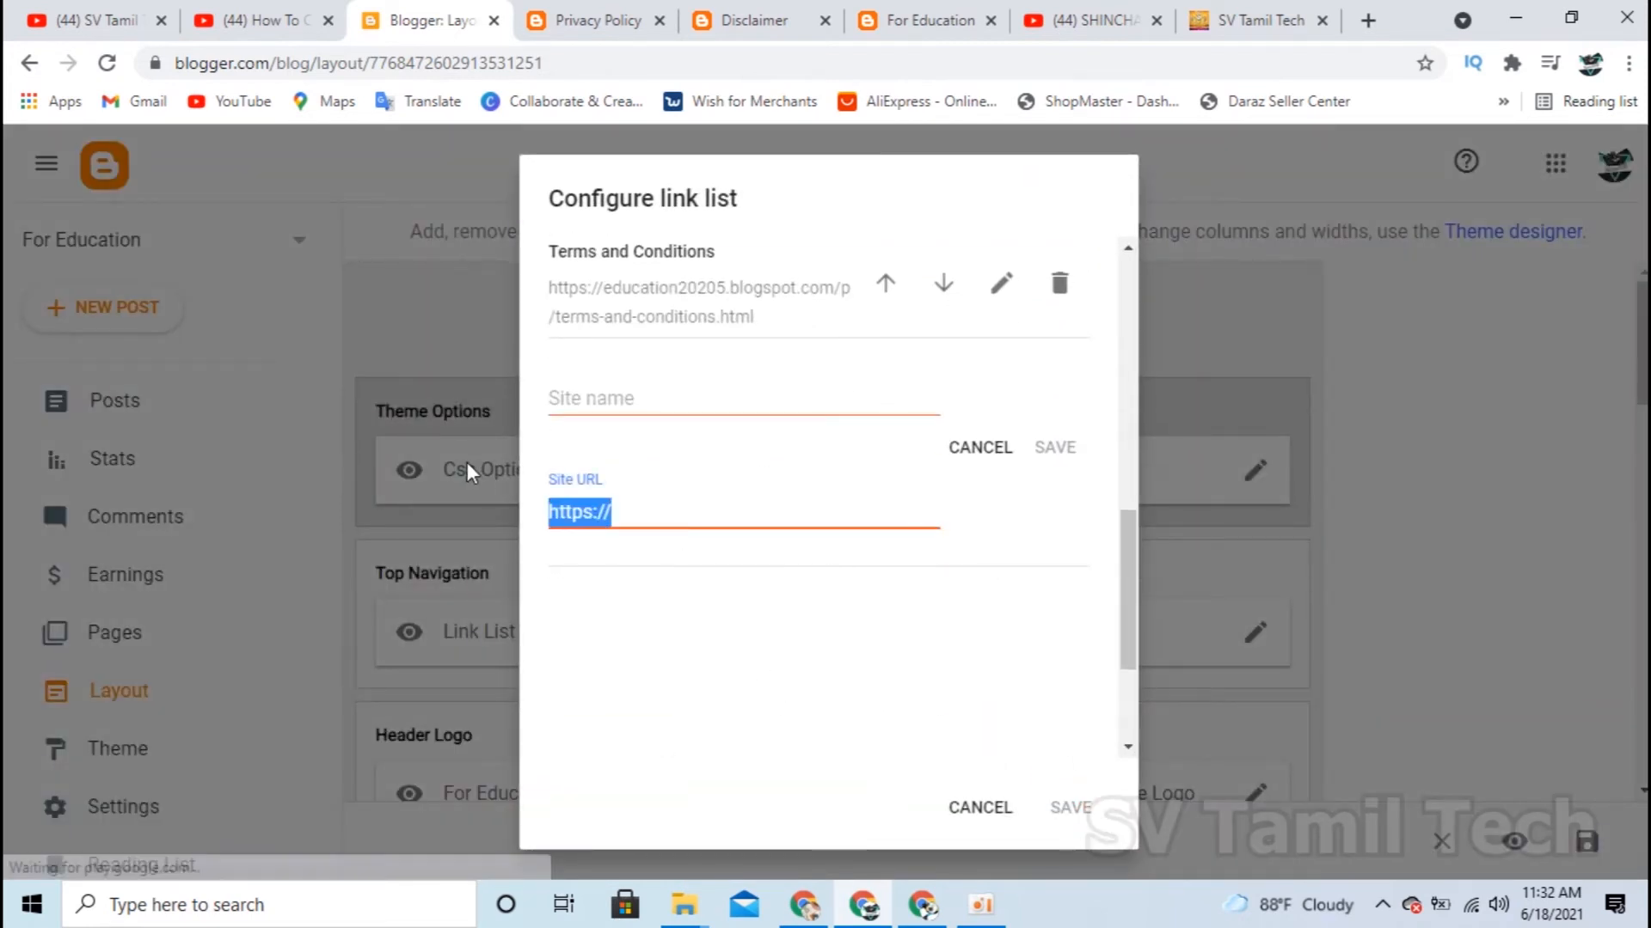
pyautogui.hotkey('ctrl', 'v')
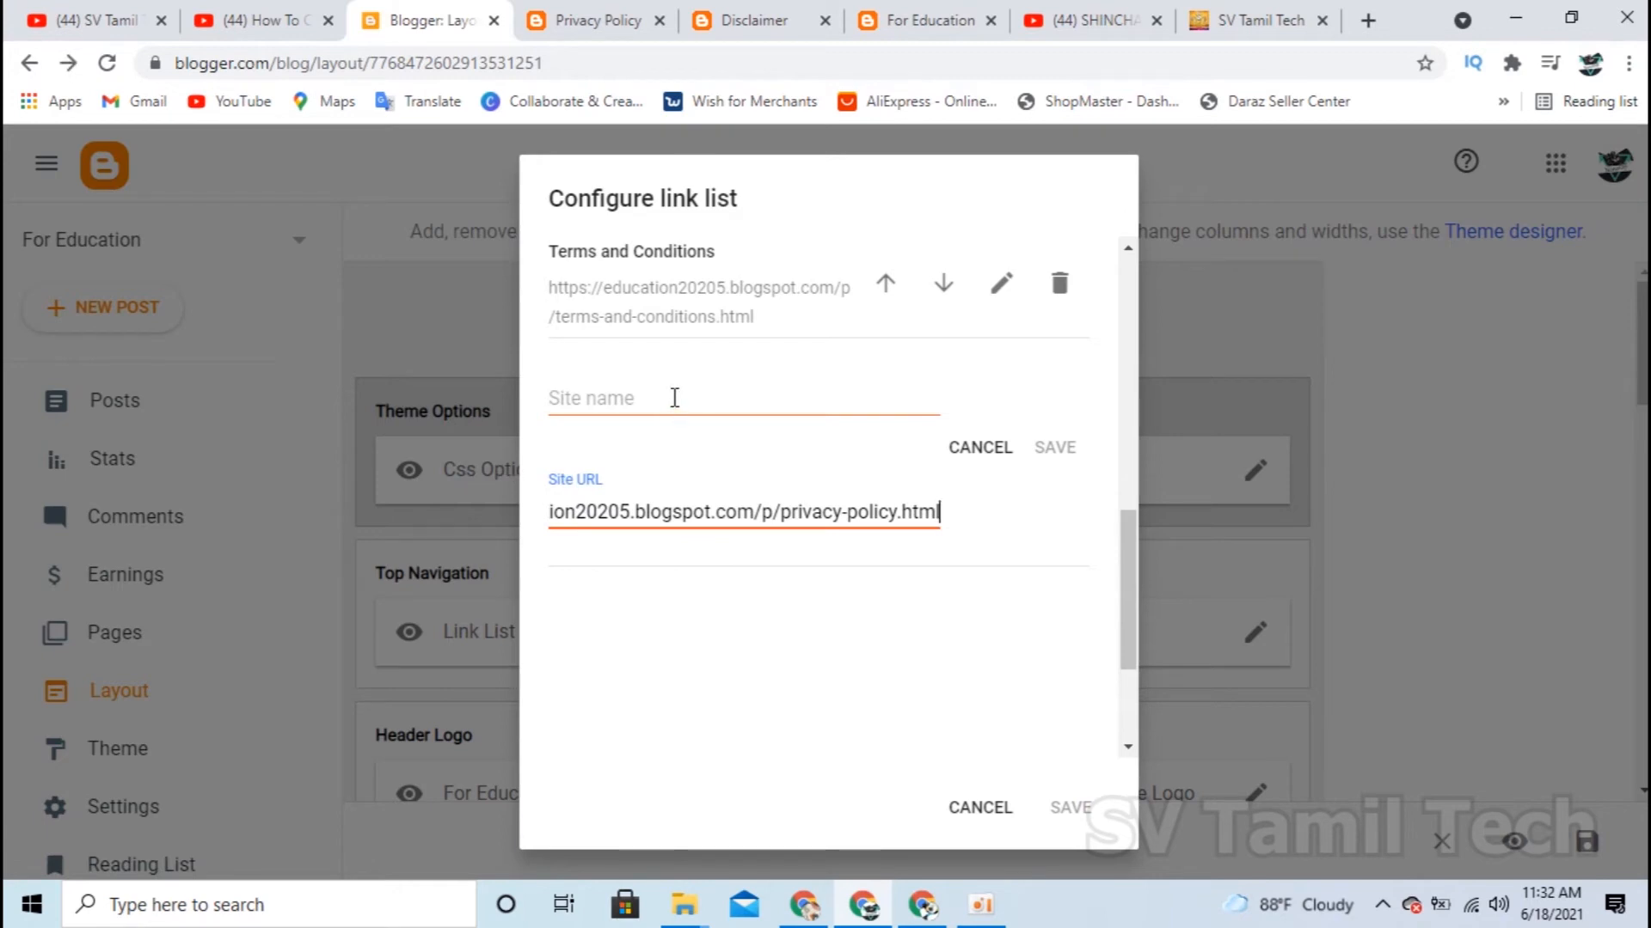
# Name the new link item Privacy Policy, and save both the item and the Top Navigation link list
pyautogui.click(675, 399)
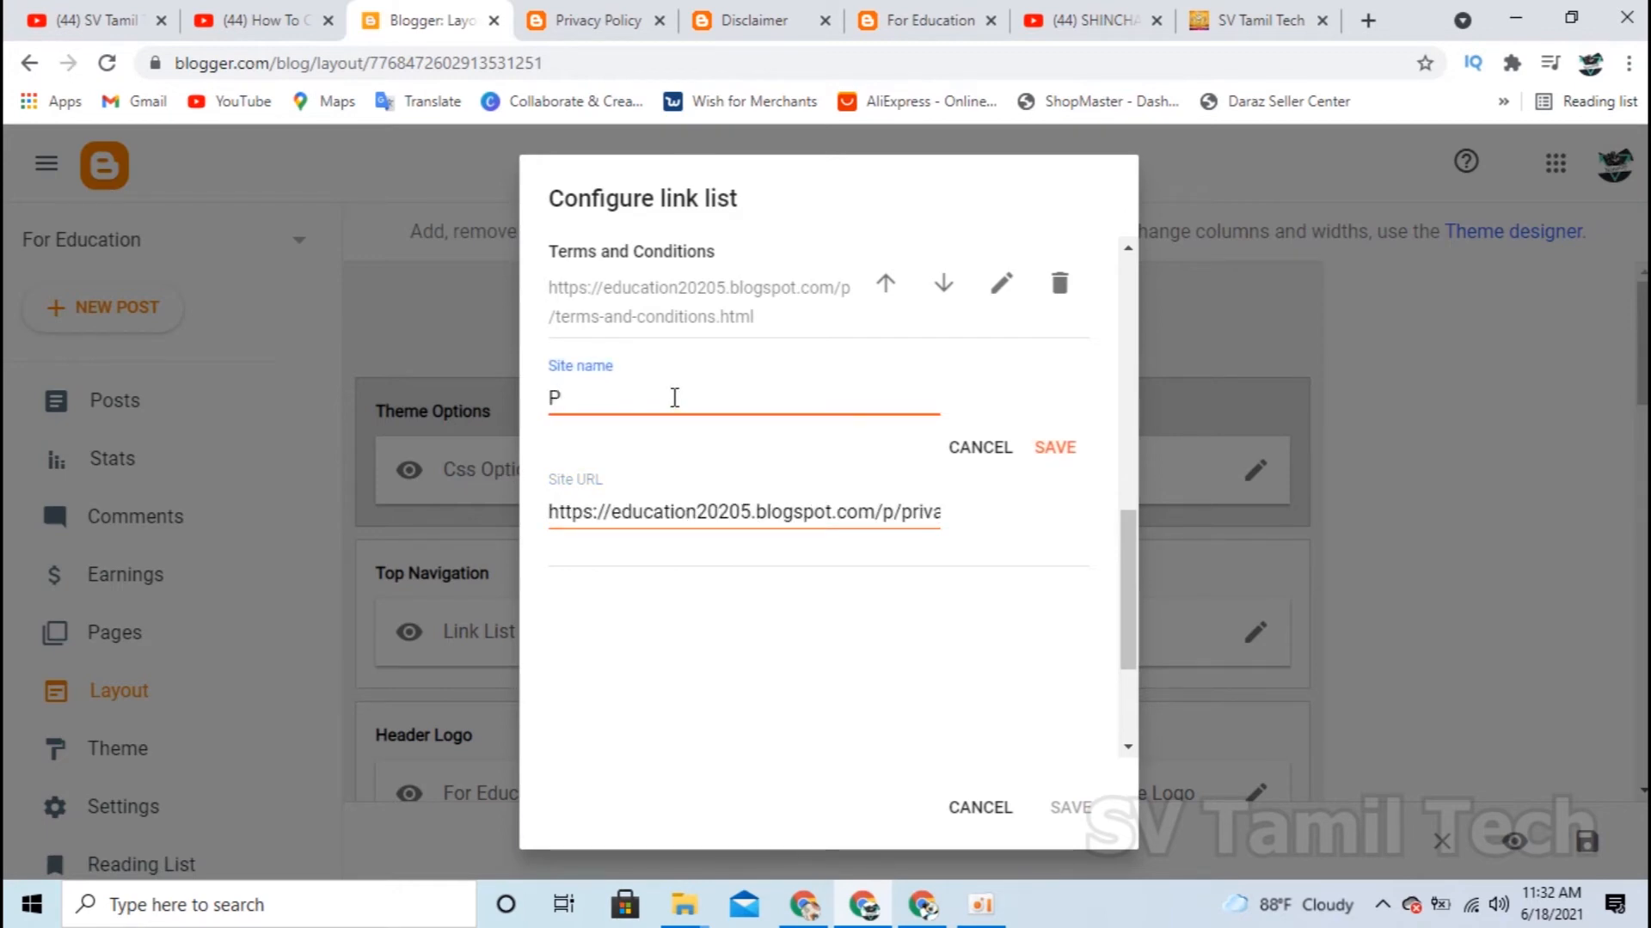
pyautogui.write('Privacy Policy')
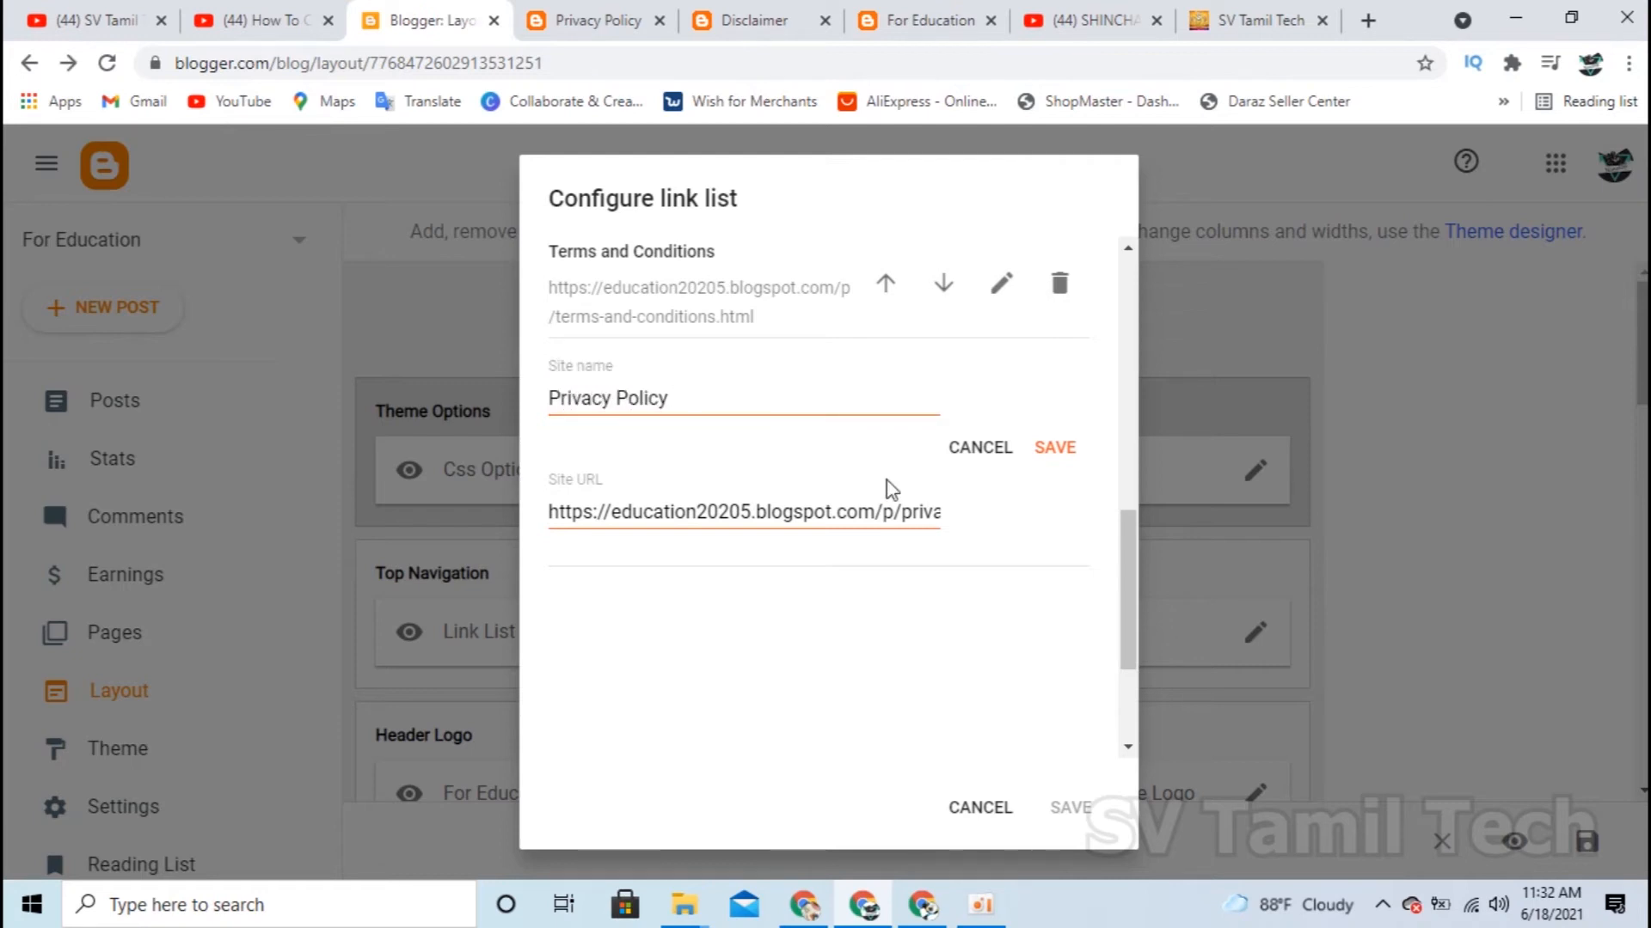
pyautogui.click(1057, 459)
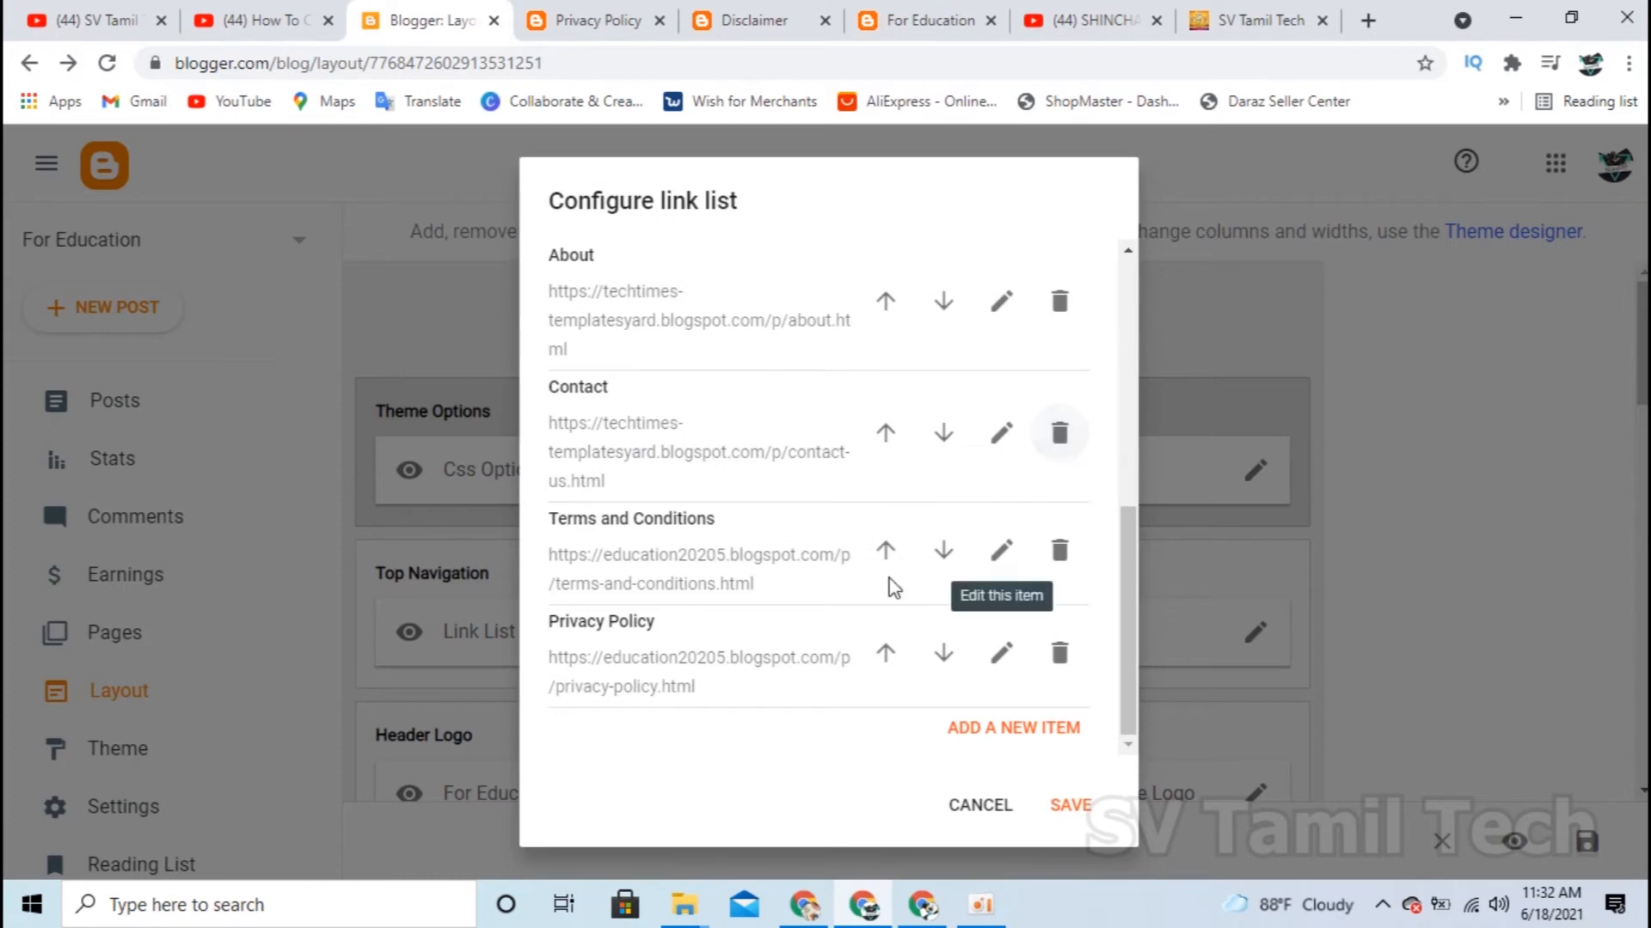
pyautogui.click(1068, 808)
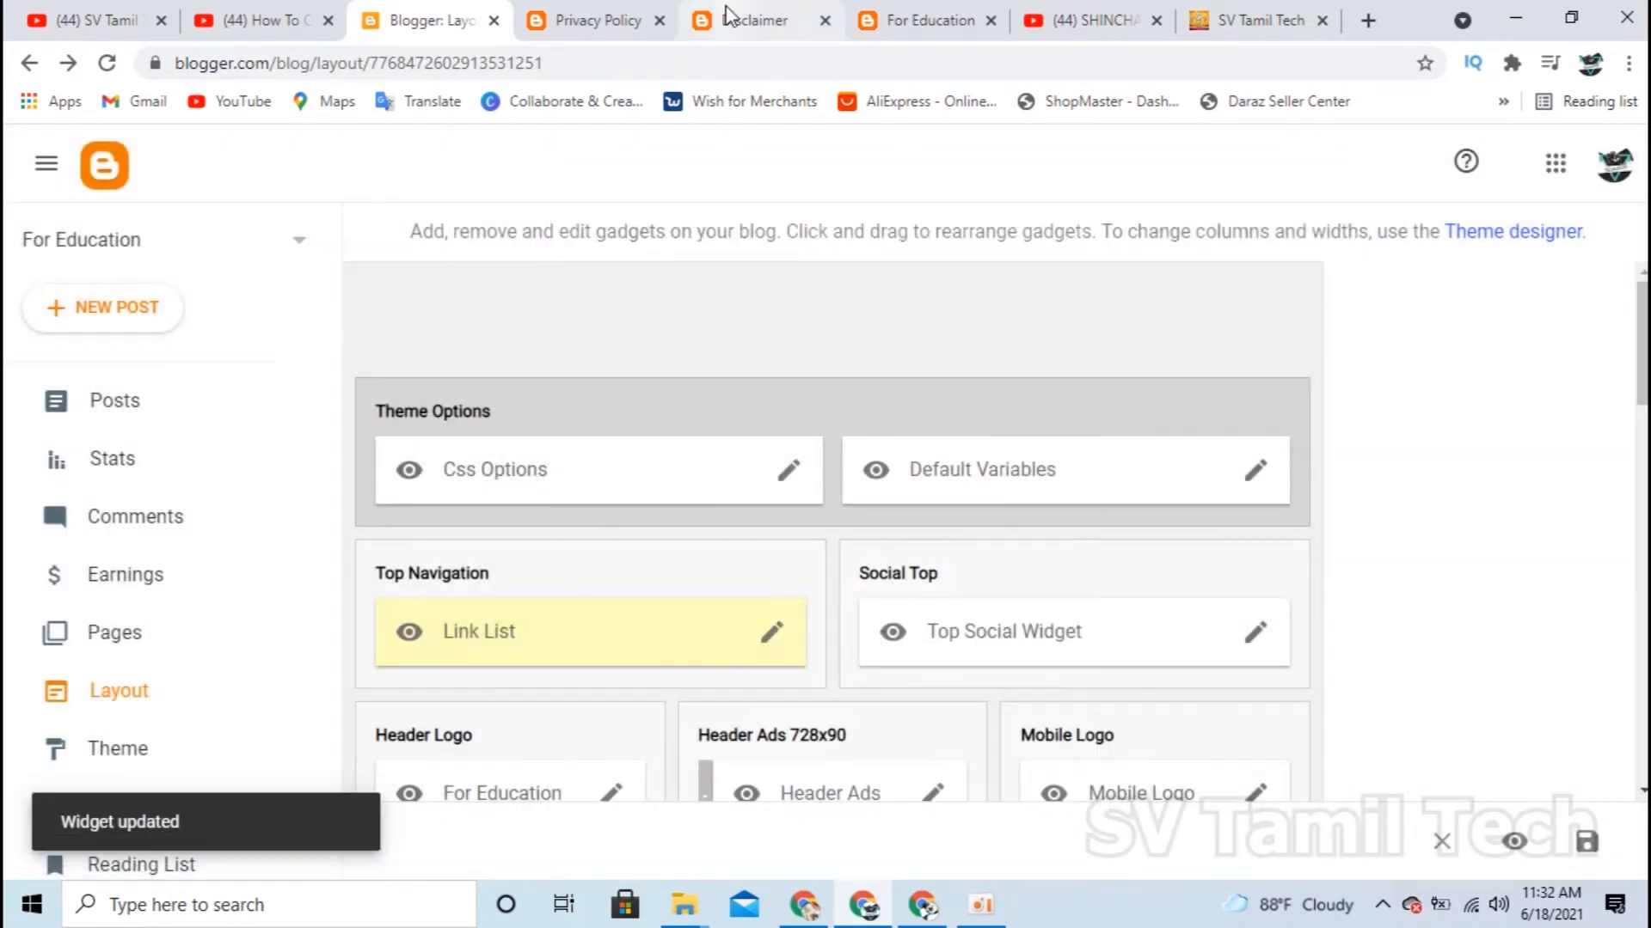
# Copy the published Disclaimer page's web address, close the Privacy Policy page, and return to the blog layout
pyautogui.click(730, 21)
pyautogui.click(725, 55)
pyautogui.hotkey('ctrl', 'c')
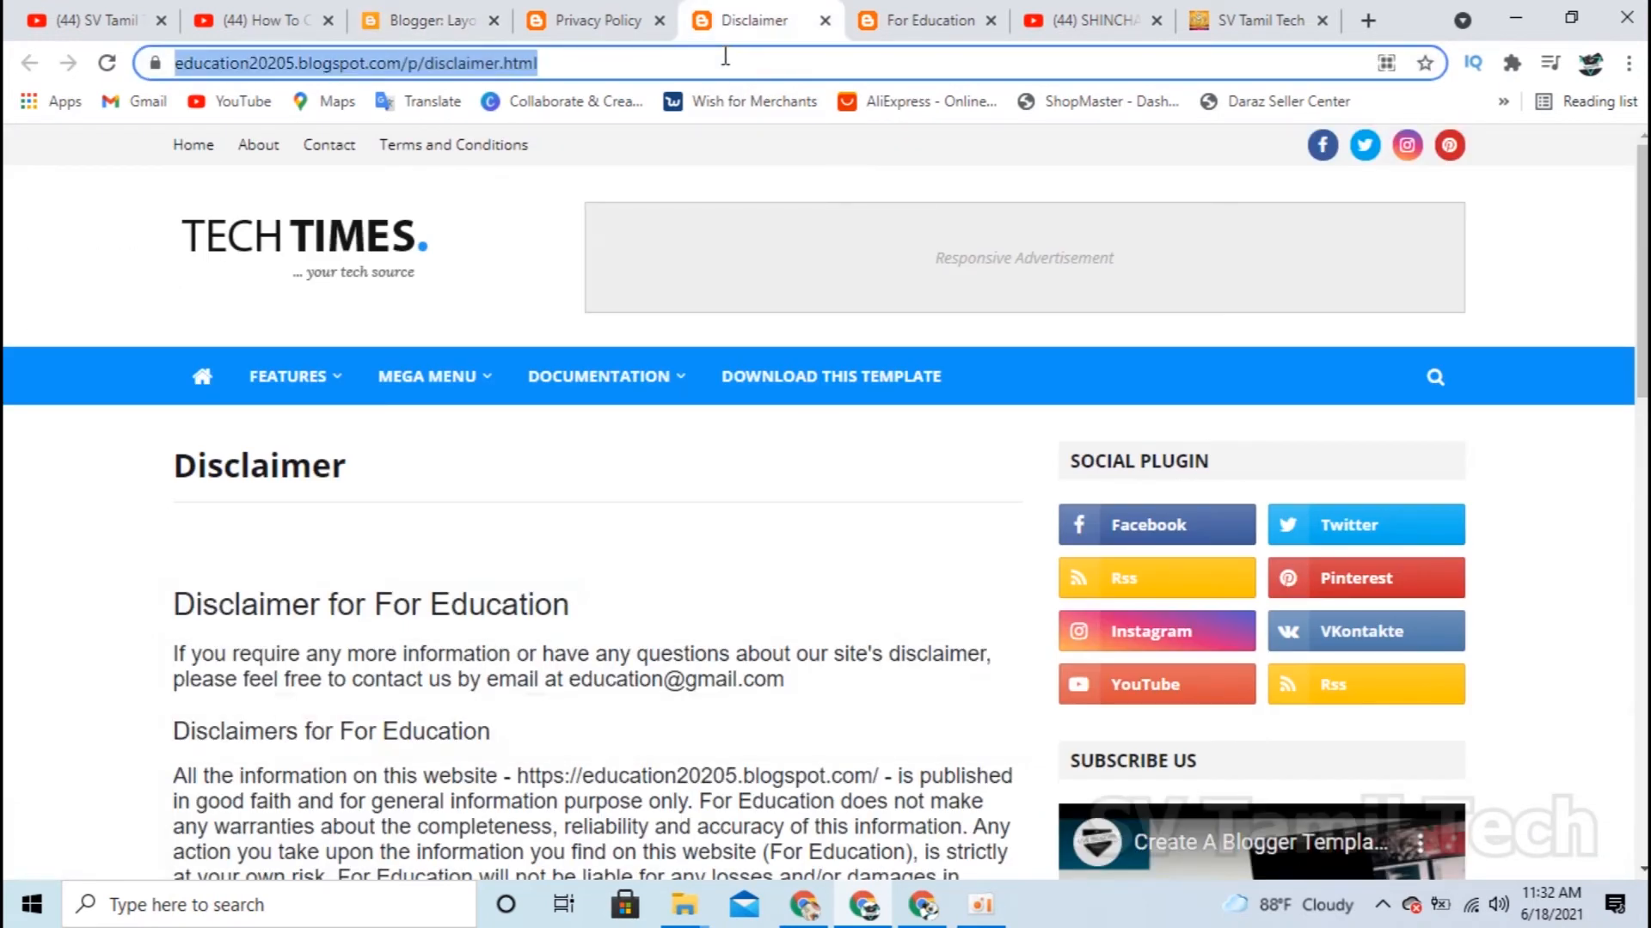
pyautogui.click(659, 21)
pyautogui.click(420, 19)
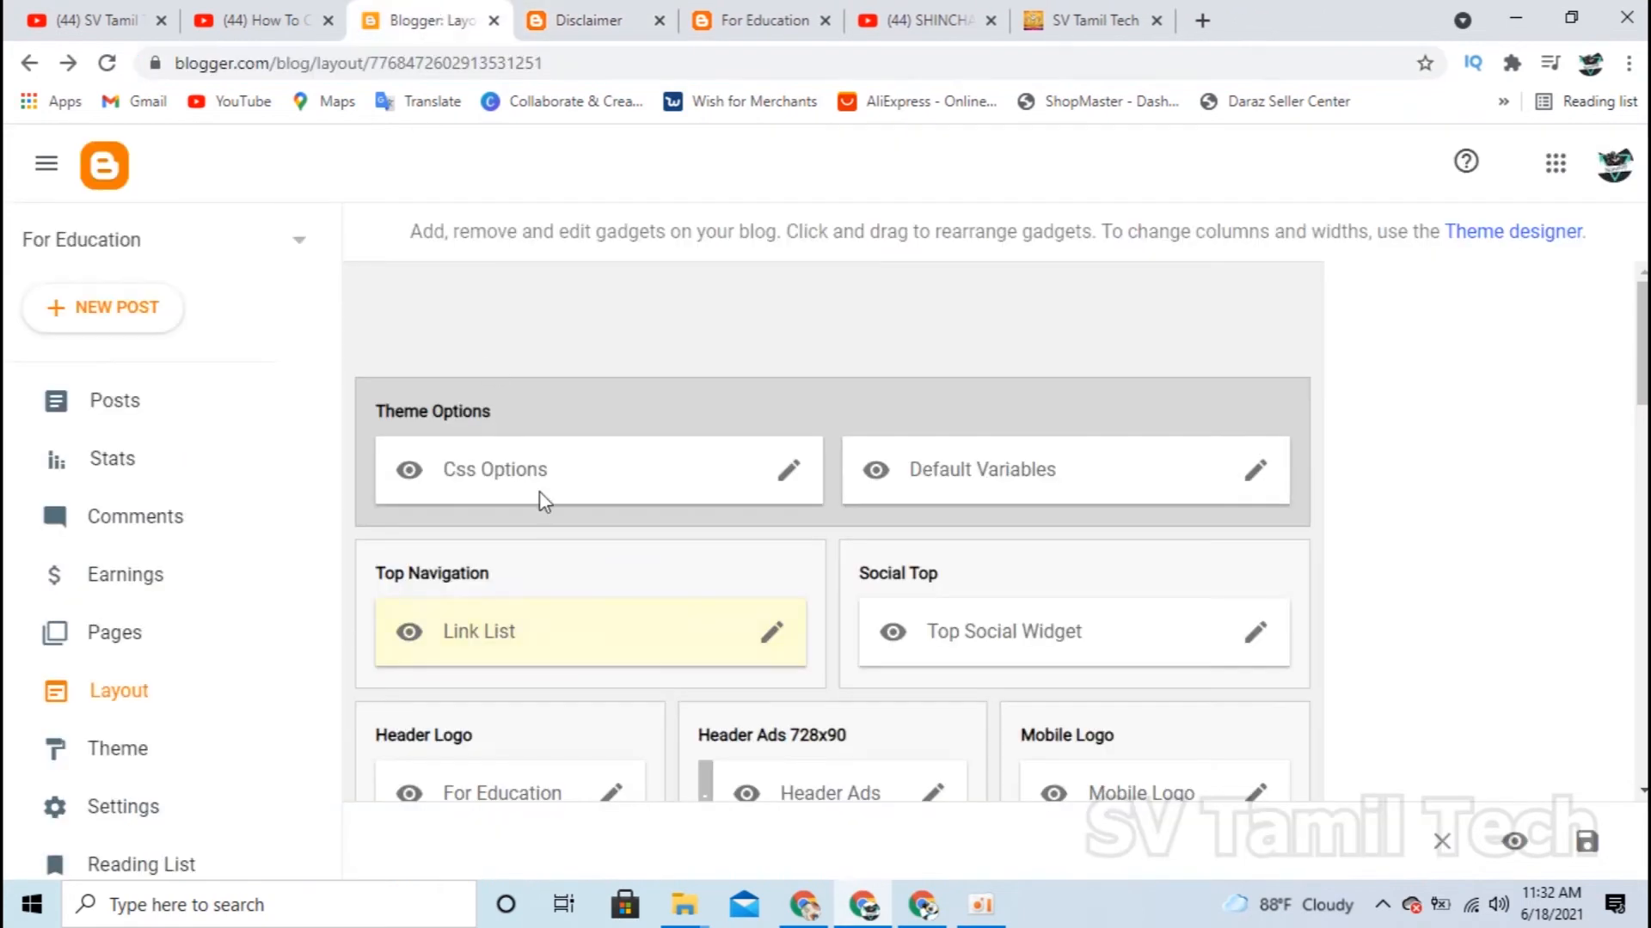
# Add another item to the Top Navigation link list with the Disclaimer page address as its site URL
pyautogui.click(773, 640)
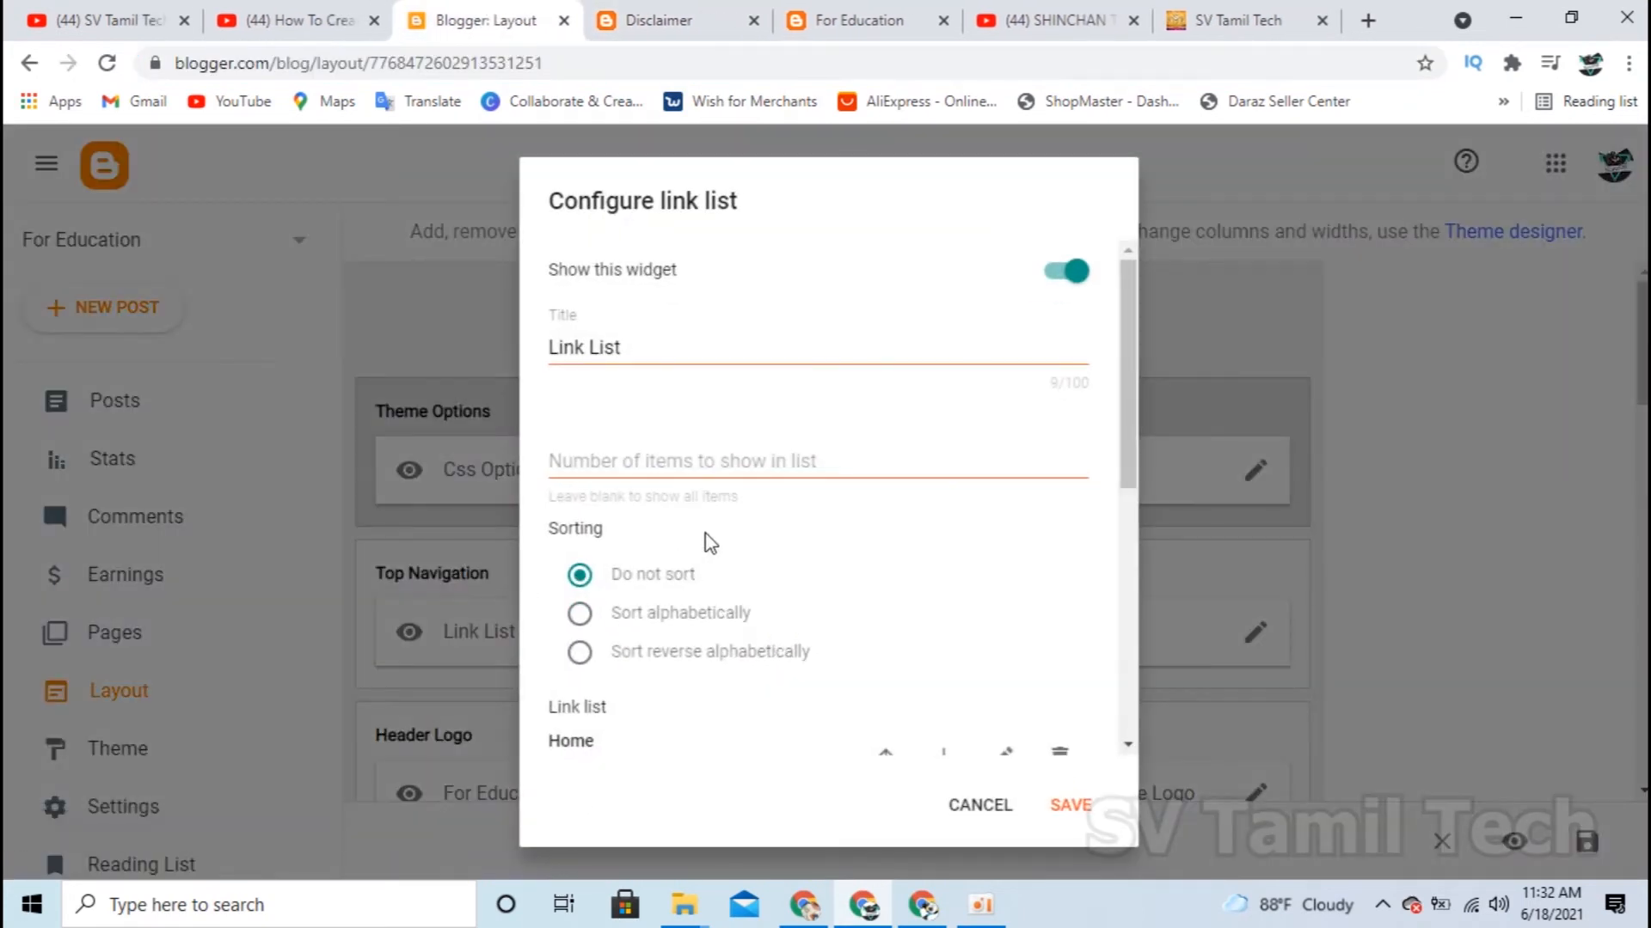
pyautogui.scroll(-5, 774, 550)
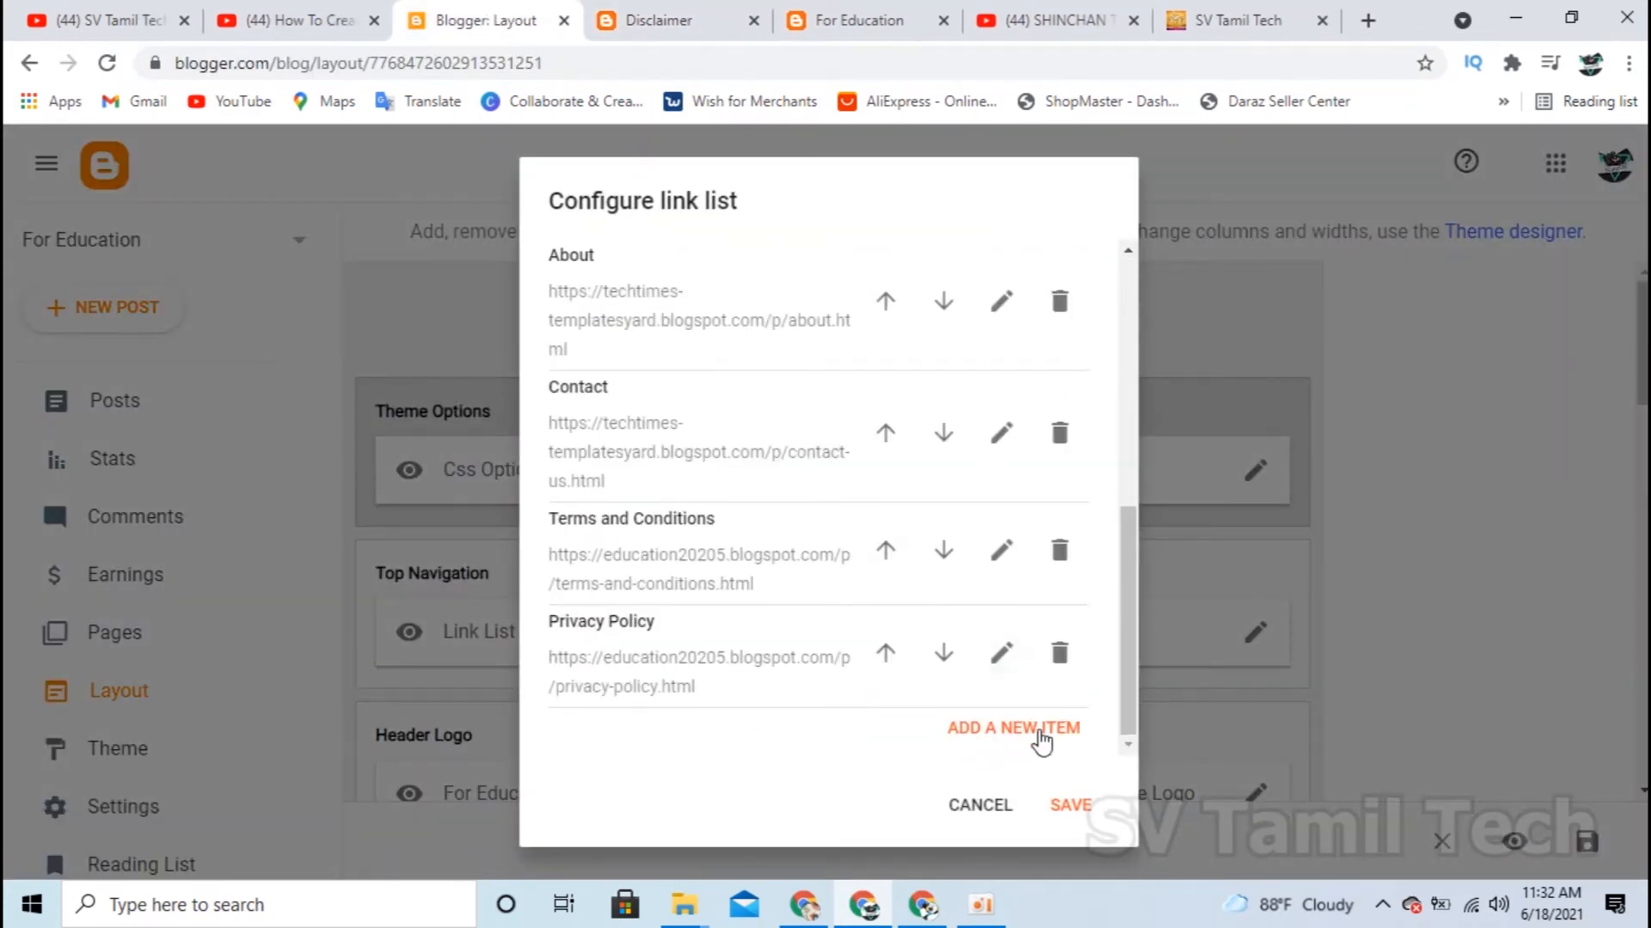
pyautogui.click(1041, 731)
pyautogui.scroll(-2, 778, 663)
pyautogui.moveTo(645, 635); pyautogui.dragTo(438, 636)
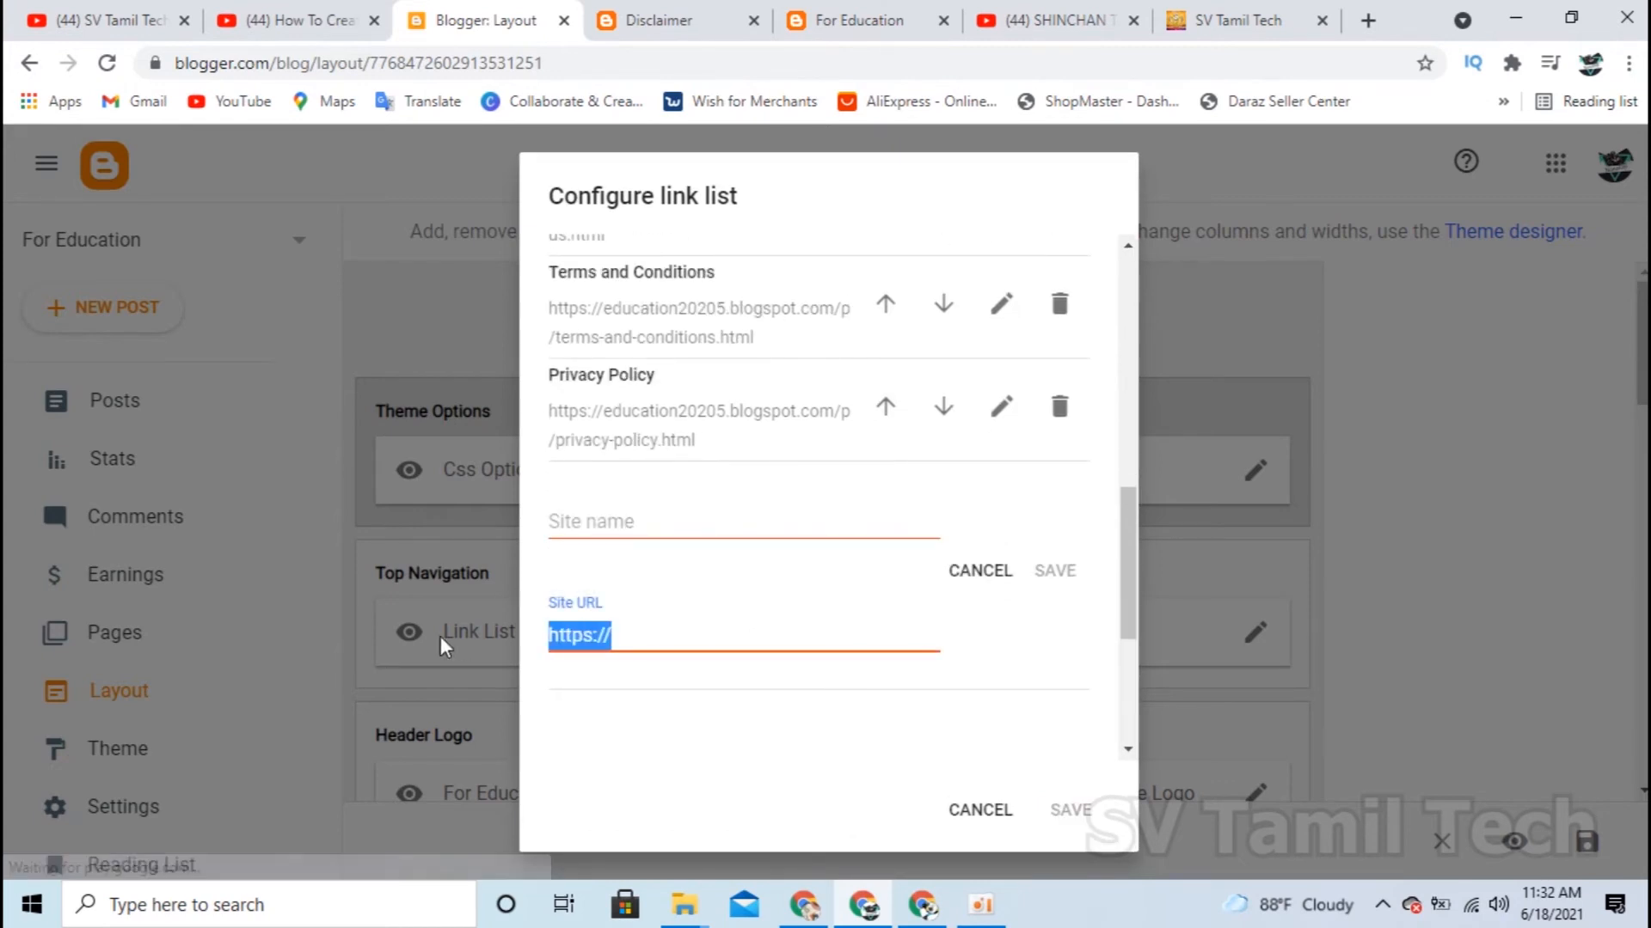
pyautogui.hotkey('ctrl', 'v')
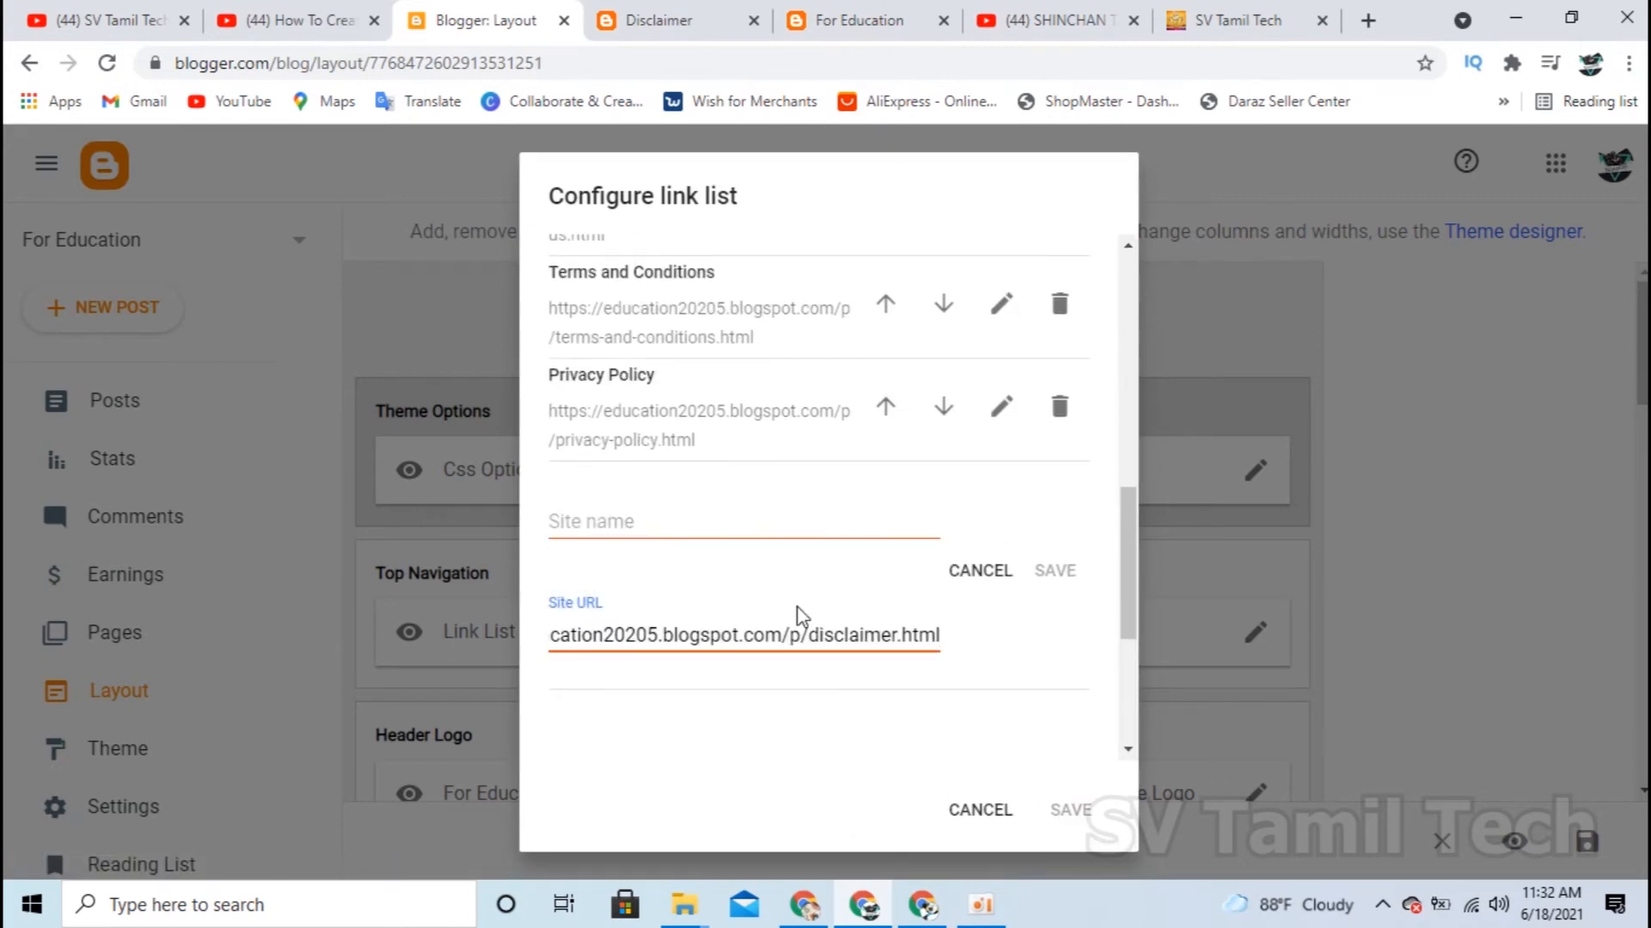
# Name the new link item Disclaimer, and save both the item and the Top Navigation link list
pyautogui.moveTo(808, 635); pyautogui.dragTo(899, 636)
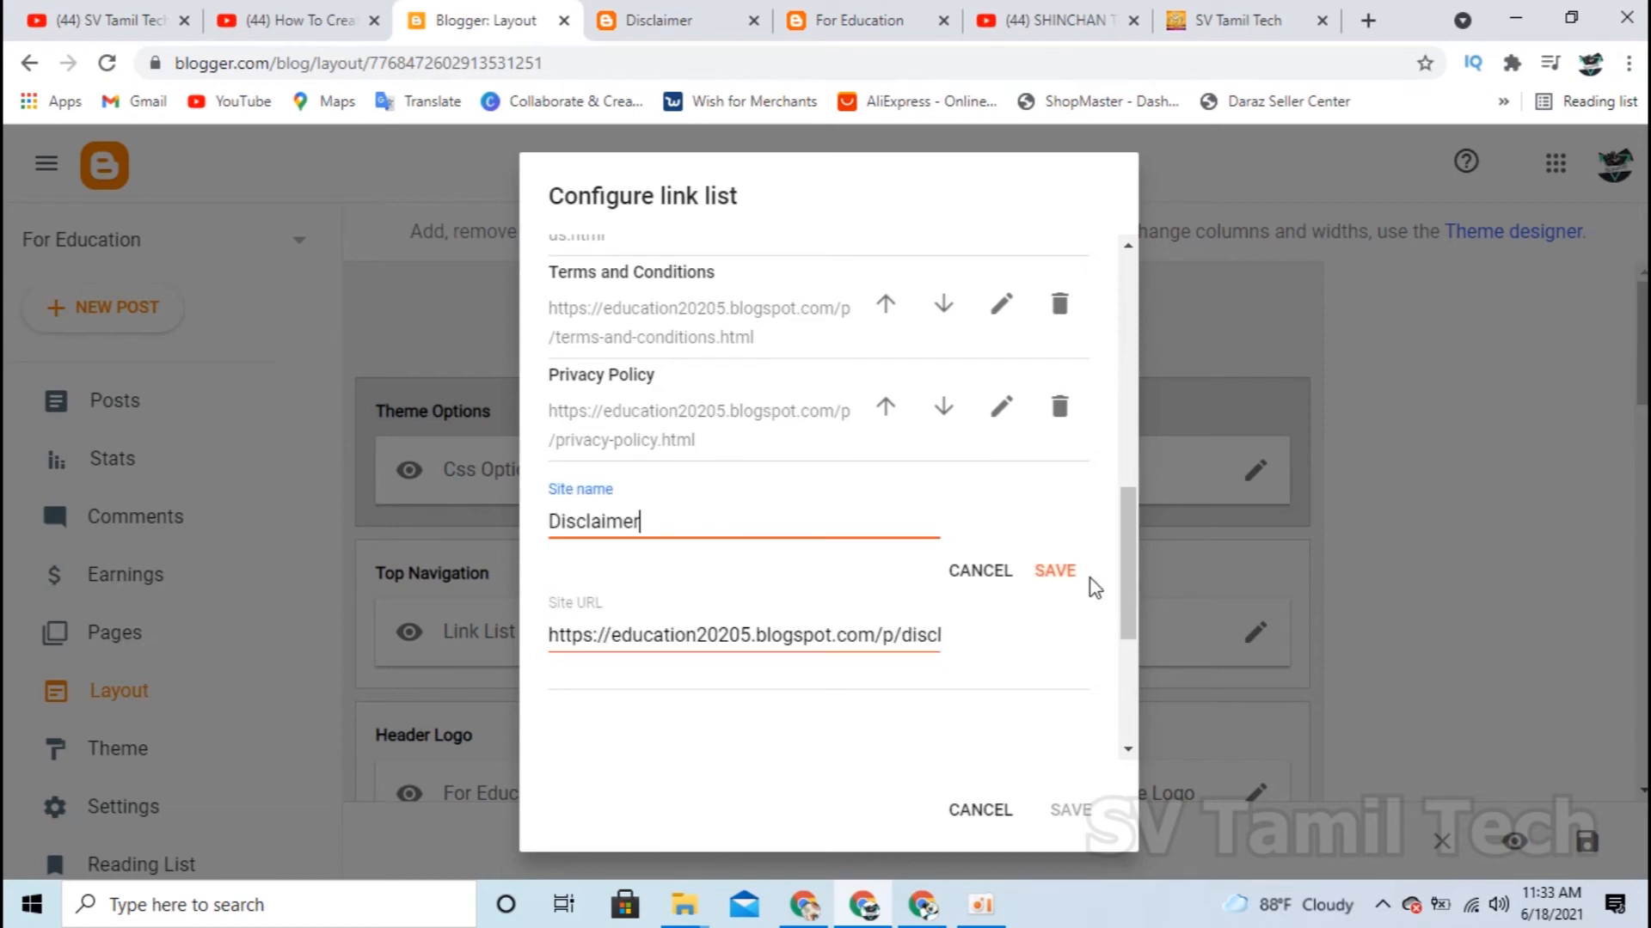
pyautogui.click(1066, 574)
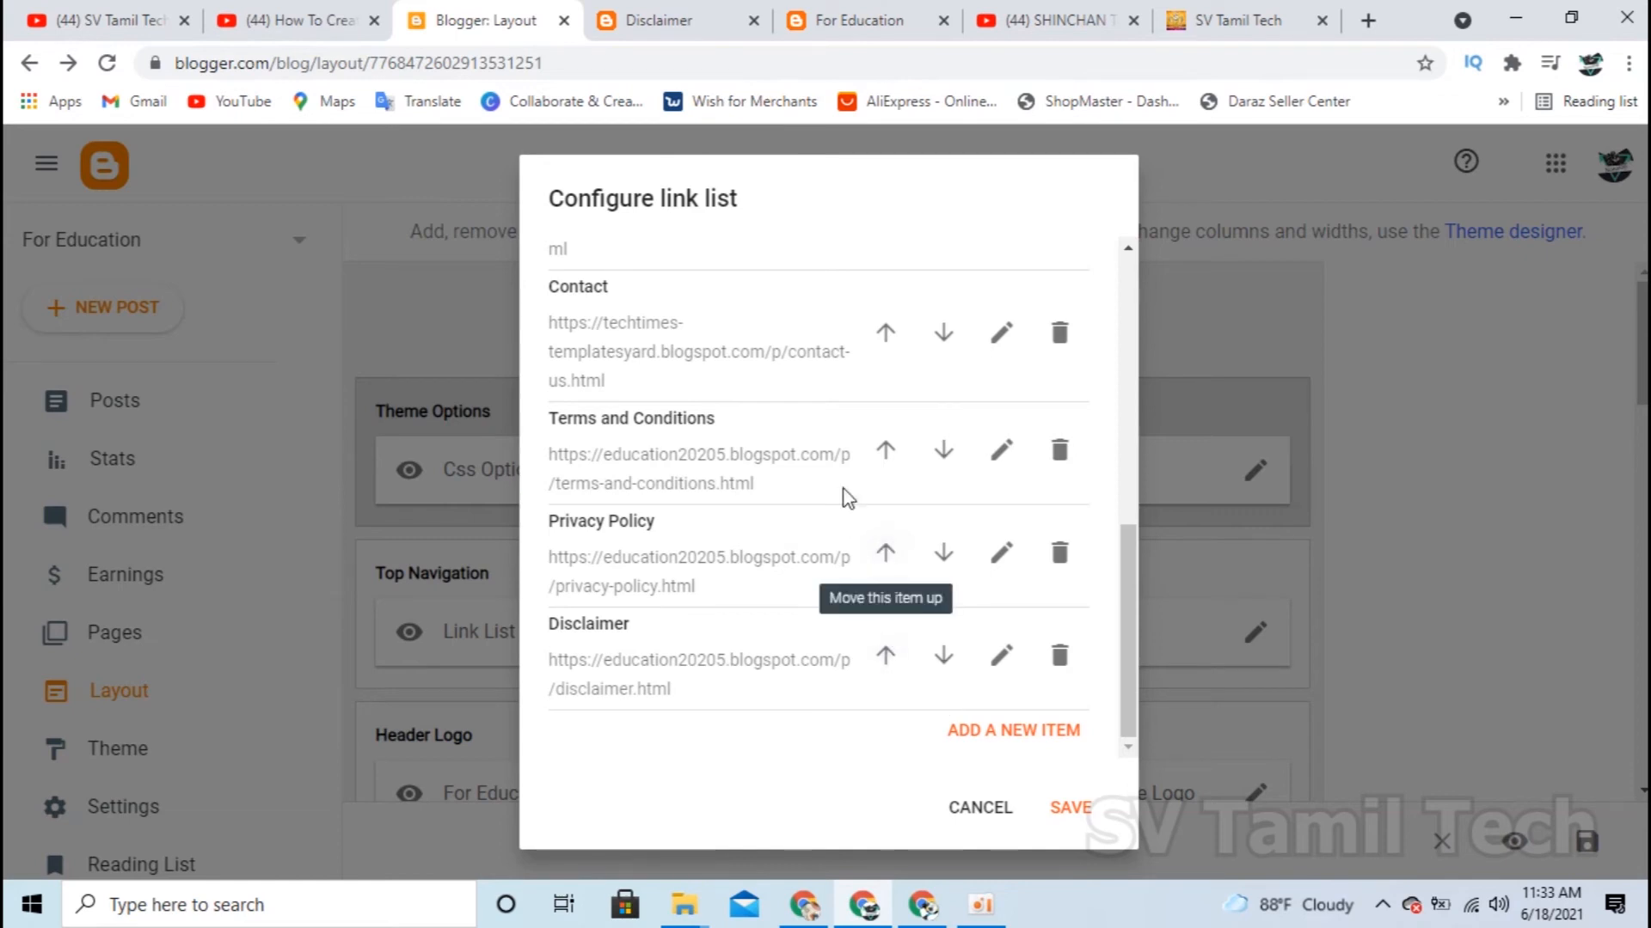
pyautogui.click(1066, 808)
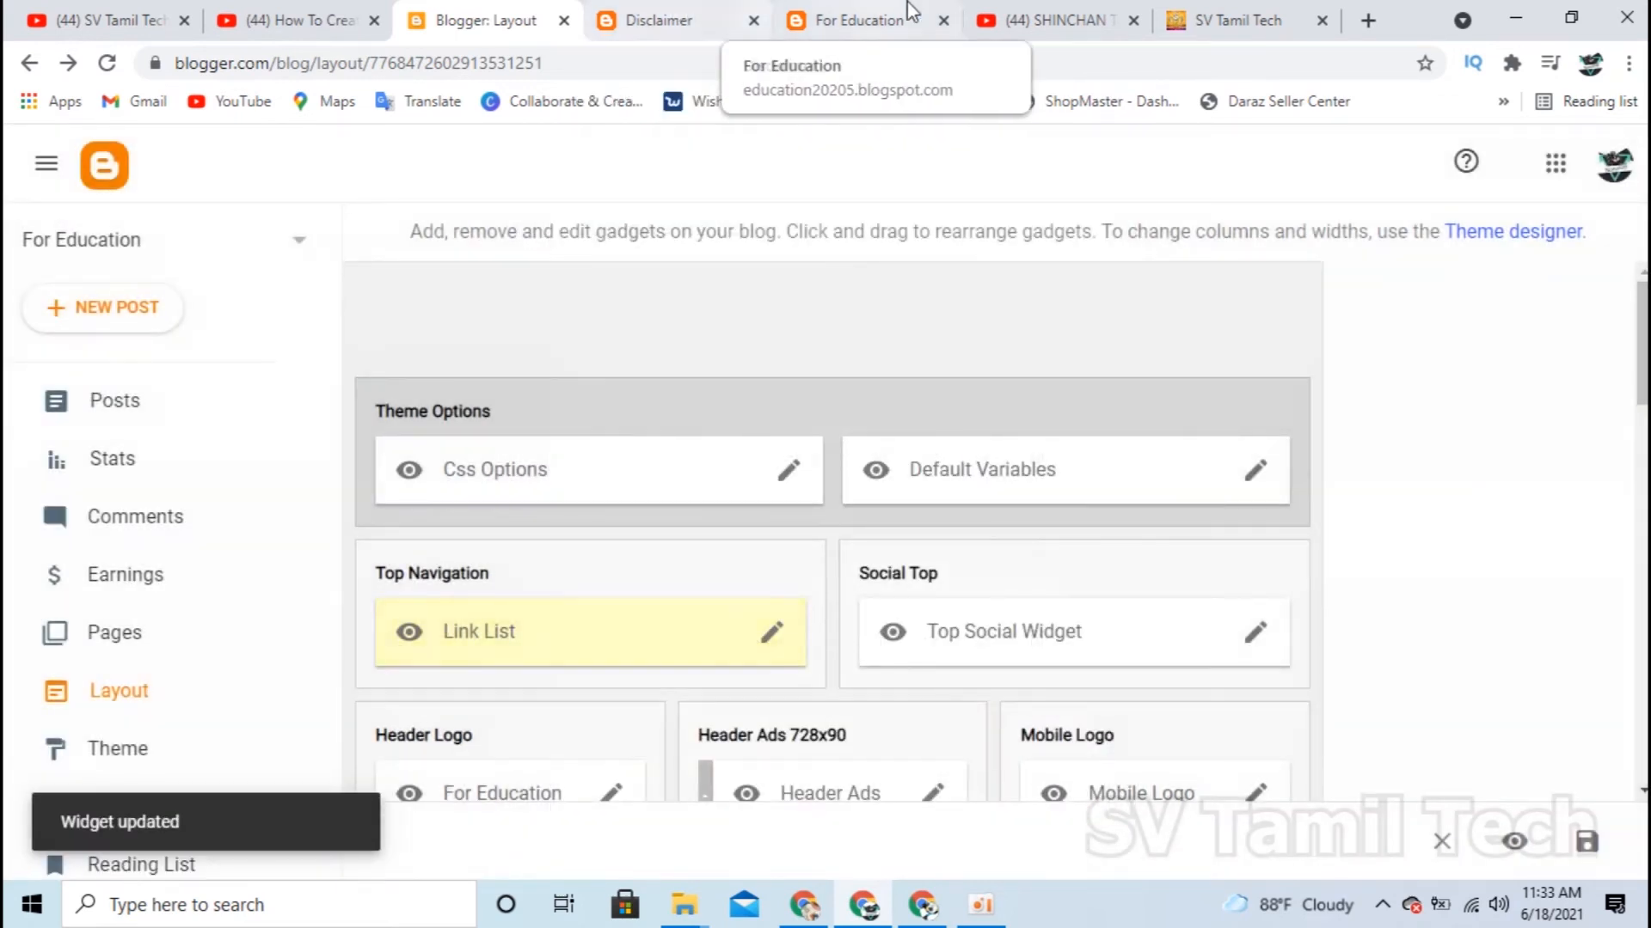
# Reload the live blog to check its top navigation links, open the Disclaimer link, and return to the layout
pyautogui.click(894, 19)
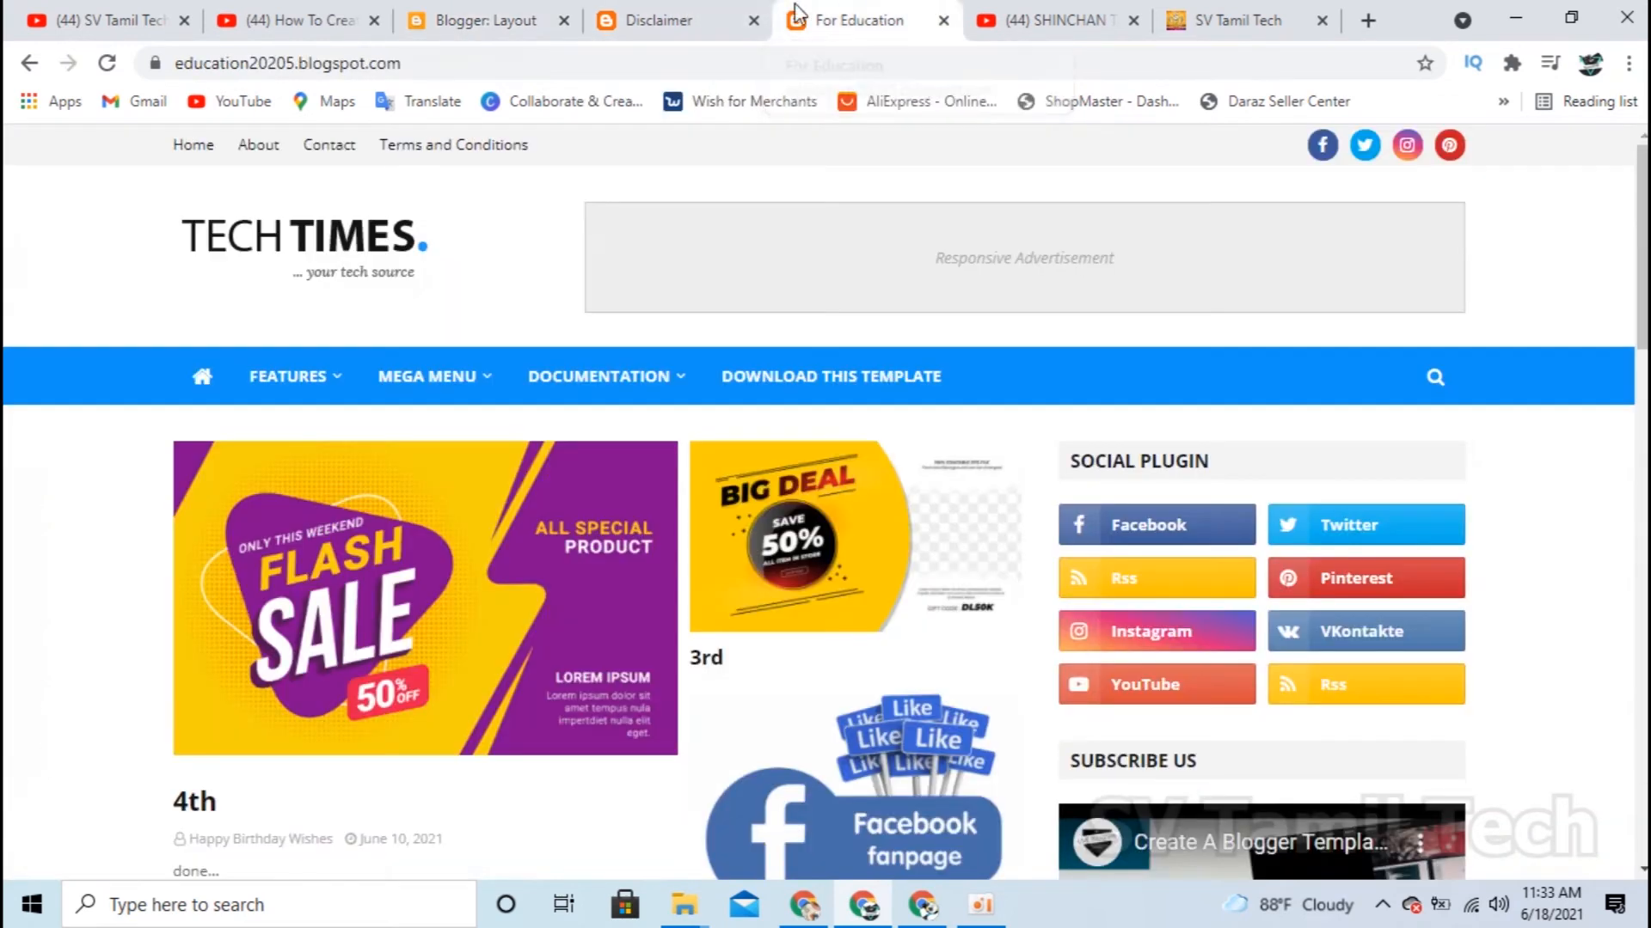
pyautogui.click(753, 20)
pyautogui.click(107, 63)
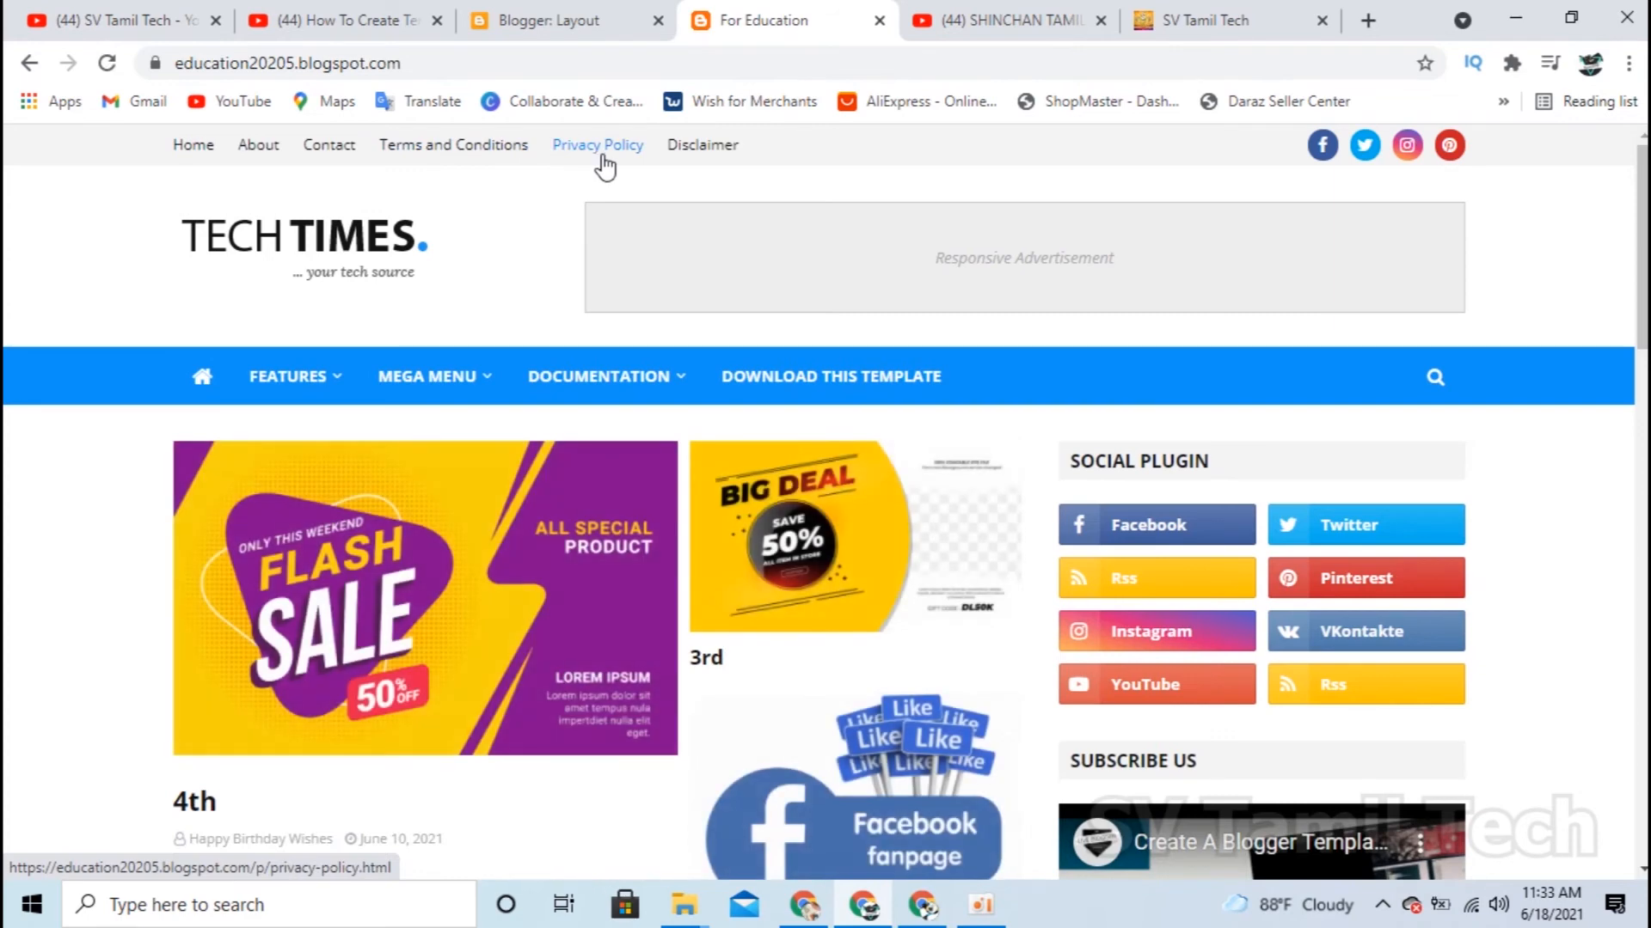
pyautogui.click(710, 153)
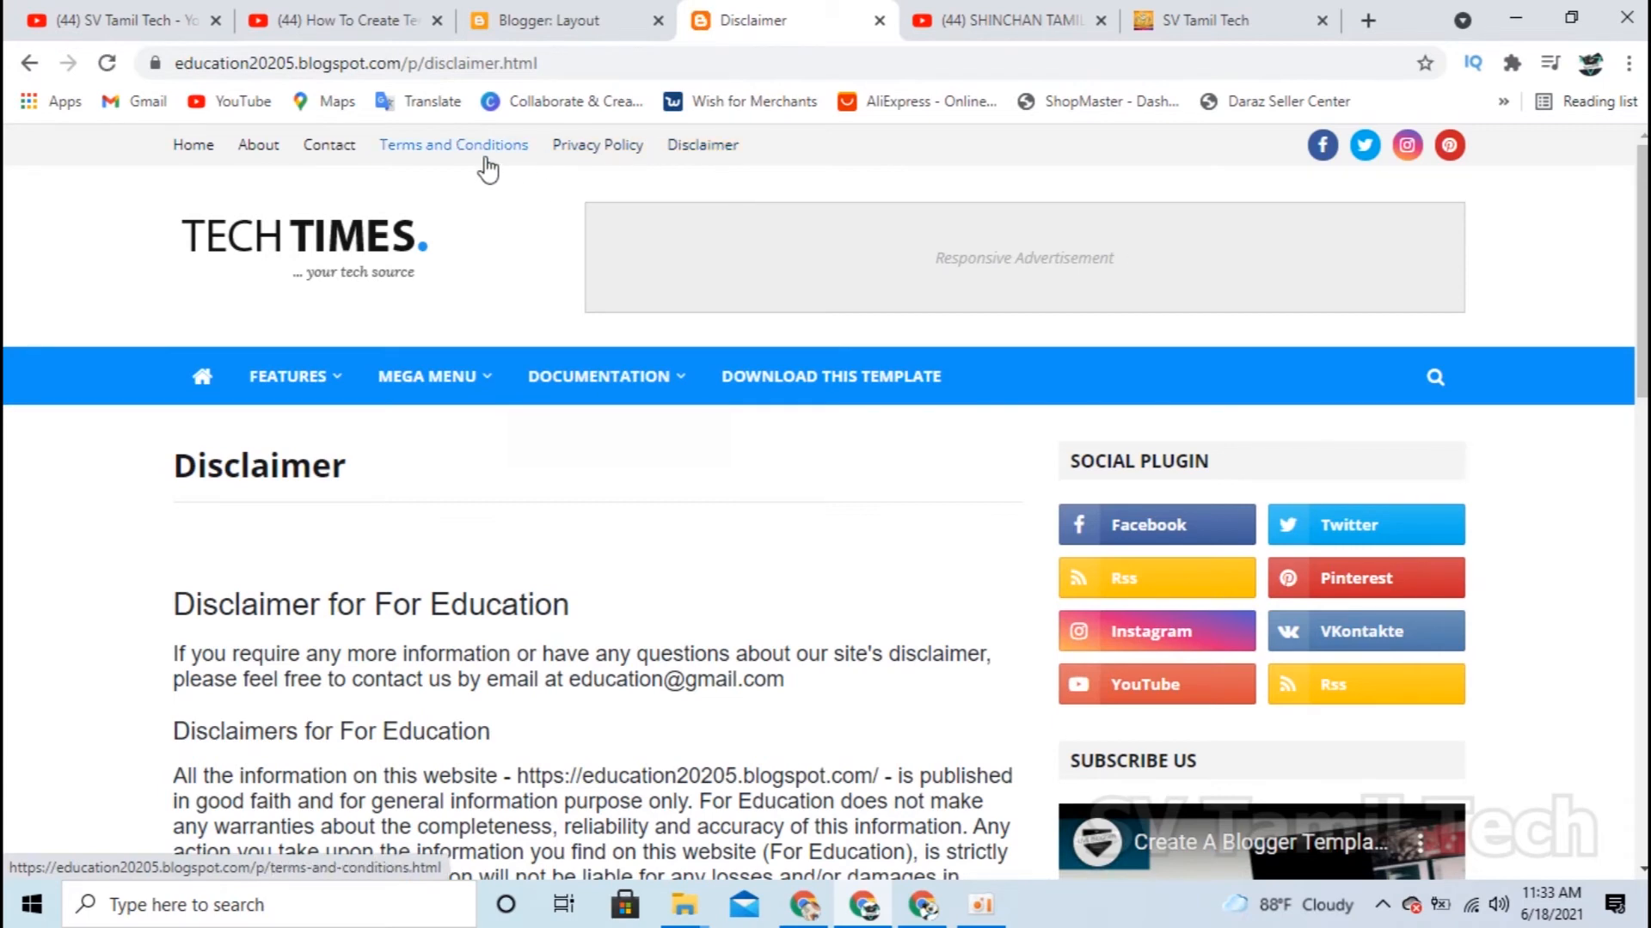
pyautogui.click(468, 17)
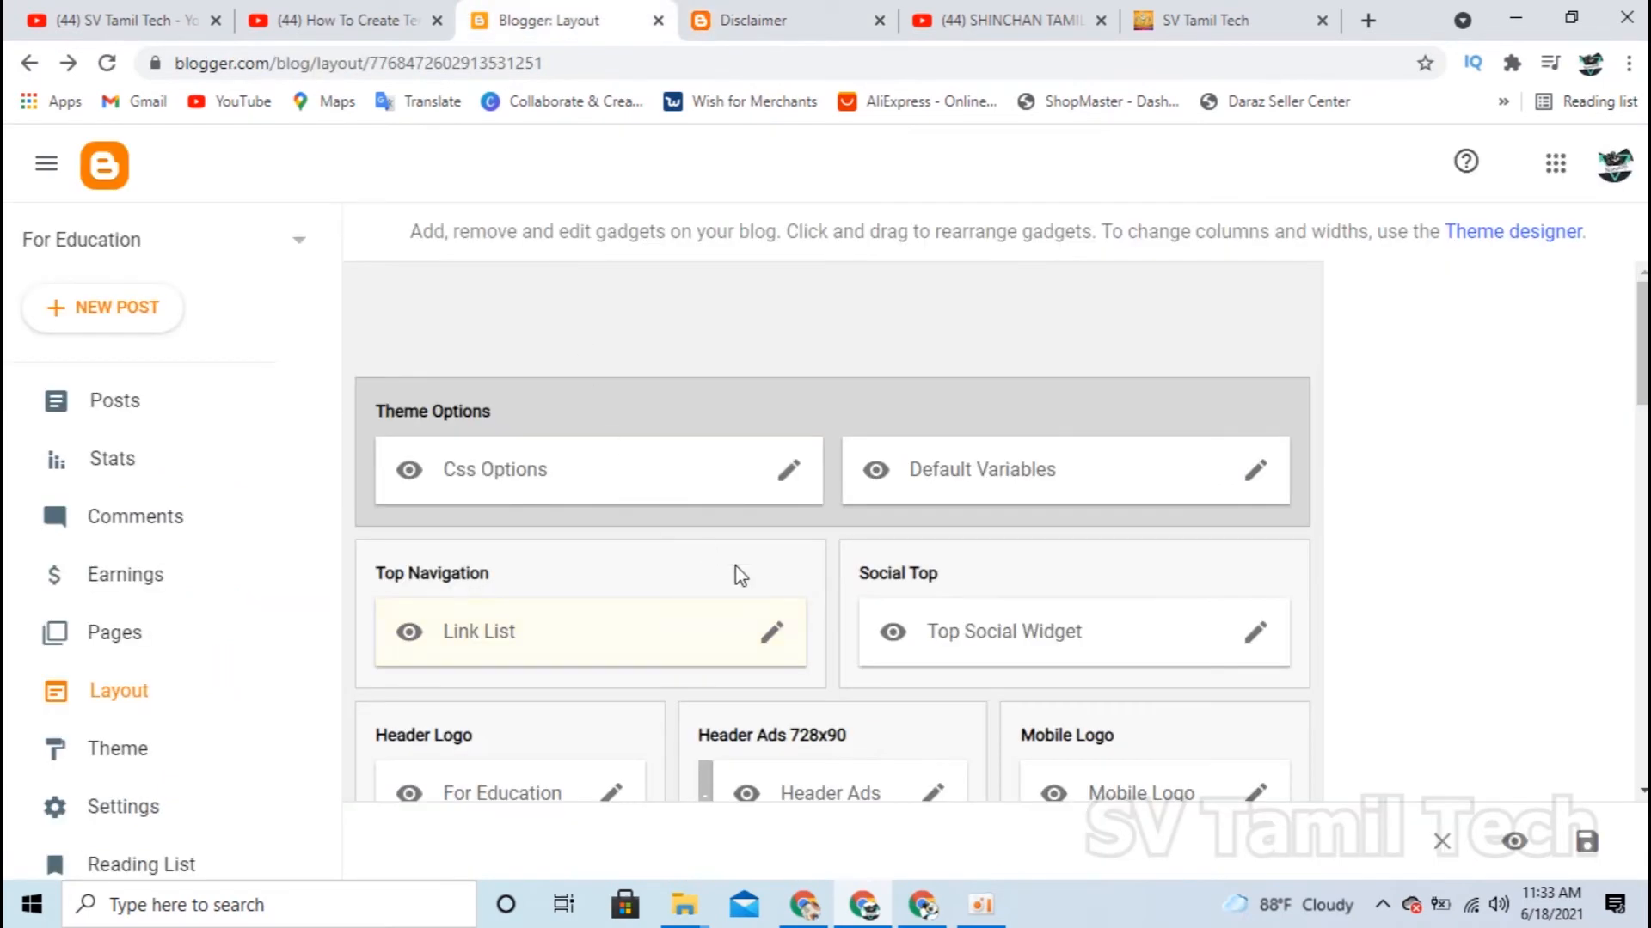
# Move the Disclaimer item above Terms and Conditions in the Top Navigation link list, directly below Contact, and save the list
pyautogui.click(766, 641)
pyautogui.scroll(-5, 910, 659)
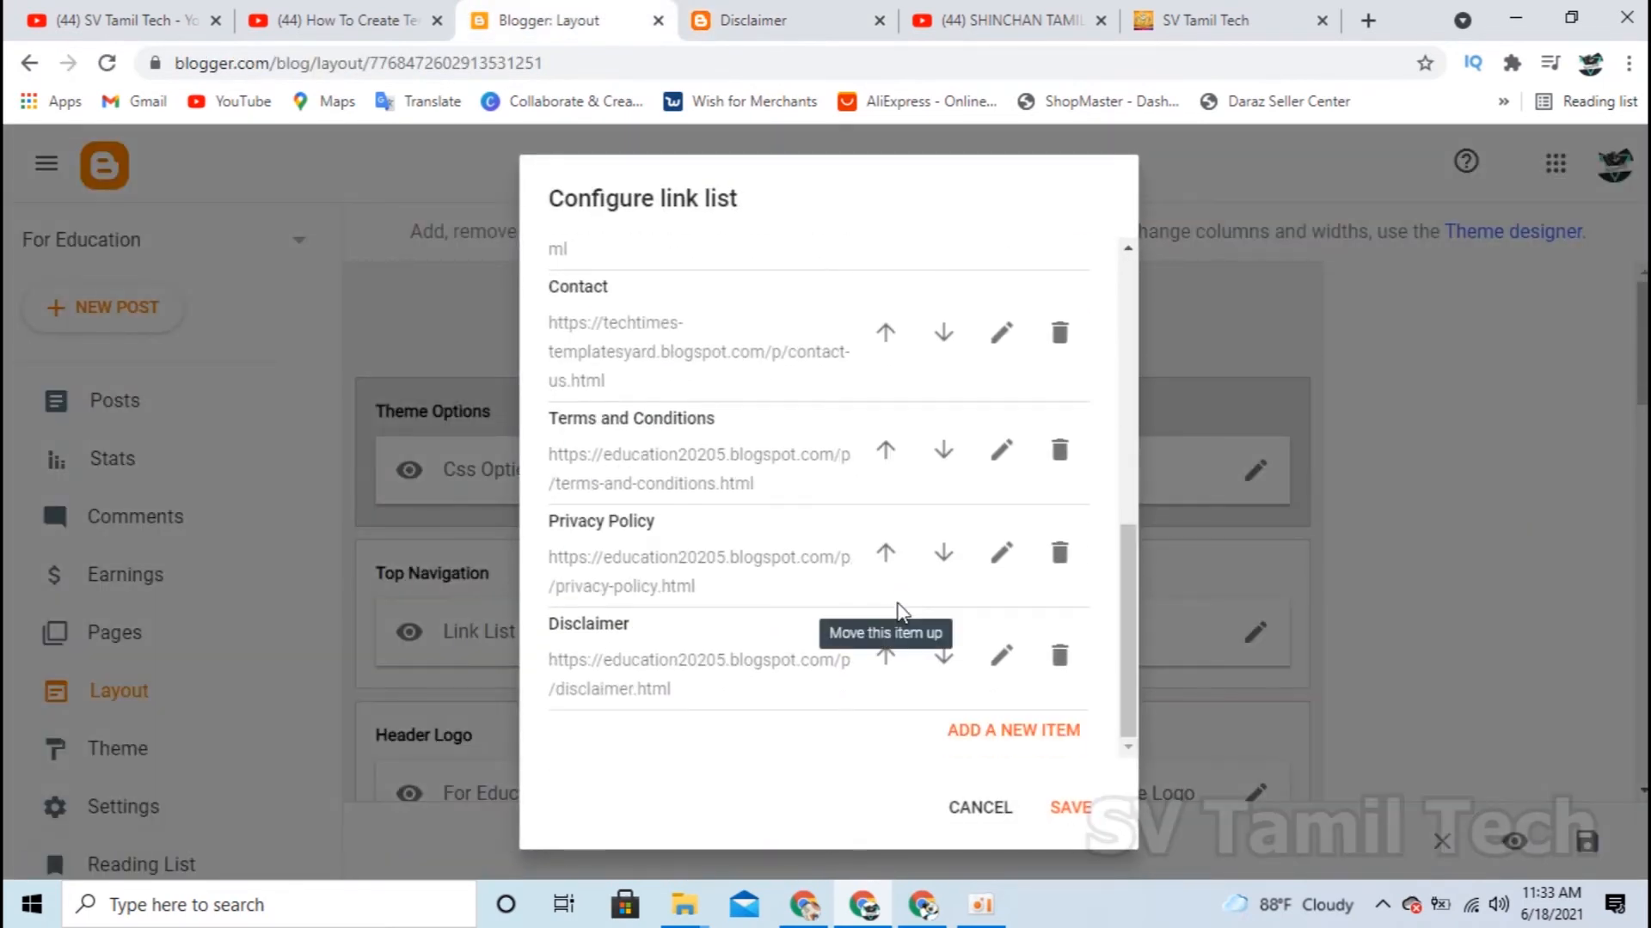
pyautogui.click(748, 19)
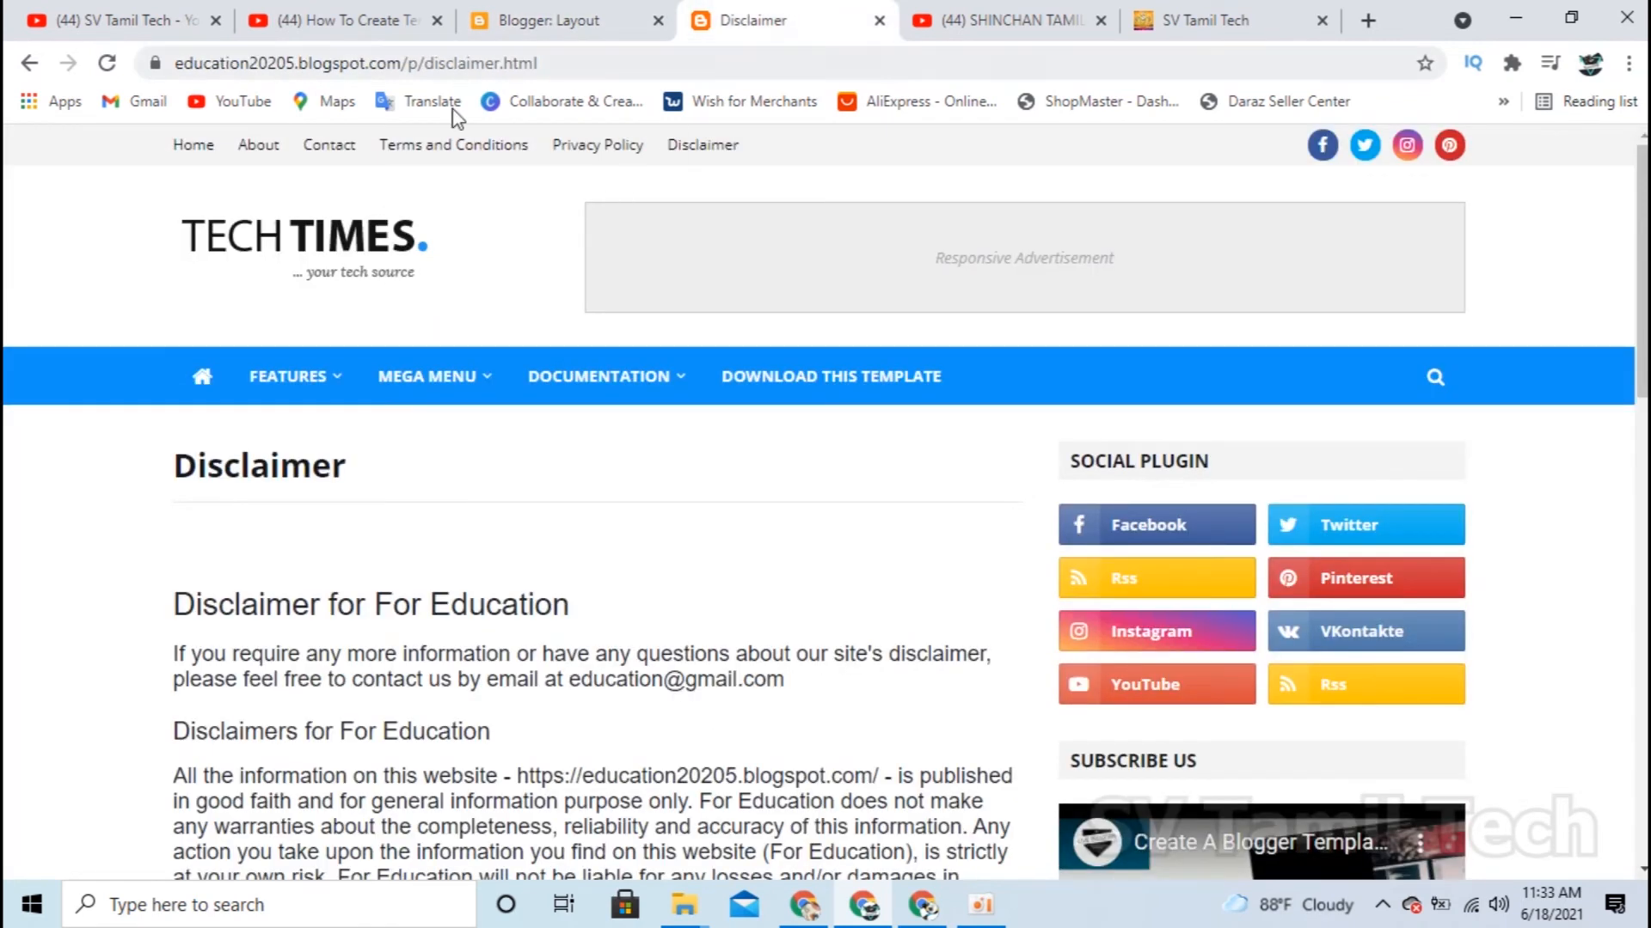
pyautogui.click(599, 12)
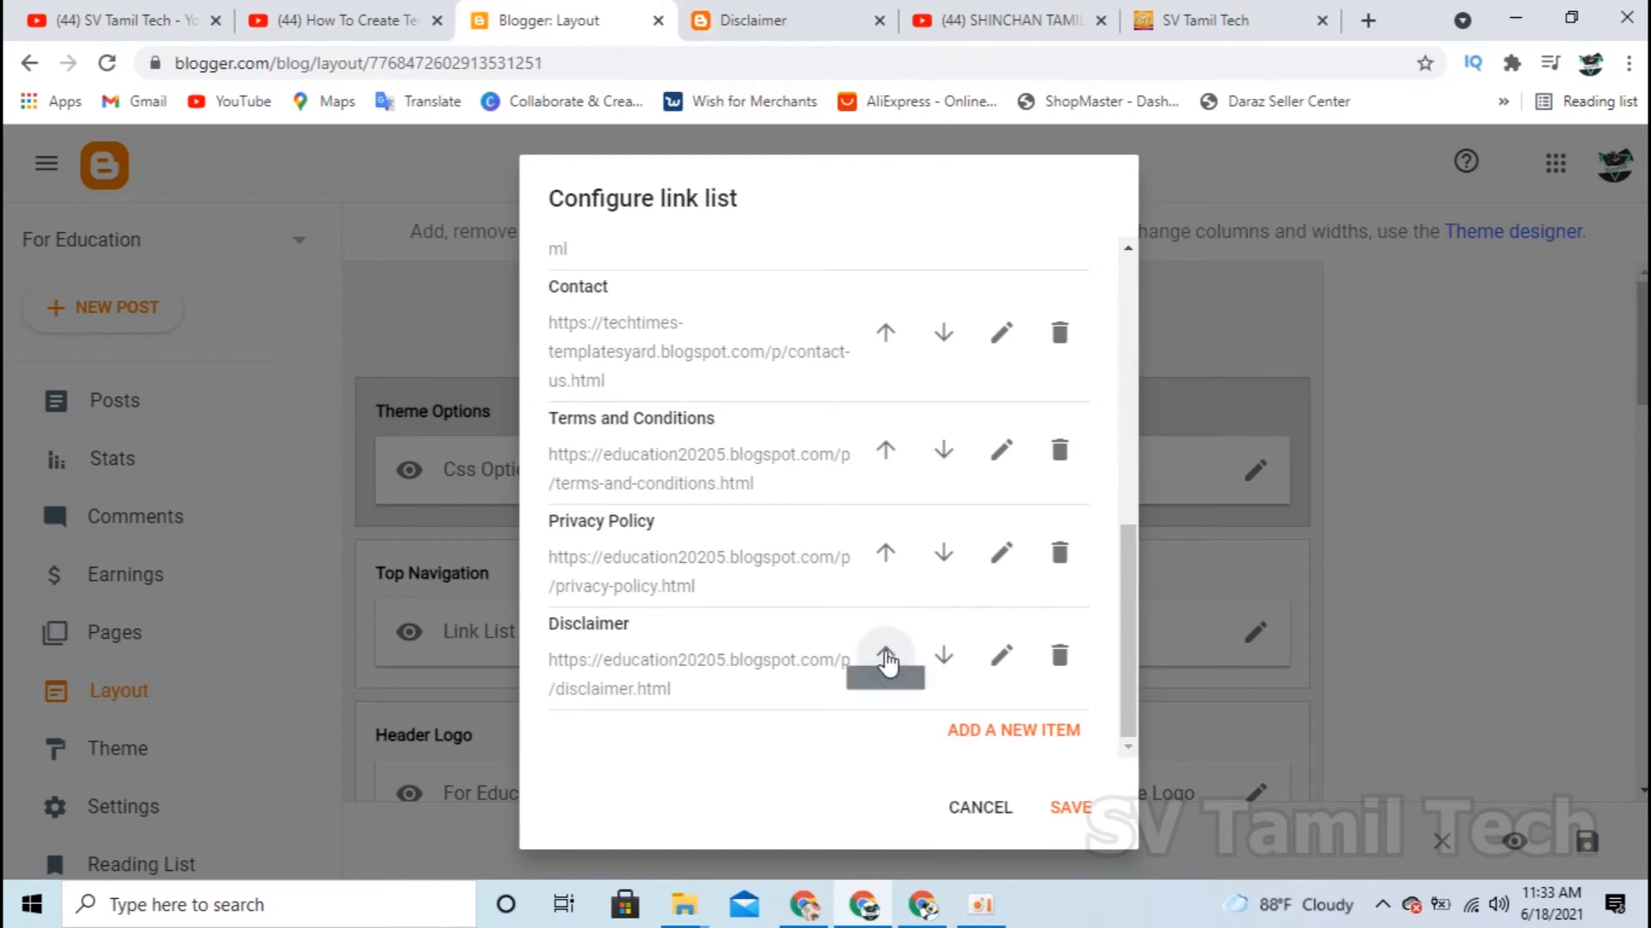
pyautogui.scroll(5, 886, 662)
pyautogui.scroll(-1, 792, 670)
pyautogui.scroll(-5, 812, 660)
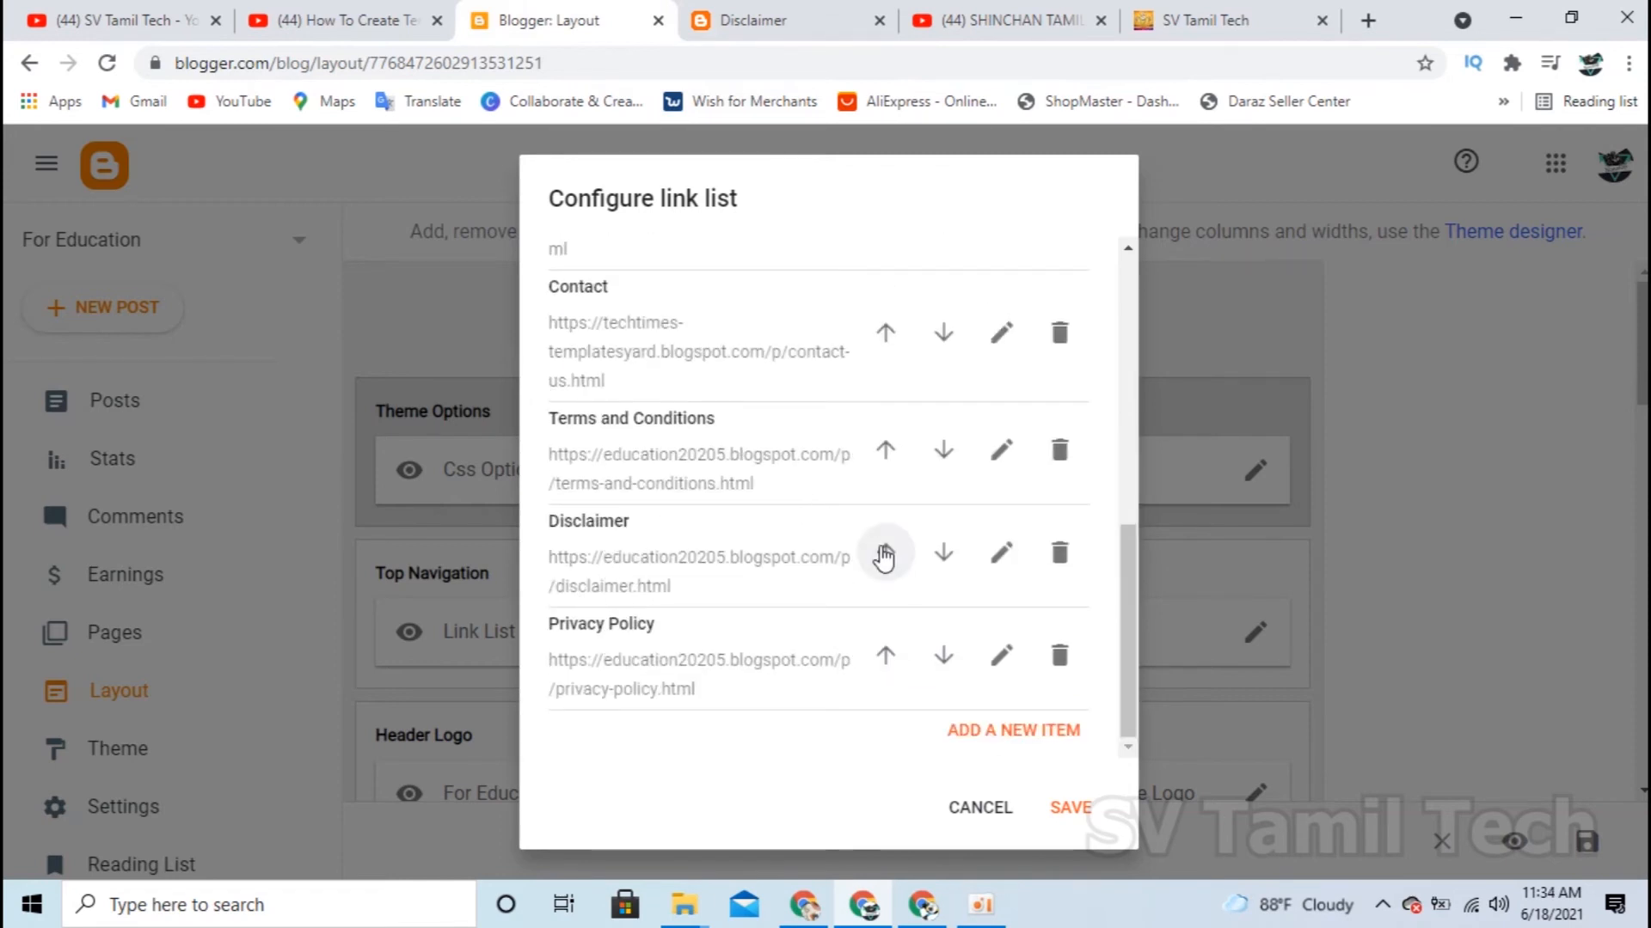
pyautogui.click(886, 553)
pyautogui.scroll(-5, 687, 628)
pyautogui.click(1109, 830)
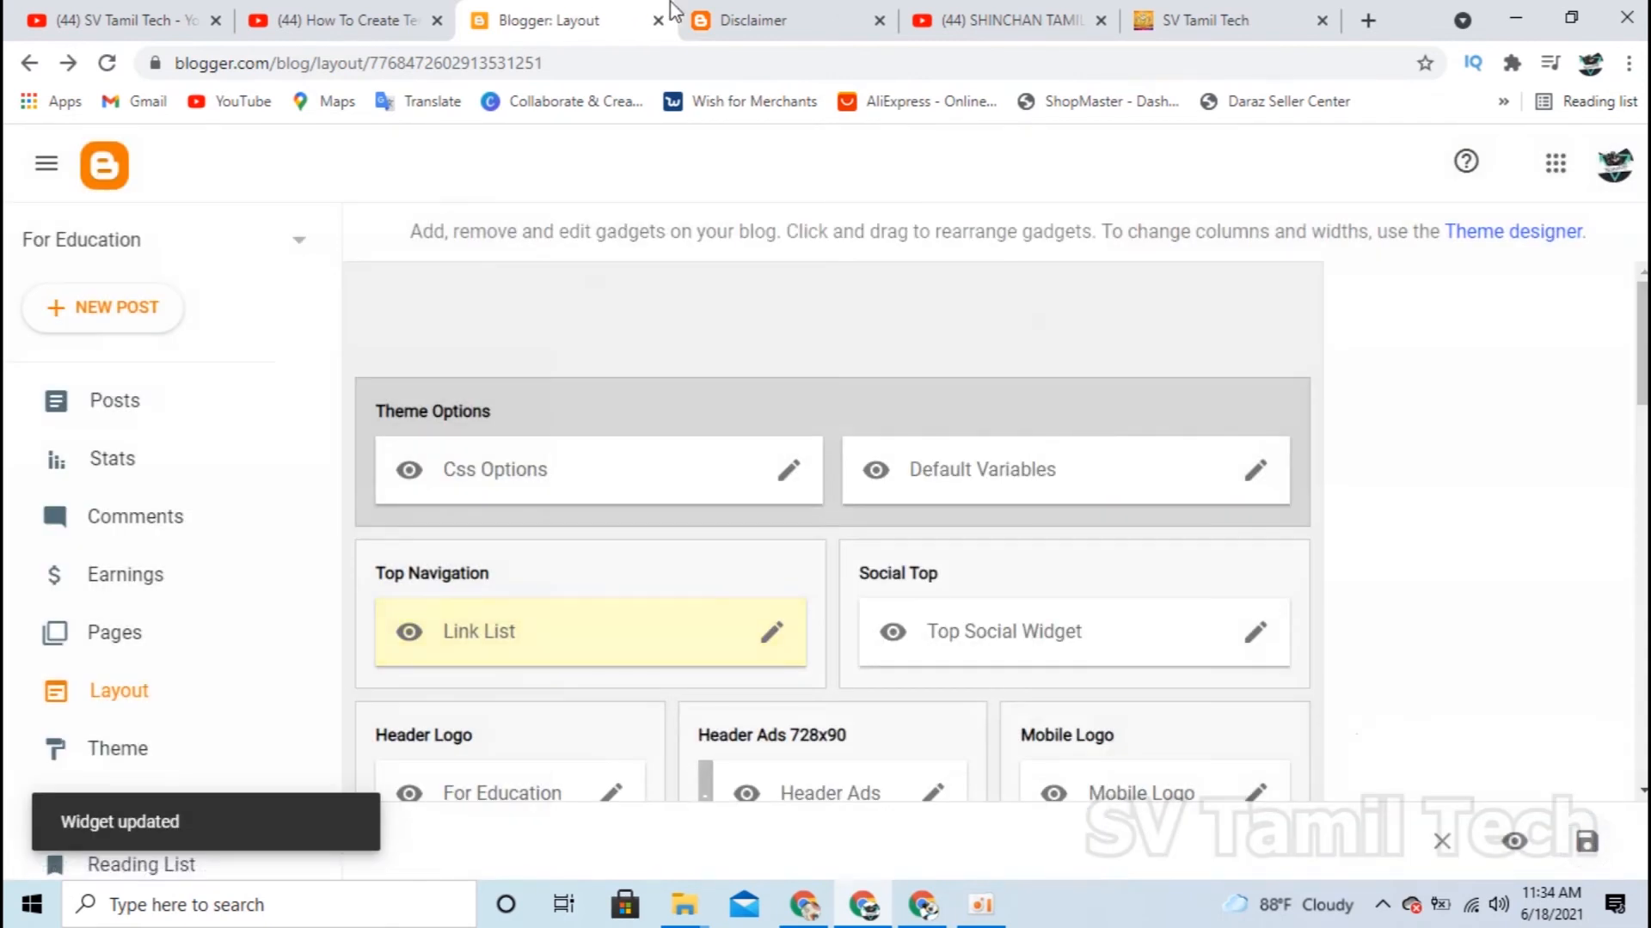
# Check the top navigation link order and the footer links on the live Disclaimer page, and return to the layout
pyautogui.click(683, 15)
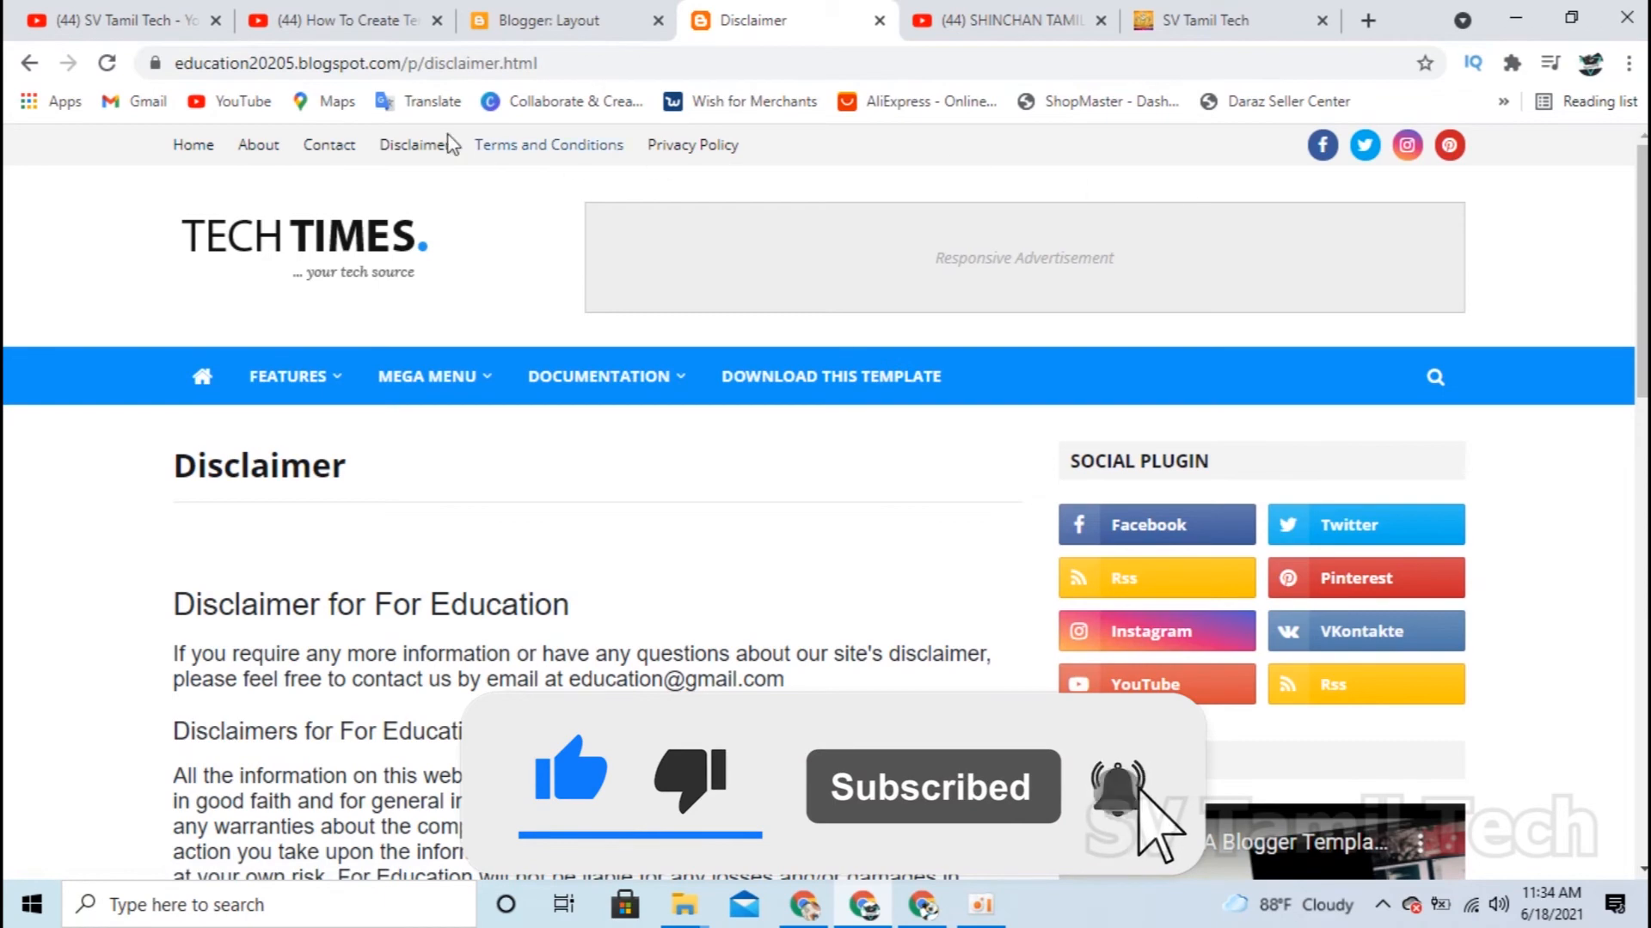
pyautogui.scroll(-15, 450, 185)
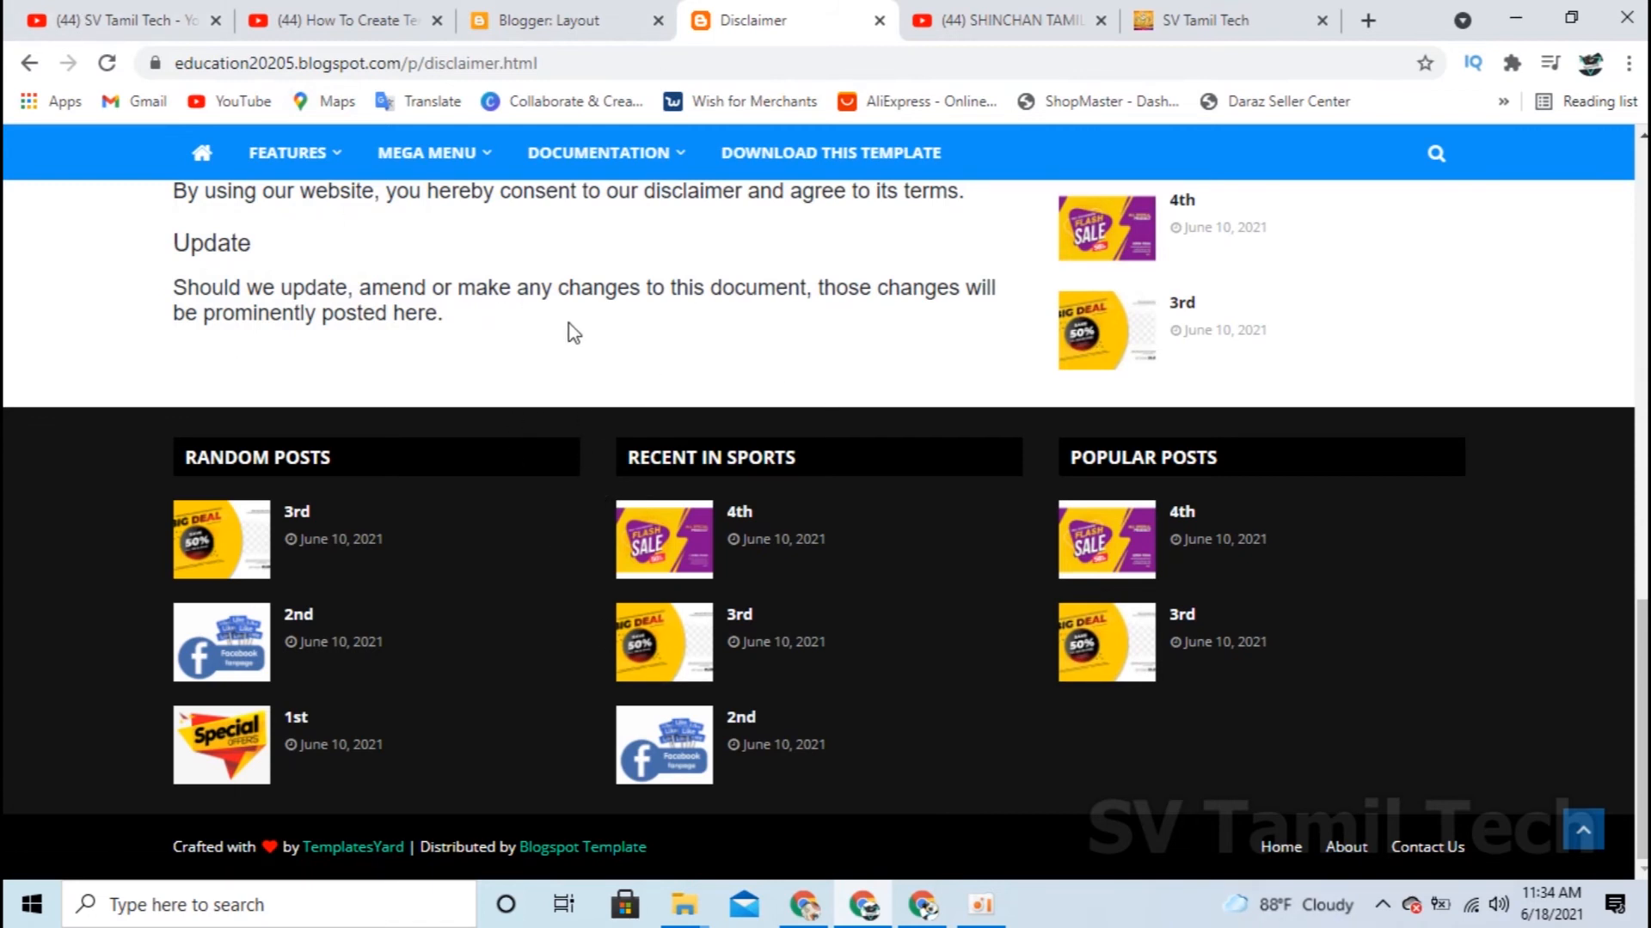
pyautogui.click(549, 26)
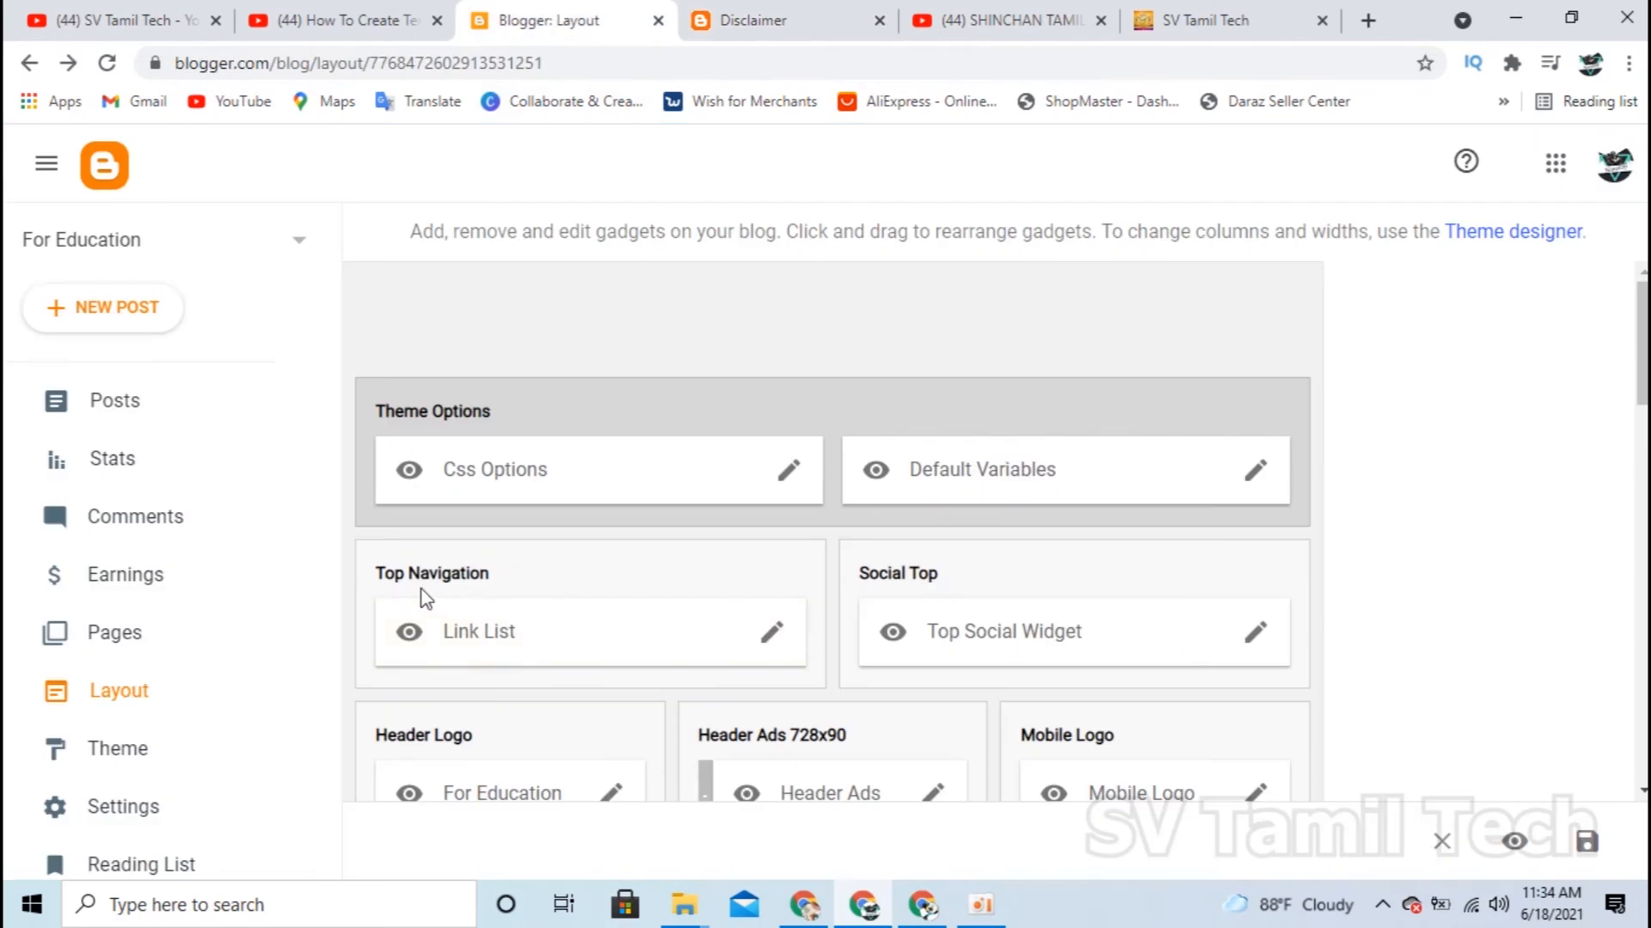
# Open the Menu Footer Widget's link list, review its items, and close it without saving
pyautogui.scroll(-15, 516, 618)
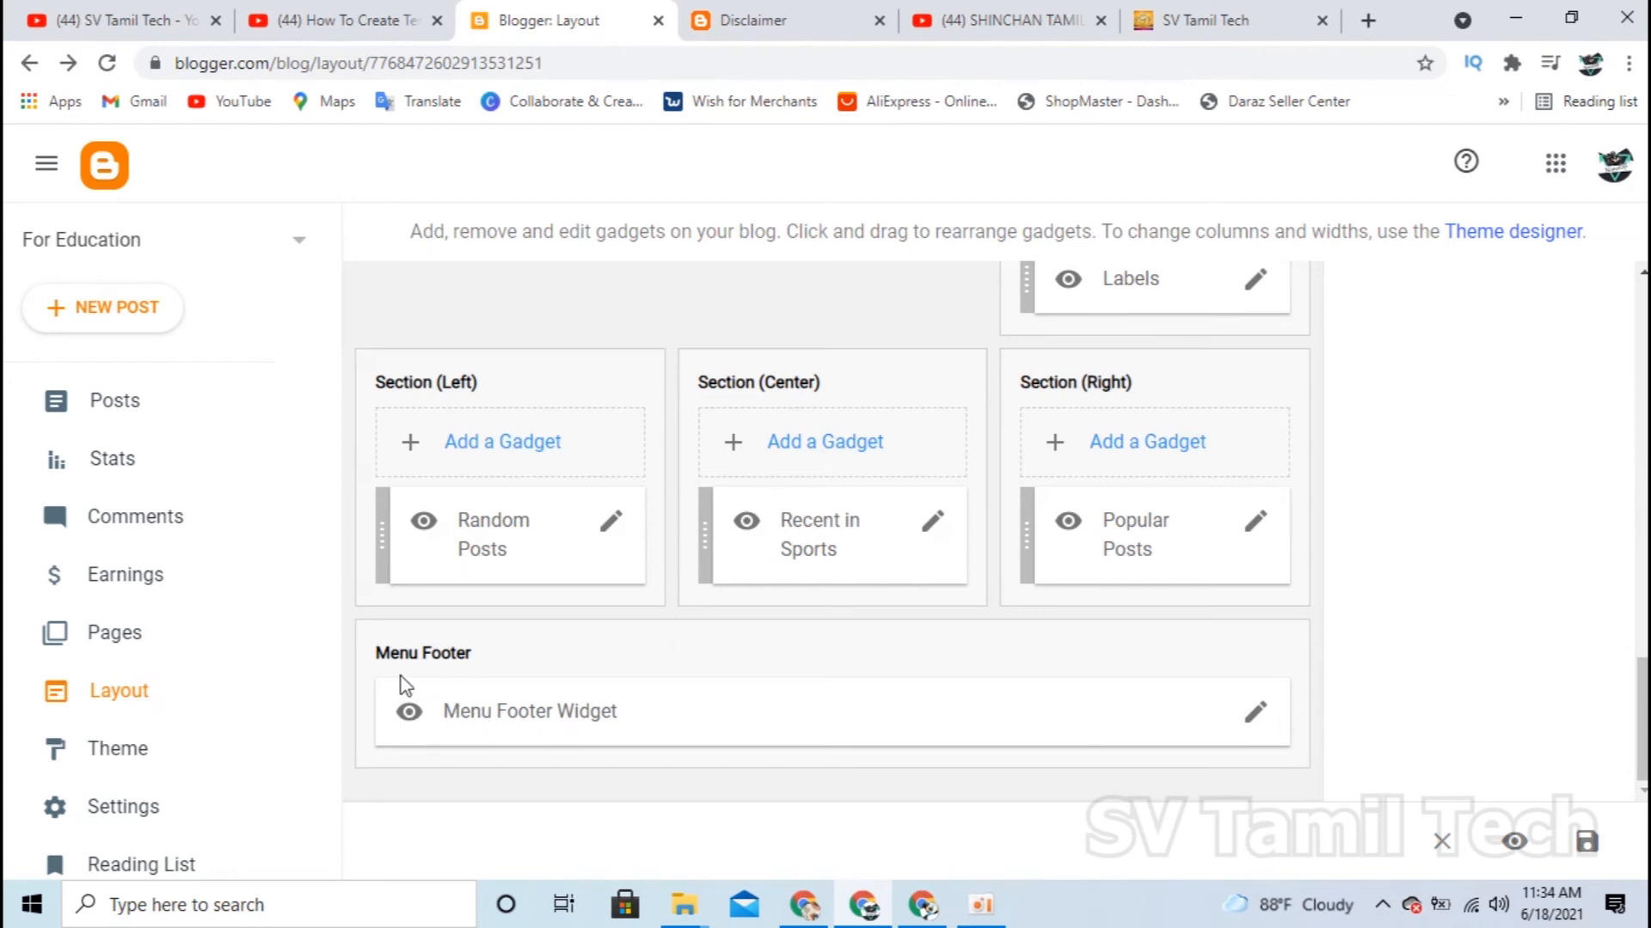
pyautogui.click(1257, 716)
pyautogui.scroll(-4, 776, 574)
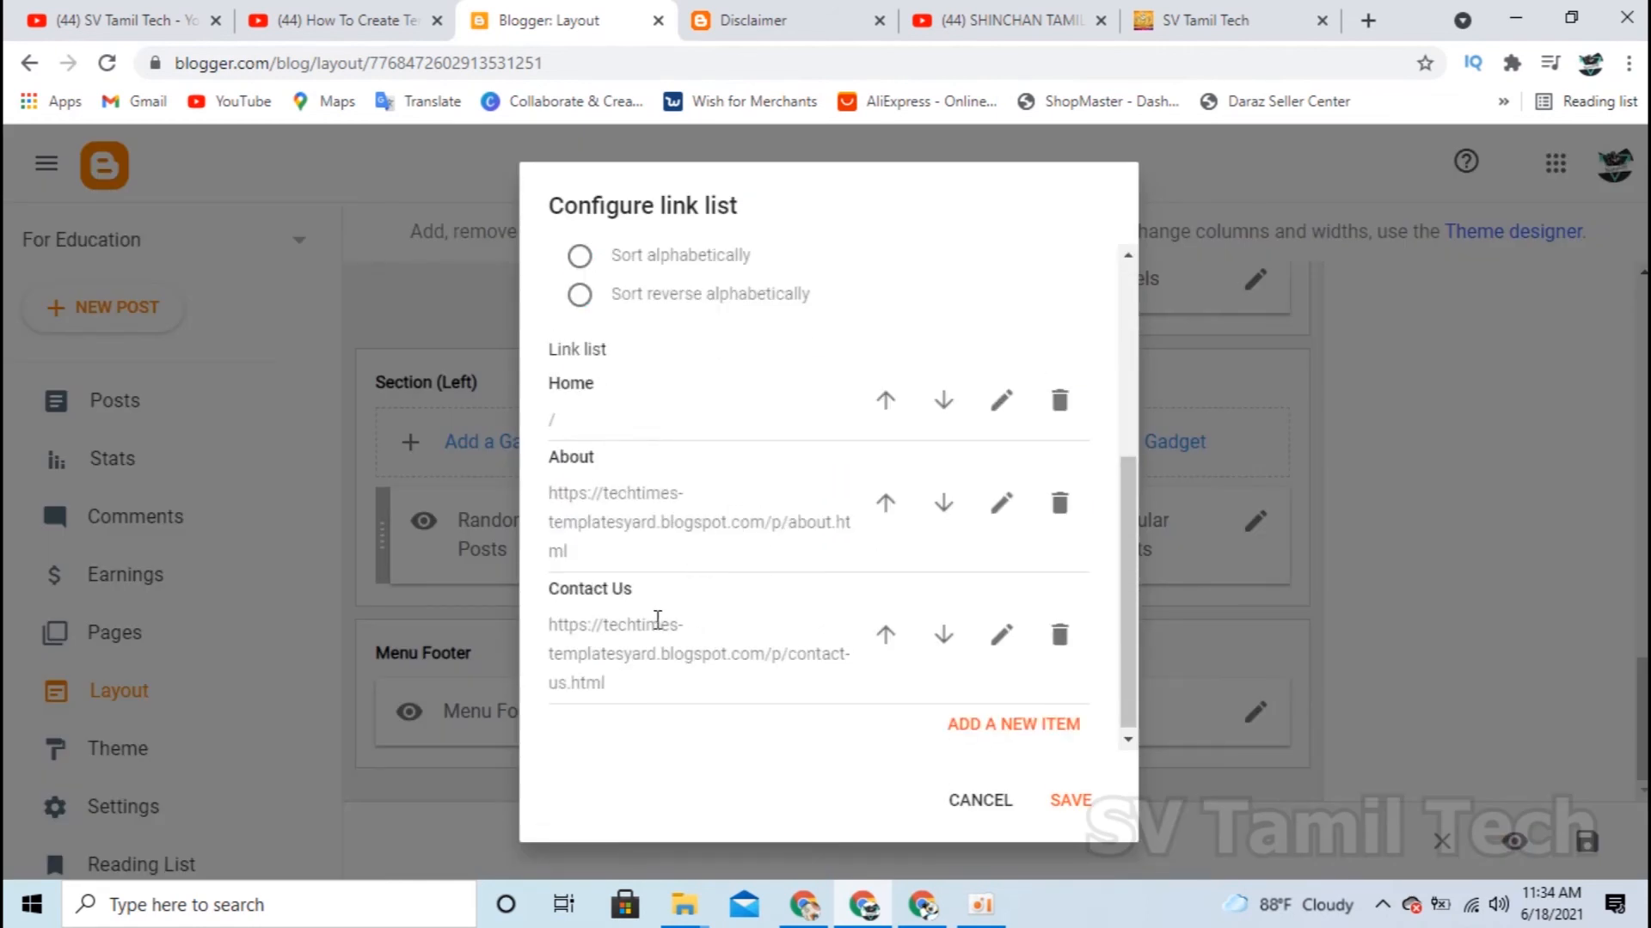
pyautogui.scroll(-1, 657, 620)
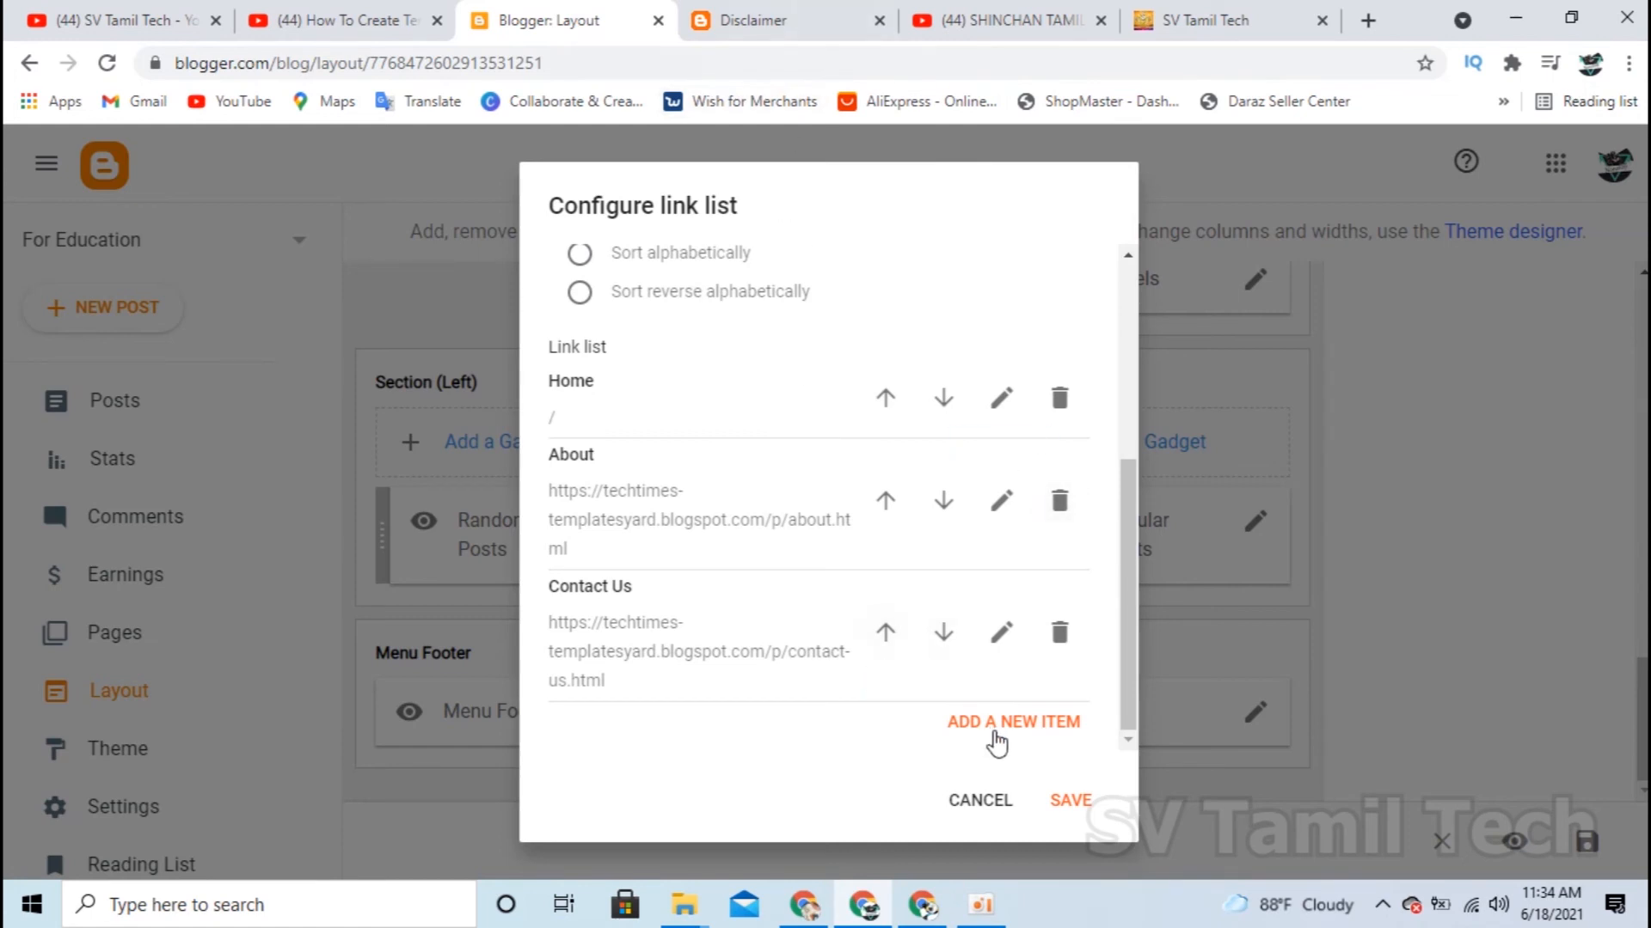
pyautogui.click(977, 799)
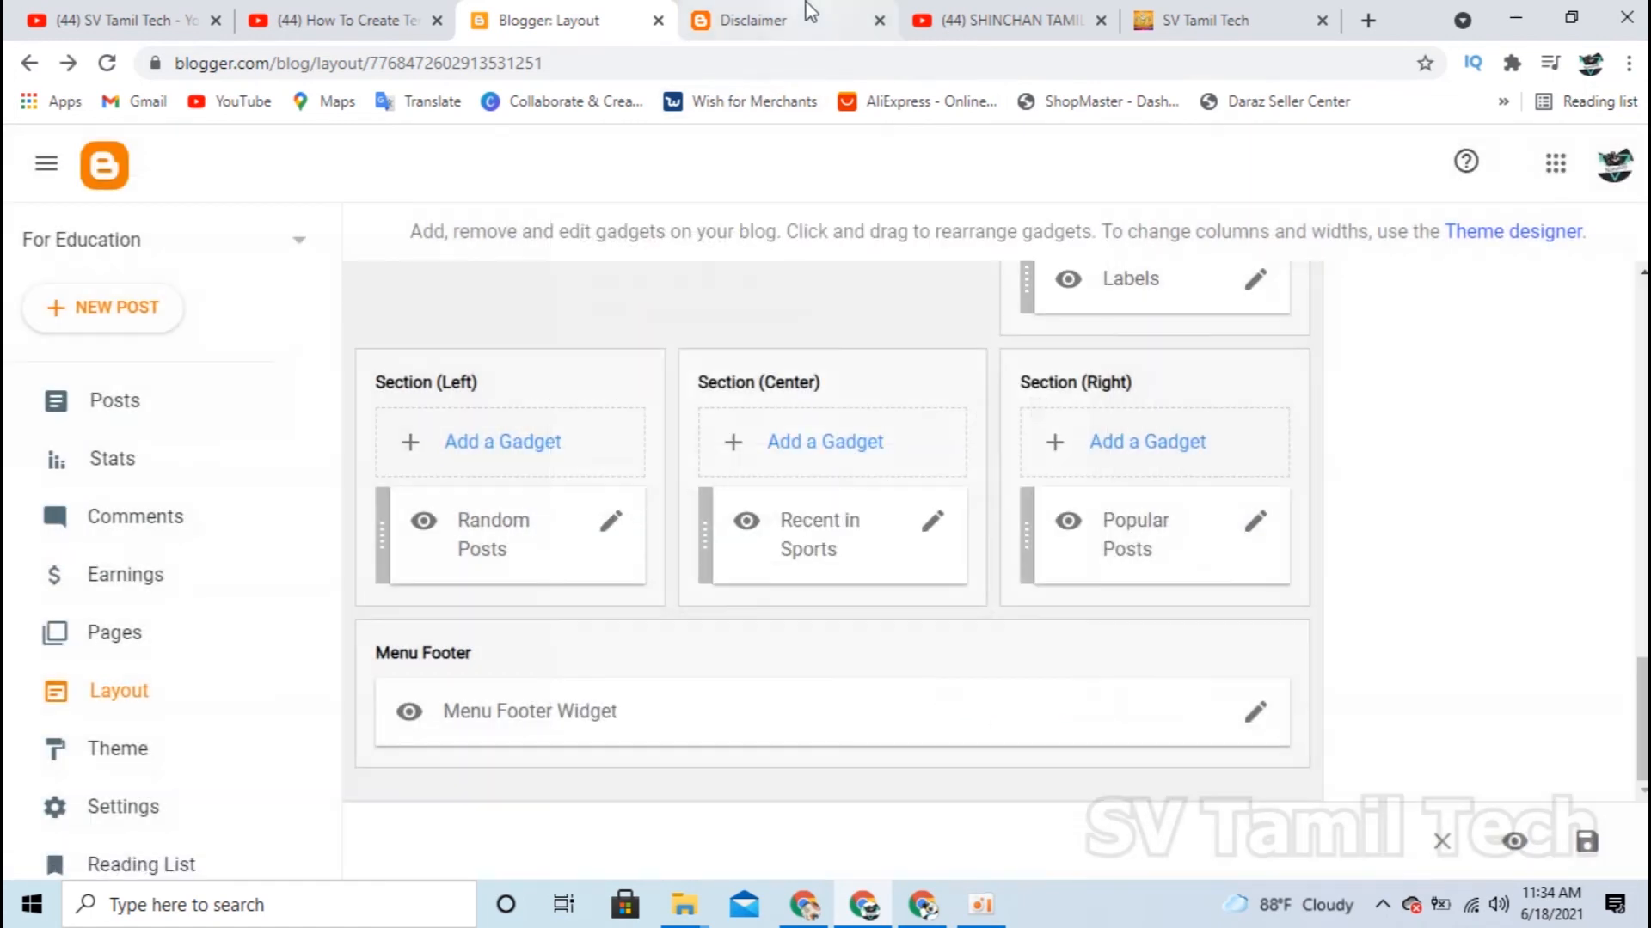
# Examine the SV Tamil Tech blog's top navigation, footer links and search bar as a reference
pyautogui.click(803, 19)
pyautogui.click(1139, 17)
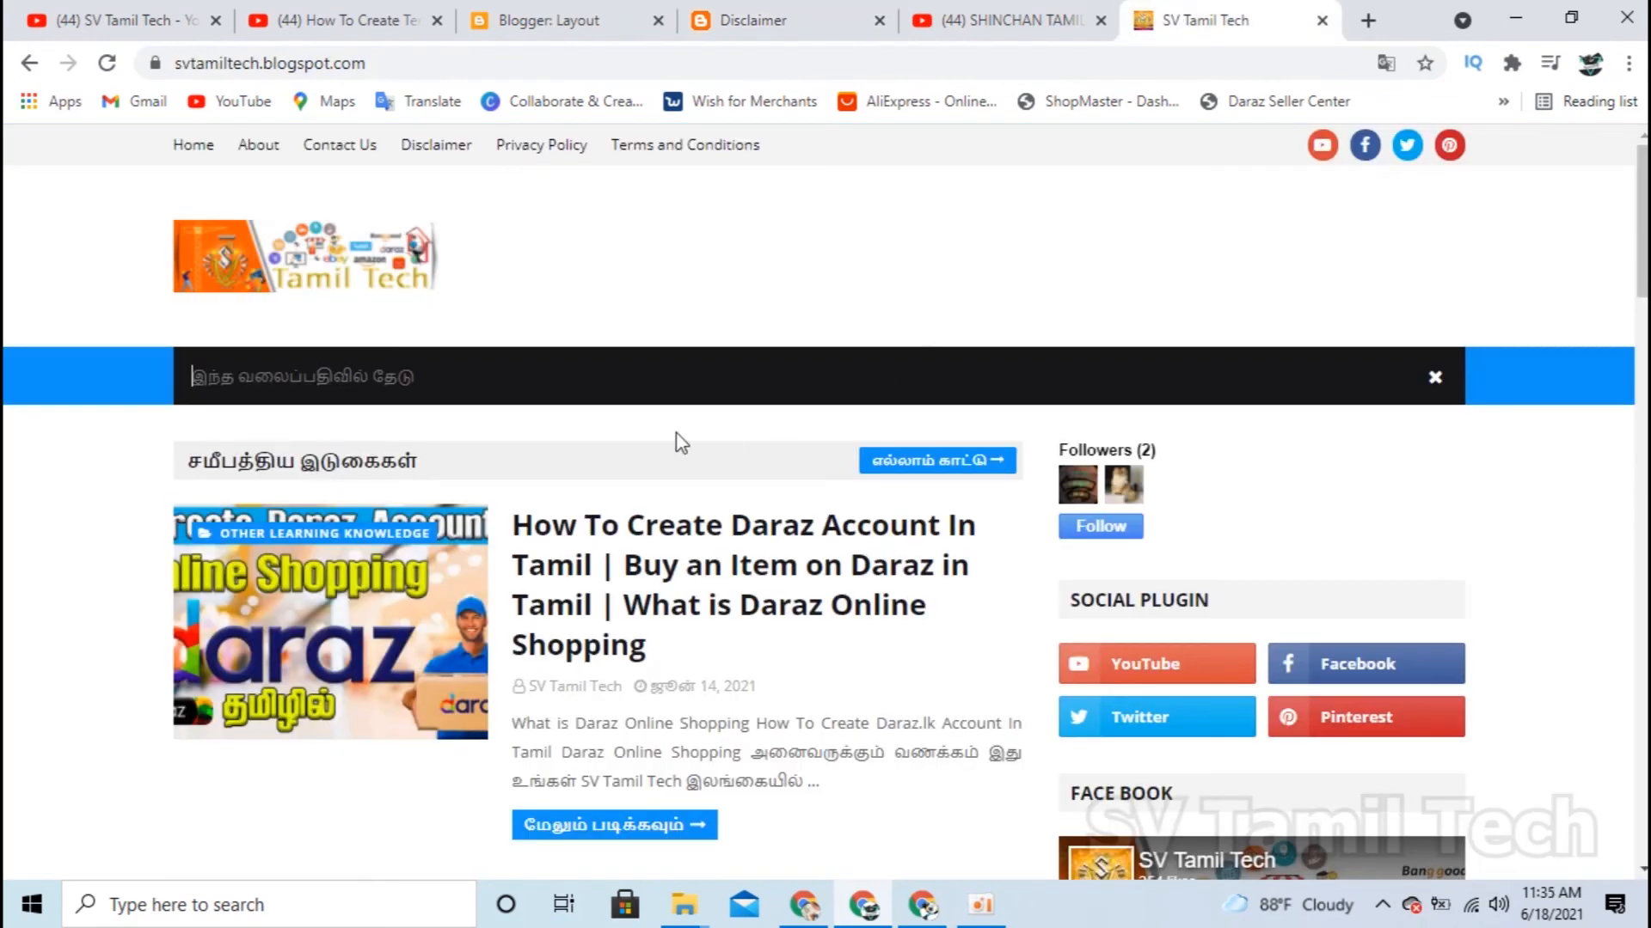
pyautogui.scroll(-15, 1179, 540)
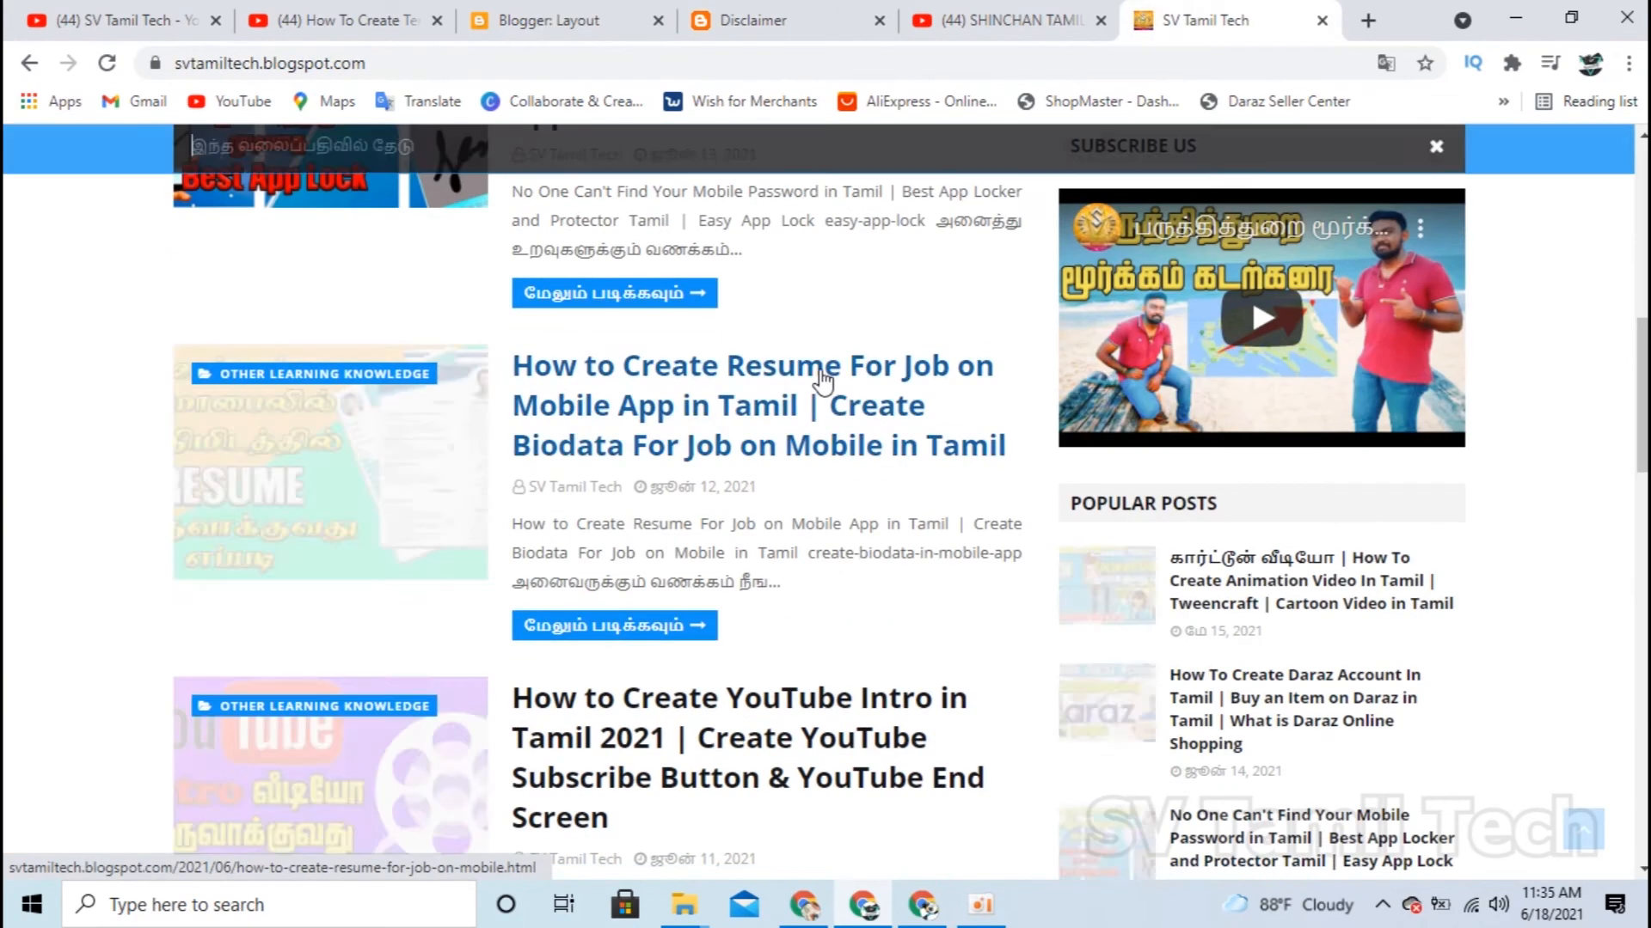
pyautogui.scroll(-4, 1180, 540)
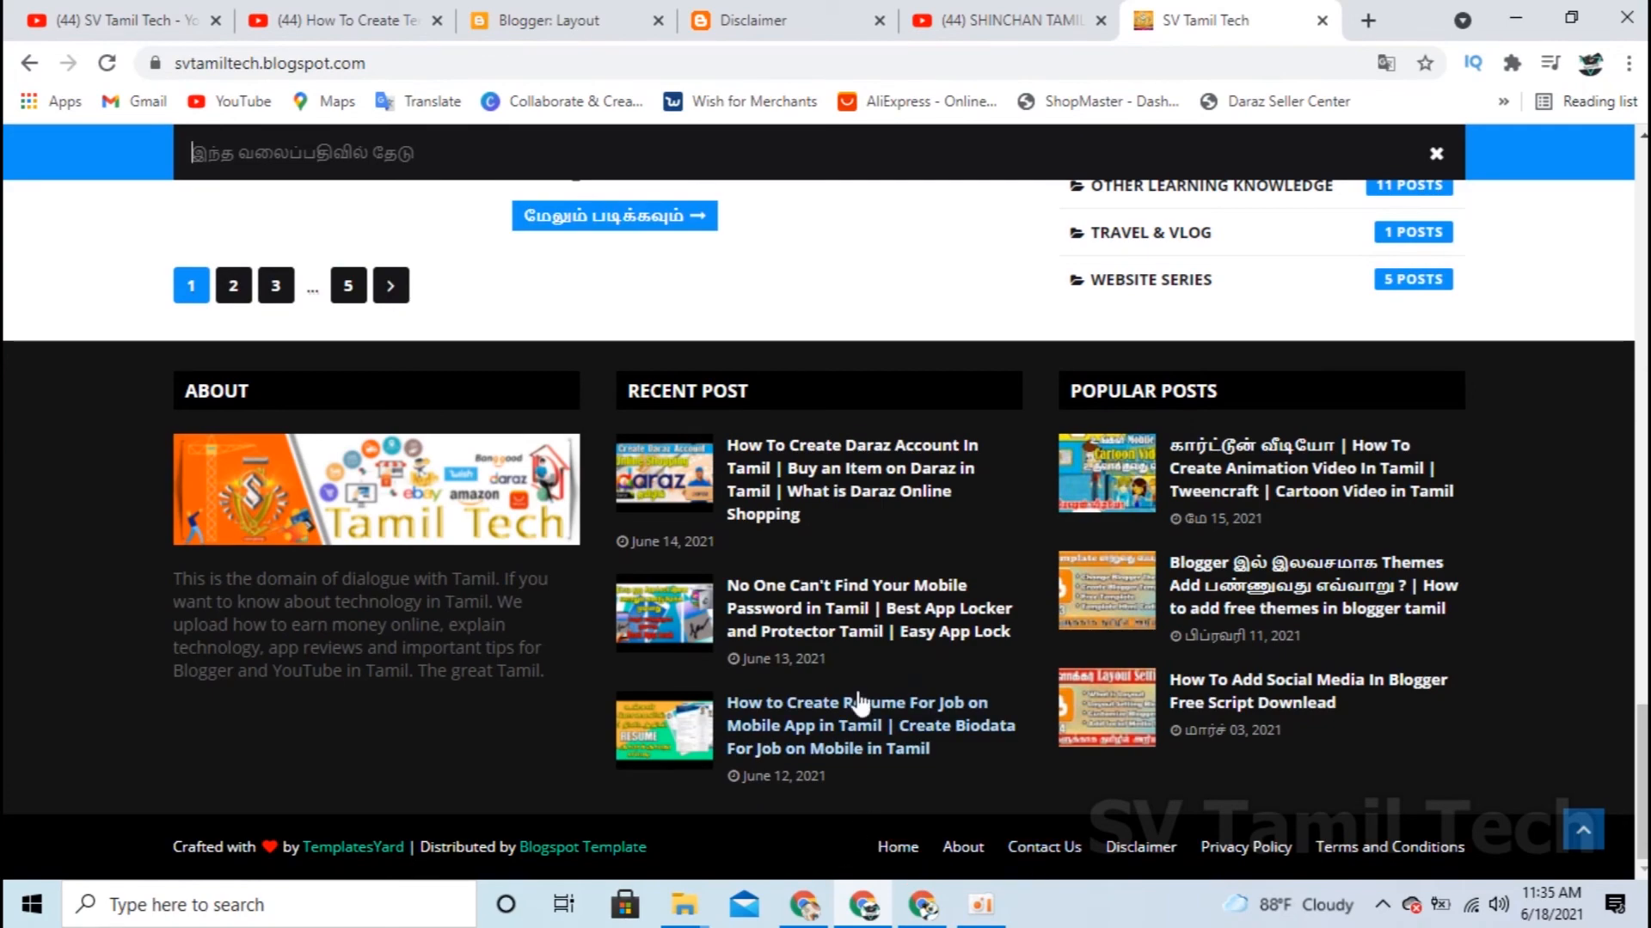
pyautogui.scroll(1, 823, 600)
pyautogui.scroll(18, 824, 600)
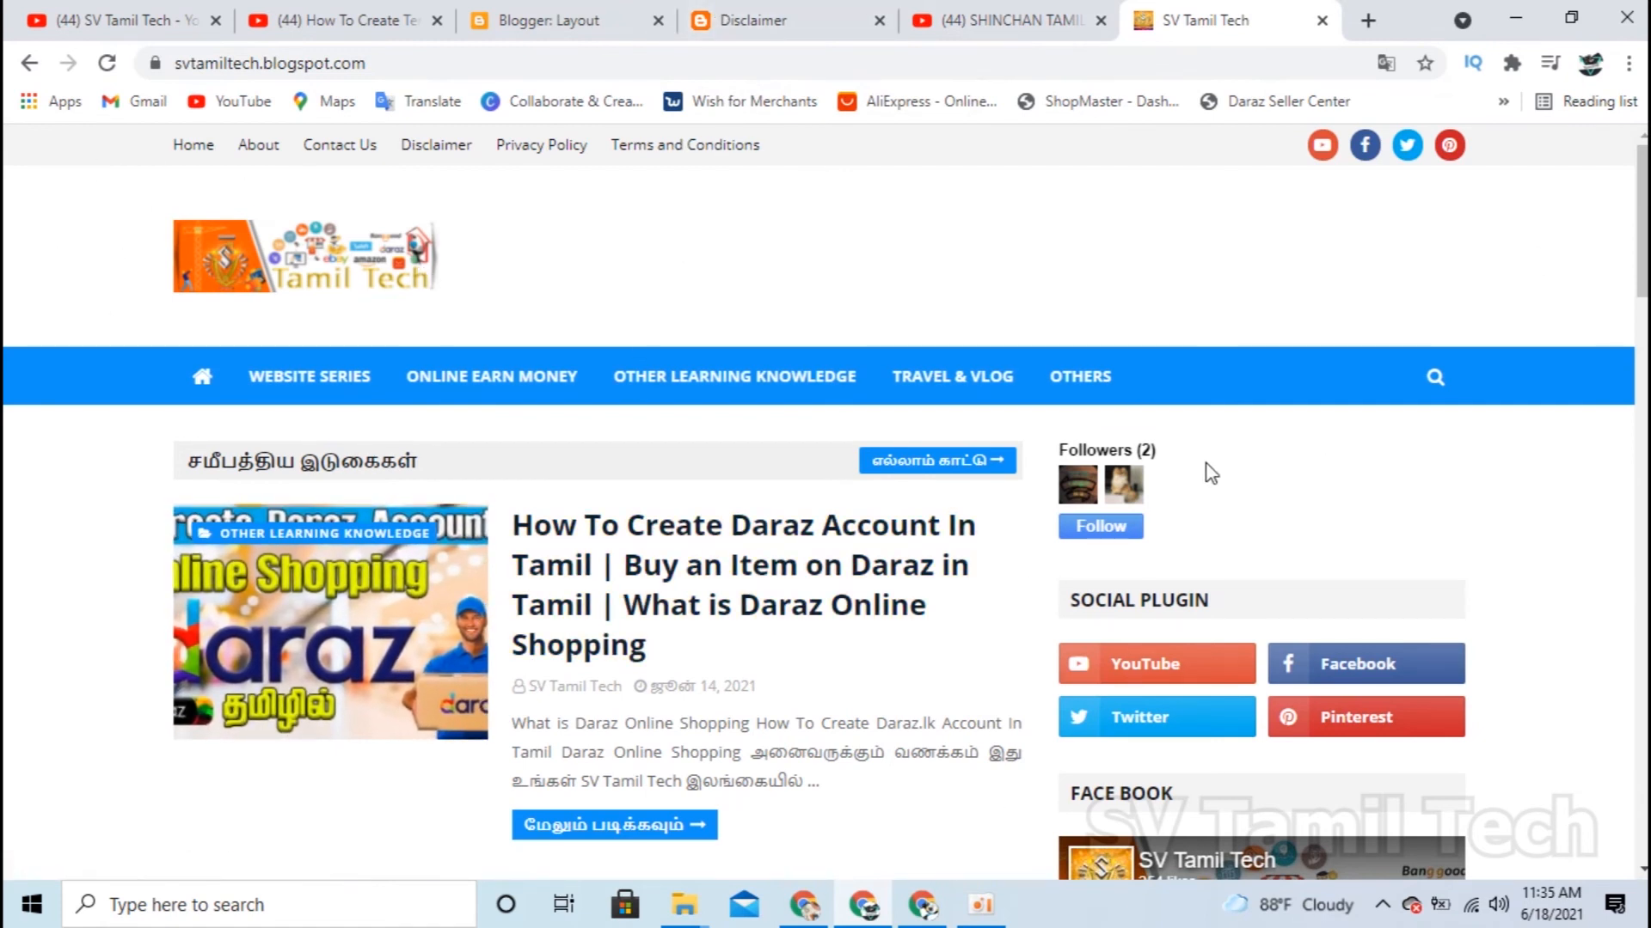
pyautogui.click(1433, 383)
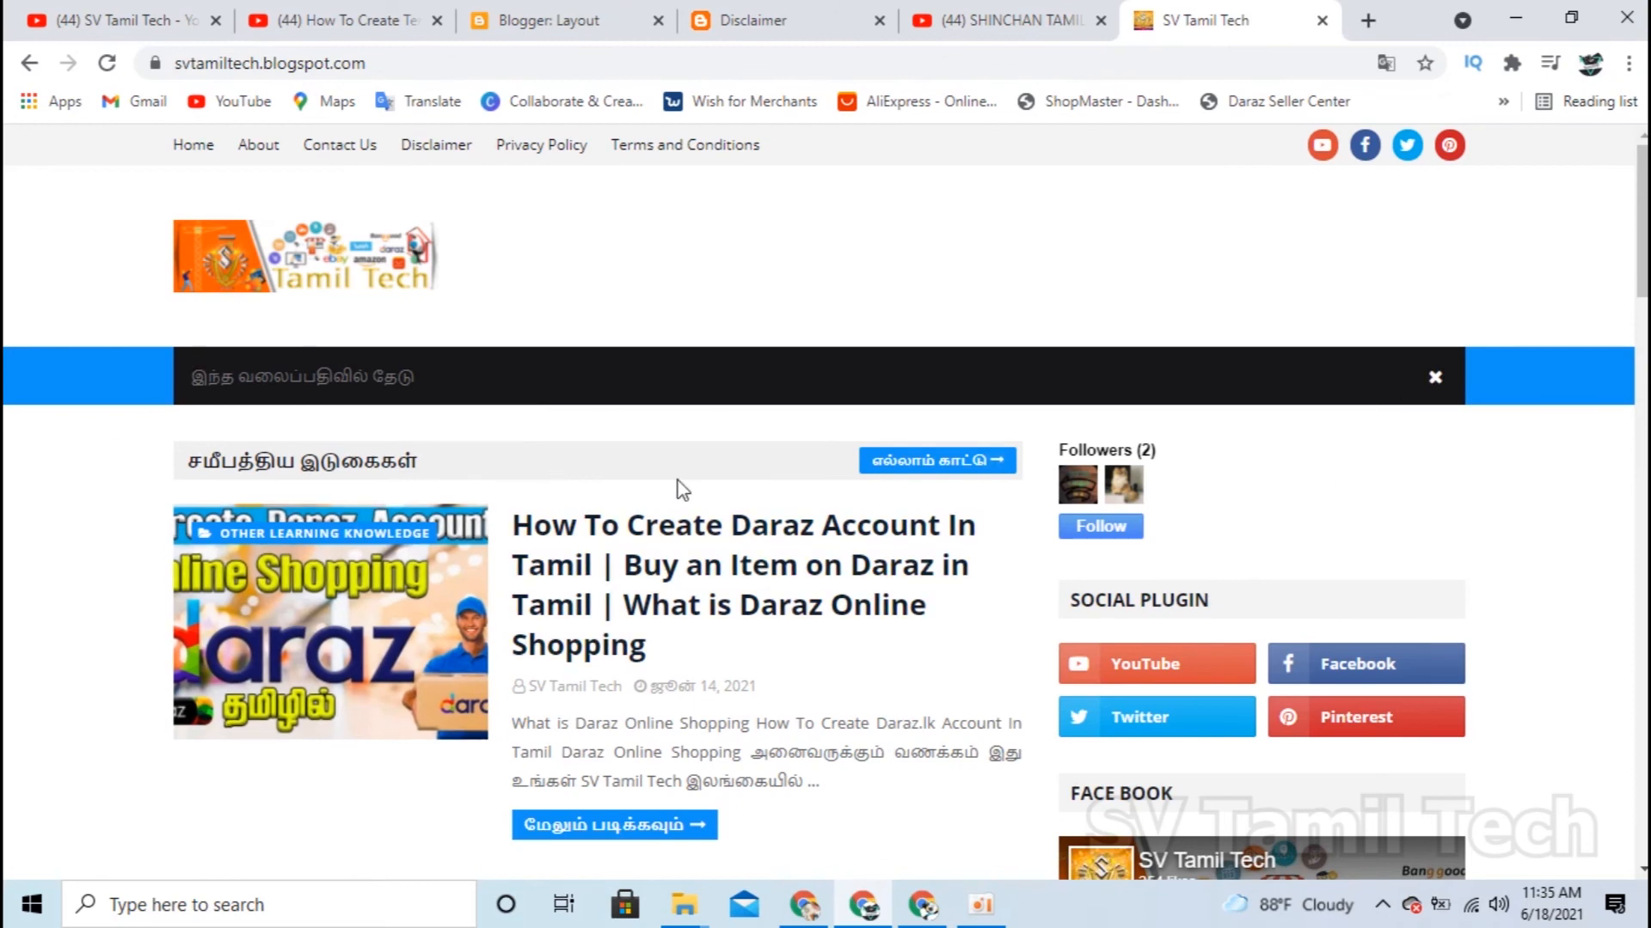
pyautogui.scroll(-3, 714, 512)
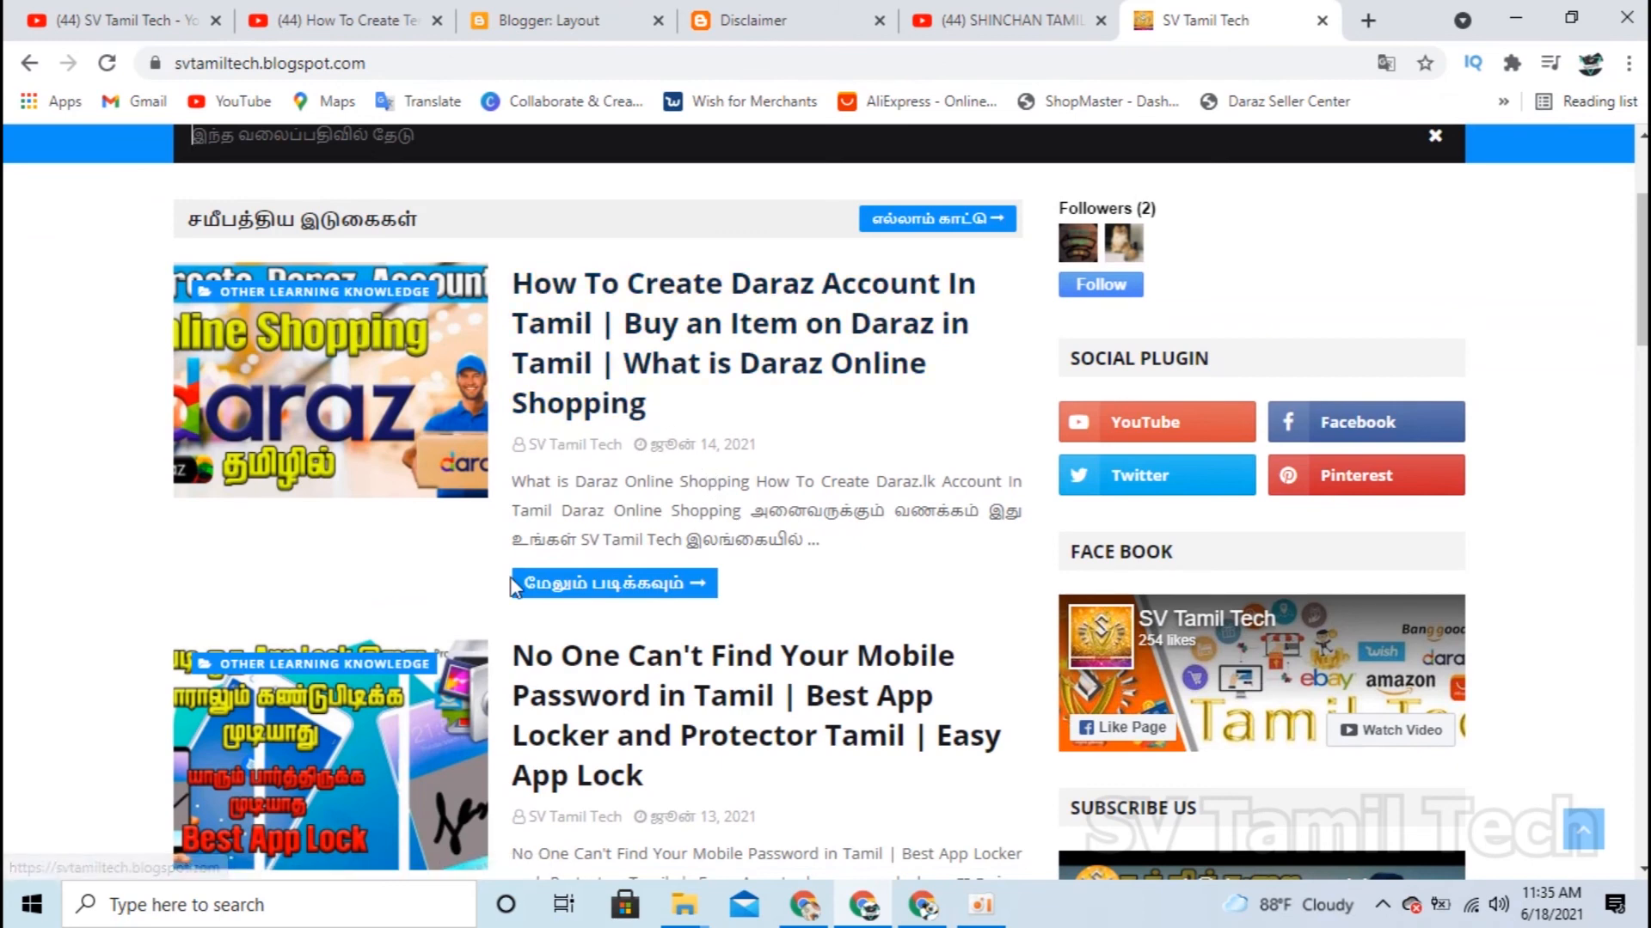
pyautogui.scroll(3, 123, 618)
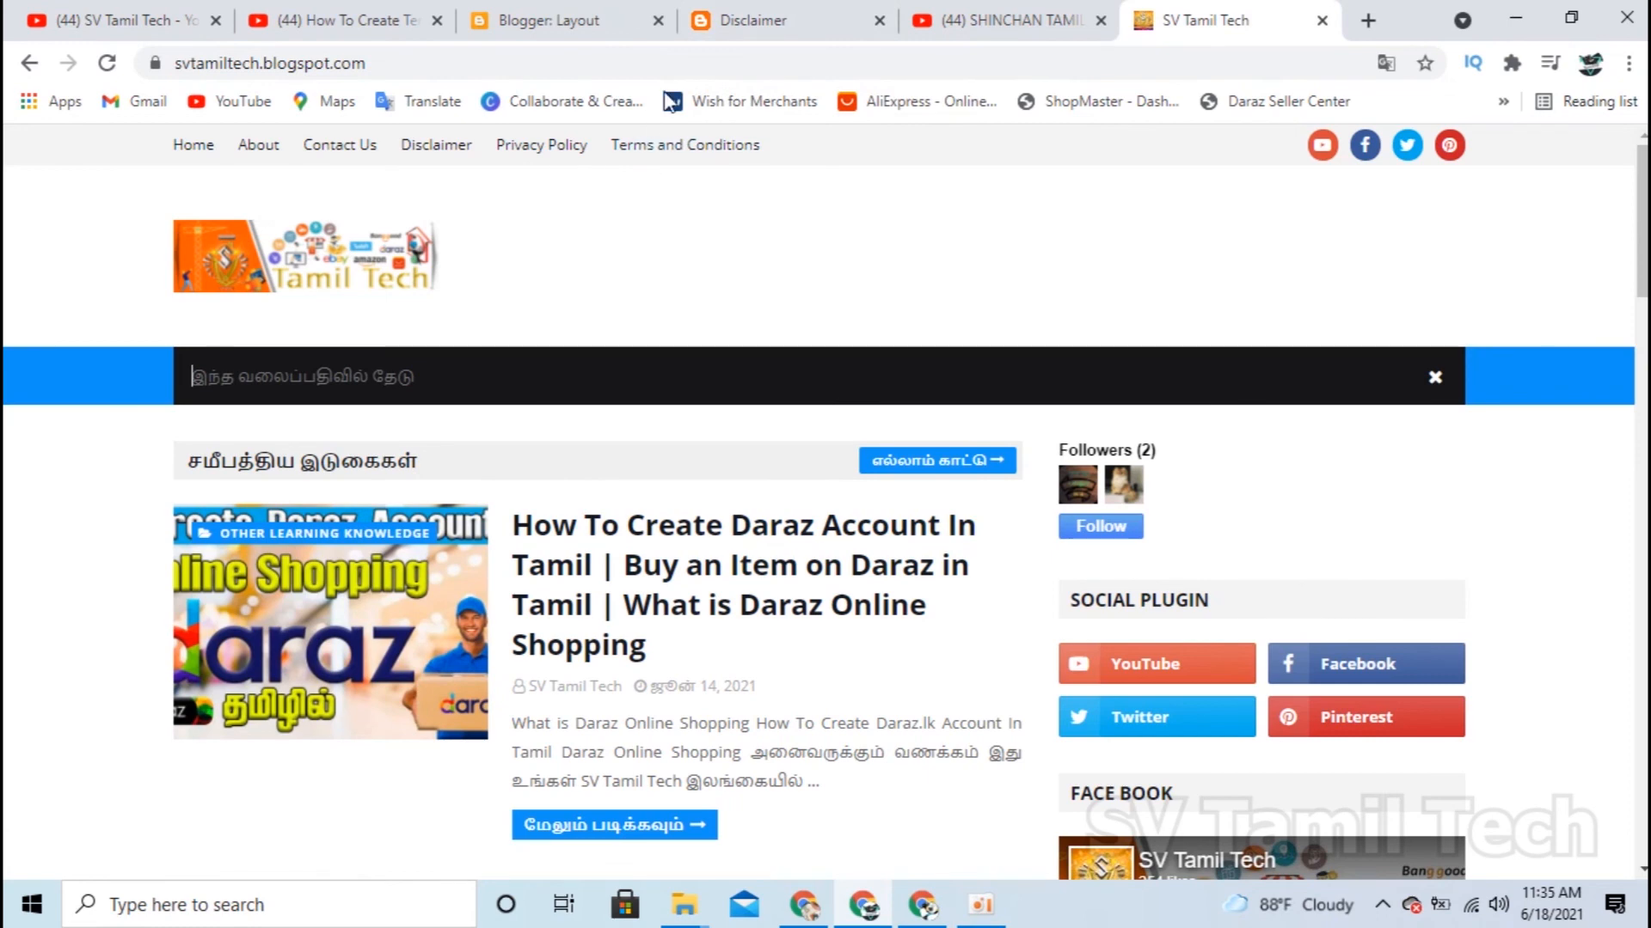
# Return to the For Education blog layout and look over its gadget sections from Top Navigation down to Main Posts
pyautogui.click(520, 24)
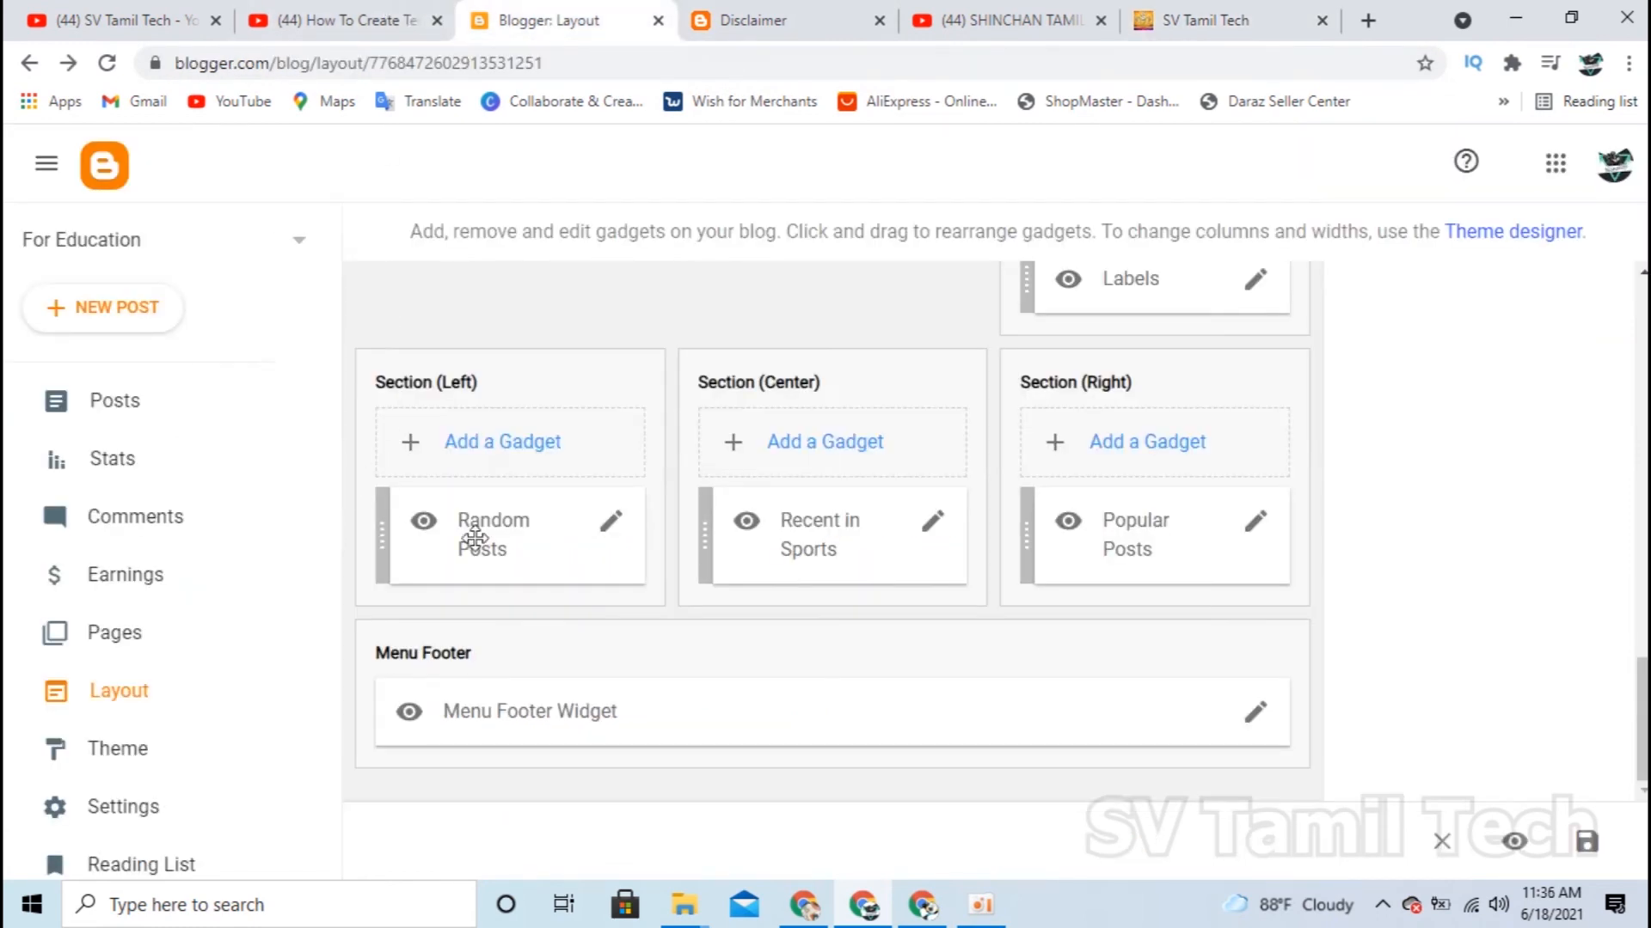
pyautogui.scroll(10, 535, 590)
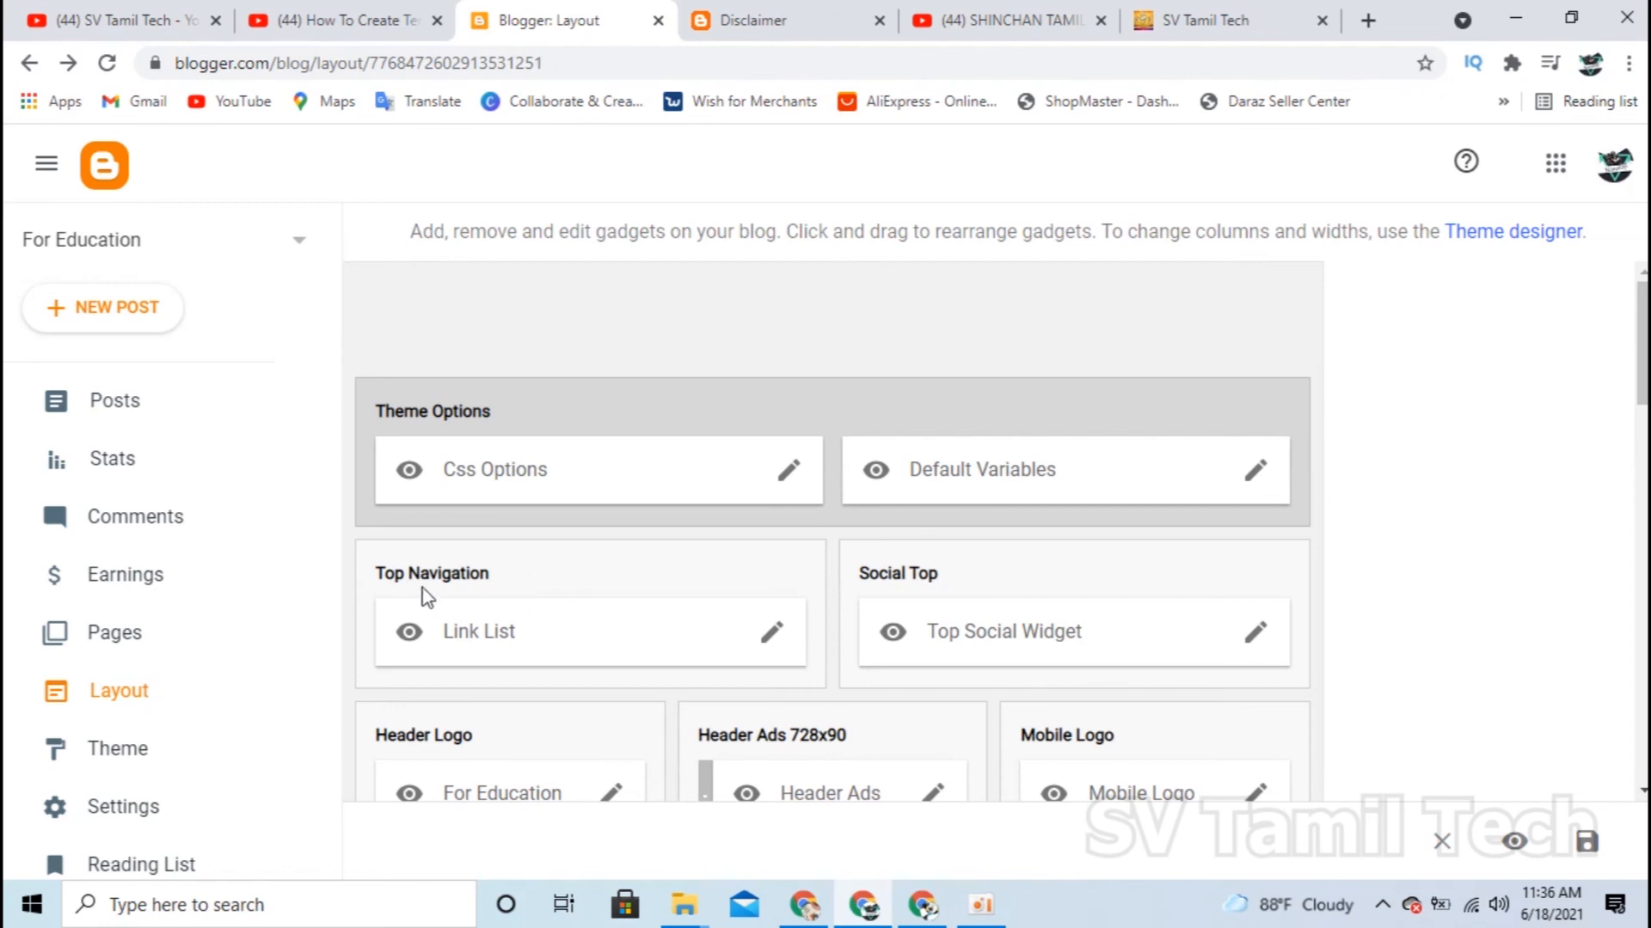
pyautogui.scroll(-5, 434, 599)
pyautogui.scroll(-7, 420, 569)
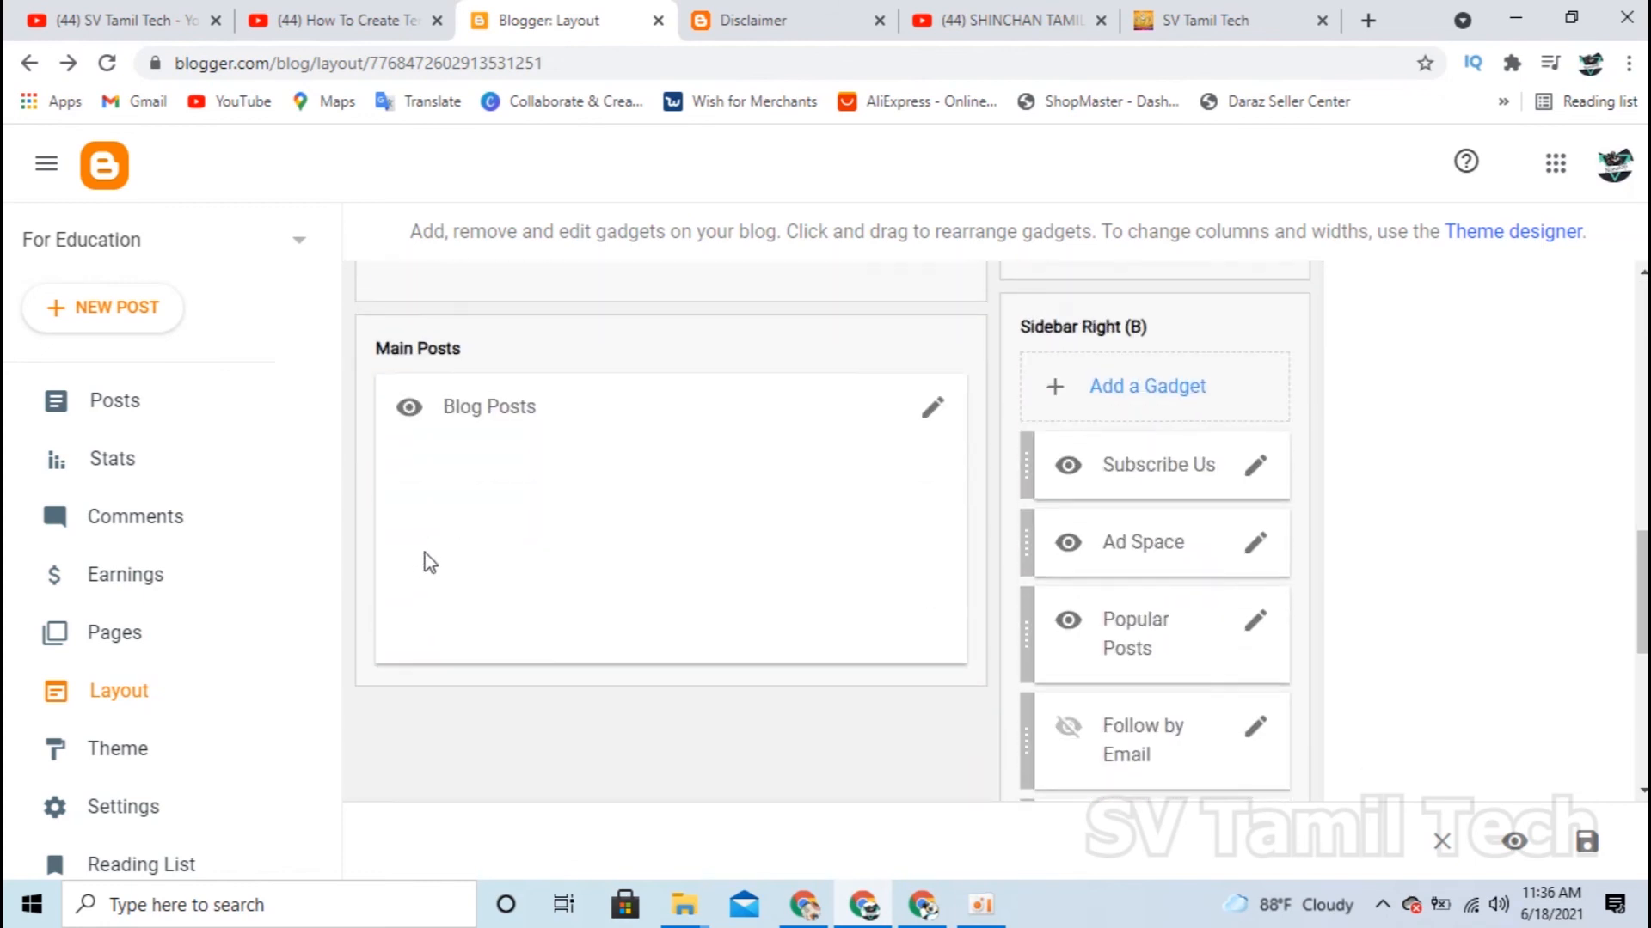